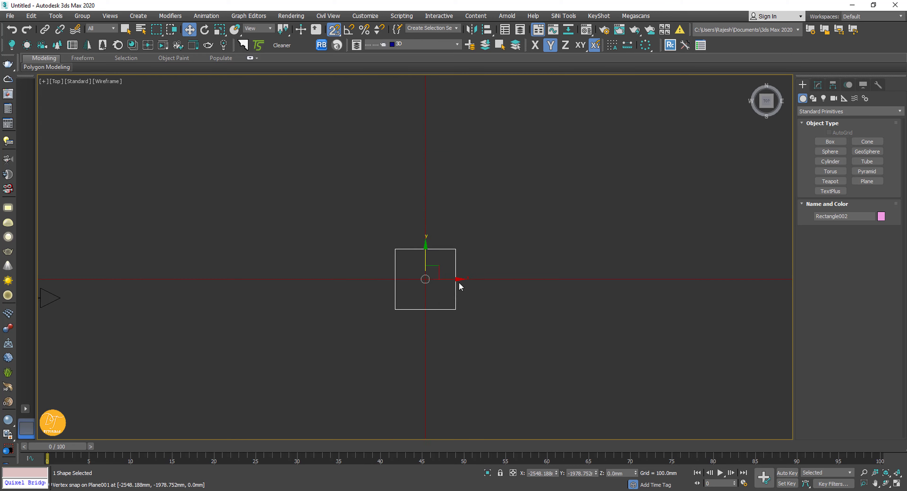
# Step: Make evenly spaced copies of the small square outline along the X axis over the kitchen plan
pyautogui.moveTo(493, 307); pyautogui.dragTo(387, 253, button='middle')
pyautogui.scroll(-1, 386, 252)
pyautogui.moveTo(365, 235)
pyautogui.keyDown('shift'); pyautogui.mouseDown()
pyautogui.moveTo(411, 244)
pyautogui.moveTo(548, 235)
pyautogui.moveTo(146, 240)
pyautogui.moveTo(157, 234)
pyautogui.mouseUp(); pyautogui.keyUp('shift')
pyautogui.click(445, 293)
pyautogui.click(456, 291)
pyautogui.scroll(-2, 369, 179)
pyautogui.rightClick(334, 29)
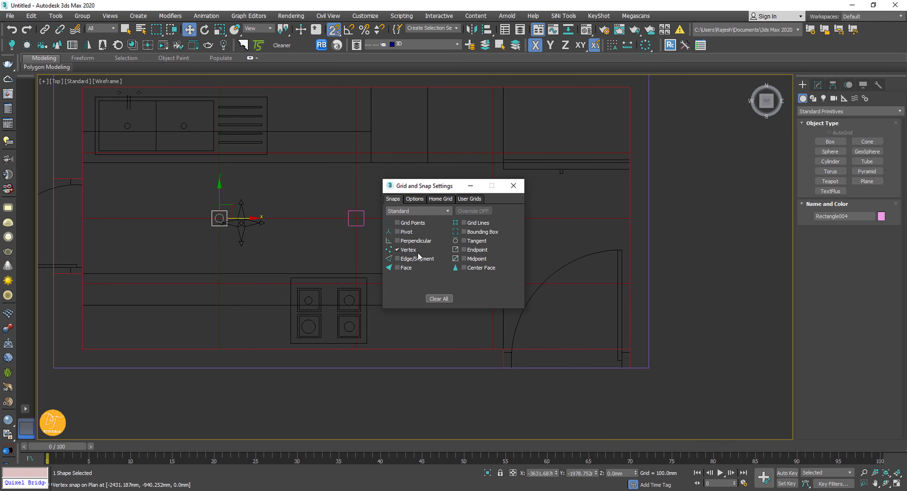
pyautogui.click(513, 186)
pyautogui.moveTo(347, 255); pyautogui.dragTo(411, 260, button='middle')
# Step: Isolate the three small squares with the large ceiling outline in the perspective view and select the ceiling outline
pyautogui.keyDown('ctrl'); pyautogui.click(463, 277); pyautogui.keyUp('ctrl')
pyautogui.press('p')
pyautogui.hotkey('alt', 'q')
pyautogui.click(528, 133)
pyautogui.click(817, 85)
pyautogui.moveTo(535, 348); pyautogui.dragTo(317, 393)
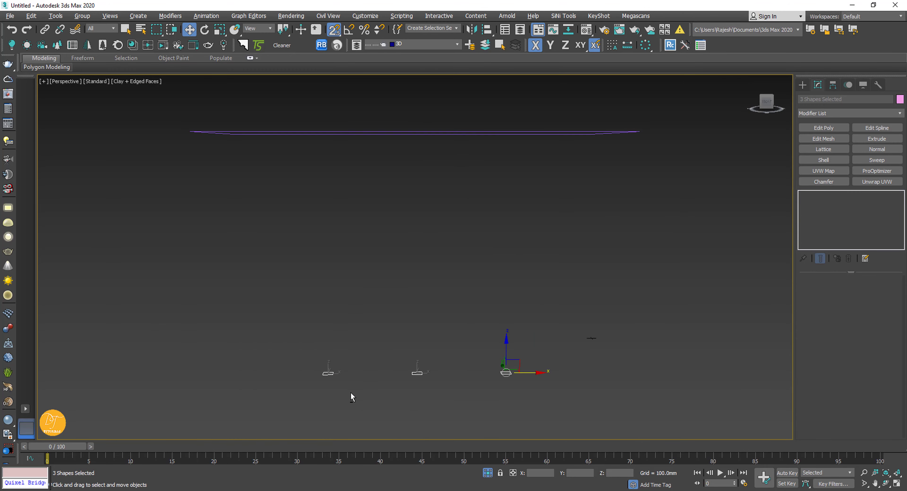
pyautogui.click(581, 192)
pyautogui.click(620, 313)
pyautogui.moveTo(578, 196); pyautogui.dragTo(571, 234, button='middle')
pyautogui.click(572, 234)
# Step: Reduce the ceiling outline to an editable spline and attach the three small squares to it
pyautogui.rightClick(823, 204)
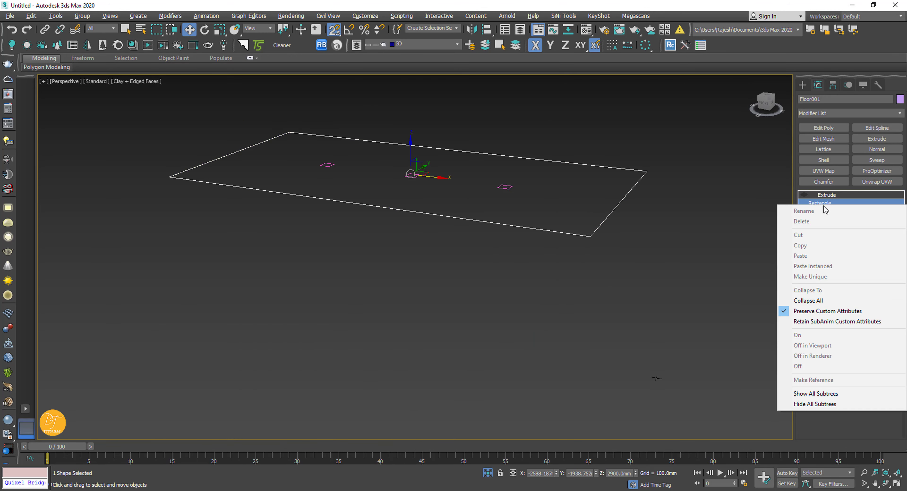
pyautogui.click(820, 301)
pyautogui.rightClick(825, 197)
pyautogui.click(851, 366)
pyautogui.click(830, 386)
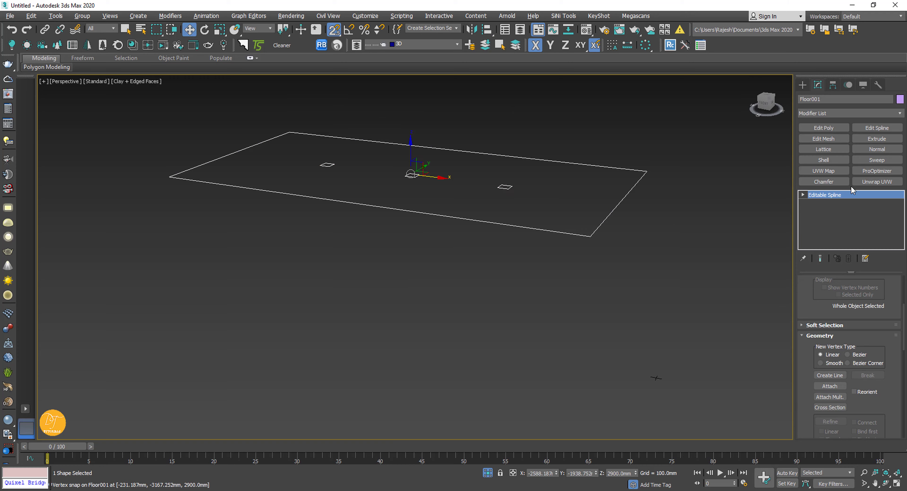
# Step: Extrude the combined ceiling outline 50 mm and align the slab copy with the original slab
pyautogui.click(876, 139)
pyautogui.hotkey('ctrl', 'v')
pyautogui.press('Return')
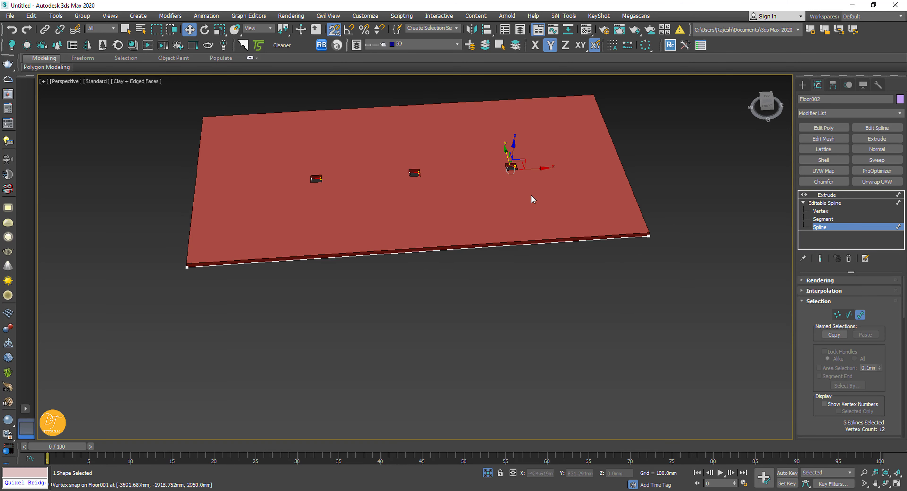
pyautogui.hotkey('alt', 'a')
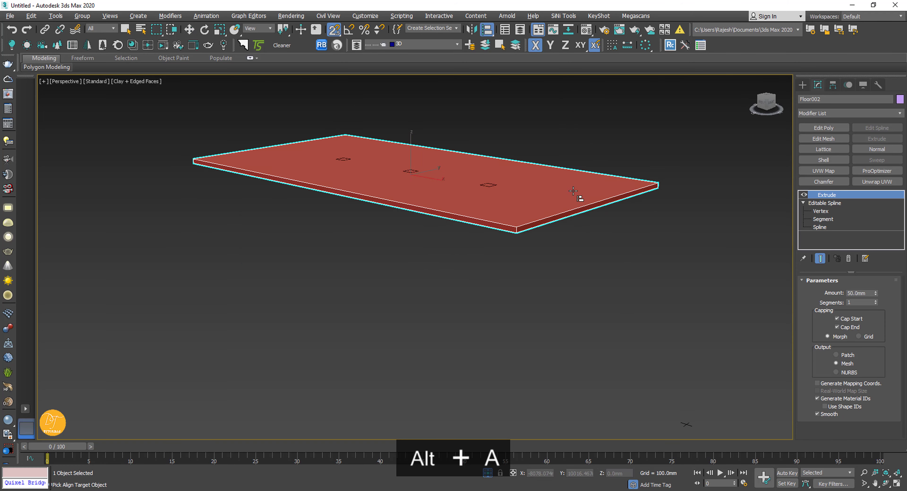
pyautogui.click(644, 228)
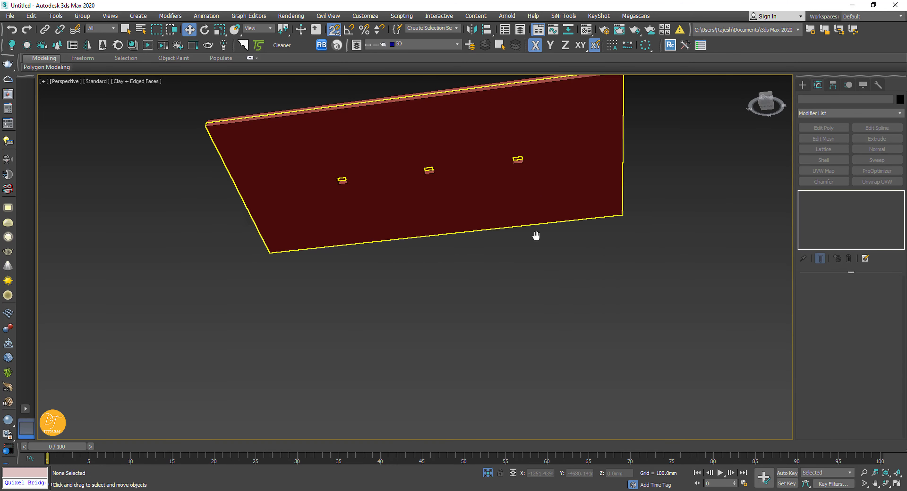
# Step: Group the two ceiling slabs under the name Ceiling
pyautogui.moveTo(605, 124); pyautogui.dragTo(517, 178)
pyautogui.click(82, 16)
pyautogui.click(97, 33)
pyautogui.write('Ceiling')
pyautogui.press('Return')
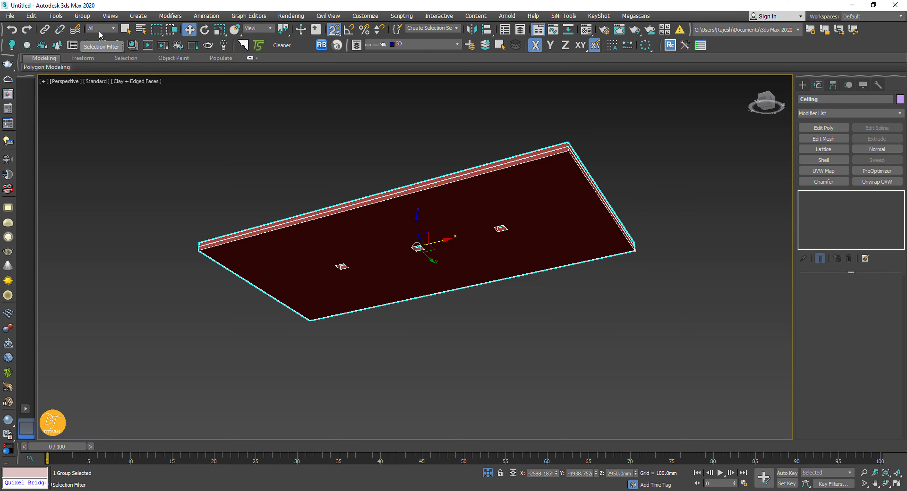
# Step: Bring back the whole room and save the scene as Kitchen_Setup_00 in the 3D folder
pyautogui.hotkey('alt', 'q')
pyautogui.keyDown('alt'); pyautogui.moveTo(467, 225); pyautogui.dragTo(547, 296, button='middle'); pyautogui.keyUp('alt')
pyautogui.hotkey('alt', 'a')
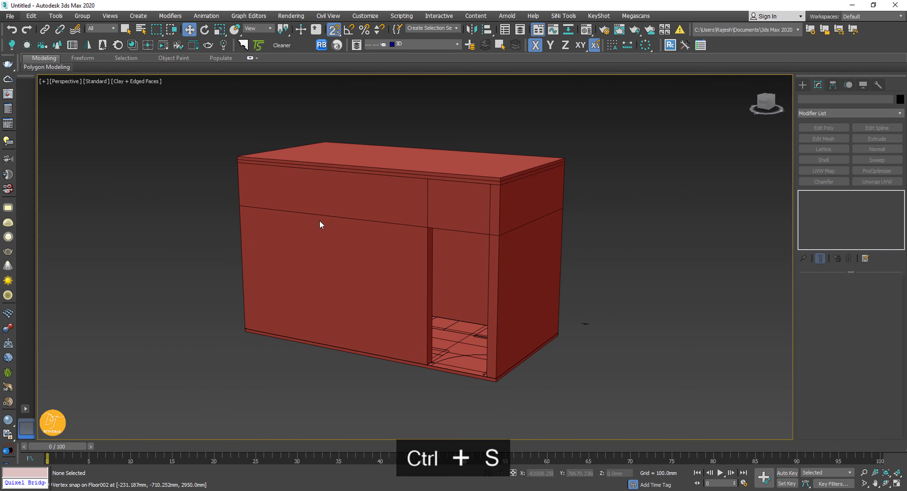
pyautogui.hotkey('ctrl', 's')
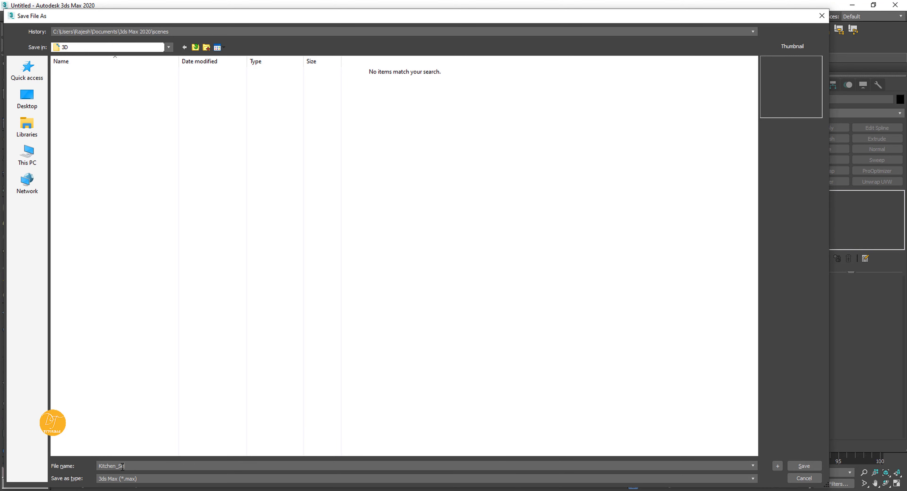
pyautogui.click(804, 466)
pyautogui.click(348, 380)
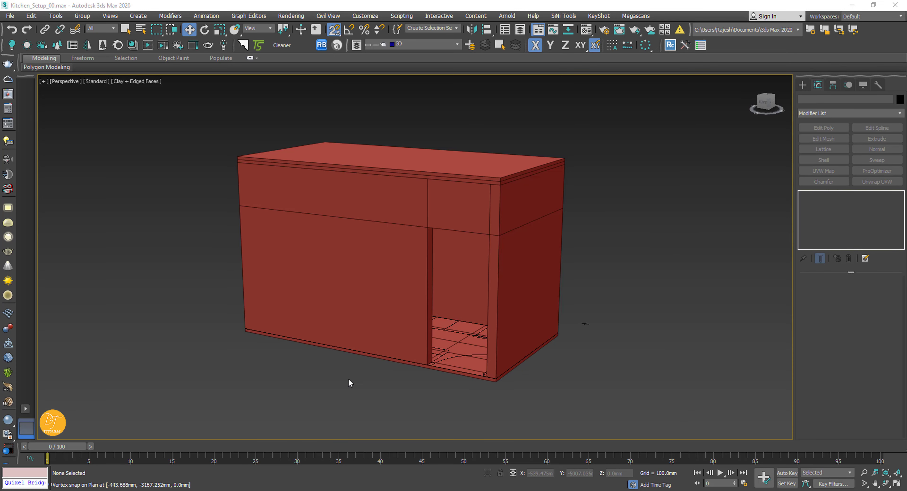
# Step: Unhide the Elevation - A layer and isolate its drawing together with the plan in the wireframe top view
pyautogui.press('F3')
pyautogui.click(520, 30)
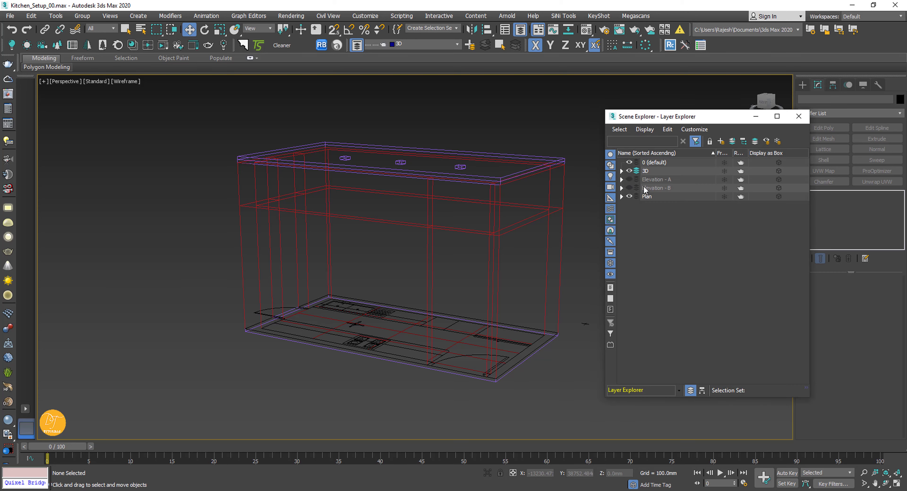
pyautogui.click(758, 118)
pyautogui.click(515, 342)
pyautogui.keyDown('ctrl'); pyautogui.click(582, 316); pyautogui.keyUp('ctrl')
pyautogui.hotkey('alt', 'q')
pyautogui.press('t')
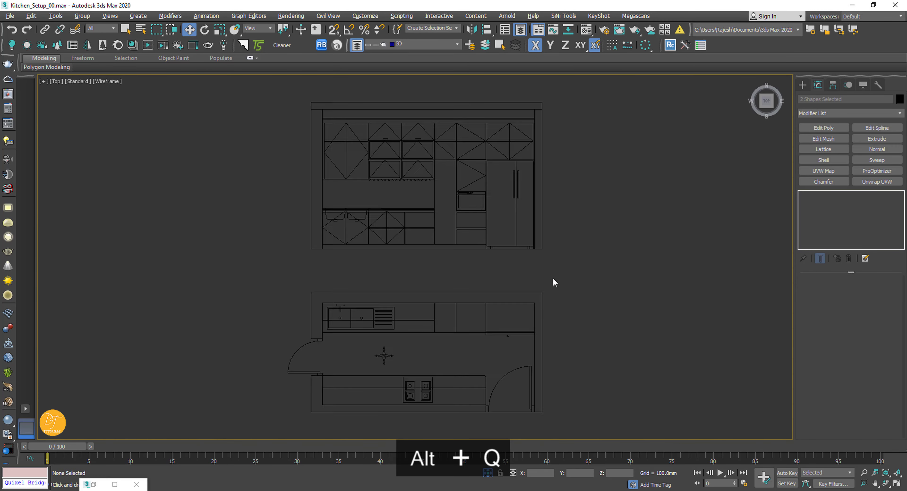
# Step: Move the elevation drawing down and snap its base line onto the plan's rear wall line
pyautogui.scroll(5, 327, 275)
pyautogui.click(311, 203)
pyautogui.press('s')
pyautogui.moveTo(310, 203); pyautogui.dragTo(309, 354)
pyautogui.press('e')
pyautogui.scroll(-4, 310, 354)
pyautogui.scroll(6, 589, 309)
# Step: Relocate only the elevation drawing's pivot to its lower-right corner
pyautogui.click(832, 85)
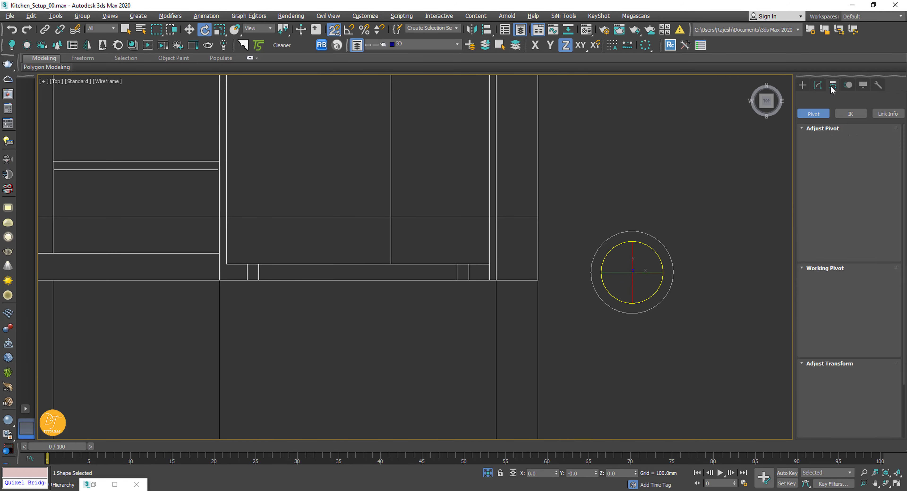
pyautogui.click(848, 150)
pyautogui.moveTo(631, 272); pyautogui.dragTo(538, 279)
pyautogui.click(849, 150)
# Step: Rotate the elevation drawing 90° about X with angle snap so it stands upright on the plan
pyautogui.moveTo(589, 230); pyautogui.dragTo(588, 284)
pyautogui.hotkey('ctrl', 'z')
pyautogui.press('a')
pyautogui.moveTo(588, 231); pyautogui.dragTo(590, 316)
pyautogui.press('p')
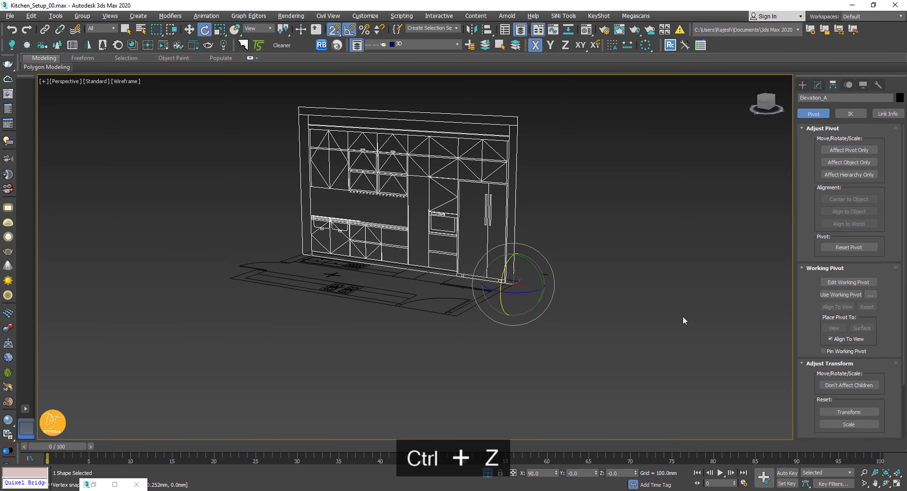
# Step: Draw a 98 × 3334 mm plinth rectangle along the base of the elevation in the front view
pyautogui.scroll(4, 682, 316)
pyautogui.keyDown('alt'); pyautogui.moveTo(472, 314); pyautogui.dragTo(588, 313, button='middle'); pyautogui.keyUp('alt')
pyautogui.press('f')
pyautogui.click(476, 352)
pyautogui.click(802, 84)
pyautogui.click(866, 149)
pyautogui.scroll(3, 581, 355)
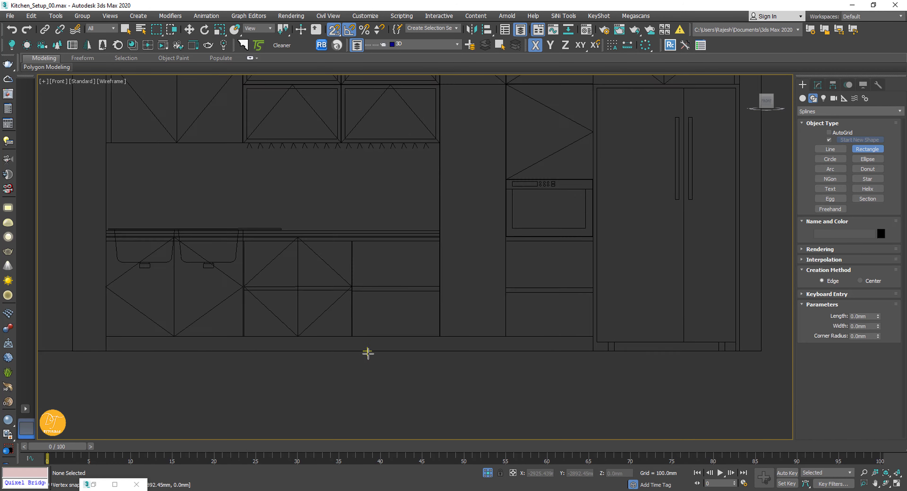
pyautogui.moveTo(126, 333); pyautogui.dragTo(613, 350)
# Step: Draw a 685 × 2284 mm rectangle over the base cabinets, directly above the plinth
pyautogui.scroll(3, 431, 272)
pyautogui.moveTo(431, 273); pyautogui.dragTo(607, 278, button='middle')
pyautogui.scroll(6, 651, 211)
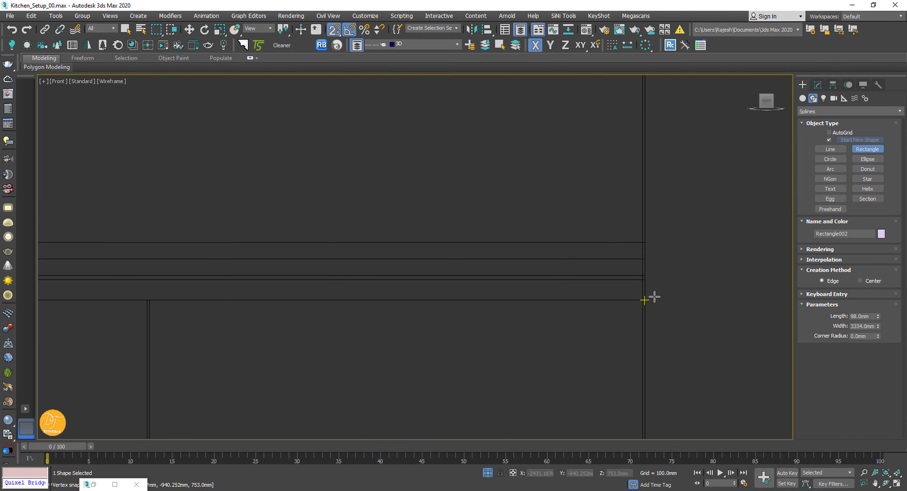
pyautogui.scroll(-3, 653, 297)
pyautogui.moveTo(289, 309); pyautogui.dragTo(730, 242, button='middle')
pyautogui.moveTo(144, 220); pyautogui.dragTo(145, 220)
pyautogui.scroll(3, 548, 342)
pyautogui.scroll(-8, 550, 344)
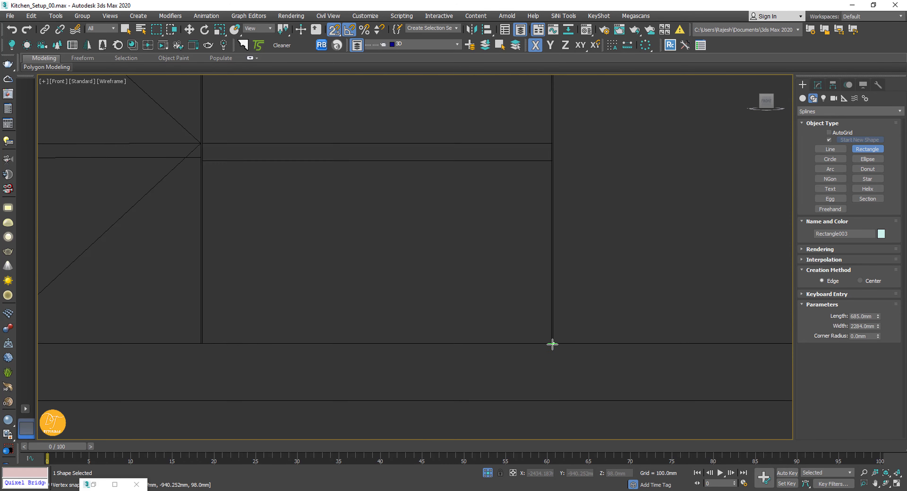
# Step: Extrude the plinth and cabinet rectangles 50 mm and adjust their front vertices with Edit Poly and 3D snap
pyautogui.press('e')
pyautogui.press('p')
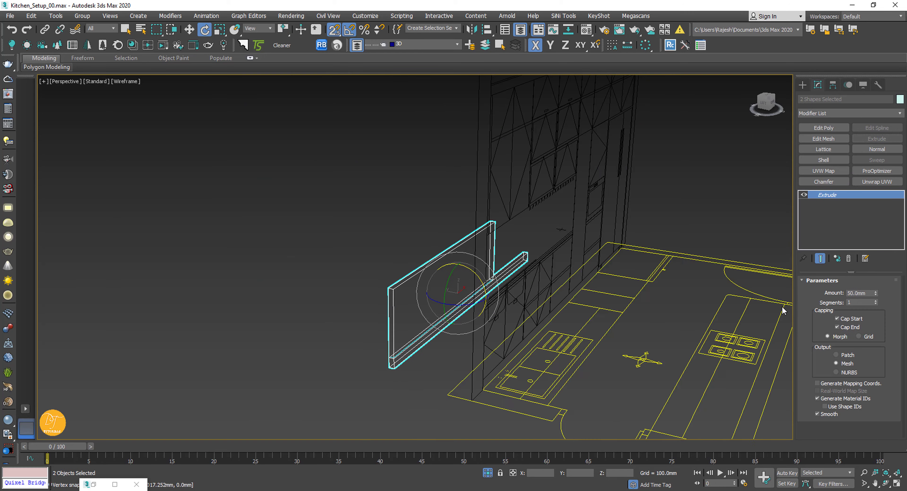
pyautogui.press('z')
pyautogui.moveTo(334, 30); pyautogui.dragTo(334, 59)
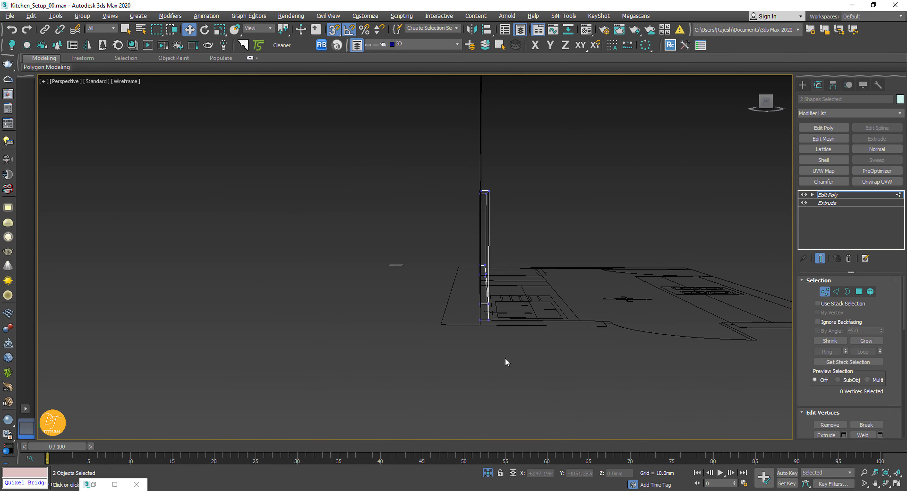
pyautogui.keyDown('alt'); pyautogui.moveTo(389, 365); pyautogui.dragTo(598, 314, button='middle'); pyautogui.keyUp('alt')
pyautogui.press('F3')
pyautogui.press('F12')
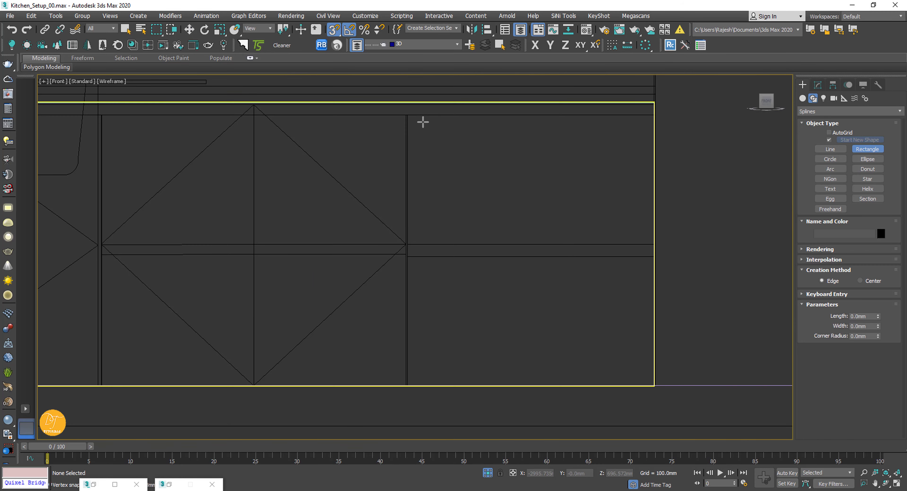
# Step: Draw rectangles over the base cabinets' drawer and door fronts, join them and extrude them 25 mm
pyautogui.moveTo(423, 122); pyautogui.dragTo(651, 245)
pyautogui.moveTo(407, 257); pyautogui.dragTo(651, 385)
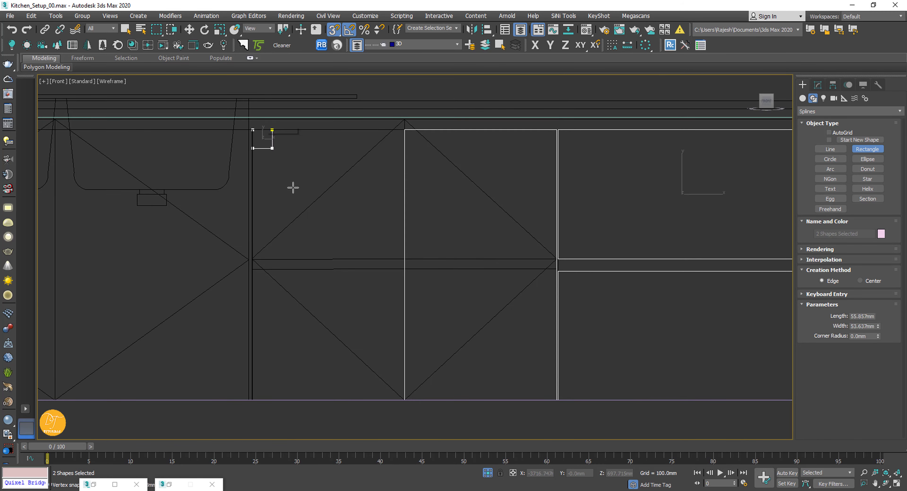
pyautogui.moveTo(292, 188); pyautogui.dragTo(404, 399)
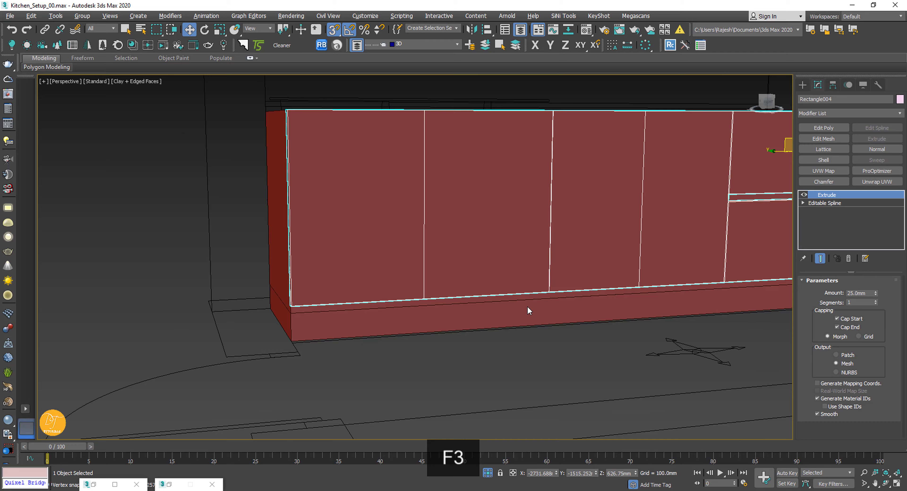
pyautogui.moveTo(527, 305)
pyautogui.keyDown('alt'); pyautogui.mouseDown(button='middle')
pyautogui.moveTo(360, 420)
pyautogui.moveTo(388, 421)
pyautogui.mouseUp(button='middle'); pyautogui.keyUp('alt')
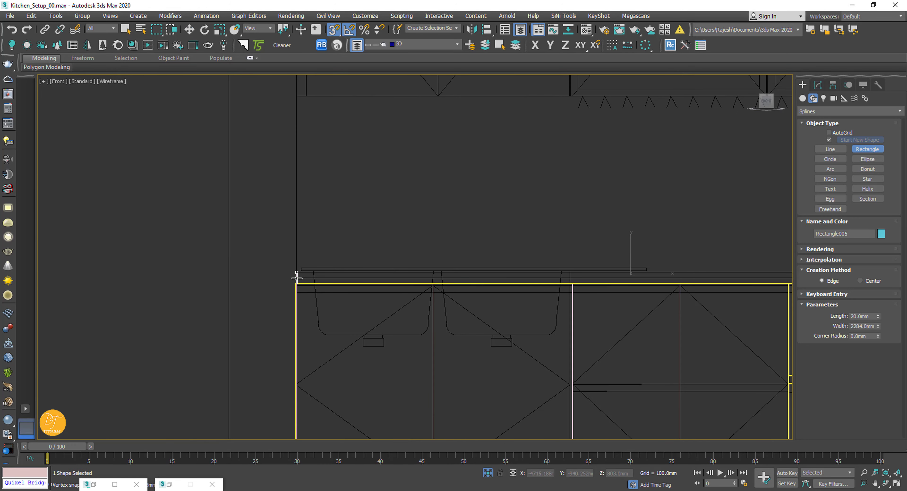
# Step: Draw the countertop rectangle above the base cabinets, extrude it to cabinet depth and edit its front vertices with Edit Poly
pyautogui.scroll(5, 295, 278)
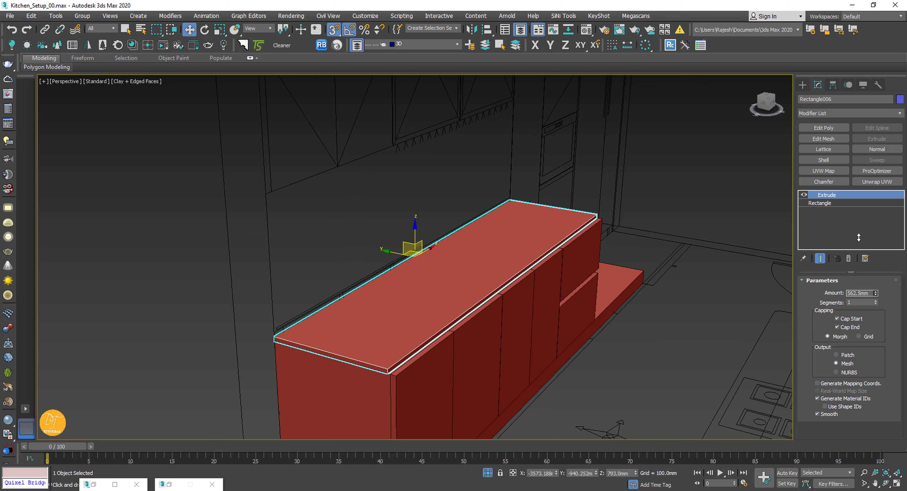
pyautogui.click(823, 128)
pyautogui.keyDown('alt'); pyautogui.moveTo(423, 282); pyautogui.dragTo(478, 317, button='middle'); pyautogui.keyUp('alt')
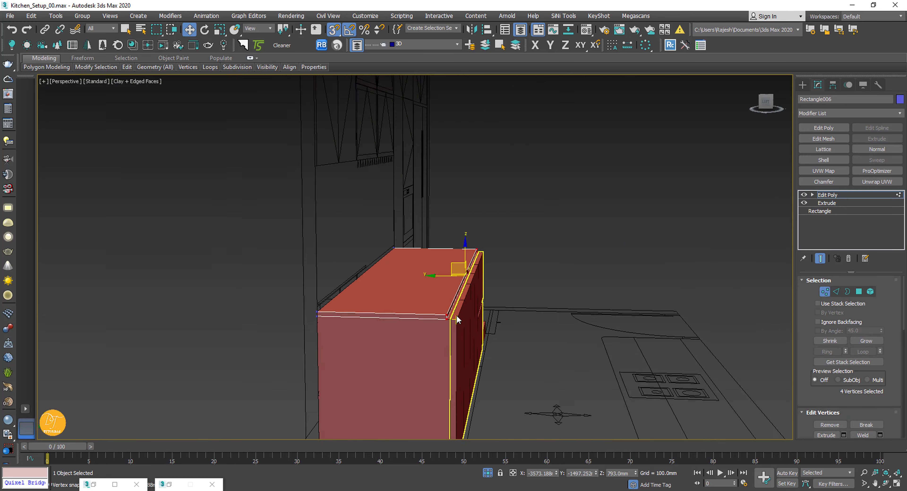
pyautogui.hotkey('ctrl', 'z')
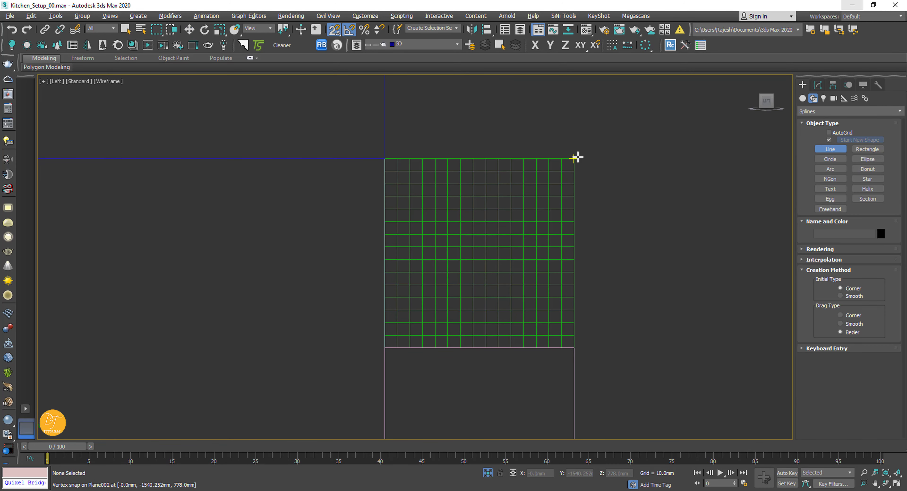
# Step: Trace the handle profile with Line over the reference grid plane in the left view and extrude it 300 mm
pyautogui.click(574, 159)
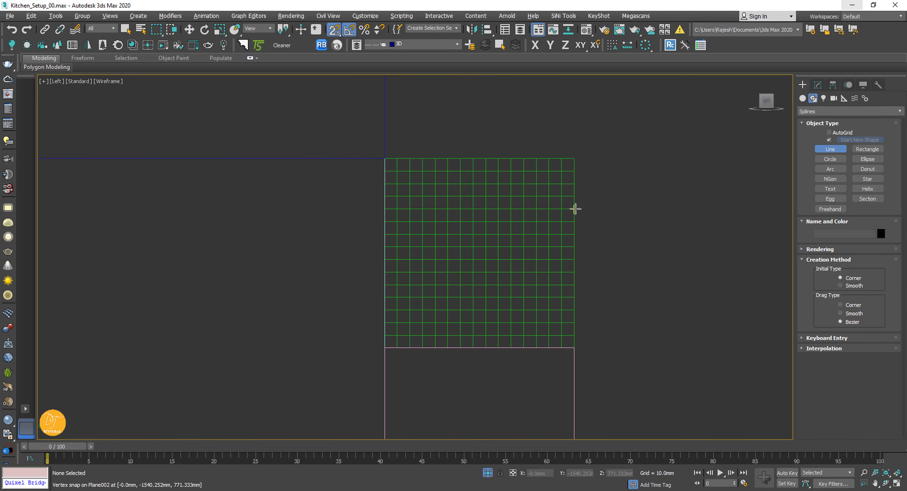
pyautogui.click(574, 209)
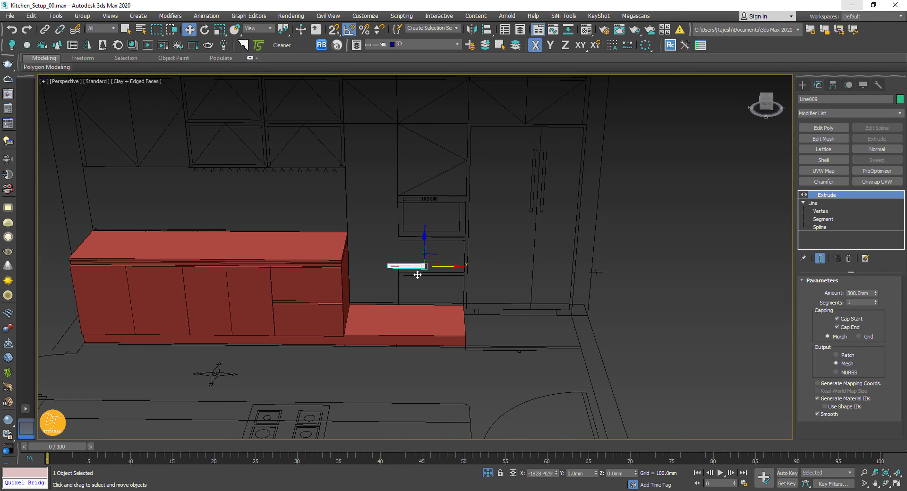
# Step: Fit the handle strip to the upper drawer's width with Edit Poly and copy it down to the lower drawer
pyautogui.press('F3')
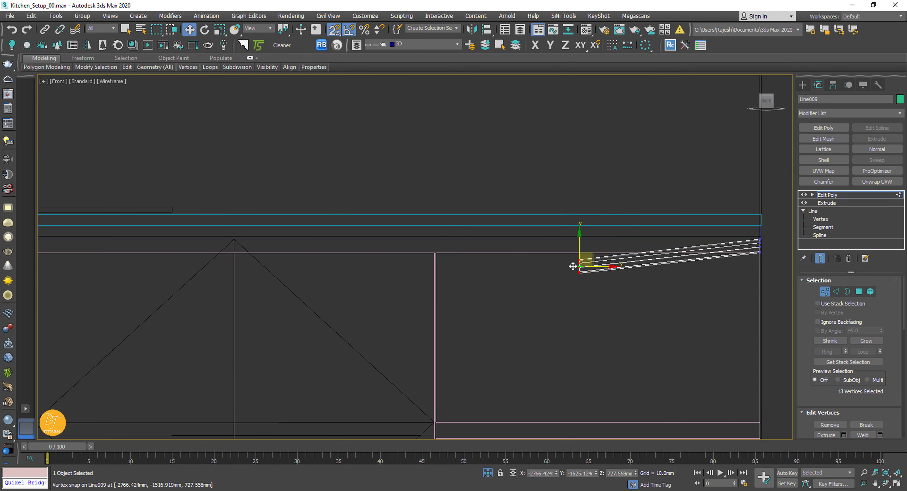
pyautogui.hotkey('ctrl', 'z')
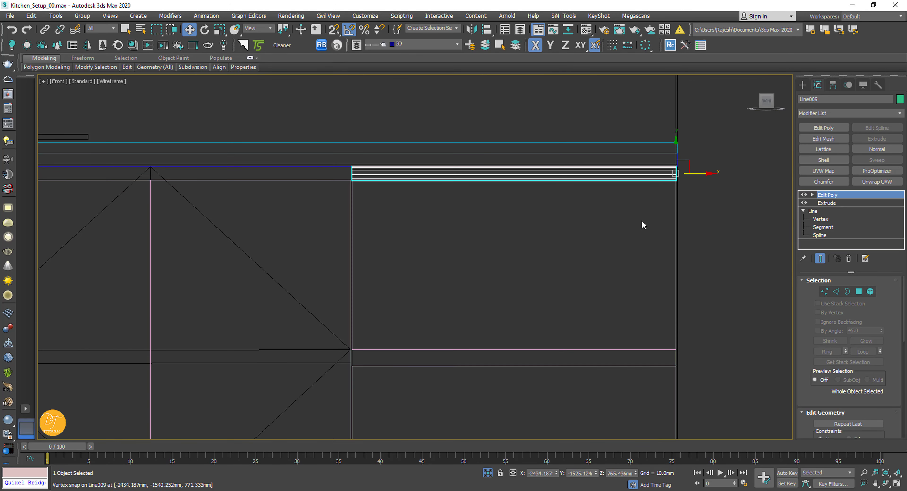
pyautogui.keyDown('shift'); pyautogui.moveTo(598, 173); pyautogui.dragTo(599, 359); pyautogui.keyUp('shift')
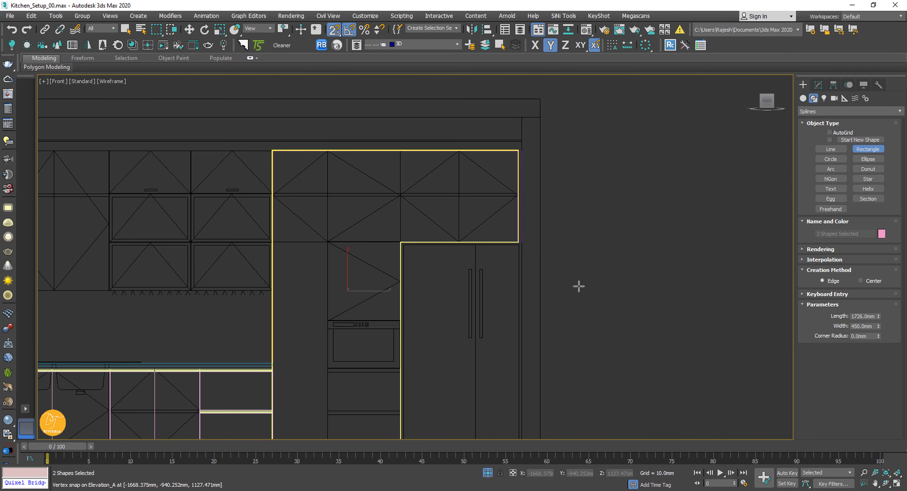
# Step: Extrude the tall unit's front panels 25 mm and align them with the tall cabinet body
pyautogui.press('F3')
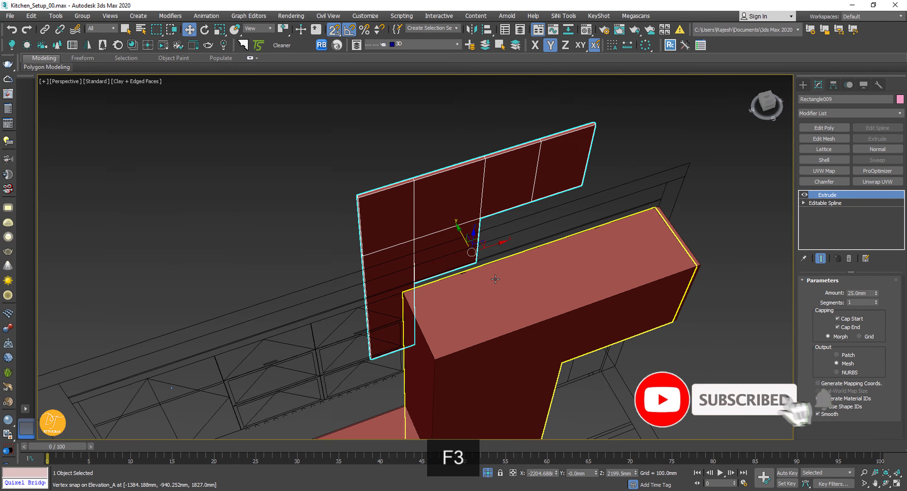
pyautogui.hotkey('alt', 'a')
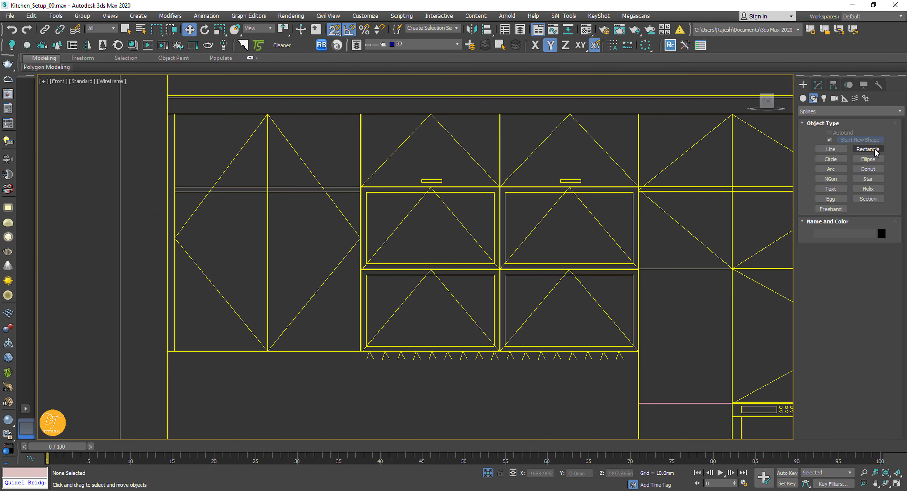
# Step: Draw a rectangle over the wall cabinets beside the tall unit in the front view and extrude it 300 mm
pyautogui.click(874, 150)
pyautogui.moveTo(174, 114); pyautogui.dragTo(639, 351)
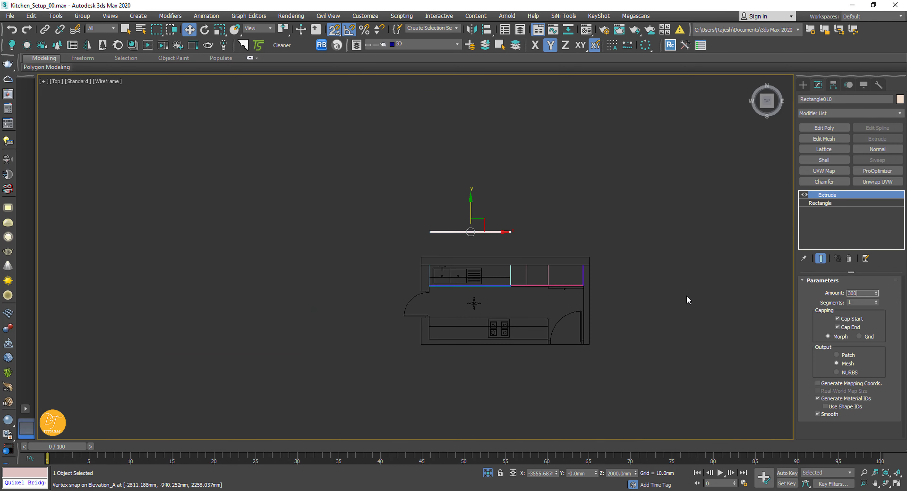
# Step: Fit the wall cabinet body's depth to the plan in the top view with Edit Poly, using a 50 mm guide rectangle
pyautogui.press('Return')
pyautogui.scroll(5, 563, 254)
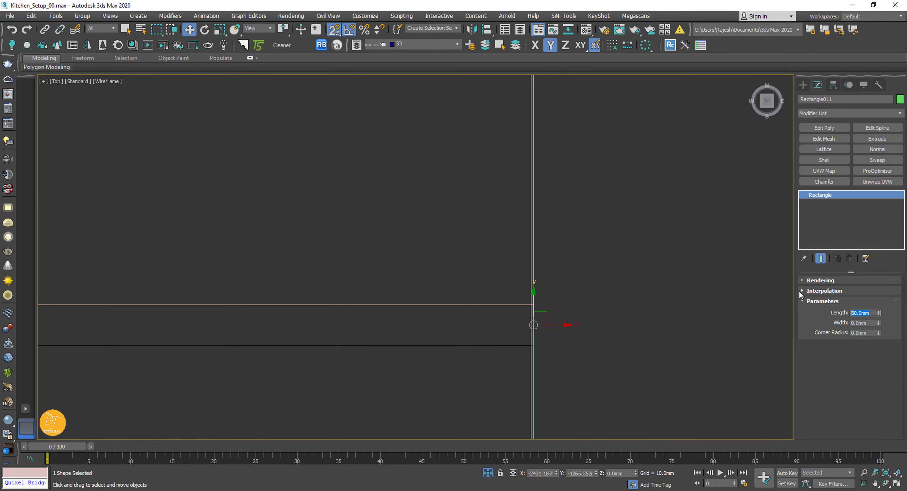
pyautogui.click(555, 242)
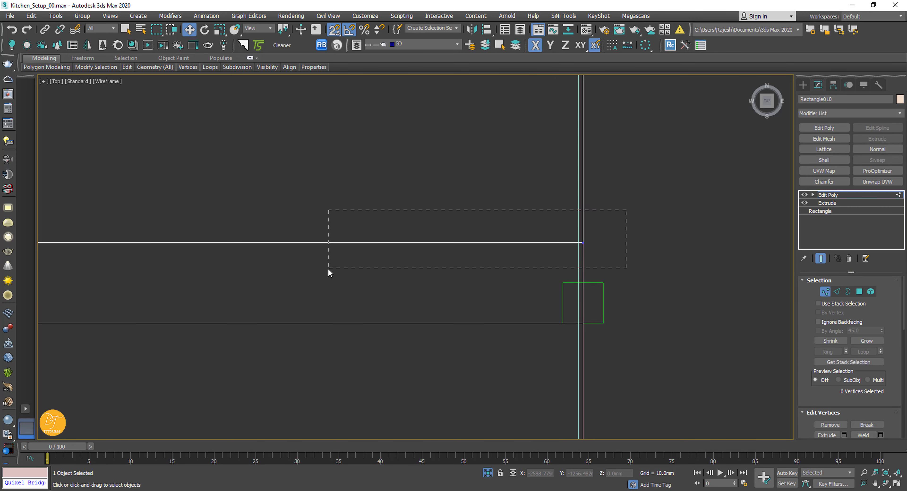
pyautogui.moveTo(328, 268); pyautogui.dragTo(328, 268)
pyautogui.scroll(-10, 436, 247)
pyautogui.moveTo(654, 242); pyautogui.dragTo(241, 264)
pyautogui.scroll(9, 619, 259)
pyautogui.moveTo(592, 186); pyautogui.dragTo(604, 220)
pyautogui.hotkey('ctrl', 'z')
pyautogui.press('F6')
pyautogui.moveTo(592, 186); pyautogui.dragTo(603, 217)
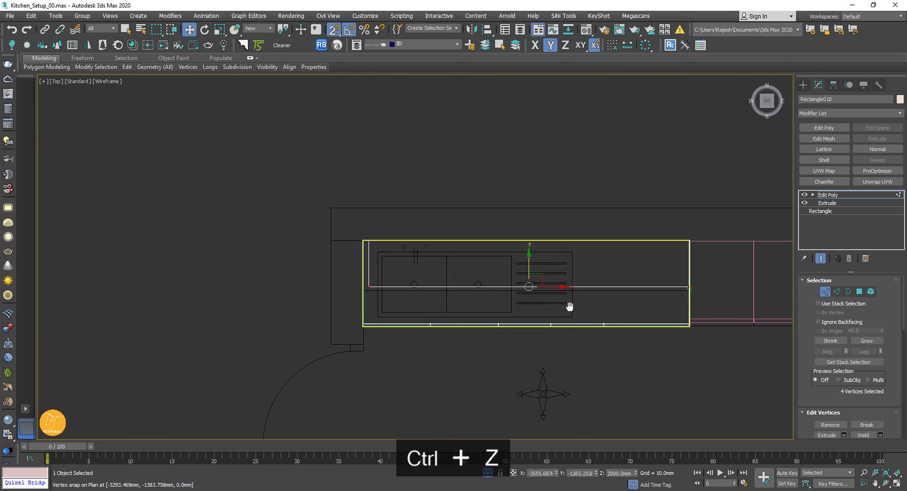
# Step: Finish the vertex editing of the wall cabinet body and delete the 50 mm guide rectangle
pyautogui.press('1')
pyautogui.scroll(6, 567, 289)
pyautogui.moveTo(474, 277); pyautogui.dragTo(194, 245, button='middle')
pyautogui.click(588, 295)
pyautogui.press('Delete')
pyautogui.scroll(-3, 588, 294)
# Step: Draw a narrow filler rectangle between the side wall and the wall cabinet body in plan, and extrude it 300 mm
pyautogui.click(802, 84)
pyautogui.click(868, 149)
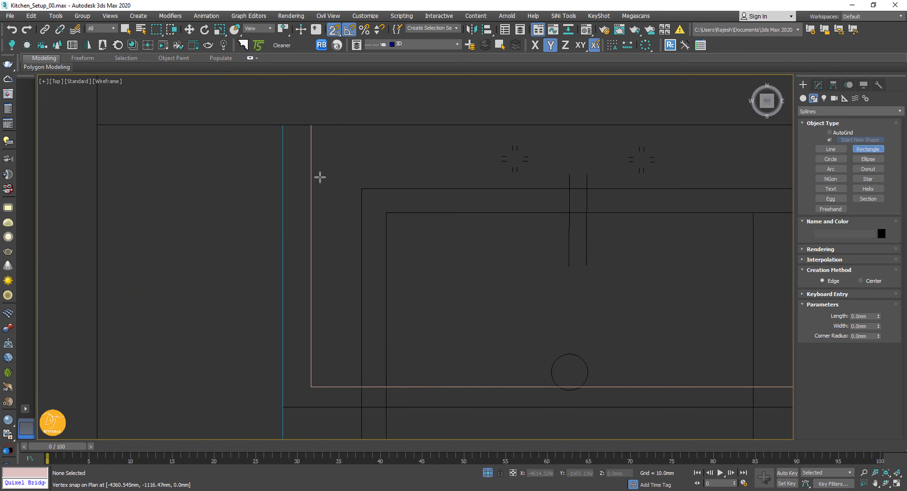
pyautogui.moveTo(315, 394); pyautogui.dragTo(311, 387)
pyautogui.rightClick(310, 387)
pyautogui.scroll(-3, 280, 298)
pyautogui.click(818, 85)
pyautogui.click(876, 139)
# Step: Raise the filler strip beside the wall cabinets and fit it to their full height with Edit Poly in the front view
pyautogui.press('f')
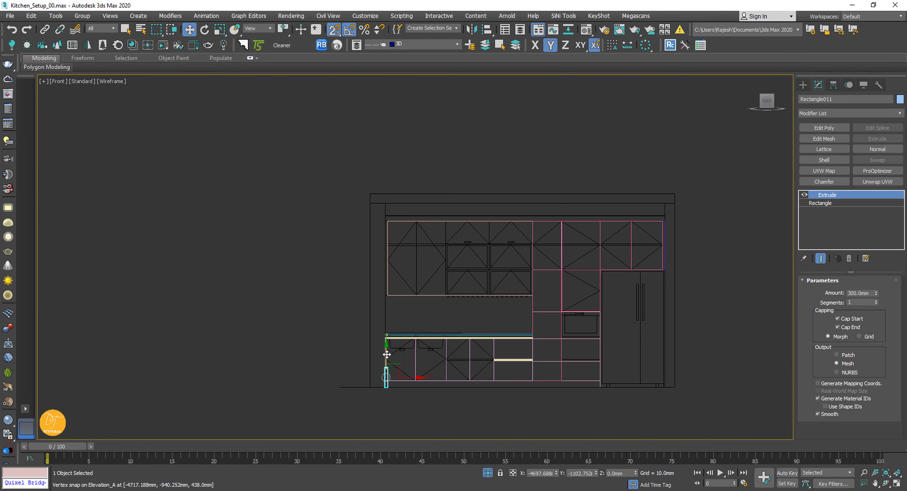
pyautogui.scroll(7, 390, 271)
pyautogui.moveTo(385, 355); pyautogui.dragTo(367, 373)
pyautogui.scroll(-4, 459, 363)
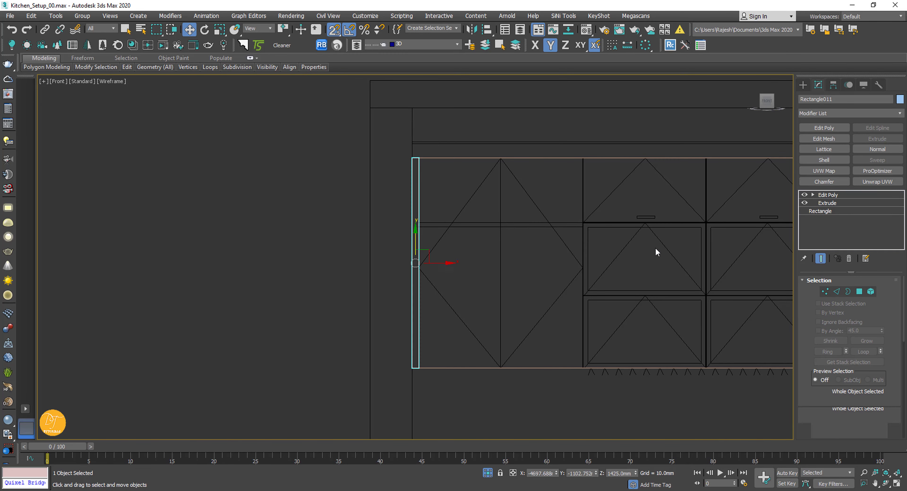
pyautogui.moveTo(656, 253); pyautogui.dragTo(371, 316, button='middle')
pyautogui.click(371, 317)
pyautogui.press('r')
pyautogui.moveTo(236, 268); pyautogui.dragTo(391, 167, button='middle')
pyautogui.scroll(2, 320, 235)
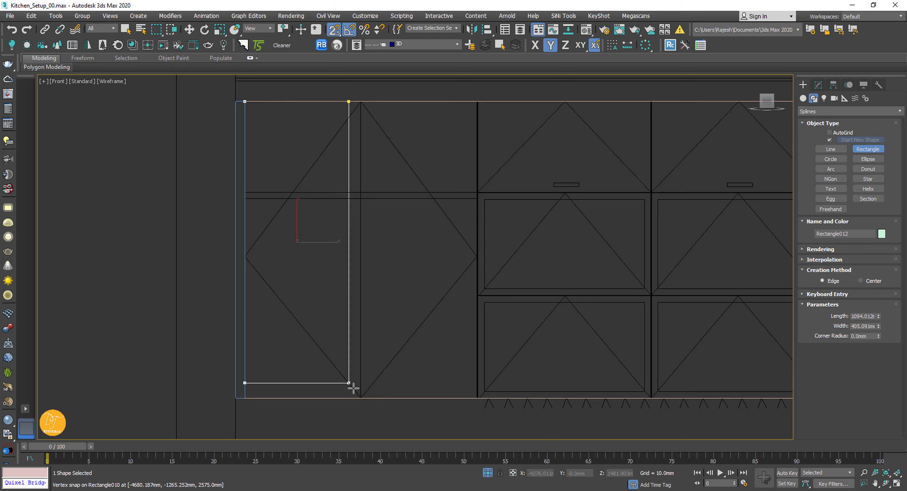
pyautogui.moveTo(472, 399); pyautogui.dragTo(410, 369)
pyautogui.scroll(5, 472, 399)
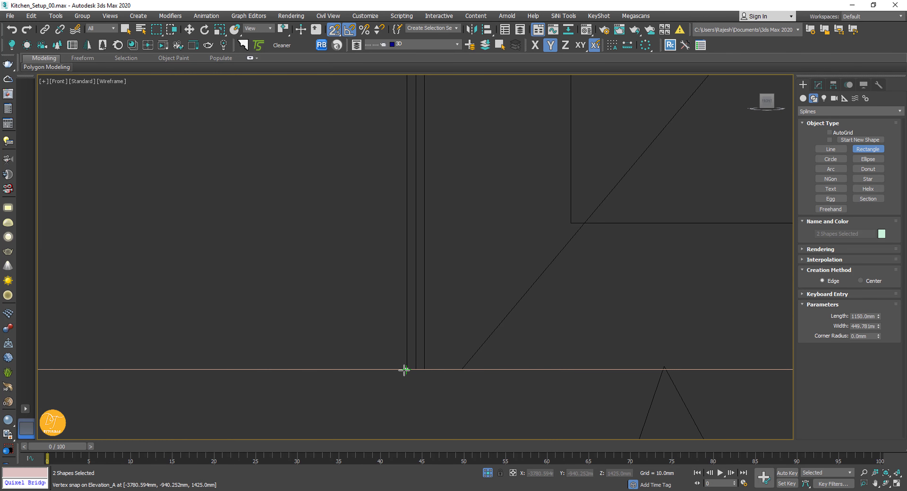
pyautogui.scroll(-5, 474, 316)
pyautogui.scroll(3, 528, 224)
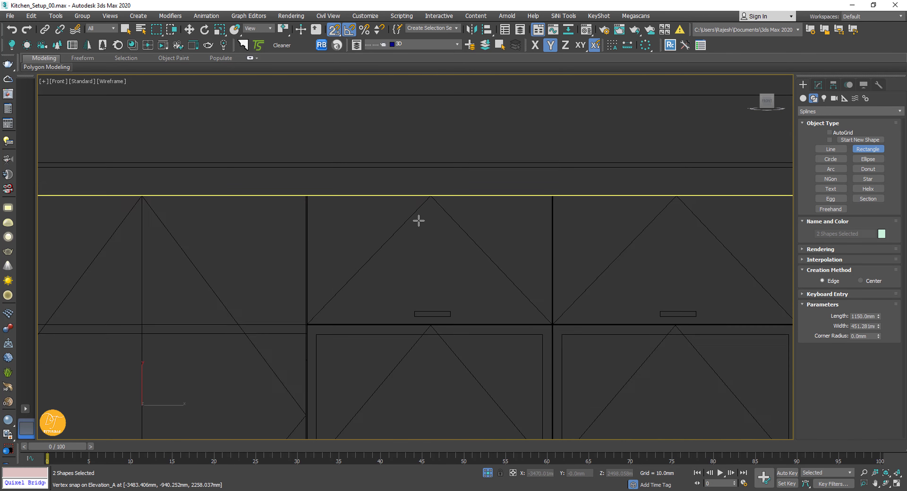
pyautogui.moveTo(310, 199); pyautogui.dragTo(196, 99, button='middle')
pyautogui.scroll(2, 196, 94)
pyautogui.scroll(6, 692, 362)
pyautogui.moveTo(687, 360); pyautogui.dragTo(565, 186)
pyautogui.scroll(-8, 338, 332)
pyautogui.scroll(5, 534, 295)
pyautogui.moveTo(754, 148); pyautogui.dragTo(565, 185, button='middle')
pyautogui.scroll(-5, 565, 185)
pyautogui.scroll(5, 245, 104)
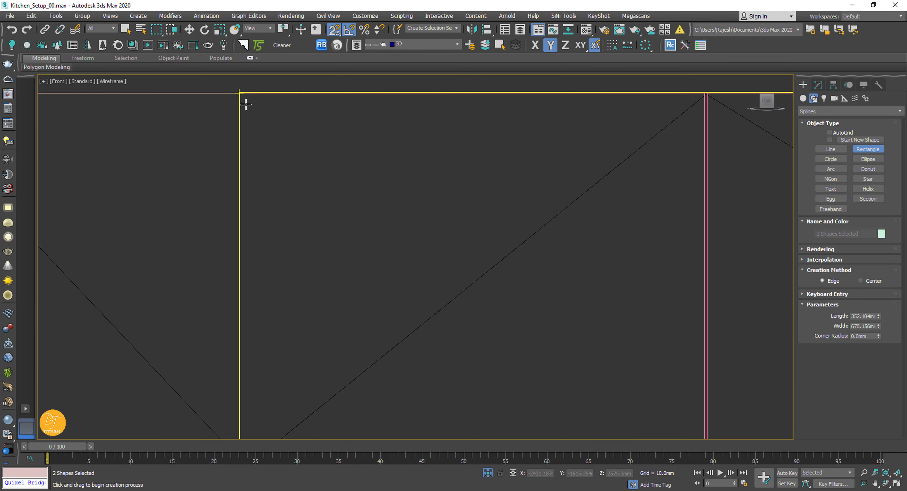
pyautogui.scroll(-4, 562, 304)
pyautogui.moveTo(562, 304); pyautogui.dragTo(599, 367)
pyautogui.scroll(-4, 493, 165)
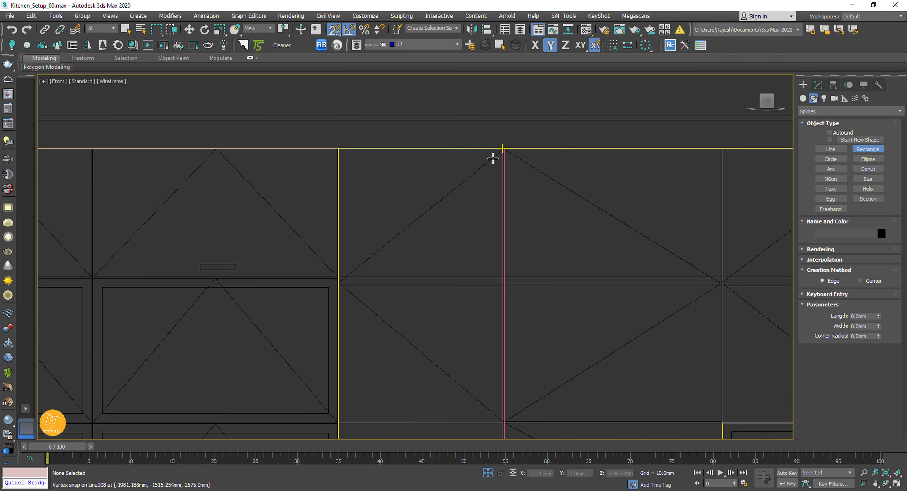
pyautogui.scroll(5, 492, 158)
pyautogui.scroll(-7, 432, 271)
pyautogui.moveTo(543, 116); pyautogui.dragTo(411, 344)
pyautogui.scroll(8, 361, 394)
pyautogui.scroll(-8, 424, 246)
pyautogui.scroll(3, 612, 134)
pyautogui.scroll(3, 340, 365)
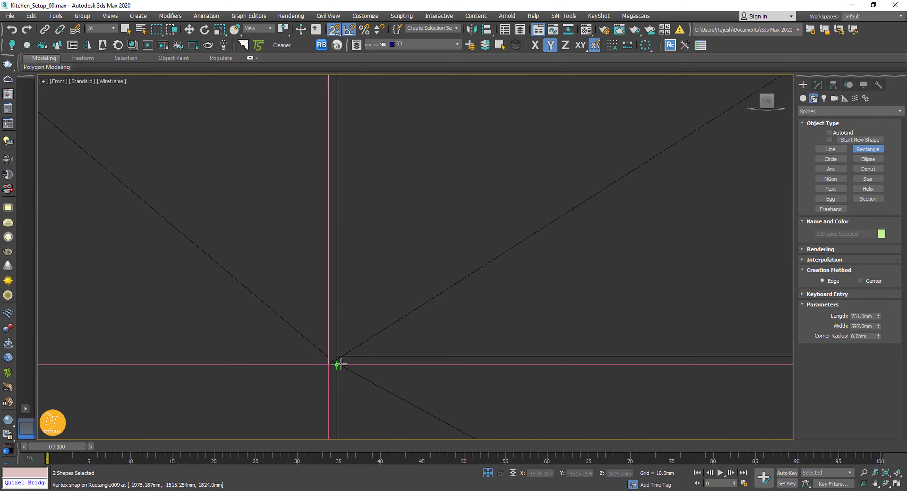
pyautogui.scroll(-6, 522, 320)
pyautogui.scroll(3, 488, 313)
pyautogui.scroll(-3, 507, 274)
pyautogui.rightClick(524, 231)
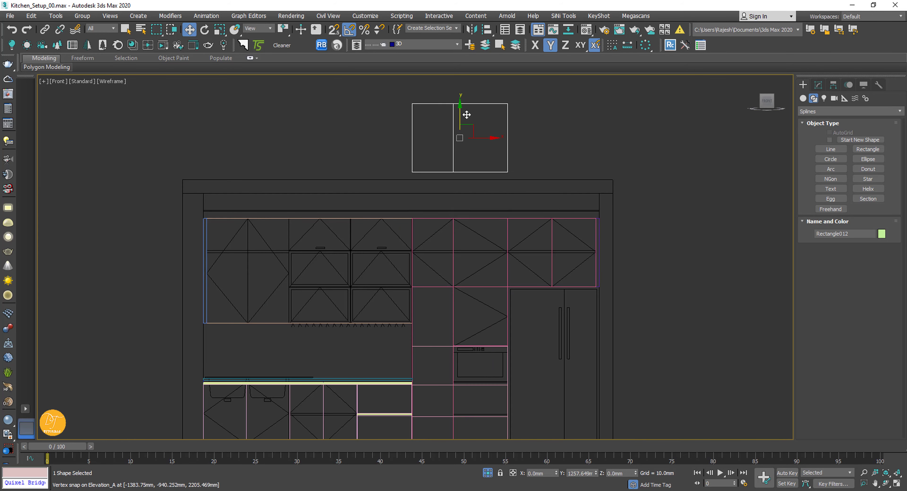
pyautogui.press('Delete')
# Step: Try to move the wall cabinet body out from the wall in the perspective view, and undo the move
pyautogui.click(406, 221)
pyautogui.click(395, 219)
pyautogui.click(394, 218)
pyautogui.press('p')
pyautogui.scroll(-4, 429, 268)
pyautogui.keyDown('alt'); pyautogui.moveTo(429, 268); pyautogui.dragTo(468, 267, button='middle'); pyautogui.keyUp('alt')
pyautogui.moveTo(359, 220); pyautogui.dragTo(185, 196)
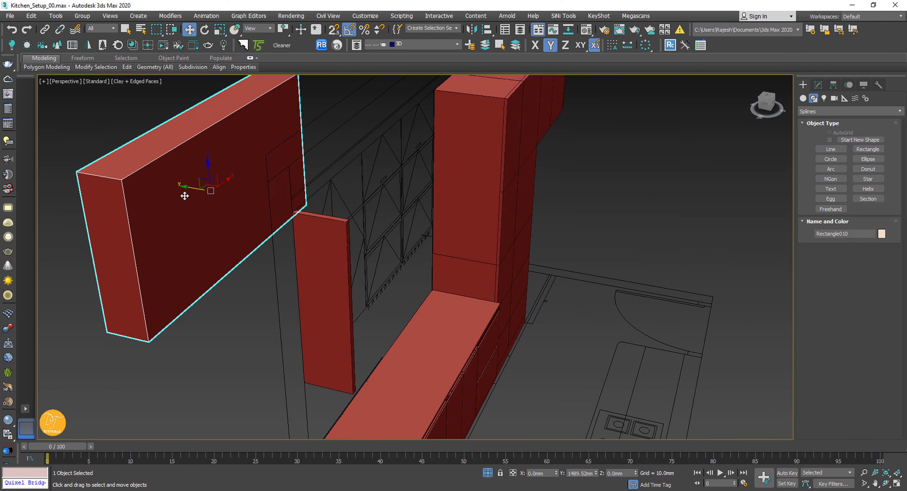
pyautogui.hotkey('ctrl', 'z')
pyautogui.keyDown('alt'); pyautogui.moveTo(439, 257); pyautogui.dragTo(457, 223, button='middle'); pyautogui.keyUp('alt')
pyautogui.press('F3')
pyautogui.scroll(-6, 361, 246)
pyautogui.press('f')
pyautogui.press('z')
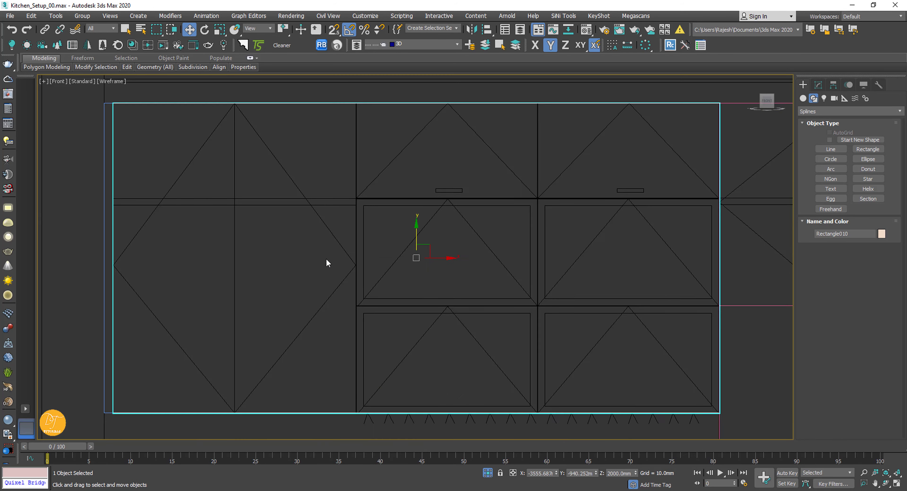
pyautogui.click(327, 263)
pyautogui.scroll(-3, 336, 257)
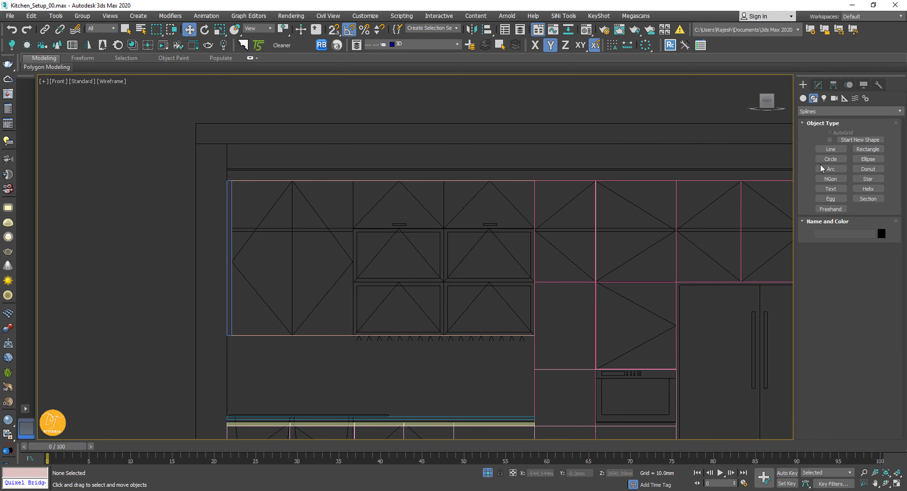
# Step: Draw snapped rectangles over the two tall wall cabinet doors in the front view, each about 450 × 1150 mm
pyautogui.click(867, 149)
pyautogui.scroll(4, 304, 234)
pyautogui.press('s')
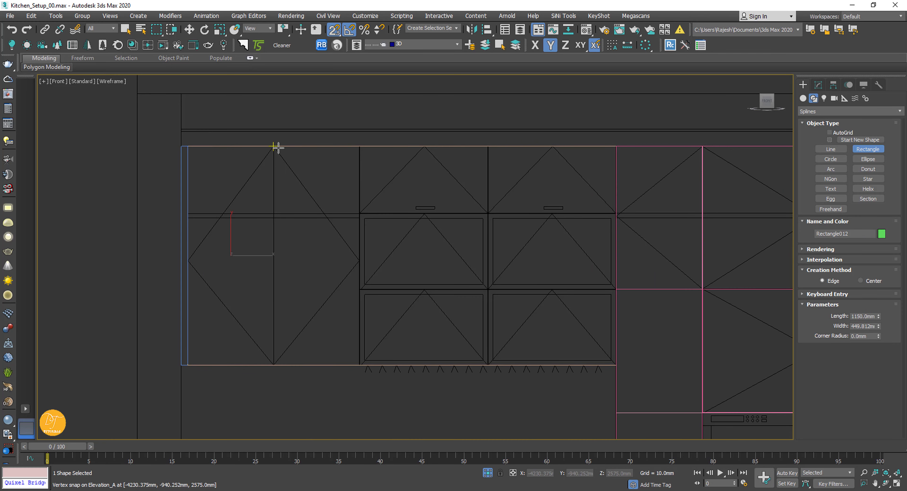
pyautogui.moveTo(276, 147); pyautogui.dragTo(359, 365)
pyautogui.scroll(5, 359, 365)
pyautogui.scroll(-5, 410, 186)
# Step: Draw rectangles about 670 × 352 mm over the upper-row wall cabinet fronts beside the tall doors
pyautogui.moveTo(382, 323)
pyautogui.mouseDown()
pyautogui.moveTo(410, 186)
pyautogui.moveTo(415, 265)
pyautogui.moveTo(577, 352)
pyautogui.moveTo(413, 318)
pyautogui.moveTo(552, 251)
pyautogui.moveTo(545, 295)
pyautogui.moveTo(484, 281)
pyautogui.mouseUp()
pyautogui.scroll(6, 415, 265)
pyautogui.scroll(-6, 656, 307)
pyautogui.scroll(4, 549, 250)
pyautogui.scroll(-4, 544, 296)
pyautogui.scroll(4, 556, 282)
pyautogui.scroll(-5, 484, 281)
pyautogui.scroll(5, 188, 185)
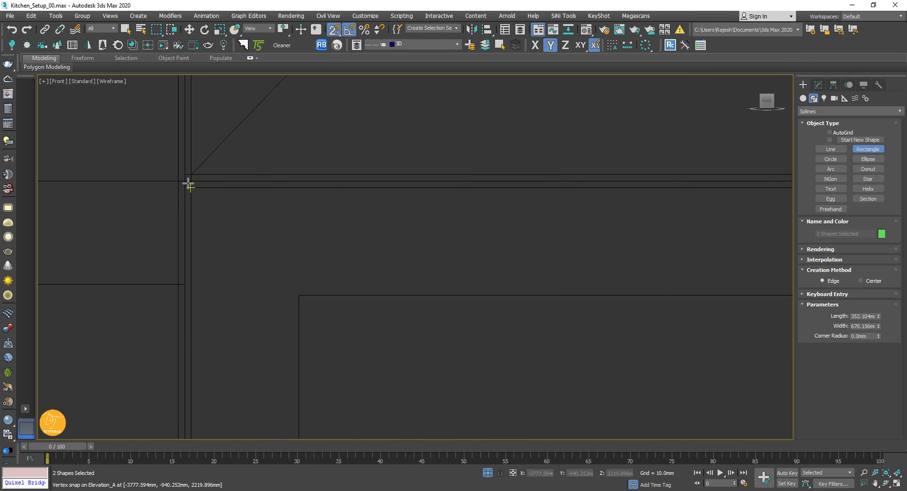
pyautogui.scroll(-7, 456, 329)
# Step: Draw rectangles over the middle and lower framed fronts next to the tall doors, the middle one about 672 × 396 mm
pyautogui.moveTo(187, 186); pyautogui.dragTo(512, 325)
pyautogui.scroll(8, 449, 378)
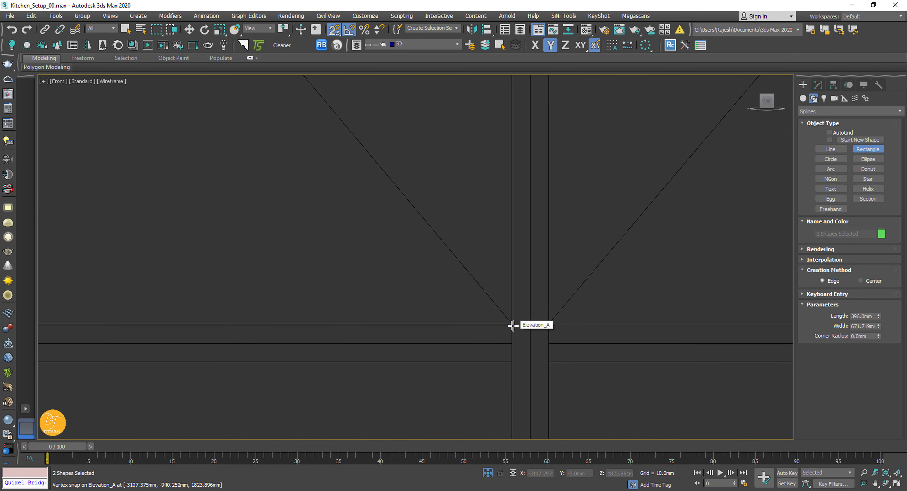
pyautogui.scroll(-9, 512, 326)
pyautogui.moveTo(426, 315); pyautogui.dragTo(362, 301, button='middle')
pyautogui.scroll(9, 321, 388)
pyautogui.moveTo(265, 360); pyautogui.dragTo(425, 427)
pyautogui.scroll(-5, 275, 356)
pyautogui.moveTo(419, 292); pyautogui.dragTo(425, 427, button='middle')
pyautogui.moveTo(425, 427); pyautogui.dragTo(393, 186)
pyautogui.moveTo(715, 92); pyautogui.dragTo(393, 186, button='middle')
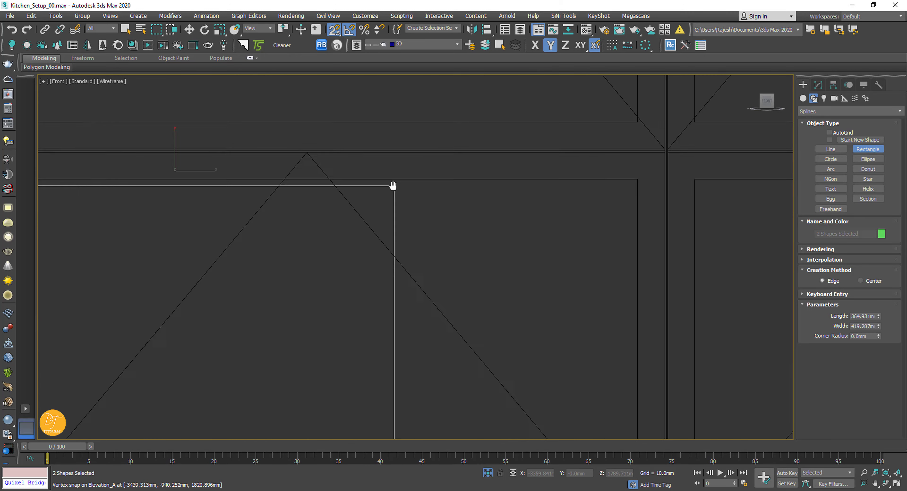
pyautogui.scroll(6, 683, 142)
pyautogui.moveTo(393, 186); pyautogui.dragTo(519, 199)
# Step: Draw rectangles over the lower and middle framed fronts in the column nearest the tall unit
pyautogui.scroll(-8, 519, 199)
pyautogui.moveTo(593, 233); pyautogui.dragTo(314, 184, button='middle')
pyautogui.scroll(5, 262, 169)
pyautogui.scroll(-5, 267, 176)
pyautogui.moveTo(261, 170); pyautogui.dragTo(572, 410)
pyautogui.scroll(9, 573, 410)
pyautogui.scroll(-8, 472, 337)
pyautogui.moveTo(455, 247)
pyautogui.mouseDown(button='middle')
pyautogui.moveTo(456, 317)
pyautogui.moveTo(336, 405)
pyautogui.mouseUp(button='middle')
pyautogui.scroll(11, 181, 398)
pyautogui.moveTo(175, 371); pyautogui.dragTo(286, 334)
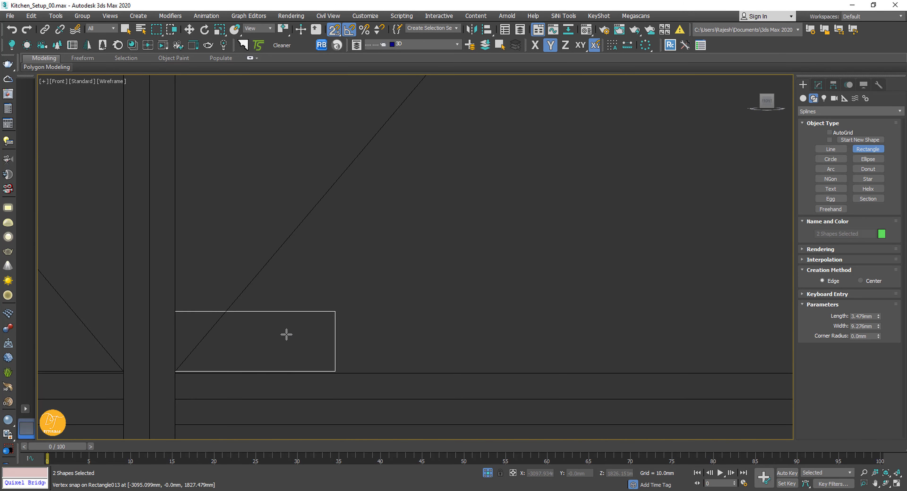
pyautogui.rightClick(407, 298)
# Step: Move all the wall cabinet front rectangles aside from the elevation and attach them into one editable spline
pyautogui.scroll(-9, 406, 294)
pyautogui.moveTo(458, 169); pyautogui.dragTo(739, 404)
pyautogui.press('s')
pyautogui.moveTo(662, 310); pyautogui.dragTo(302, 310)
pyautogui.moveTo(457, 316); pyautogui.dragTo(391, 317, button='middle')
pyautogui.click(432, 246)
pyautogui.click(818, 84)
pyautogui.click(830, 383)
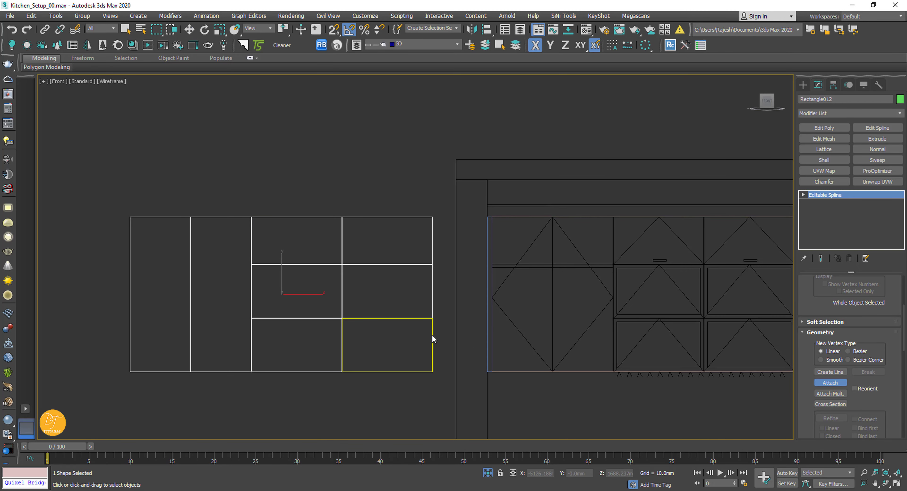
# Step: Snap the joined front outlines back onto the elevation and outline the splines of the four framed fronts
pyautogui.moveTo(130, 217); pyautogui.dragTo(492, 217)
pyautogui.moveTo(663, 280)
pyautogui.mouseDown(button='middle')
pyautogui.moveTo(312, 281)
pyautogui.moveTo(348, 259)
pyautogui.moveTo(365, 219)
pyautogui.mouseUp(button='middle')
pyautogui.scroll(2, 356, 295)
pyautogui.click(802, 195)
pyautogui.click(820, 219)
pyautogui.scroll(-5, 881, 422)
pyautogui.press('Return')
# Step: Extrude the wall cabinet fronts 25 mm and align them against the front face of the wall cabinet body
pyautogui.click(876, 138)
pyautogui.write('p25')
pyautogui.press('F3')
pyautogui.scroll(-6, 435, 236)
pyautogui.keyDown('alt'); pyautogui.moveTo(435, 237); pyautogui.dragTo(388, 192, button='middle'); pyautogui.keyUp('alt')
pyautogui.press('s')
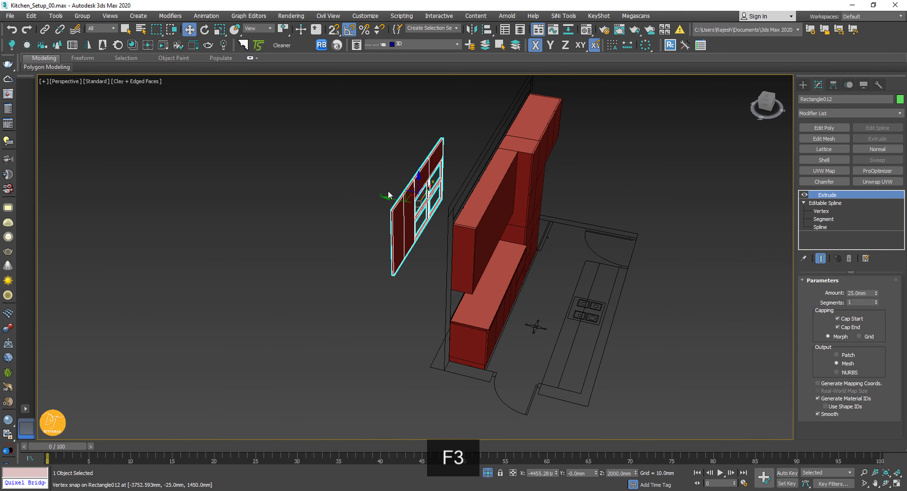
pyautogui.click(480, 239)
pyautogui.scroll(3, 519, 216)
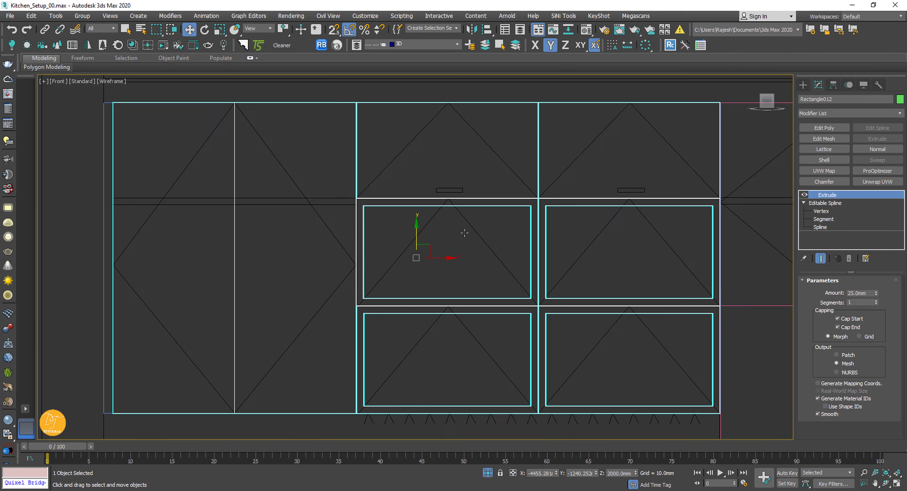
# Step: Add an Edit Poly modifier to the wall cabinet body behind the front panels
pyautogui.scroll(-3, 400, 250)
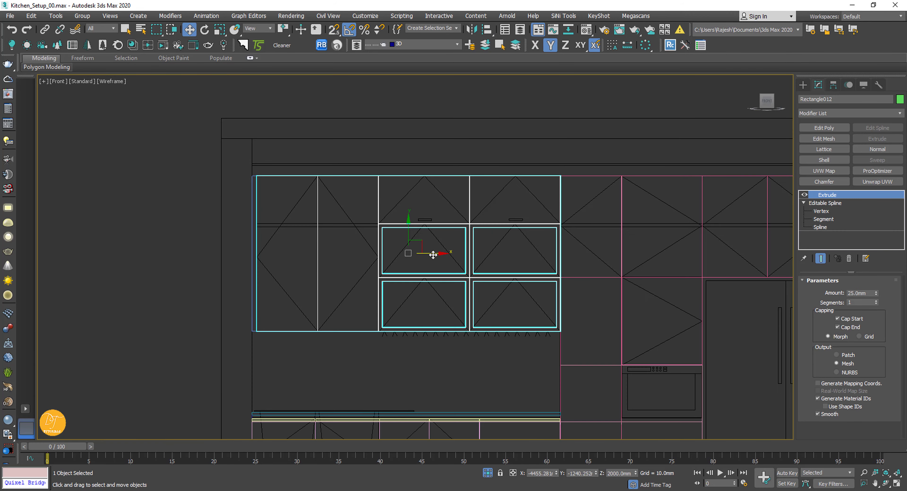
pyautogui.press('F3')
pyautogui.press('F3')
pyautogui.click(496, 257)
pyautogui.press('F3')
pyautogui.click(496, 257)
pyautogui.press('F3')
pyautogui.click(824, 128)
pyautogui.press('4')
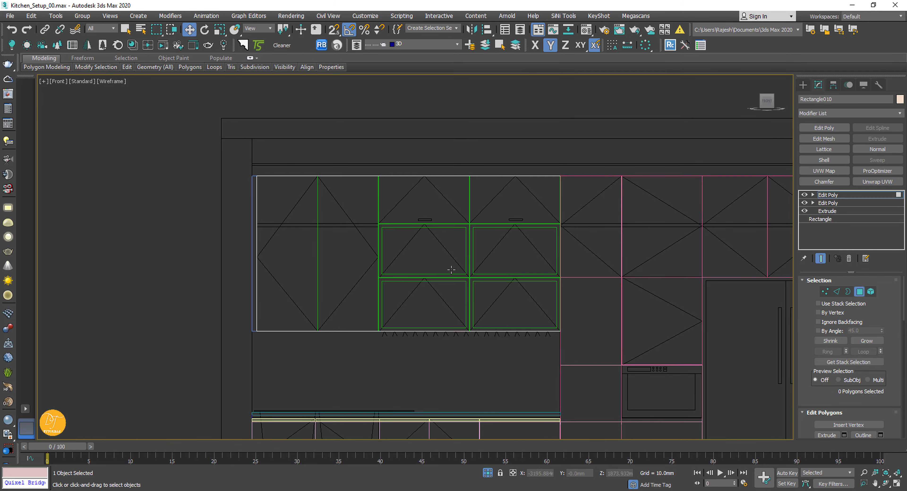
pyautogui.click(485, 256)
pyautogui.moveTo(485, 256); pyautogui.dragTo(453, 242, button='middle')
# Step: Connect the wall cabinet body's top and bottom edges with three vertical segments
pyautogui.press('2')
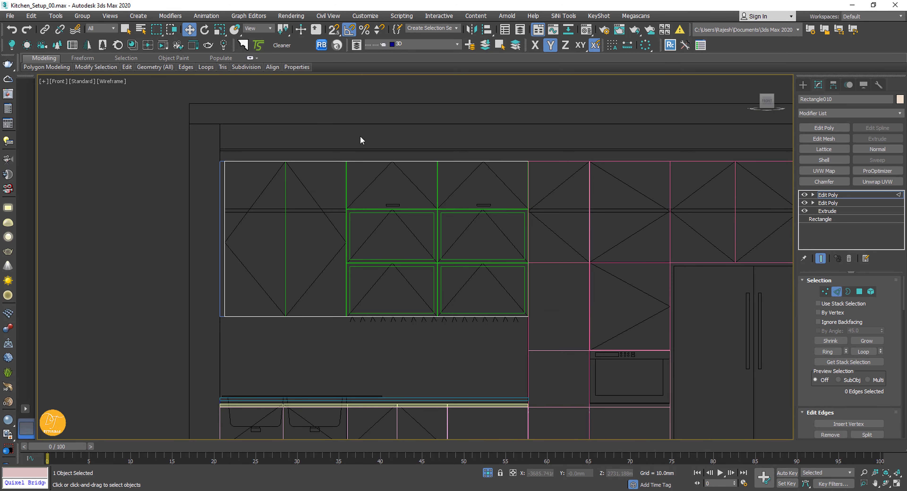
pyautogui.moveTo(436, 152); pyautogui.dragTo(459, 352)
pyautogui.hotkey('ctrl', 'shift', 'e')
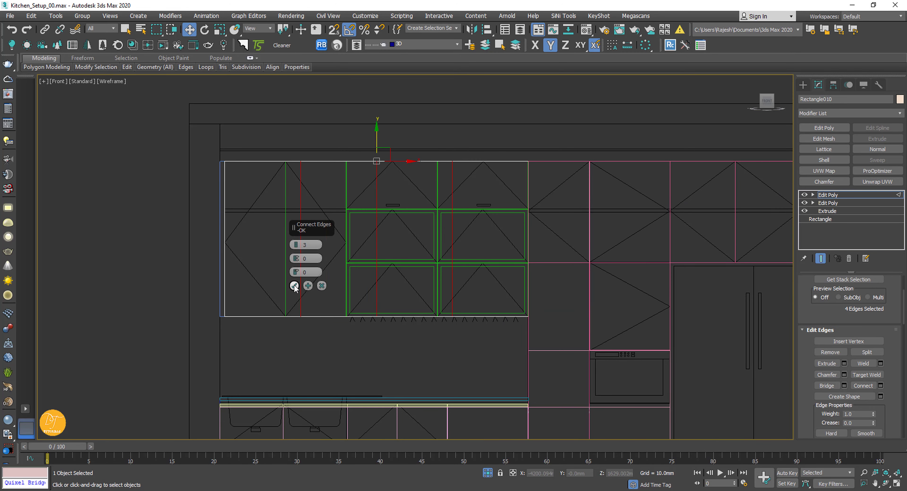
pyautogui.click(294, 285)
# Step: Snap the wall cabinet body's vertical segments to the divisions between the front panels
pyautogui.press('1')
pyautogui.scroll(6, 490, 263)
pyautogui.moveTo(431, 346); pyautogui.dragTo(430, 346)
pyautogui.scroll(-3, 428, 350)
pyautogui.moveTo(537, 117); pyautogui.dragTo(563, 374)
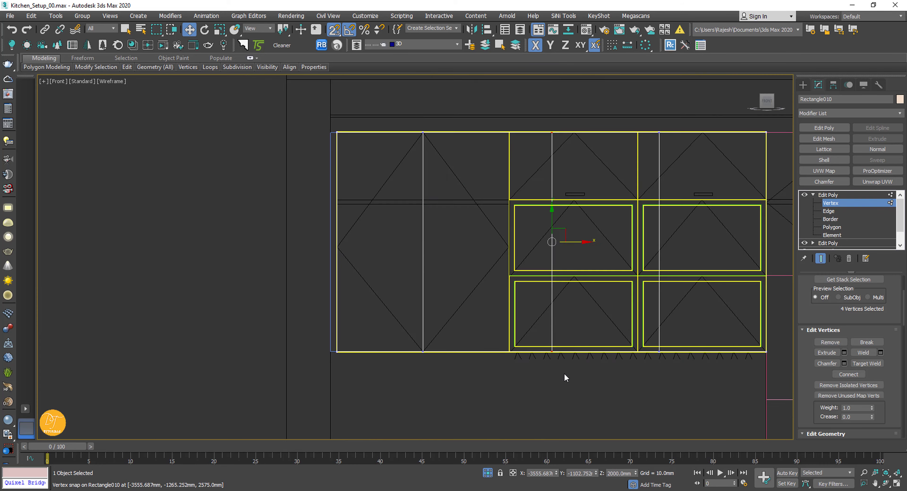
pyautogui.scroll(7, 544, 357)
pyautogui.moveTo(641, 315); pyautogui.dragTo(300, 316)
pyautogui.scroll(-3, 302, 315)
pyautogui.scroll(-4, 431, 337)
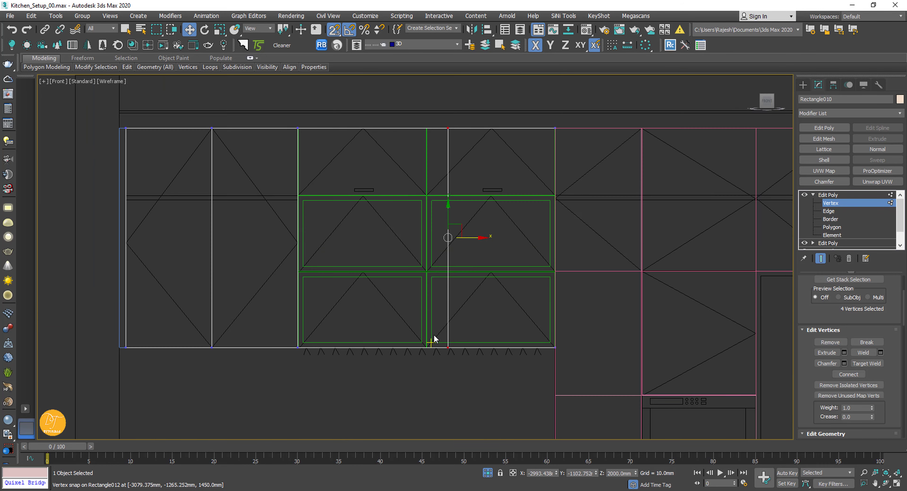
pyautogui.scroll(4, 490, 380)
pyautogui.hotkey('ctrl', 'z')
# Step: Connect the vertical edges across the wall cabinet body's middle row with one horizontal segment
pyautogui.scroll(2, 426, 382)
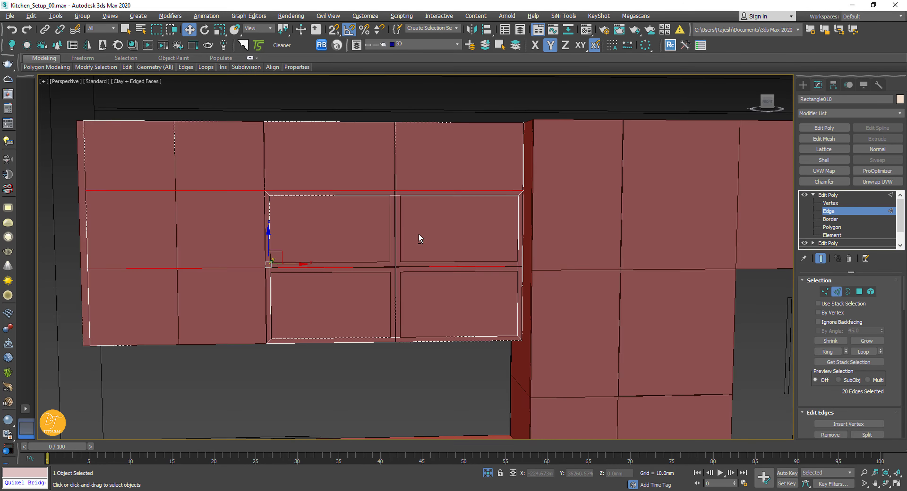
pyautogui.scroll(-3, 824, 396)
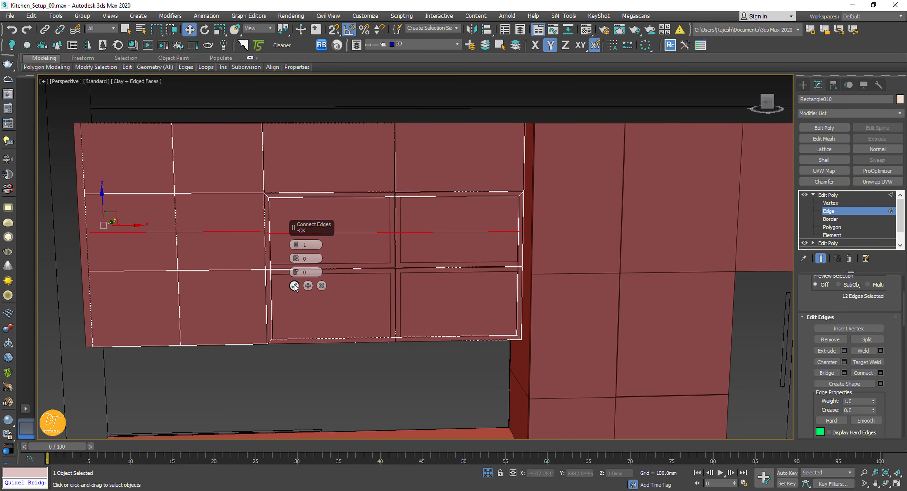
pyautogui.click(294, 286)
# Step: Move the new horizontal row of vertices to the bottom edge of the upper framed openings, using vertex snapping
pyautogui.press('1')
pyautogui.scroll(5, 397, 252)
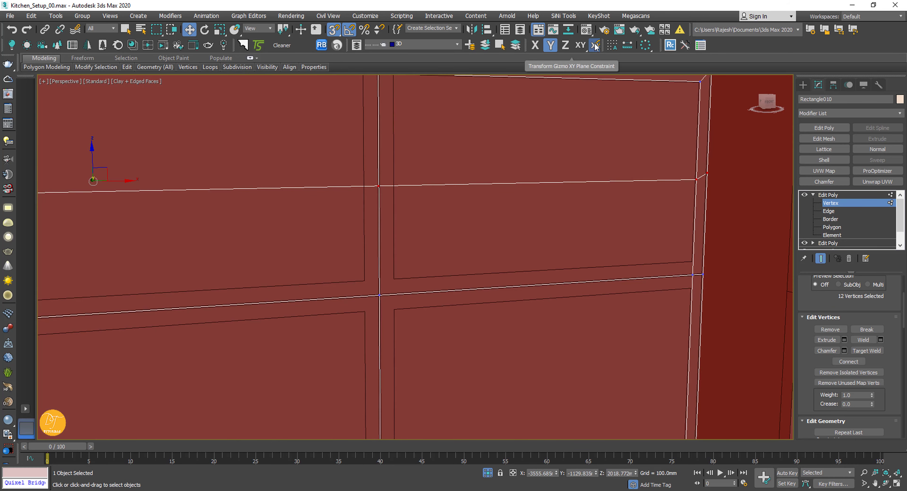
pyautogui.moveTo(84, 157); pyautogui.dragTo(111, 150, button='middle')
pyautogui.press('f')
pyautogui.press('F3')
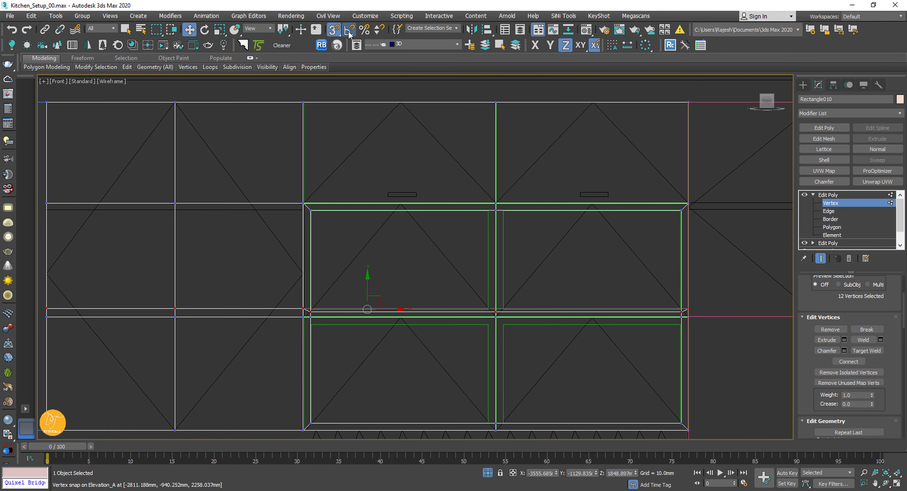
pyautogui.moveTo(334, 30); pyautogui.dragTo(334, 44)
pyautogui.moveTo(306, 310); pyautogui.dragTo(685, 314)
pyautogui.moveTo(495, 292); pyautogui.dragTo(488, 310)
pyautogui.moveTo(387, 313); pyautogui.dragTo(419, 303, button='middle')
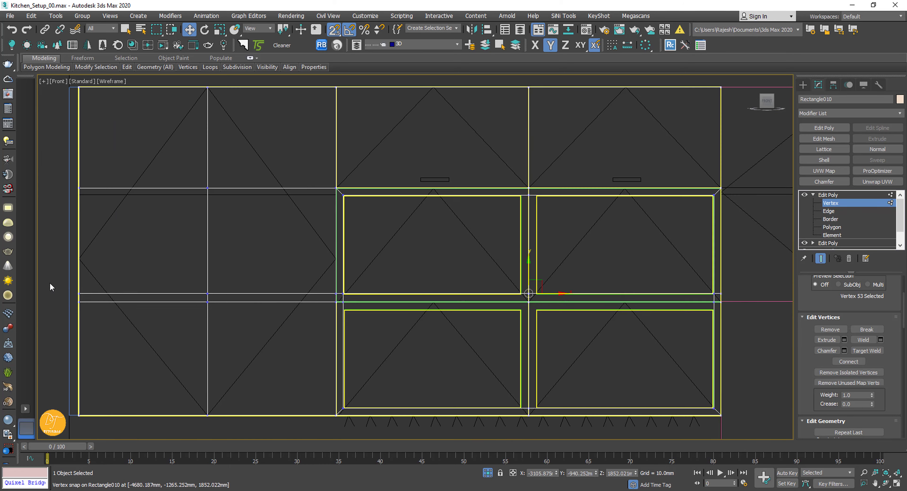
# Step: Lower the selected row of vertices slightly so it sits just below the upper openings' bottom edge, behind the frame
pyautogui.moveTo(51, 287); pyautogui.dragTo(745, 297)
pyautogui.scroll(4, 563, 287)
pyautogui.scroll(-4, 451, 333)
pyautogui.scroll(6, 306, 298)
pyautogui.press('x')
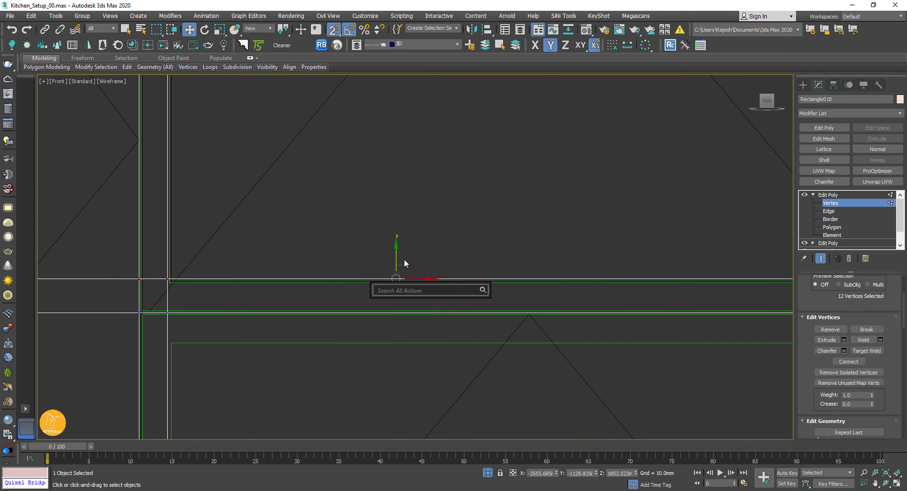
pyautogui.scroll(-4, 486, 324)
pyautogui.scroll(5, 470, 273)
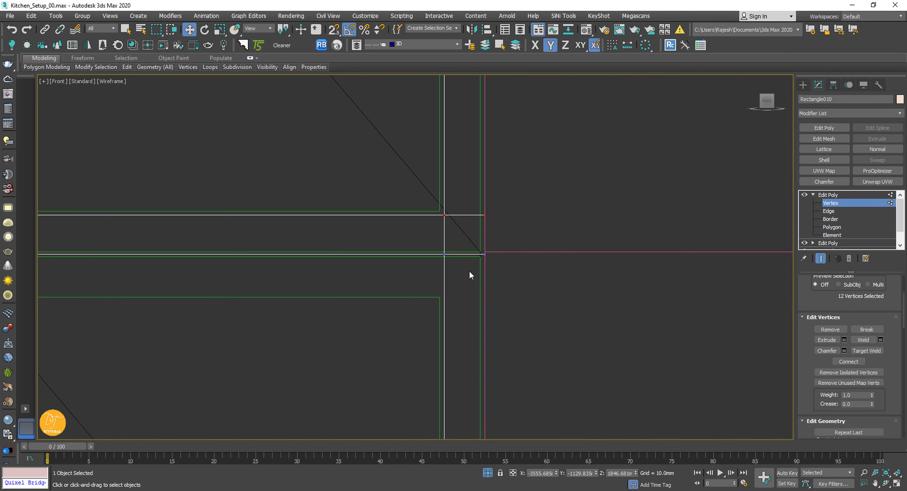
pyautogui.scroll(-4, 403, 303)
pyautogui.scroll(2, 580, 327)
pyautogui.scroll(-4, 579, 323)
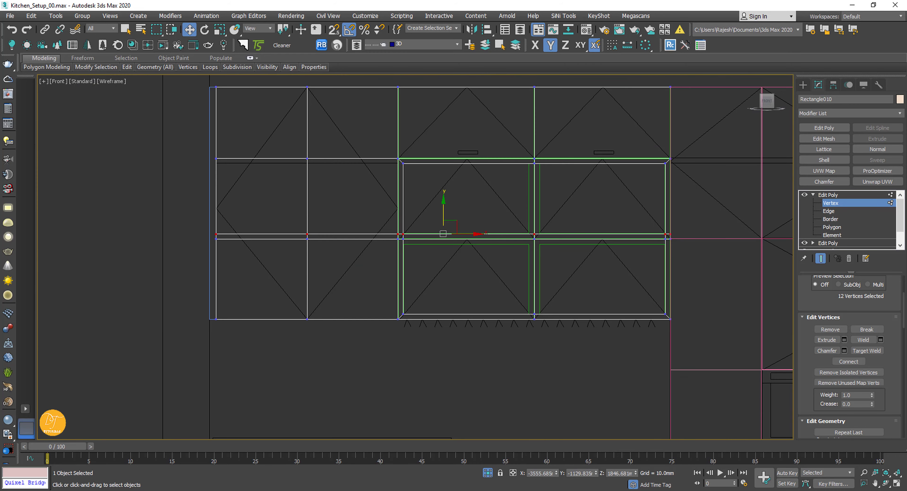
# Step: Connect the bottom row's vertical edges with one segment and move it down to the lower framed openings' bottom edge
pyautogui.click(828, 211)
pyautogui.press('1')
pyautogui.scroll(3, 668, 271)
pyautogui.moveTo(649, 269); pyautogui.dragTo(302, 287)
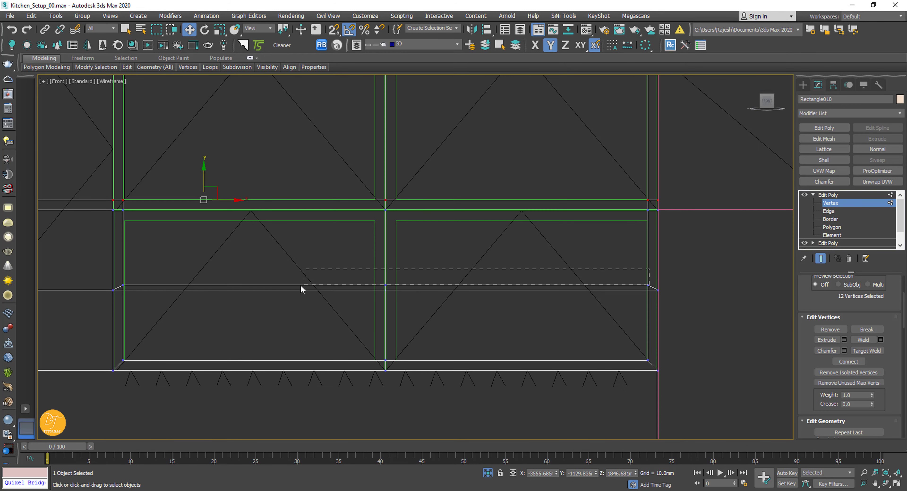
pyautogui.press('s')
pyautogui.moveTo(386, 268); pyautogui.dragTo(364, 290)
pyautogui.scroll(-3, 555, 290)
pyautogui.hotkey('alt', 'l')
pyautogui.scroll(4, 472, 303)
pyautogui.moveTo(322, 247); pyautogui.dragTo(233, 340)
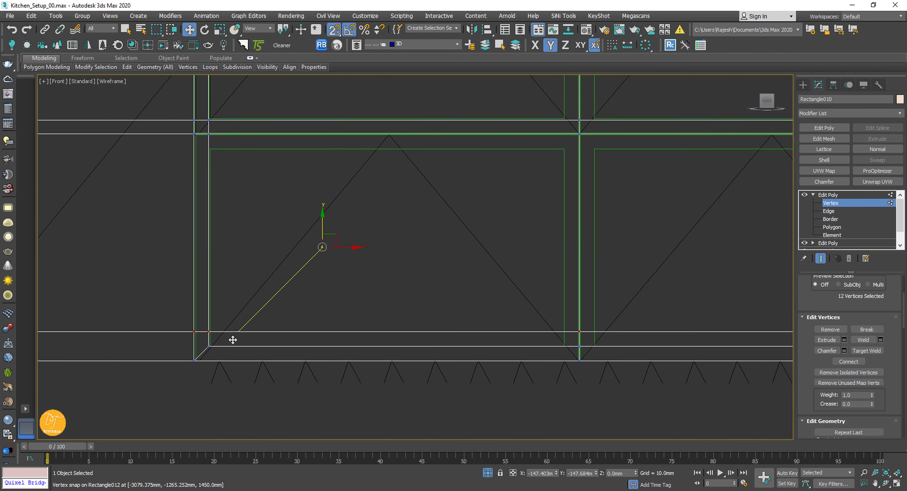
pyautogui.scroll(5, 209, 351)
pyautogui.scroll(-6, 648, 315)
pyautogui.moveTo(647, 315); pyautogui.dragTo(474, 400, button='middle')
pyautogui.scroll(-3, 241, 242)
# Step: Connect the horizontal edges behind the right-hand framed fronts with one vertical segment, slid close to the central divider
pyautogui.press('4')
pyautogui.click(281, 283)
pyautogui.scroll(3, 295, 293)
pyautogui.moveTo(294, 294); pyautogui.dragTo(429, 260, button='middle')
pyautogui.scroll(-2, 429, 260)
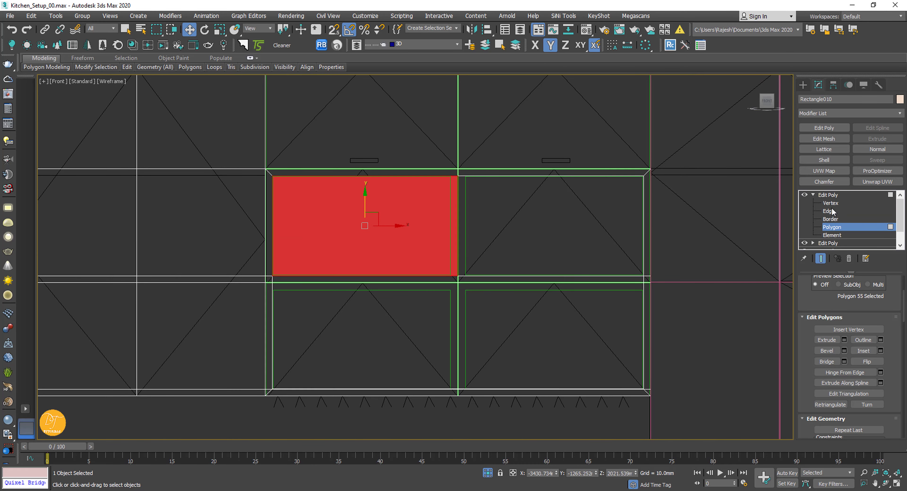
pyautogui.click(829, 211)
pyautogui.moveTo(478, 151); pyautogui.dragTo(506, 214, button='middle')
pyautogui.scroll(-3, 503, 181)
pyautogui.moveTo(524, 136); pyautogui.dragTo(549, 326)
pyautogui.click(879, 373)
pyautogui.scroll(3, 486, 260)
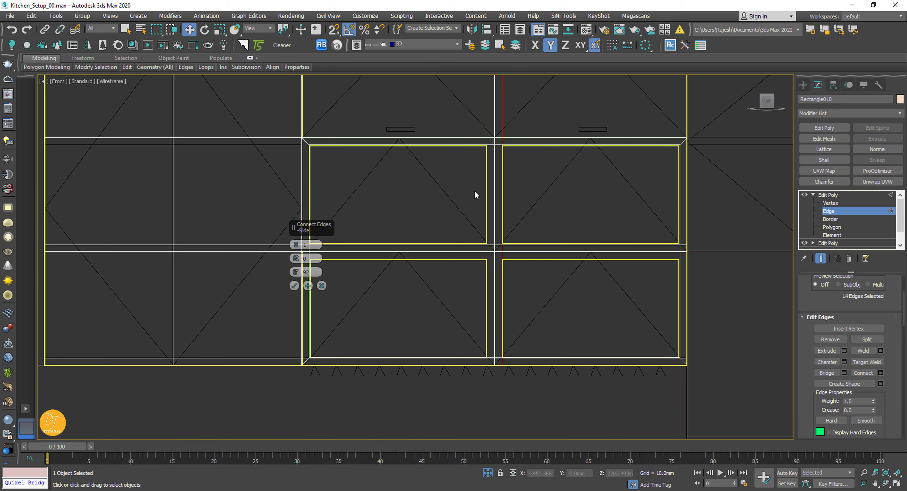
pyautogui.scroll(8, 510, 259)
pyautogui.click(294, 286)
# Step: Align the new vertical segment's vertices with the inner edge of the right-hand framed openings along X
pyautogui.scroll(-2, 530, 289)
pyautogui.click(831, 204)
pyautogui.scroll(-6, 487, 318)
pyautogui.scroll(-1, 505, 242)
pyautogui.moveTo(510, 117); pyautogui.dragTo(487, 391)
pyautogui.scroll(6, 487, 391)
pyautogui.scroll(-3, 848, 352)
pyautogui.scroll(-2, 551, 344)
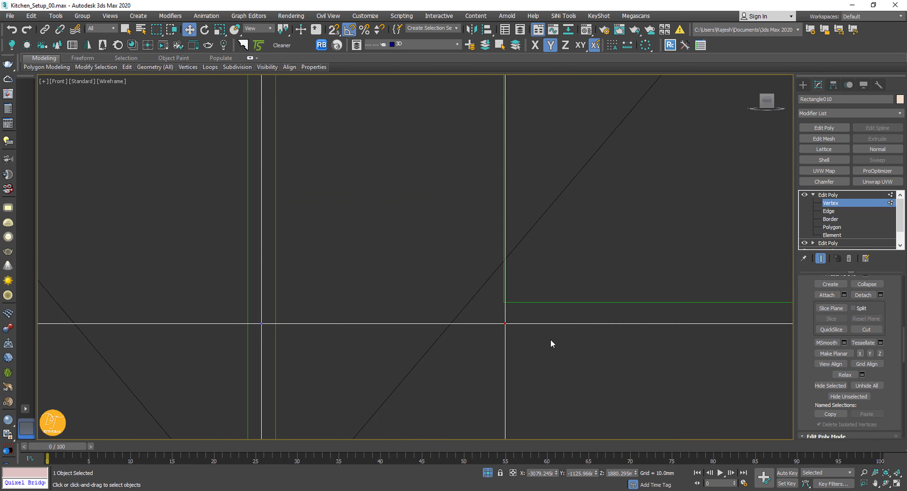
pyautogui.scroll(-6, 563, 261)
pyautogui.scroll(4, 598, 176)
pyautogui.moveTo(502, 285); pyautogui.dragTo(498, 287)
pyautogui.moveTo(527, 328); pyautogui.dragTo(524, 275, button='middle')
pyautogui.moveTo(495, 230); pyautogui.dragTo(490, 230)
pyautogui.scroll(-6, 562, 395)
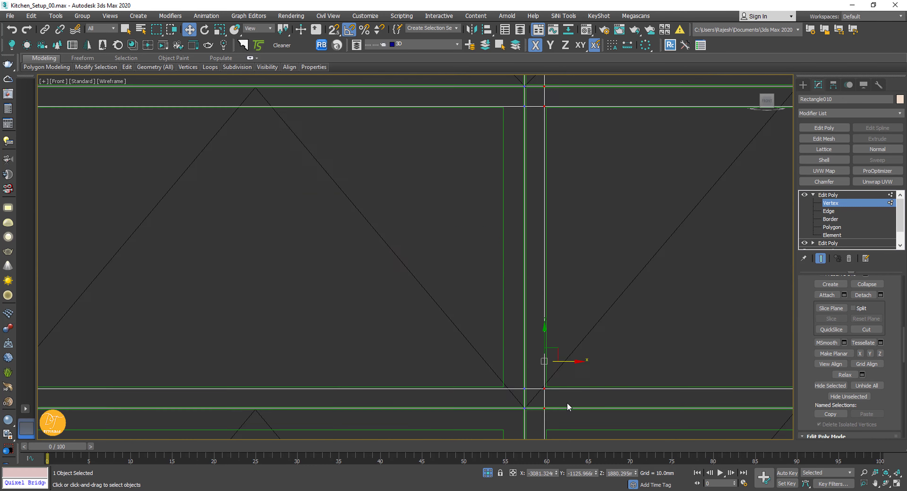
# Step: Connect the horizontal edges behind the left-hand framed fronts with one vertical segment, slid 92 toward the central divider
pyautogui.scroll(-8, 566, 407)
pyautogui.press('2')
pyautogui.hotkey('ctrl', 'shift', 'e')
pyautogui.scroll(5, 391, 289)
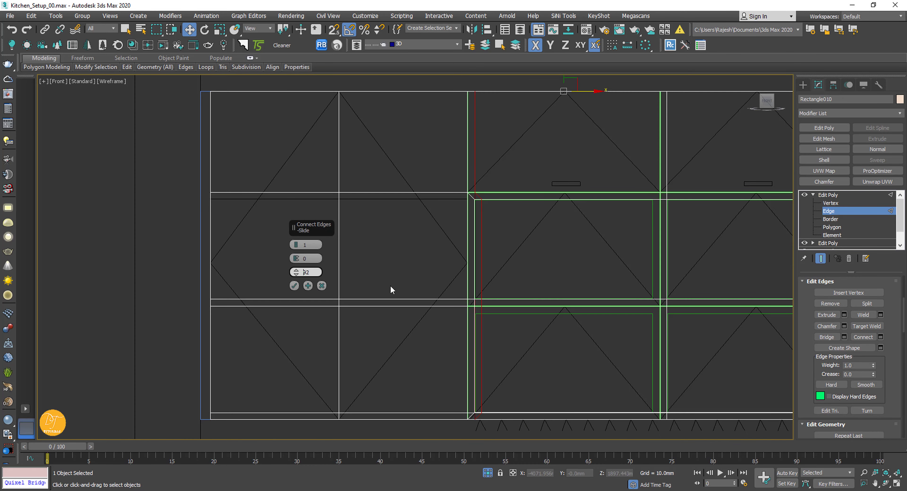
pyautogui.scroll(3, 399, 283)
# Step: Align the added vertical segment's vertices with the inner edge of the left-hand framed openings
pyautogui.press('1')
pyautogui.scroll(-5, 434, 299)
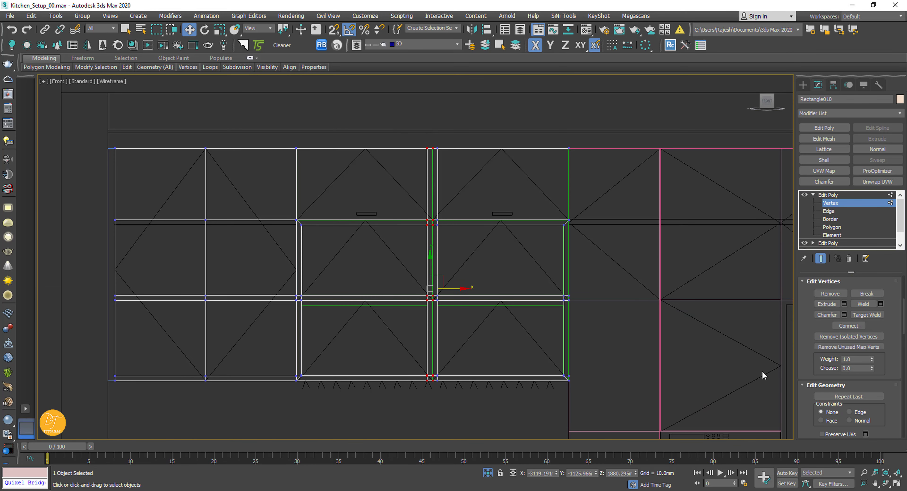
pyautogui.moveTo(424, 414); pyautogui.dragTo(439, 413)
pyautogui.scroll(8, 388, 308)
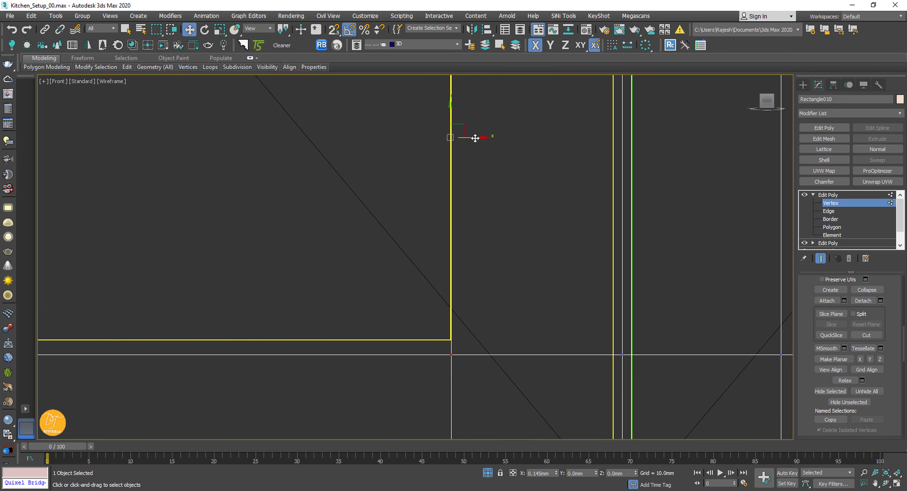
pyautogui.moveTo(472, 138); pyautogui.dragTo(487, 144)
pyautogui.scroll(-8, 487, 143)
# Step: Extrude the four cabinet body polygons behind the framed openings 305 mm inward
pyautogui.press('4')
pyautogui.click(470, 272)
pyautogui.keyDown('ctrl'); pyautogui.click(381, 272); pyautogui.keyUp('ctrl')
pyautogui.keyDown('ctrl'); pyautogui.click(381, 348); pyautogui.keyUp('ctrl')
pyautogui.keyDown('ctrl'); pyautogui.click(512, 348); pyautogui.keyUp('ctrl')
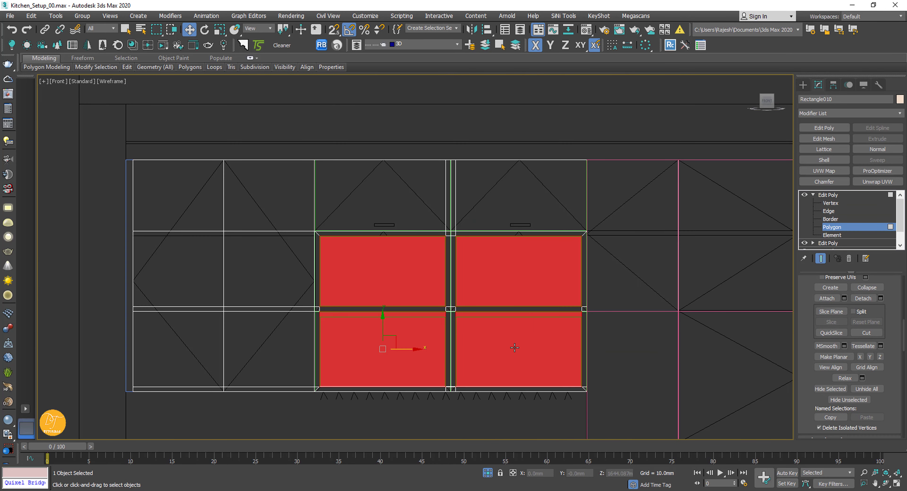
pyautogui.scroll(10, 344, 314)
pyautogui.scroll(-5, 344, 314)
pyautogui.moveTo(367, 311); pyautogui.dragTo(413, 296, button='middle')
pyautogui.scroll(6, 809, 317)
pyautogui.click(844, 350)
pyautogui.write('p_00')
pyautogui.press('Return')
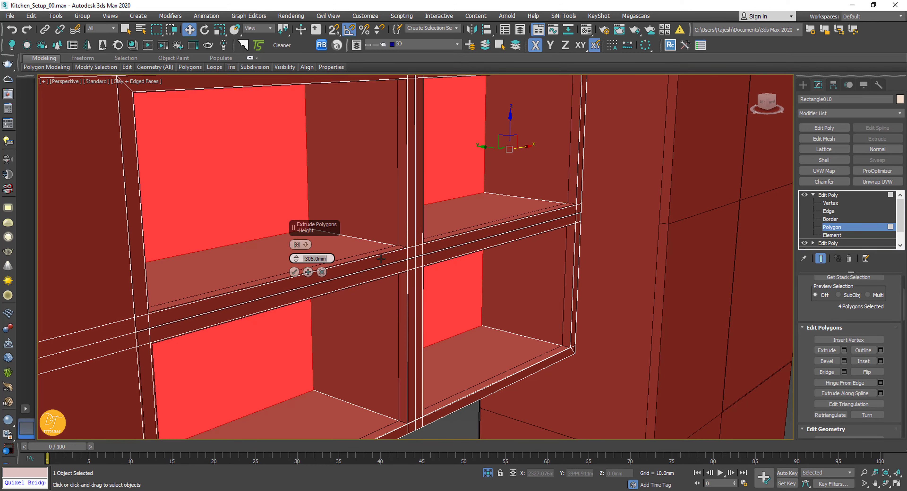
pyautogui.click(295, 272)
# Step: Examine the recessed compartments and their frame edges from several angles in the perspective view
pyautogui.scroll(-6, 354, 261)
pyautogui.press('4')
pyautogui.hotkey('ctrl', 'd')
pyautogui.scroll(6, 517, 291)
pyautogui.keyDown('alt'); pyautogui.moveTo(577, 253); pyautogui.dragTo(540, 281, button='middle'); pyautogui.keyUp('alt')
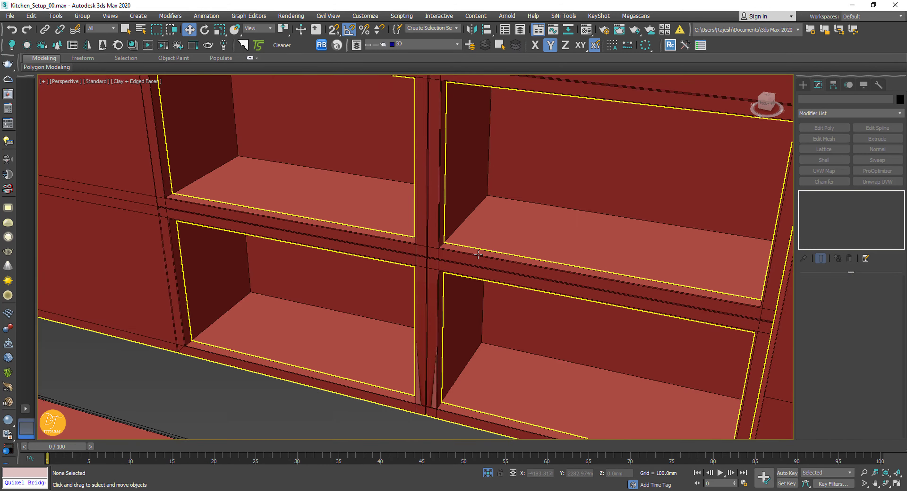
pyautogui.click(431, 259)
pyautogui.keyDown('alt'); pyautogui.moveTo(432, 259); pyautogui.dragTo(449, 247, button='middle'); pyautogui.keyUp('alt')
pyautogui.scroll(6, 155, 197)
pyautogui.keyDown('alt'); pyautogui.moveTo(282, 243); pyautogui.dragTo(267, 228, button='middle'); pyautogui.keyUp('alt')
pyautogui.scroll(-5, 267, 229)
pyautogui.keyDown('alt'); pyautogui.moveTo(317, 299); pyautogui.dragTo(365, 216, button='middle'); pyautogui.keyUp('alt')
pyautogui.click(356, 292)
pyautogui.scroll(5, 475, 261)
pyautogui.scroll(-6, 365, 216)
# Step: Draw a rectangle about 637 mm wide and 360 mm high over the upper-left framed opening in the front view
pyautogui.press('f')
pyautogui.scroll(3, 415, 265)
pyautogui.click(415, 265)
pyautogui.press('r')
pyautogui.scroll(3, 355, 257)
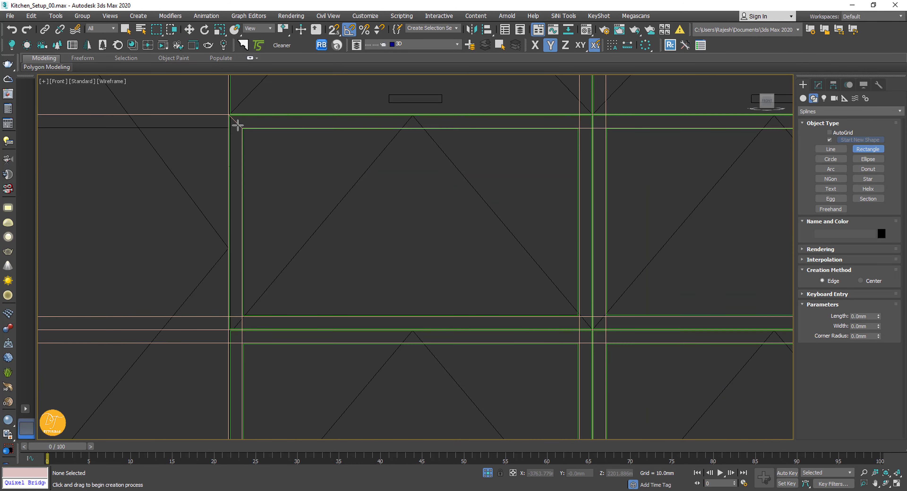
pyautogui.click(817, 85)
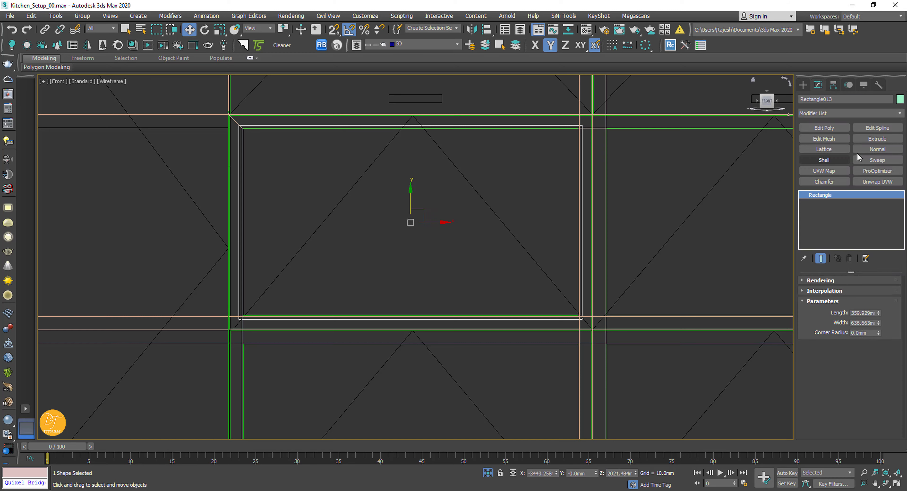
pyautogui.hotkey('shift', 'z')
# Step: Convert the rectangle to an editable spline and copy its spline over the other three framed openings
pyautogui.rightClick(827, 196)
pyautogui.click(864, 256)
pyautogui.press('3')
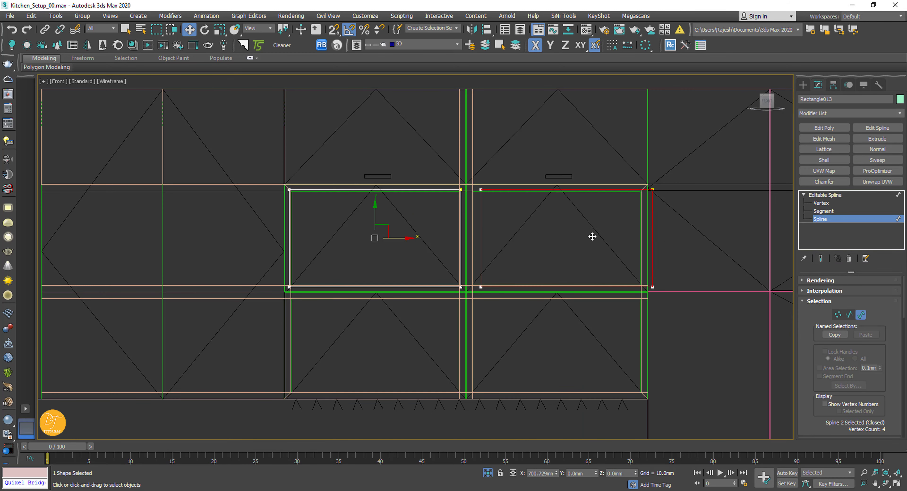
pyautogui.moveTo(578, 237); pyautogui.dragTo(574, 176, button='middle')
pyautogui.hotkey('ctrl', 'a')
pyautogui.keyDown('shift'); pyautogui.moveTo(365, 260); pyautogui.dragTo(365, 260); pyautogui.keyUp('shift')
pyautogui.click(825, 195)
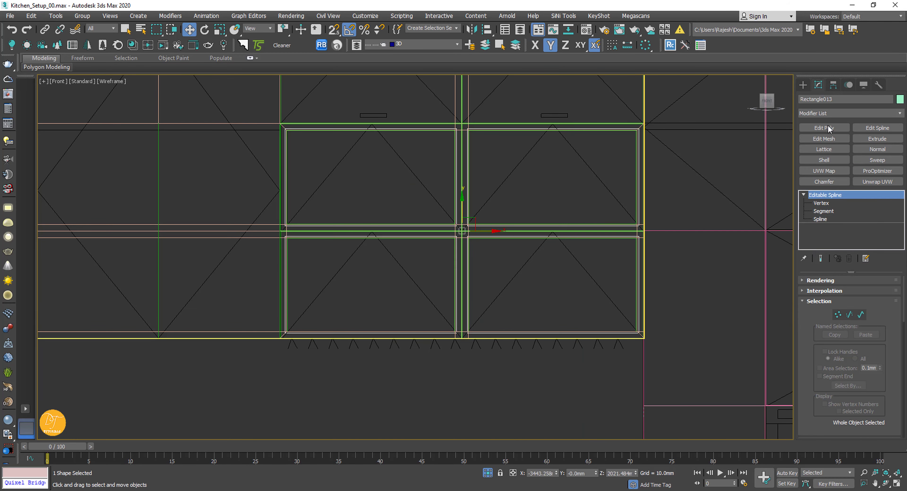
# Step: Rename the four-pane shape Glass and extrude it 5 mm
pyautogui.moveTo(845, 100); pyautogui.dragTo(707, 99)
pyautogui.write('Glass')
pyautogui.press('Return')
pyautogui.press('p')
pyautogui.keyDown('alt'); pyautogui.moveTo(571, 311); pyautogui.dragTo(668, 331, button='middle'); pyautogui.keyUp('alt')
pyautogui.scroll(-3, 668, 331)
pyautogui.click(876, 139)
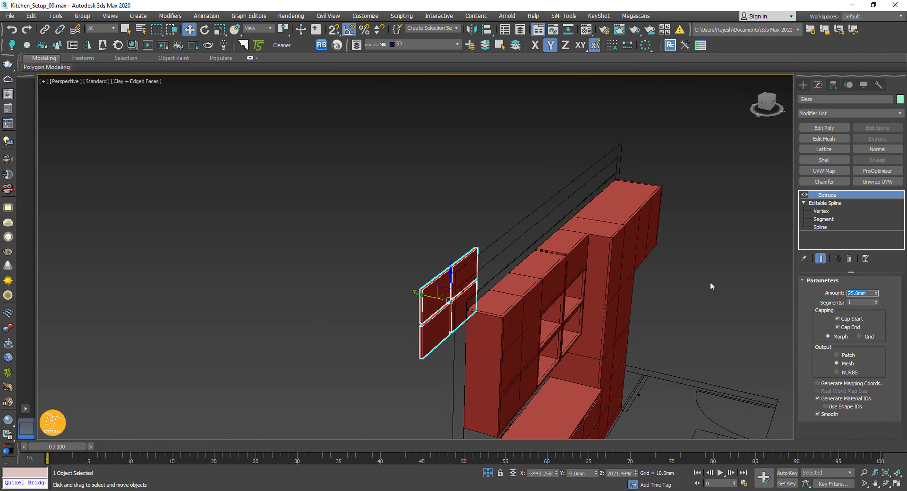
# Step: Move the glass panes along Y into the framed wall cabinet fronts and save the scene
pyautogui.moveTo(453, 300); pyautogui.dragTo(563, 322)
pyautogui.scroll(3, 563, 322)
pyautogui.keyDown('alt'); pyautogui.moveTo(563, 321); pyautogui.dragTo(444, 217, button='middle'); pyautogui.keyUp('alt')
pyautogui.moveTo(444, 216); pyautogui.dragTo(508, 225)
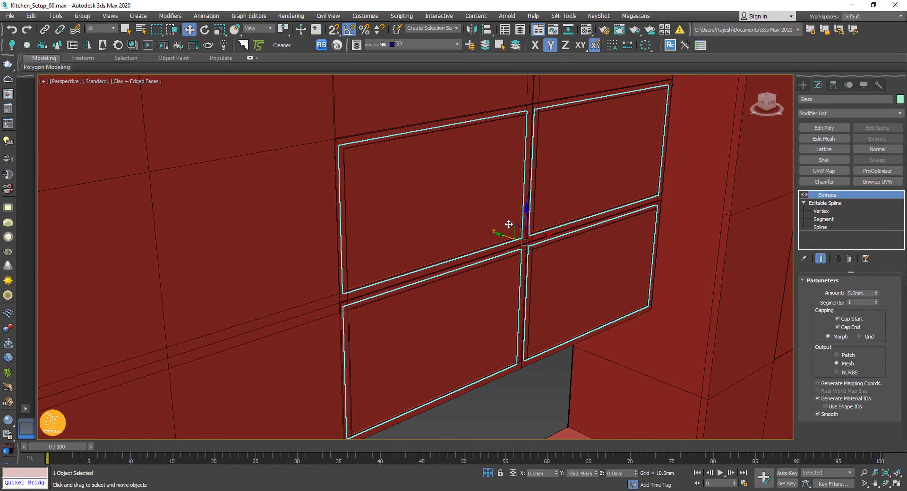
pyautogui.keyDown('alt'); pyautogui.moveTo(508, 224); pyautogui.dragTo(387, 282, button='middle'); pyautogui.keyUp('alt')
pyautogui.scroll(-2, 506, 231)
pyautogui.click(202, 265)
pyautogui.scroll(-5, 387, 282)
pyautogui.moveTo(387, 282); pyautogui.dragTo(434, 302, button='middle')
pyautogui.hotkey('ctrl', 's')
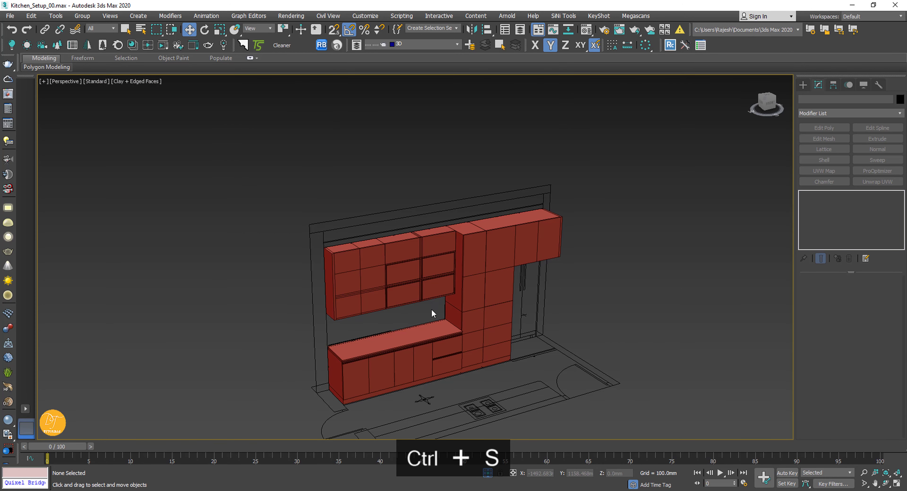
# Step: Isolate the wall cabinet fronts in the front wireframe view with an Edit Poly modifier applied
pyautogui.keyDown('alt'); pyautogui.moveTo(280, 271); pyautogui.dragTo(396, 234, button='middle'); pyautogui.keyUp('alt')
pyautogui.press('s')
pyautogui.click(497, 257)
pyautogui.press('f')
pyautogui.press('z')
pyautogui.press('F3')
pyautogui.scroll(-2, 498, 258)
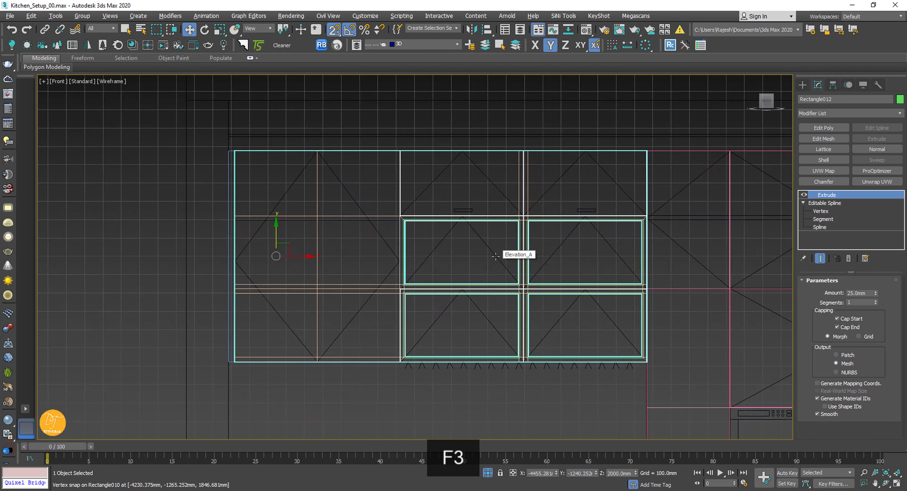
pyautogui.hotkey('alt', 'q')
pyautogui.scroll(-2, 496, 257)
pyautogui.moveTo(496, 256); pyautogui.dragTo(556, 275, button='middle')
# Step: Connect the large plain front panel's top and bottom edges with one vertical segment at its middle
pyautogui.press('2')
pyautogui.moveTo(377, 130); pyautogui.dragTo(423, 387)
pyautogui.keyDown('alt'); pyautogui.moveTo(440, 387); pyautogui.dragTo(422, 123); pyautogui.keyUp('alt')
pyautogui.keyDown('alt'); pyautogui.moveTo(355, 115); pyautogui.dragTo(373, 387); pyautogui.keyUp('alt')
pyautogui.scroll(-4, 843, 330)
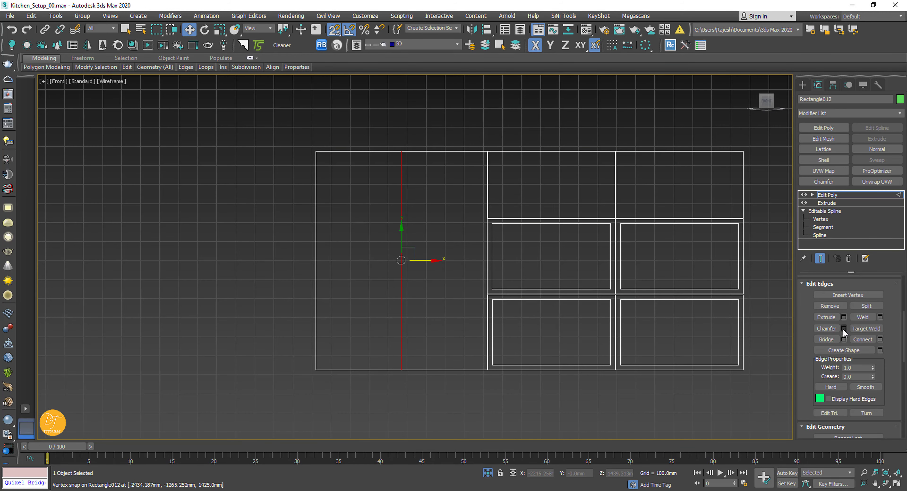
# Step: Chamfer the large front panel's new middle edges by 2 mm with one segment
pyautogui.click(843, 329)
pyautogui.scroll(4, 415, 202)
pyautogui.moveTo(415, 203); pyautogui.dragTo(374, 362, button='middle')
pyautogui.scroll(3, 325, 173)
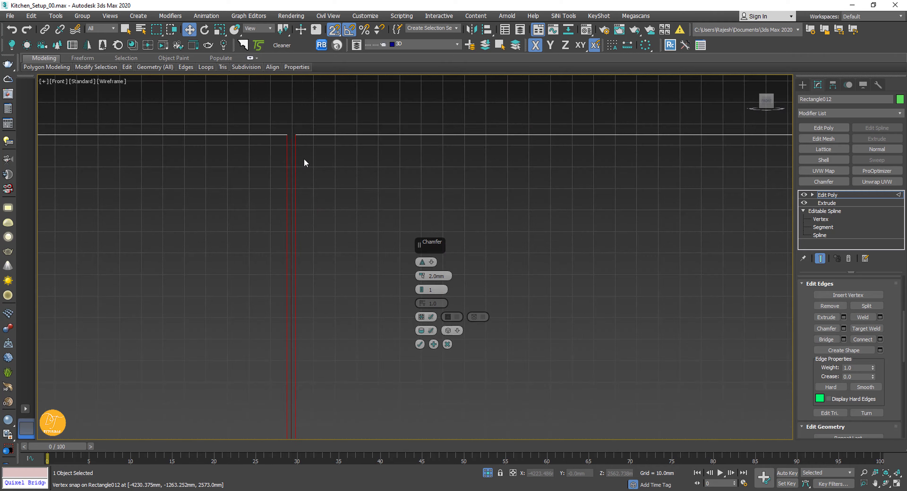
pyautogui.scroll(-3, 305, 162)
pyautogui.click(419, 344)
# Step: Clear the narrow gap between the two tall wall cabinet fronts and cap the open borders along it
pyautogui.click(831, 227)
pyautogui.scroll(3, 407, 217)
pyautogui.moveTo(407, 216); pyautogui.dragTo(442, 168, button='middle')
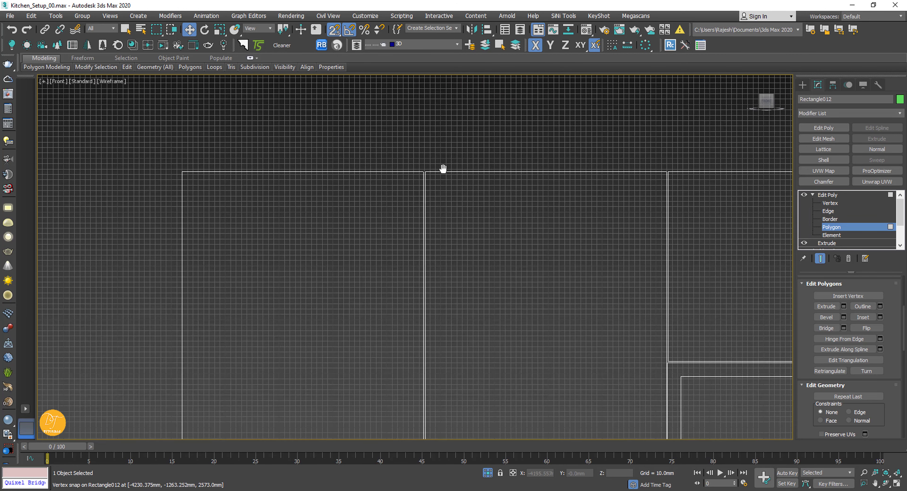
pyautogui.scroll(-6, 443, 169)
pyautogui.press('2')
pyautogui.press('p')
pyautogui.press('F3')
pyautogui.moveTo(464, 231); pyautogui.dragTo(453, 222, button='middle')
pyautogui.scroll(7, 419, 176)
pyautogui.click(830, 219)
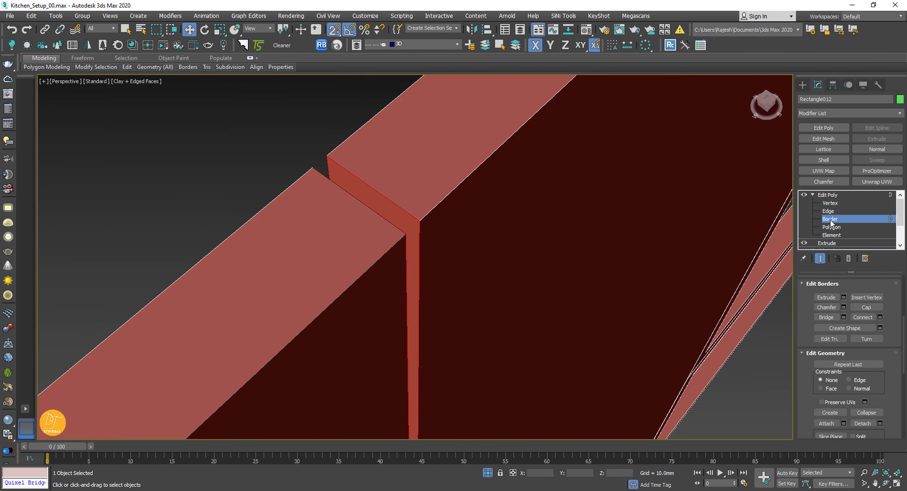
pyautogui.scroll(-6, 404, 239)
pyautogui.keyDown('alt'); pyautogui.moveTo(405, 238); pyautogui.dragTo(505, 194, button='middle'); pyautogui.keyUp('alt')
pyautogui.scroll(-5, 507, 195)
pyautogui.press('6')
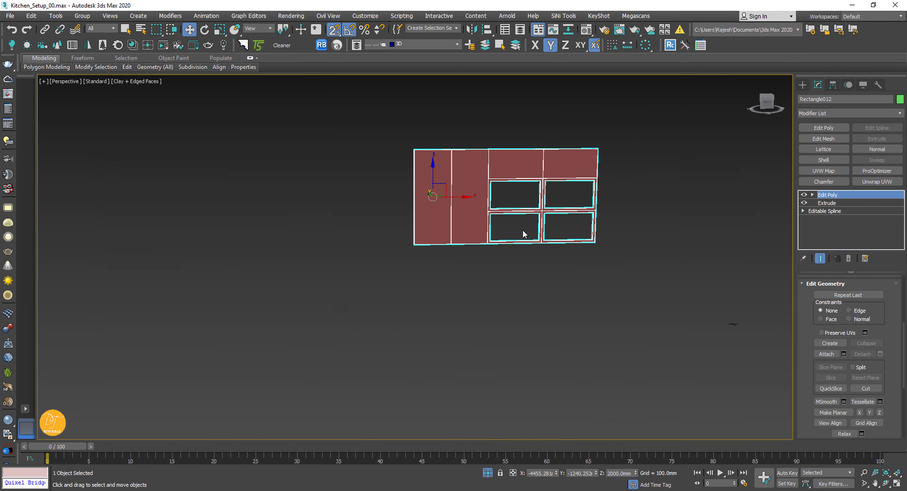
# Step: Add a Chamfer modifier to the wall cabinet fronts with an amount of 2 mm and 4 segments
pyautogui.scroll(8, 524, 234)
pyautogui.keyDown('alt'); pyautogui.moveTo(591, 250); pyautogui.dragTo(533, 271, button='middle'); pyautogui.keyUp('alt')
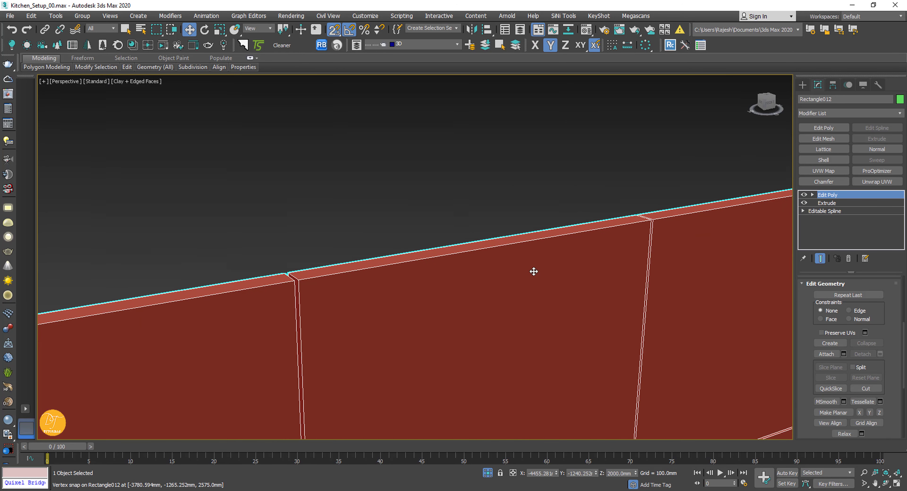
pyautogui.click(823, 181)
pyautogui.scroll(-3, 816, 396)
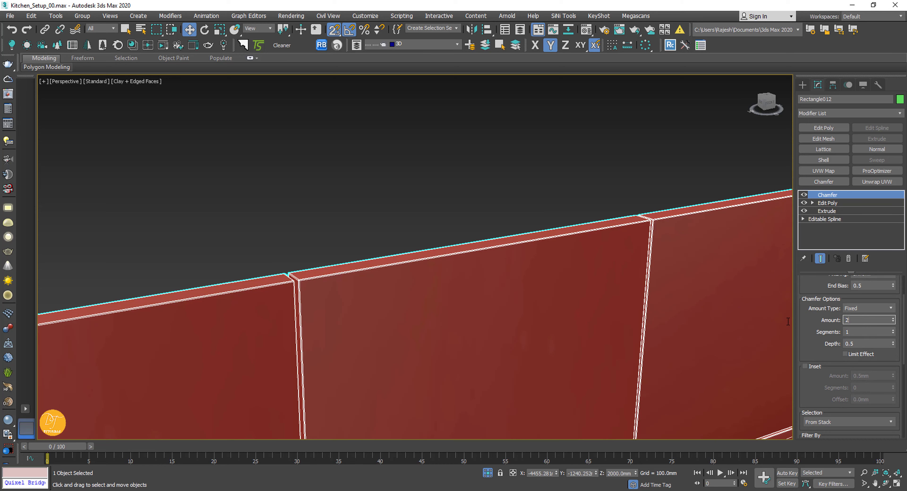
pyautogui.press('Tab')
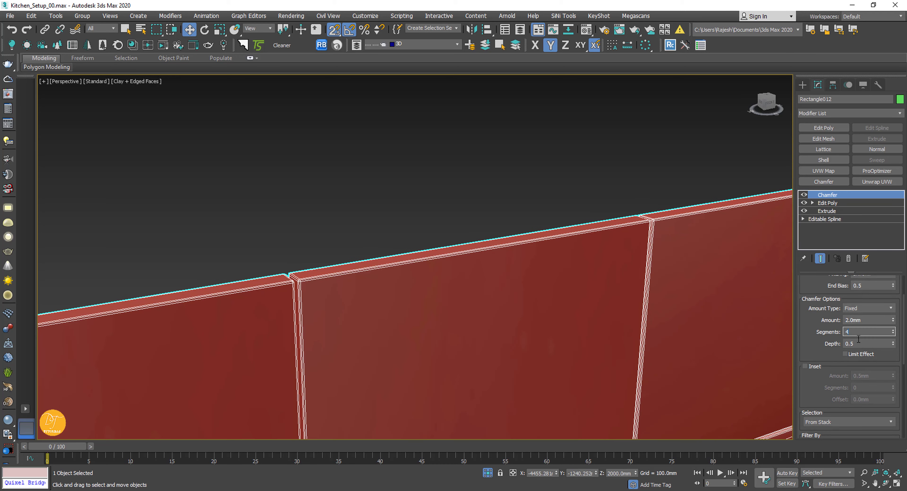
pyautogui.press('Tab')
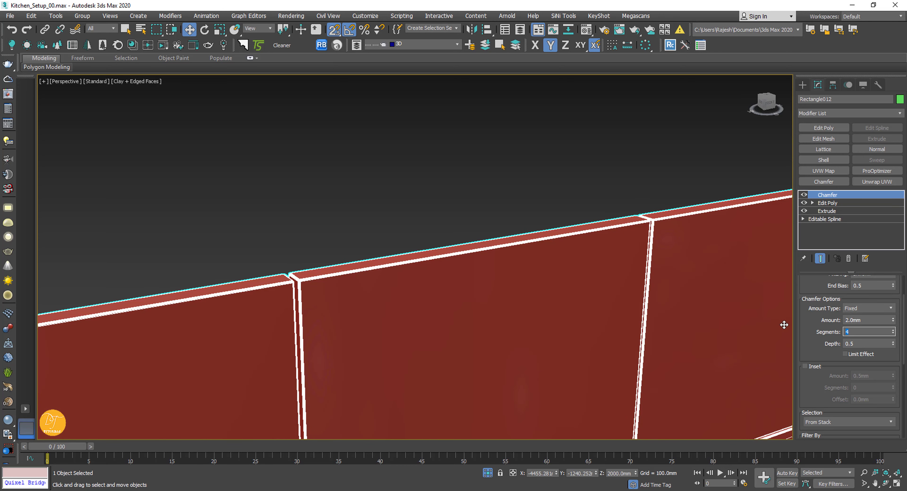
# Step: Inspect the rounded edges and gaps of the wall cabinet fronts in shaded view without edged faces
pyautogui.click(588, 196)
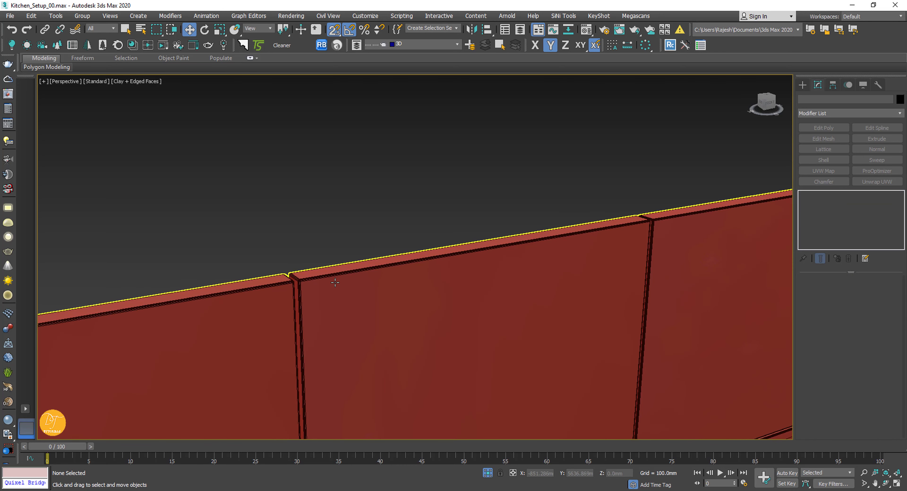
pyautogui.press('F4')
pyautogui.scroll(8, 307, 283)
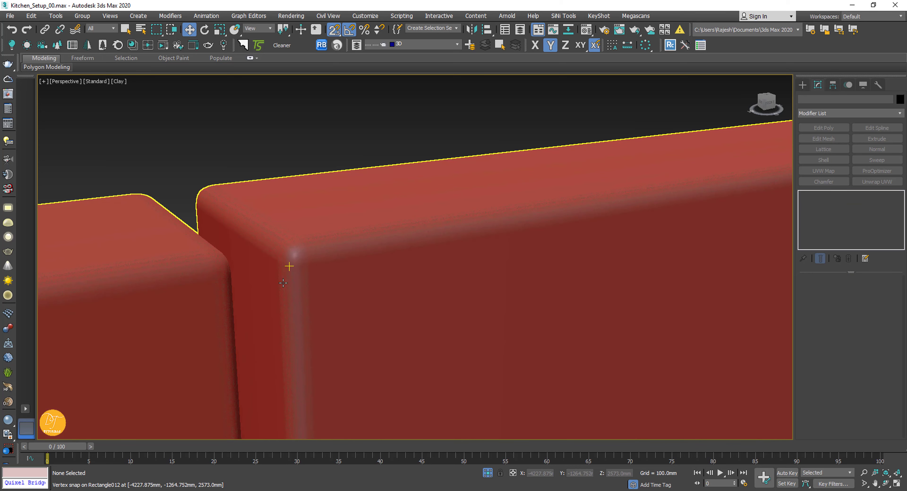
pyautogui.scroll(-7, 289, 260)
pyautogui.scroll(-8, 296, 263)
pyautogui.moveTo(396, 364); pyautogui.dragTo(382, 269, button='middle')
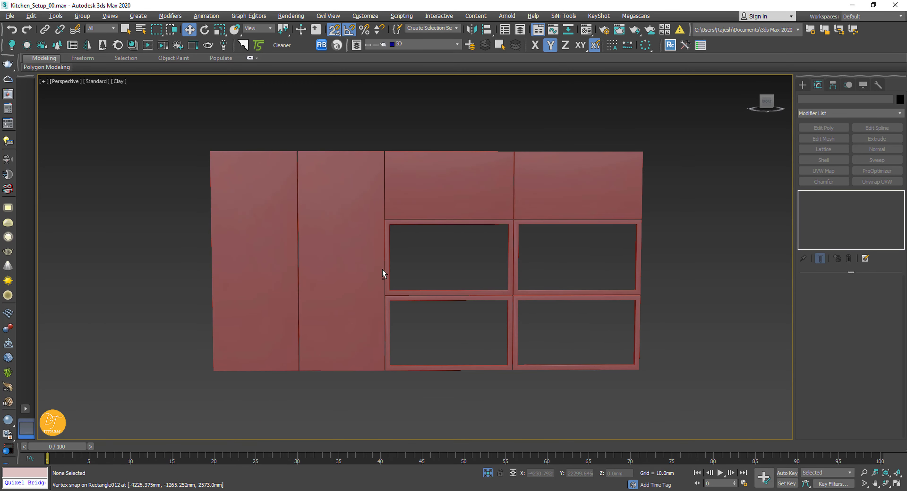
pyautogui.scroll(6, 522, 360)
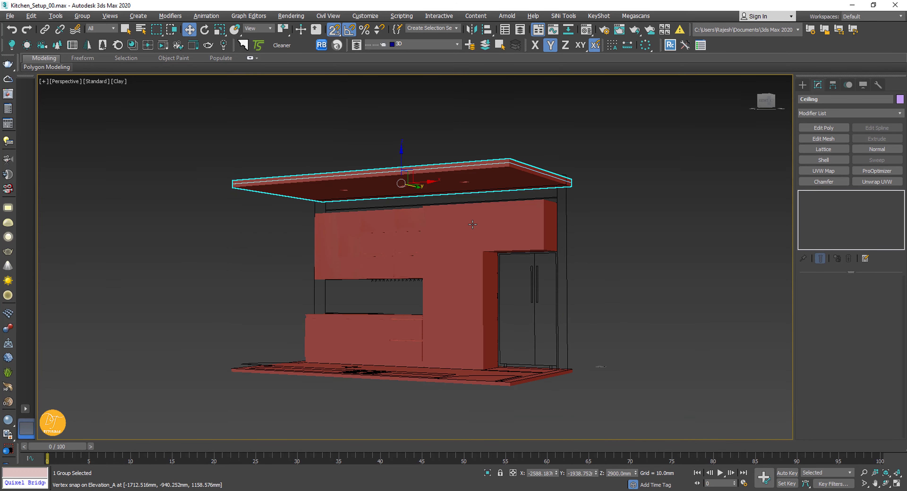
# Step: Delete the ceiling group and isolate the base cabinet fronts in the front wireframe view for edge editing
pyautogui.press('Delete')
pyautogui.keyDown('alt'); pyautogui.moveTo(500, 173); pyautogui.dragTo(391, 308, button='middle'); pyautogui.keyUp('alt')
pyautogui.press('F4')
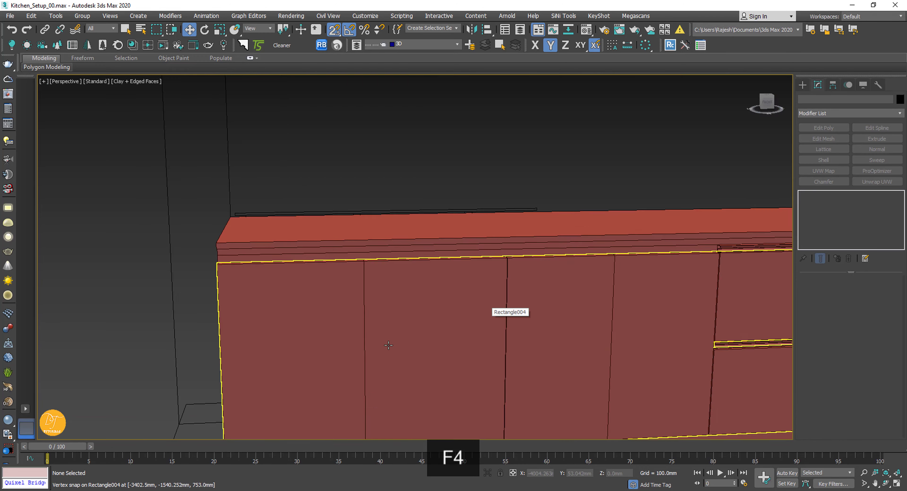
pyautogui.hotkey('alt', 'q')
pyautogui.press('F3')
pyautogui.press('2')
pyautogui.moveTo(415, 332); pyautogui.dragTo(312, 306, button='middle')
# Step: Chamfer the vertical divider edges between the base cabinet doors by 1 mm with one segment
pyautogui.moveTo(148, 166); pyautogui.dragTo(486, 253)
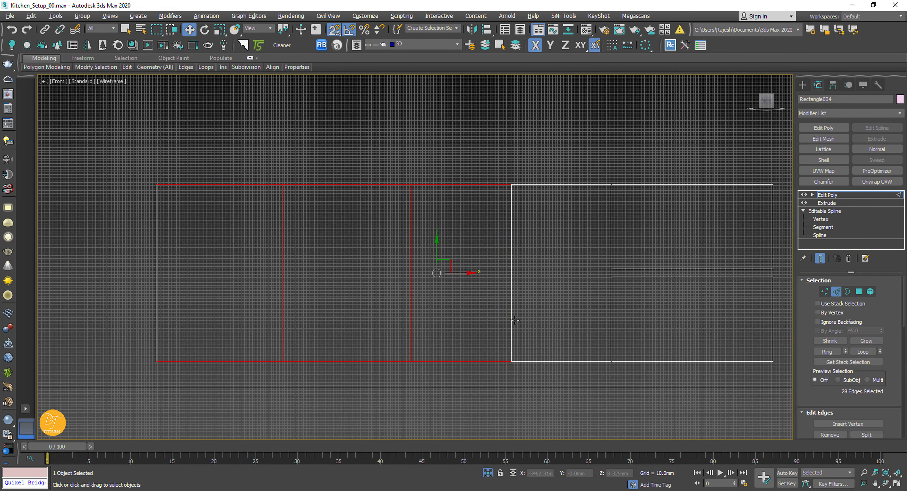
pyautogui.moveTo(478, 250); pyautogui.dragTo(514, 240, button='middle')
pyautogui.keyDown('alt'); pyautogui.moveTo(100, 442); pyautogui.dragTo(100, 442); pyautogui.keyUp('alt')
pyautogui.scroll(-3, 838, 350)
pyautogui.click(843, 346)
pyautogui.scroll(3, 649, 156)
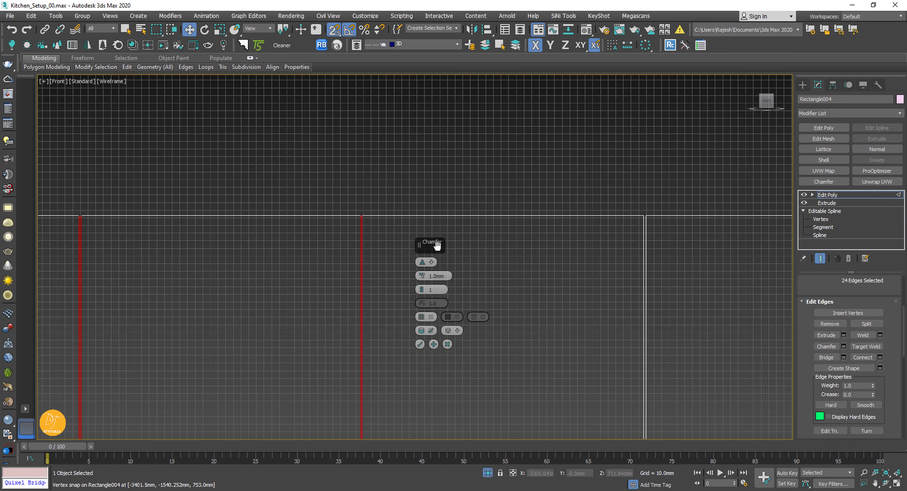
pyautogui.click(419, 345)
# Step: Clear the narrow gaps between the base cabinet doors and cap the open borders along them
pyautogui.press('4')
pyautogui.scroll(3, 407, 213)
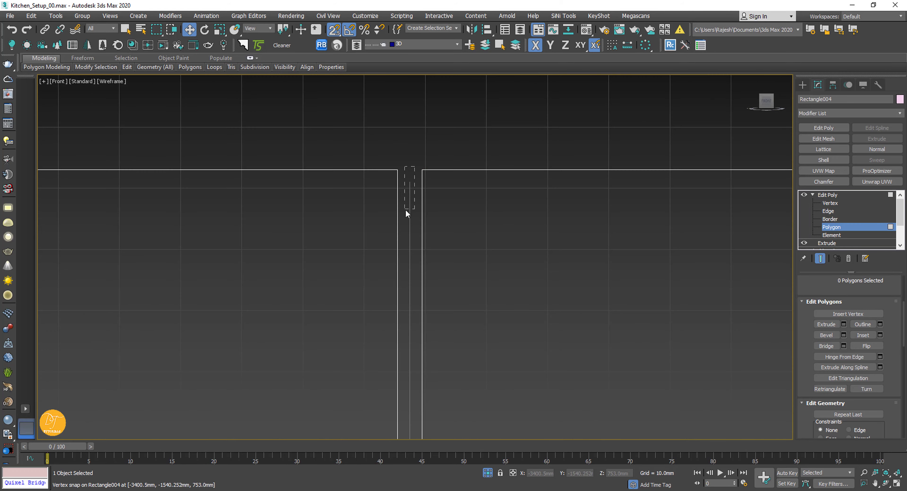
pyautogui.moveTo(407, 213); pyautogui.dragTo(407, 298, button='middle')
pyautogui.scroll(-2, 362, 297)
pyautogui.scroll(5, 472, 298)
pyautogui.scroll(-7, 542, 253)
pyautogui.press('3')
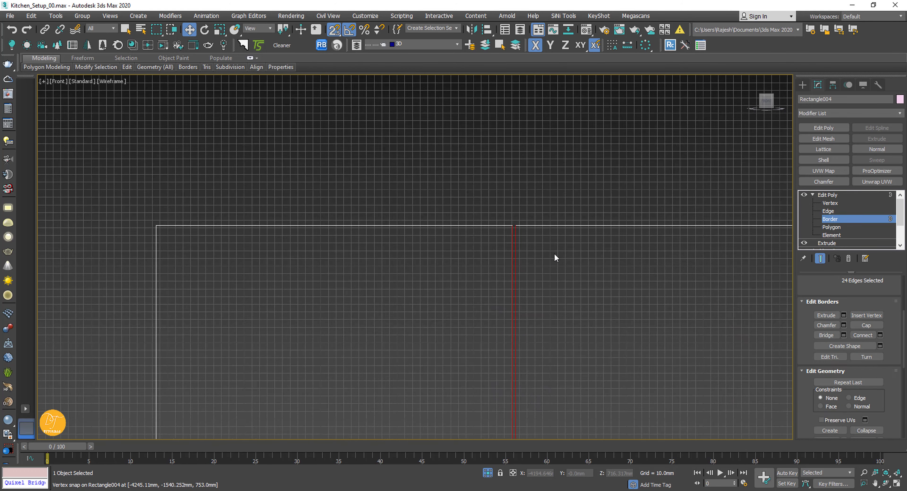
pyautogui.press('p')
pyautogui.press('F3')
pyautogui.keyDown('alt'); pyautogui.moveTo(504, 298); pyautogui.dragTo(539, 310, button='middle'); pyautogui.keyUp('alt')
pyautogui.moveTo(387, 299); pyautogui.dragTo(549, 305, button='middle')
pyautogui.scroll(5, 549, 305)
pyautogui.click(815, 195)
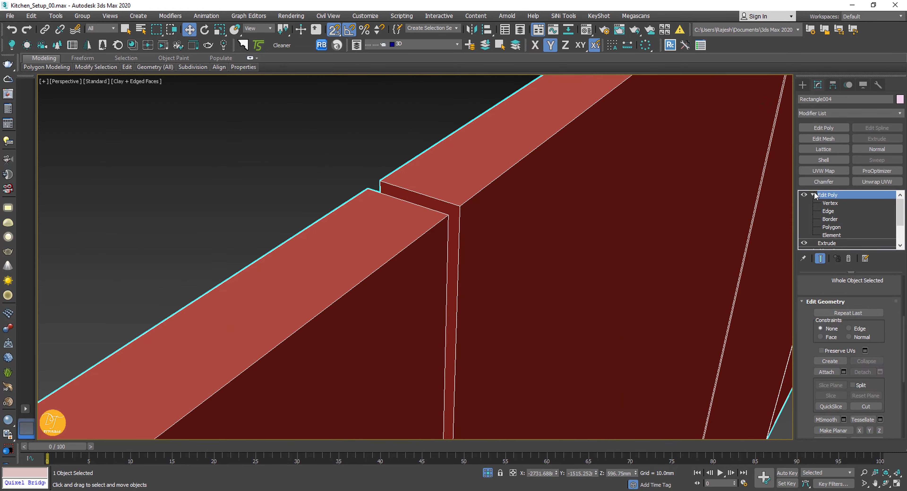
# Step: Add a Chamfer modifier of 2 mm with 3 segments to the base cabinet fronts and exit isolation
pyautogui.click(822, 182)
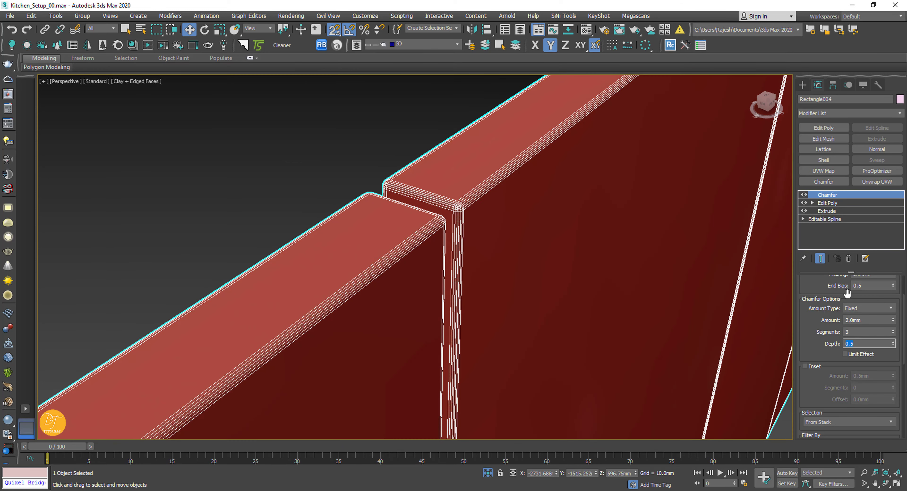
pyautogui.keyDown('alt'); pyautogui.moveTo(563, 197); pyautogui.dragTo(468, 187, button='middle'); pyautogui.keyUp('alt')
pyautogui.click(467, 187)
pyautogui.press('z')
pyautogui.click(488, 472)
pyautogui.scroll(3, 474, 334)
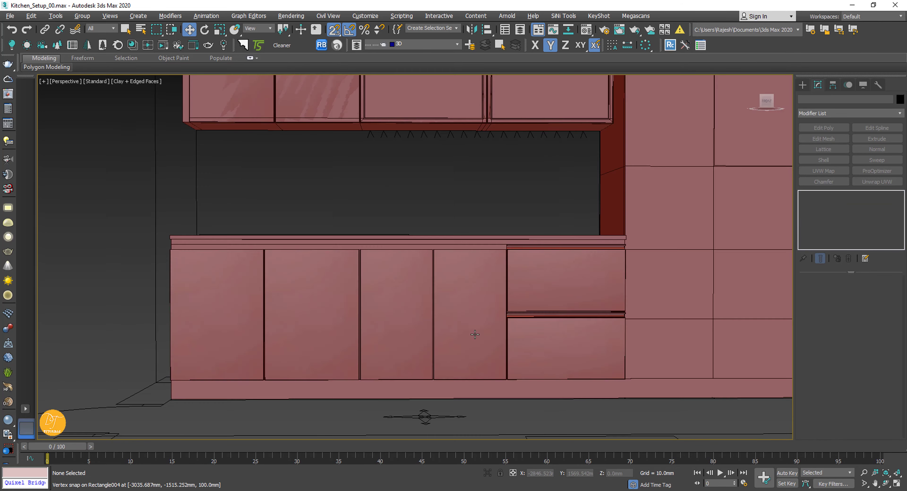
# Step: Move the door-side end vertices of the two drawer handle channels about 10 mm inward along X
pyautogui.keyDown('alt'); pyautogui.moveTo(474, 333); pyautogui.dragTo(528, 243, button='middle'); pyautogui.keyUp('alt')
pyautogui.scroll(5, 671, 242)
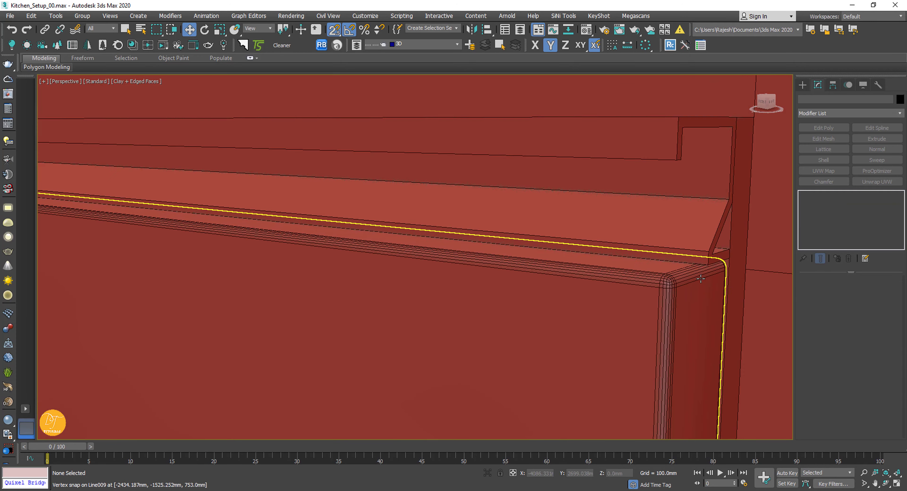
pyautogui.click(690, 235)
pyautogui.scroll(-3, 733, 194)
pyautogui.moveTo(732, 195); pyautogui.dragTo(634, 278, button='middle')
pyautogui.scroll(-2, 640, 327)
pyautogui.press('s')
pyautogui.keyDown('ctrl'); pyautogui.click(634, 105); pyautogui.keyUp('ctrl')
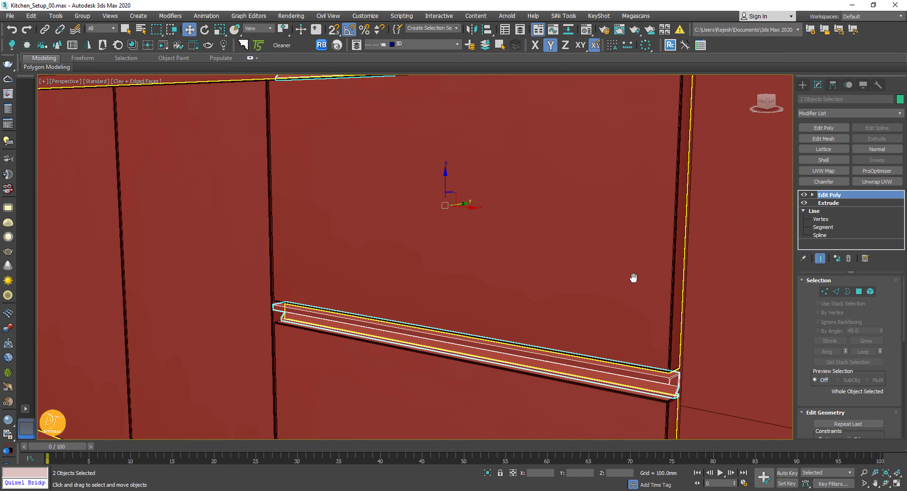
pyautogui.scroll(-4, 465, 208)
pyautogui.keyDown('alt'); pyautogui.moveTo(464, 208); pyautogui.dragTo(500, 206, button='middle'); pyautogui.keyUp('alt')
pyautogui.click(812, 195)
pyautogui.click(829, 203)
pyautogui.scroll(4, 400, 211)
pyautogui.scroll(3, 422, 282)
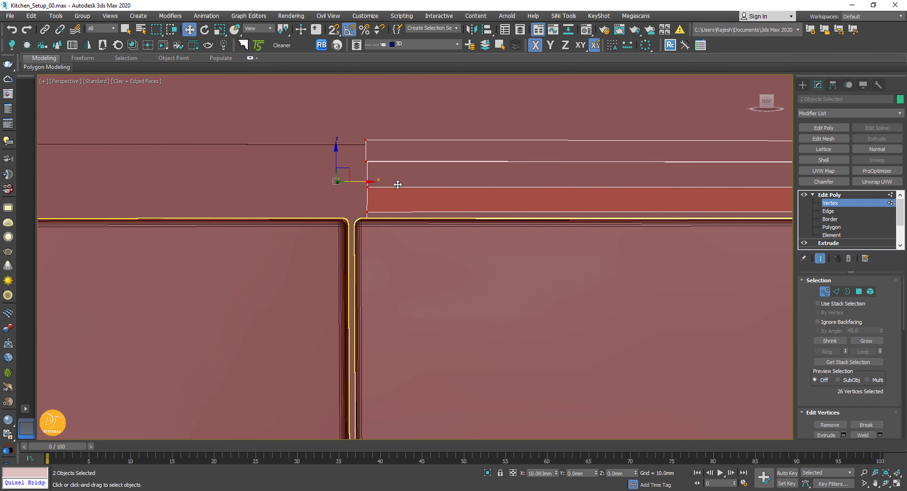
pyautogui.keyDown('alt'); pyautogui.moveTo(397, 184); pyautogui.dragTo(359, 211, button='middle'); pyautogui.keyUp('alt')
pyautogui.scroll(-4, 422, 247)
pyautogui.click(830, 204)
pyautogui.click(718, 120)
# Step: Align the tall unit's front panels to the cabinet body and try a 1 mm Chamfer modifier with one segment
pyautogui.scroll(-6, 524, 273)
pyautogui.moveTo(544, 199); pyautogui.dragTo(486, 299, button='middle')
pyautogui.scroll(5, 455, 158)
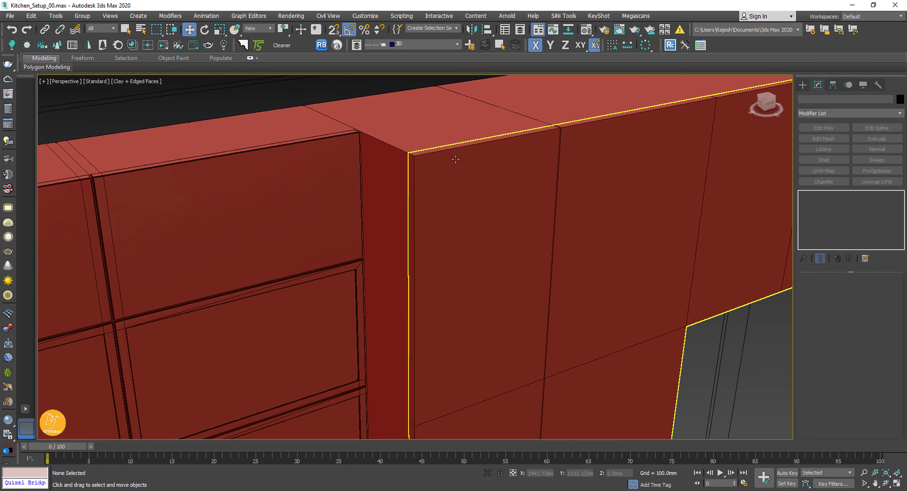
pyautogui.click(456, 157)
pyautogui.keyDown('alt'); pyautogui.moveTo(455, 157); pyautogui.dragTo(494, 211, button='middle'); pyautogui.keyUp('alt')
pyautogui.scroll(-2, 494, 211)
pyautogui.hotkey('alt', 'a')
pyautogui.click(536, 257)
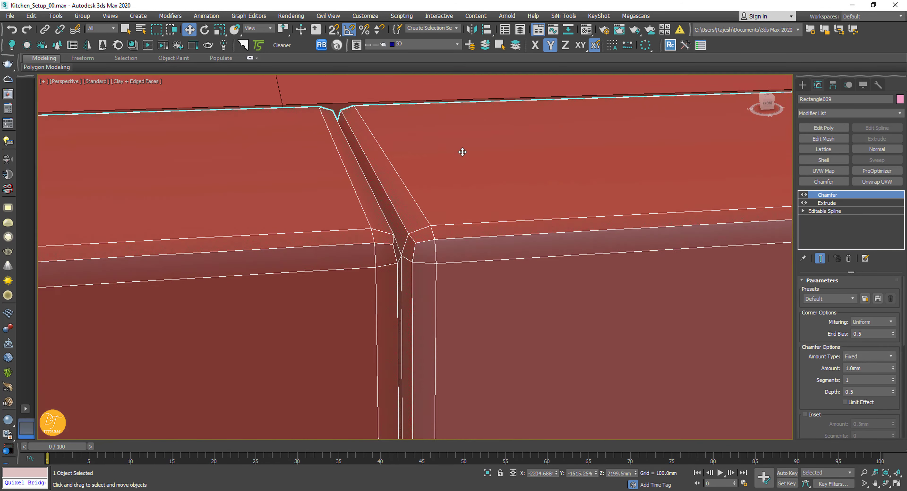
# Step: Replace the tall unit fronts' Chamfer modifier with Edit Poly and isolate the fronts in the front wireframe view
pyautogui.click(848, 258)
pyautogui.click(823, 128)
pyautogui.press('2')
pyautogui.scroll(-3, 331, 242)
pyautogui.hotkey('alt', 'q')
pyautogui.press('f')
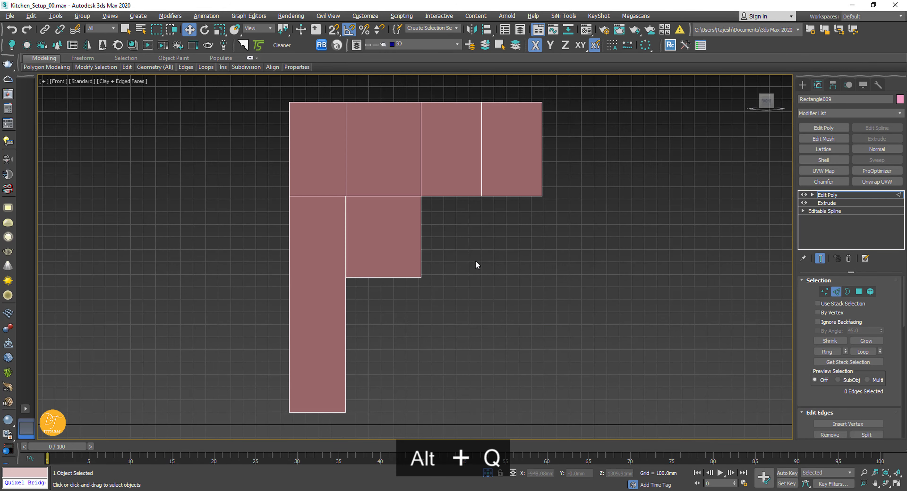
pyautogui.press('F3')
pyautogui.moveTo(363, 153); pyautogui.dragTo(460, 208, button='middle')
pyautogui.press('g')
# Step: Adjust the vertices along the vertical division between the tall door column and the adjacent panels
pyautogui.moveTo(428, 208); pyautogui.dragTo(595, 226)
pyautogui.scroll(8, 449, 255)
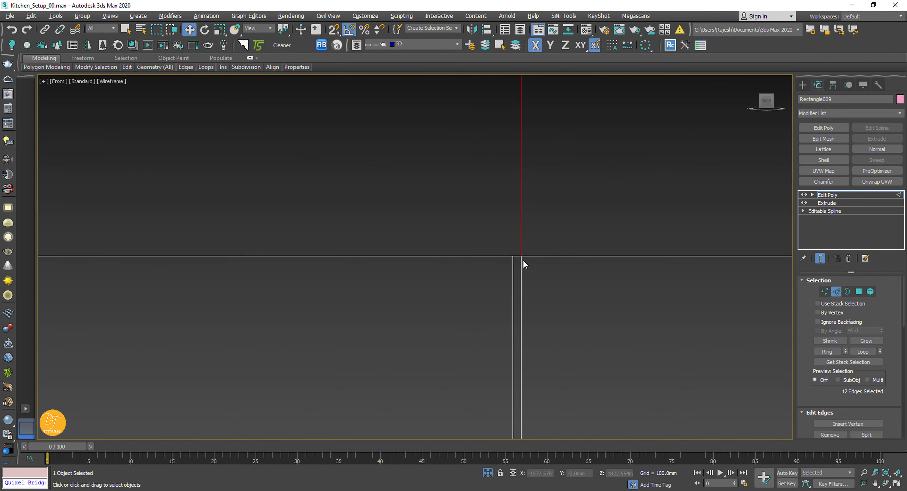
pyautogui.scroll(-6, 512, 168)
pyautogui.click(812, 195)
pyautogui.click(829, 203)
pyautogui.scroll(6, 510, 174)
pyautogui.moveTo(542, 145); pyautogui.dragTo(506, 173)
pyautogui.scroll(-2, 529, 166)
pyautogui.moveTo(529, 166); pyautogui.dragTo(554, 334, button='middle')
pyautogui.scroll(-4, 542, 90)
pyautogui.scroll(8, 554, 270)
pyautogui.moveTo(546, 264); pyautogui.dragTo(515, 315)
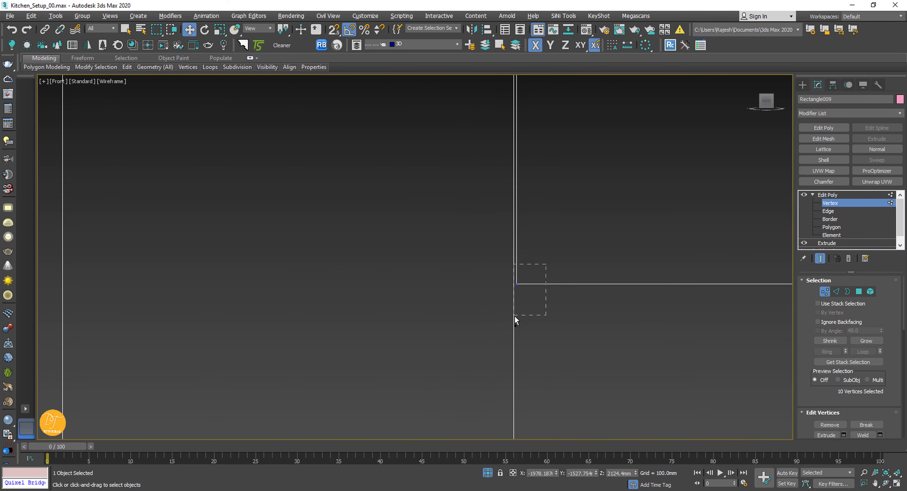
pyautogui.scroll(-10, 511, 261)
# Step: Connect the top and bottom edges of the panel above the tall door and move the new segment beside the divider
pyautogui.press('2')
pyautogui.moveTo(469, 115); pyautogui.dragTo(469, 152)
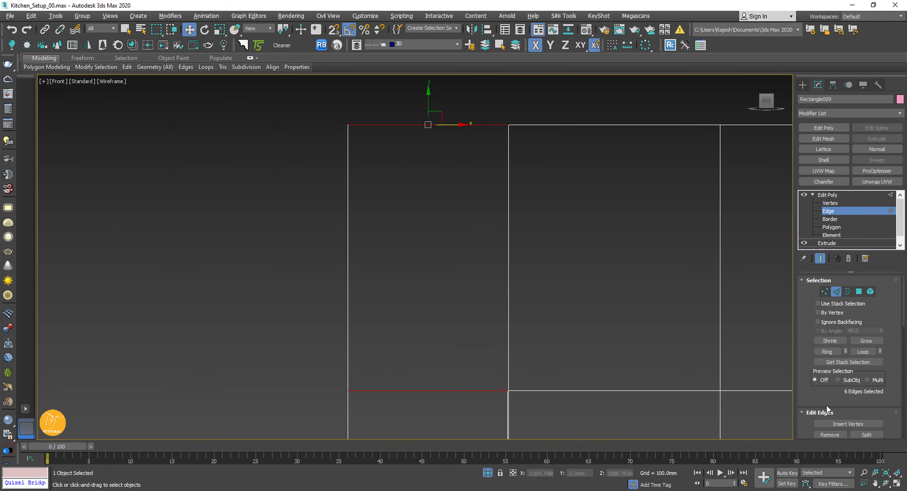
pyautogui.scroll(-3, 826, 405)
pyautogui.click(880, 375)
pyautogui.press('1')
pyautogui.moveTo(415, 361); pyautogui.dragTo(438, 417)
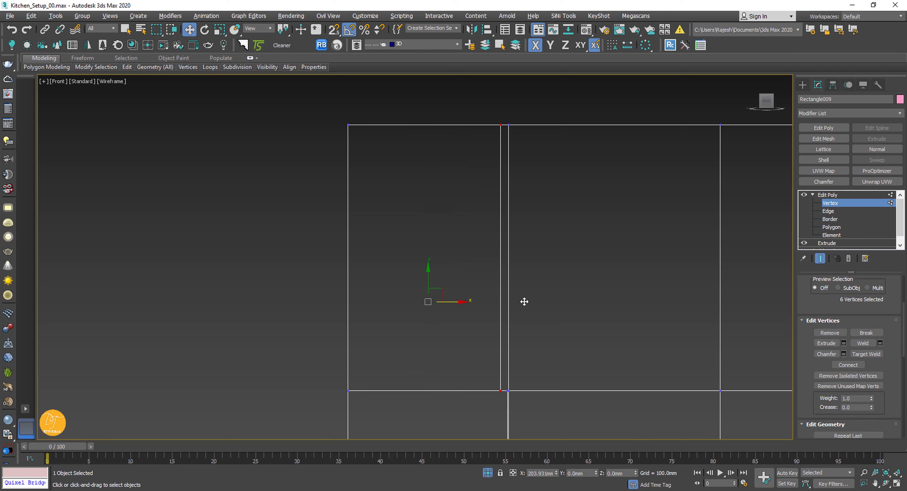
pyautogui.scroll(10, 496, 289)
# Step: Weld the selected vertices at the new segment's lower end and align its vertices with the tall door's edge
pyautogui.click(880, 343)
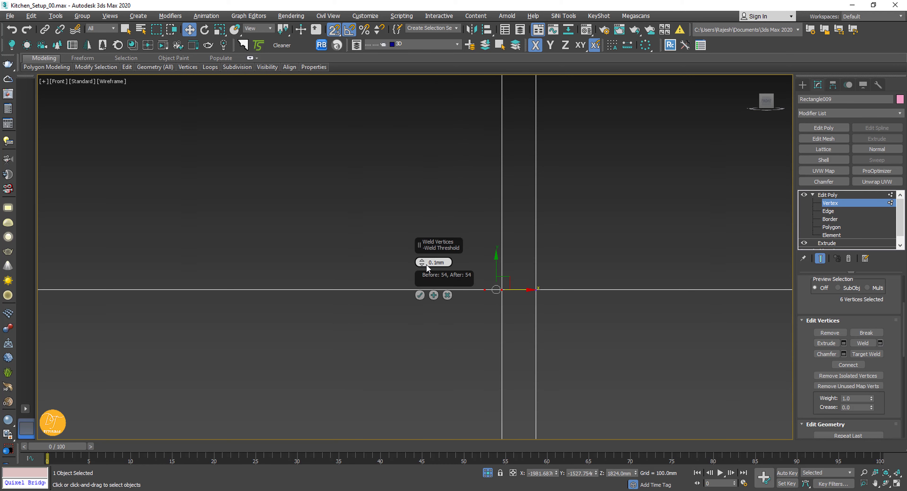
pyautogui.click(419, 296)
pyautogui.scroll(-5, 528, 306)
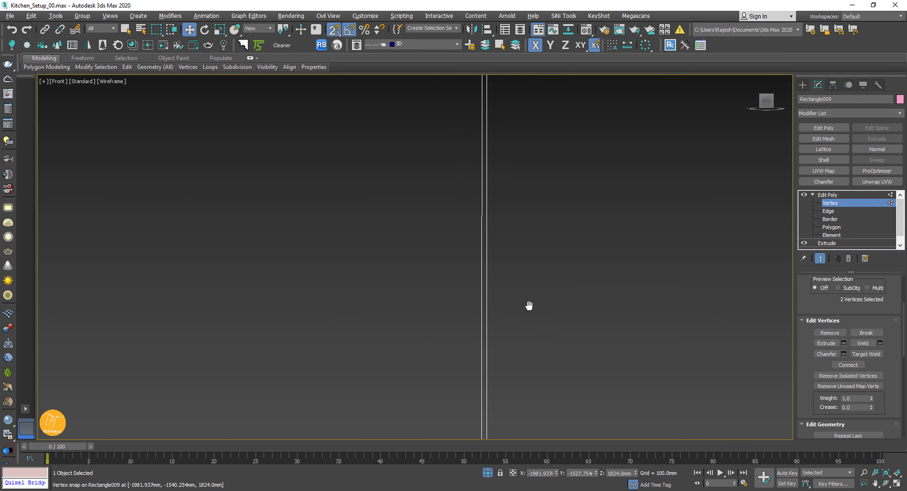
pyautogui.moveTo(471, 205); pyautogui.dragTo(455, 245)
pyautogui.scroll(-7, 511, 140)
pyautogui.scroll(9, 510, 339)
pyautogui.moveTo(520, 154); pyautogui.dragTo(437, 373)
pyautogui.scroll(-9, 437, 373)
pyautogui.moveTo(475, 278); pyautogui.dragTo(534, 226, button='middle')
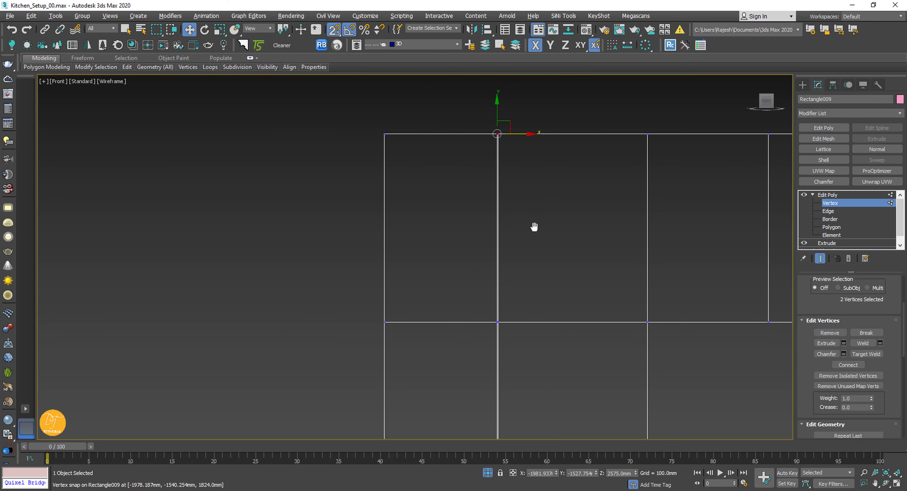
# Step: Delete the thin strip of polygons between the panel above the tall door and its neighbouring upper panel
pyautogui.scroll(4, 513, 151)
pyautogui.click(830, 227)
pyautogui.scroll(7, 467, 106)
pyautogui.moveTo(454, 120); pyautogui.dragTo(540, 240, button='middle')
pyautogui.click(549, 228)
pyautogui.scroll(-10, 549, 225)
pyautogui.scroll(10, 551, 337)
pyautogui.scroll(-9, 509, 217)
pyautogui.press('Delete')
pyautogui.scroll(-8, 509, 217)
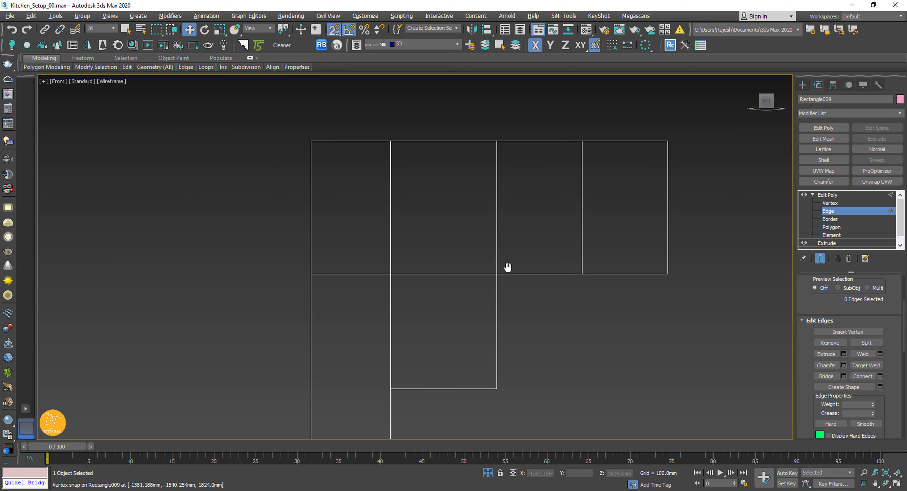
# Step: Try to delete the polygons of the panel beside the tall door, and undo the deletion
pyautogui.moveTo(567, 346); pyautogui.dragTo(617, 315, button='middle')
pyautogui.scroll(7, 452, 249)
pyautogui.click(478, 259)
pyautogui.scroll(-5, 411, 243)
pyautogui.press('Delete')
pyautogui.hotkey('ctrl', 'z')
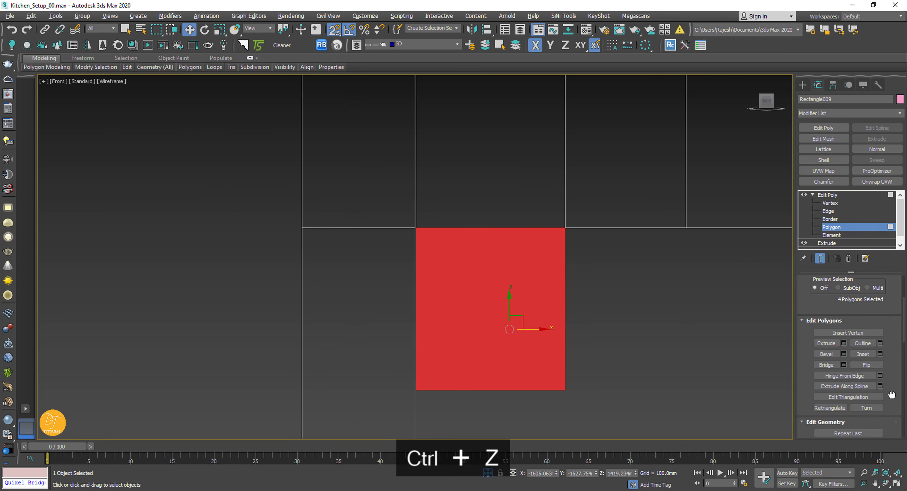
# Step: Detach the selected polygons of the panel beside the tall door as a separate object
pyautogui.scroll(-4, 891, 396)
pyautogui.click(862, 362)
# Step: Chamfer the vertical dividing edges between the upper panels of the tall unit fronts by 1.0 mm
pyautogui.press('2')
pyautogui.scroll(-4, 503, 364)
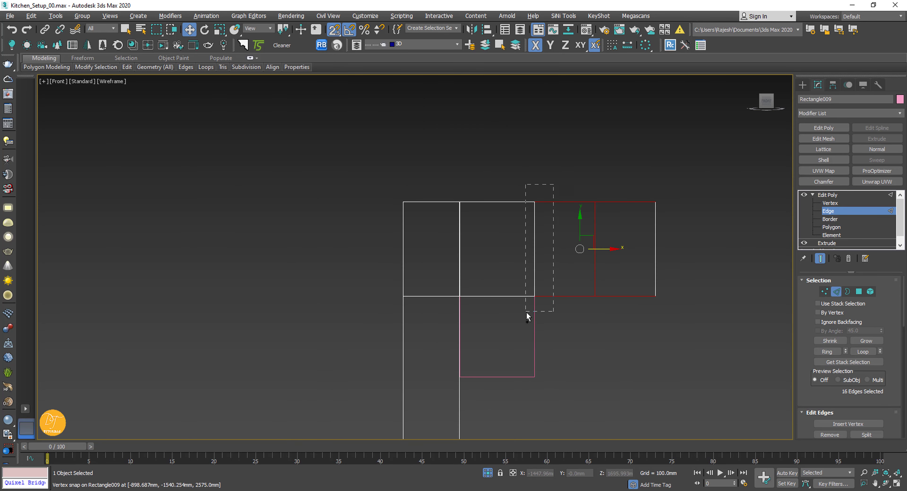
pyautogui.keyDown('ctrl'); pyautogui.moveTo(526, 312); pyautogui.dragTo(526, 313); pyautogui.keyUp('ctrl')
pyautogui.keyDown('alt'); pyautogui.moveTo(621, 183); pyautogui.dragTo(628, 313); pyautogui.keyUp('alt')
pyautogui.keyDown('alt'); pyautogui.moveTo(560, 166); pyautogui.dragTo(573, 352); pyautogui.keyUp('alt')
pyautogui.moveTo(486, 278); pyautogui.dragTo(481, 291, button='middle')
pyautogui.scroll(4, 496, 248)
pyautogui.scroll(-4, 852, 369)
pyautogui.click(843, 374)
pyautogui.scroll(2, 579, 202)
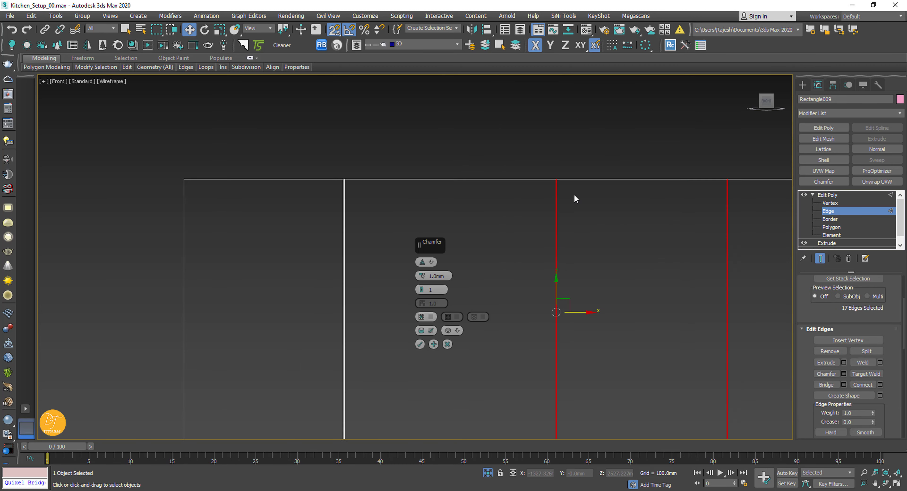
pyautogui.scroll(4, 495, 151)
pyautogui.click(420, 344)
# Step: Delete the thin vertical polygon strips between the upper panels
pyautogui.press('4')
pyautogui.scroll(8, 674, 236)
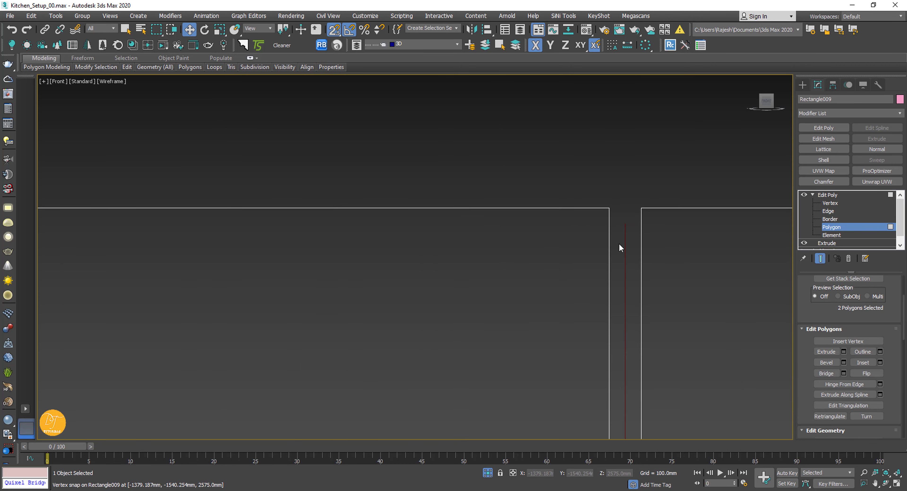
pyautogui.scroll(-6, 620, 248)
pyautogui.click(650, 272)
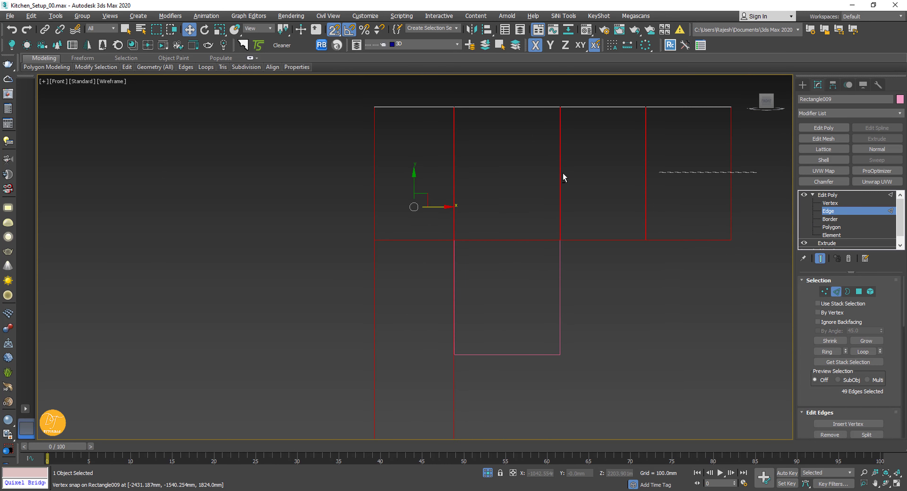
# Step: Chamfer the horizontal edges along the lower side of the upper panels
pyautogui.click(612, 240)
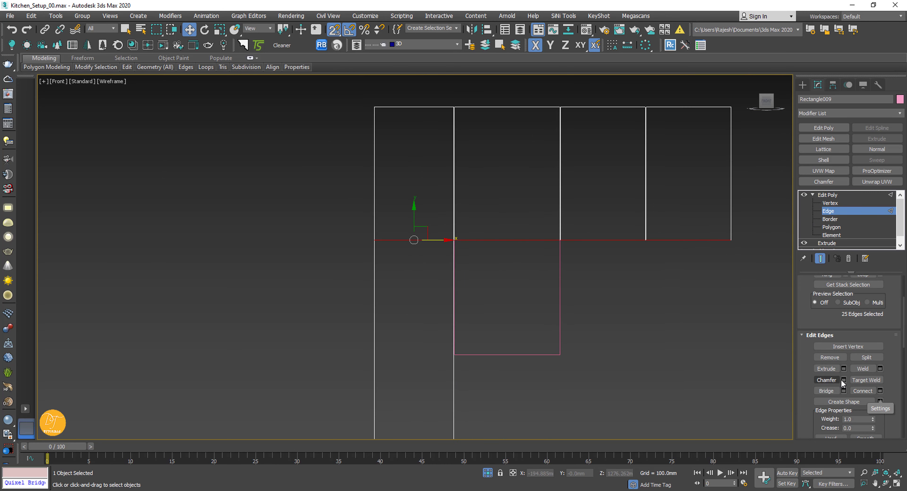
pyautogui.click(841, 380)
pyautogui.scroll(4, 522, 233)
pyautogui.scroll(2, 401, 262)
pyautogui.moveTo(401, 262); pyautogui.dragTo(662, 272, button='middle')
pyautogui.click(419, 344)
# Step: Delete the thin horizontal polygon strips separating the upper panels from the tall door below
pyautogui.scroll(-4, 585, 291)
pyautogui.moveTo(585, 291); pyautogui.dragTo(350, 287, button='middle')
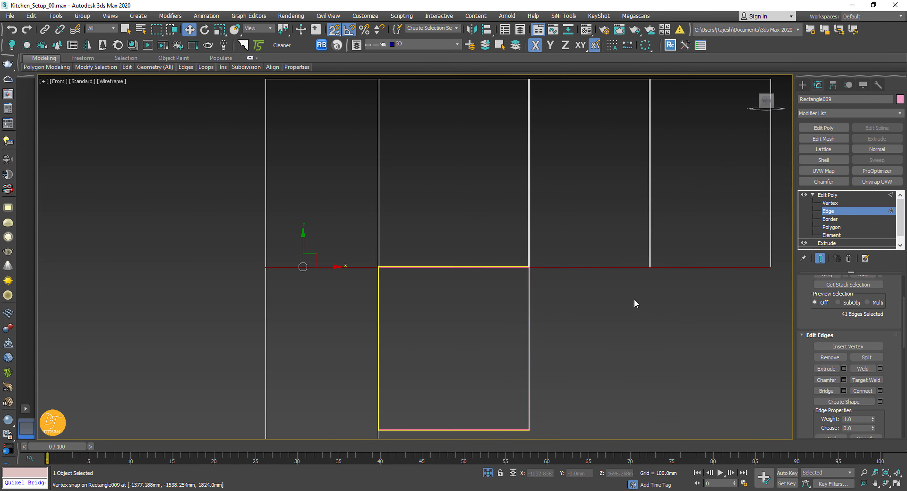
pyautogui.scroll(3, 771, 271)
pyautogui.press('4')
pyautogui.moveTo(718, 277); pyautogui.dragTo(645, 279, button='middle')
pyautogui.click(264, 268)
pyautogui.press('Delete')
pyautogui.moveTo(365, 332); pyautogui.dragTo(564, 352, button='middle')
pyautogui.scroll(4, 131, 285)
pyautogui.moveTo(131, 286); pyautogui.dragTo(380, 293, button='middle')
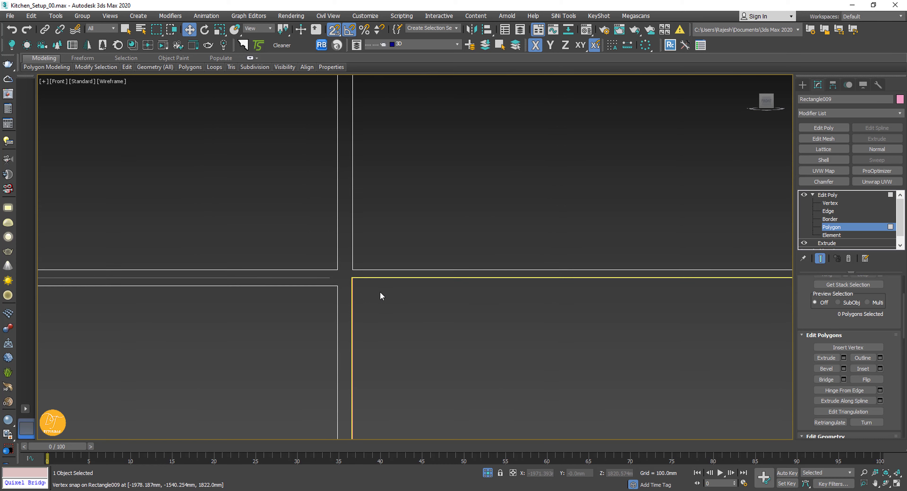
# Step: Select all open borders of the tall unit fronts and cap them
pyautogui.scroll(-6, 384, 306)
pyautogui.click(830, 219)
pyautogui.hotkey('ctrl', 'a')
pyautogui.scroll(-2, 376, 227)
pyautogui.scroll(6, 361, 270)
pyautogui.click(868, 357)
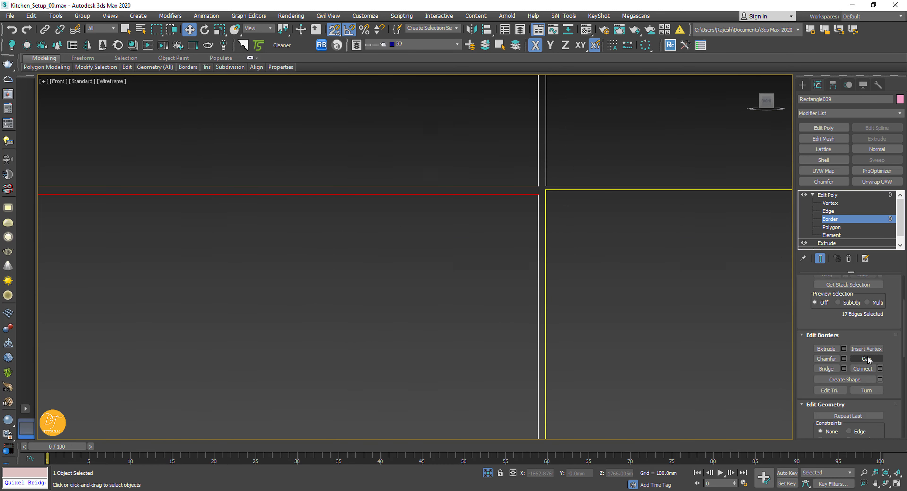
pyautogui.scroll(-8, 410, 194)
# Step: Lower the detached panel's top vertices until they are level with the top edge of the neighbouring tall door
pyautogui.press('3')
pyautogui.click(595, 316)
pyautogui.click(578, 314)
pyautogui.click(820, 203)
pyautogui.scroll(2, 450, 195)
pyautogui.moveTo(650, 179); pyautogui.dragTo(408, 201)
pyautogui.scroll(4, 421, 194)
pyautogui.click(822, 227)
pyautogui.moveTo(712, 163); pyautogui.dragTo(413, 238)
pyautogui.press('4')
pyautogui.click(413, 147)
pyautogui.press('4')
pyautogui.scroll(-6, 466, 249)
pyautogui.click(830, 203)
pyautogui.scroll(5, 515, 228)
pyautogui.click(828, 210)
pyautogui.moveTo(765, 251); pyautogui.dragTo(693, 259, button='middle')
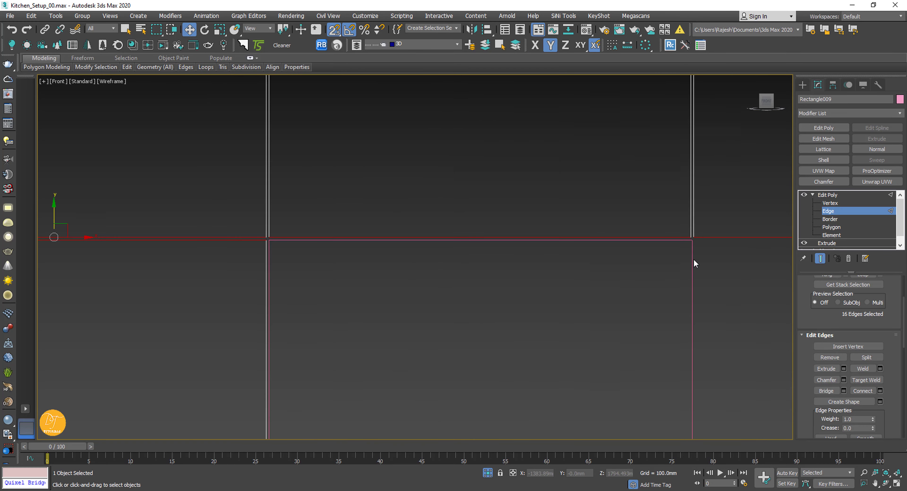
# Step: Bridge the front and back top edges of the detached panel to close its open top
pyautogui.press('2')
pyautogui.click(692, 260)
pyautogui.click(820, 219)
pyautogui.hotkey('ctrl', 'a')
pyautogui.press('p')
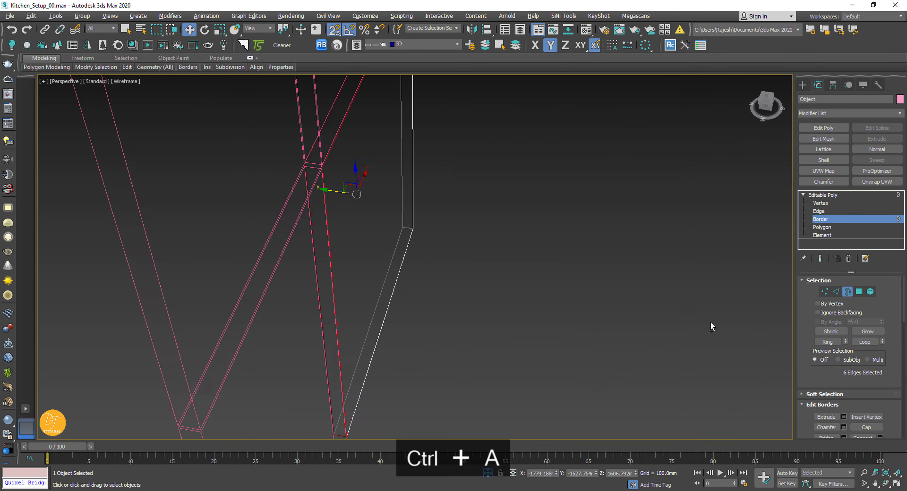
pyautogui.keyDown('alt'); pyautogui.moveTo(493, 289); pyautogui.dragTo(440, 282, button='middle'); pyautogui.keyUp('alt')
pyautogui.scroll(4, 352, 197)
pyautogui.moveTo(394, 246); pyautogui.dragTo(415, 278, button='middle')
pyautogui.press('F3')
pyautogui.click(823, 211)
pyautogui.click(373, 173)
pyautogui.keyDown('ctrl'); pyautogui.click(412, 227); pyautogui.keyUp('ctrl')
pyautogui.scroll(-3, 834, 354)
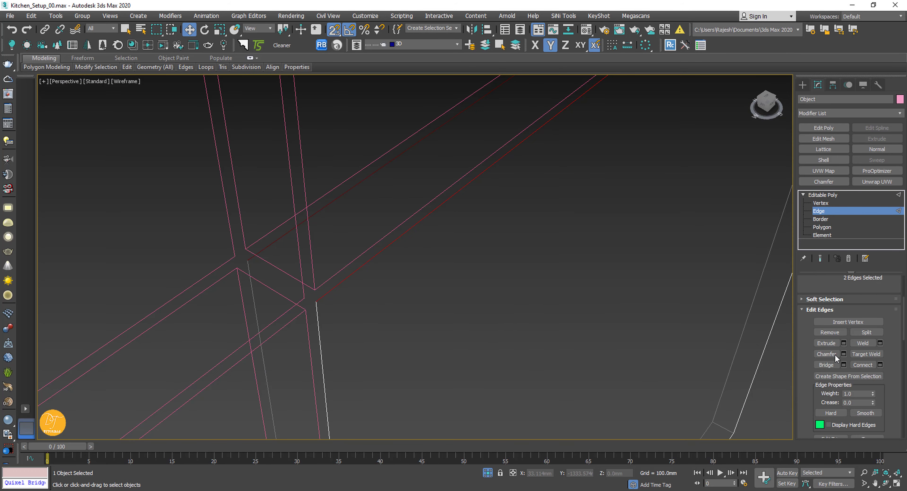
pyautogui.click(827, 365)
# Step: Bridge the detached panel's front and back edges on the side facing the tall door
pyautogui.moveTo(368, 383); pyautogui.dragTo(387, 315, button='middle')
pyautogui.press('F3')
pyautogui.press('F3')
pyautogui.keyDown('ctrl'); pyautogui.click(342, 298); pyautogui.keyUp('ctrl')
pyautogui.press('F3')
pyautogui.click(825, 365)
# Step: Attach the detached panel to the editable poly of the tall unit fronts
pyautogui.scroll(-5, 422, 267)
pyautogui.moveTo(493, 267)
pyautogui.keyDown('alt'); pyautogui.mouseDown(button='middle')
pyautogui.moveTo(402, 277)
pyautogui.moveTo(510, 267)
pyautogui.mouseUp(button='middle'); pyautogui.keyUp('alt')
pyautogui.click(822, 195)
pyautogui.keyDown('alt'); pyautogui.moveTo(570, 204); pyautogui.dragTo(552, 213, button='middle'); pyautogui.keyUp('alt')
pyautogui.click(838, 215)
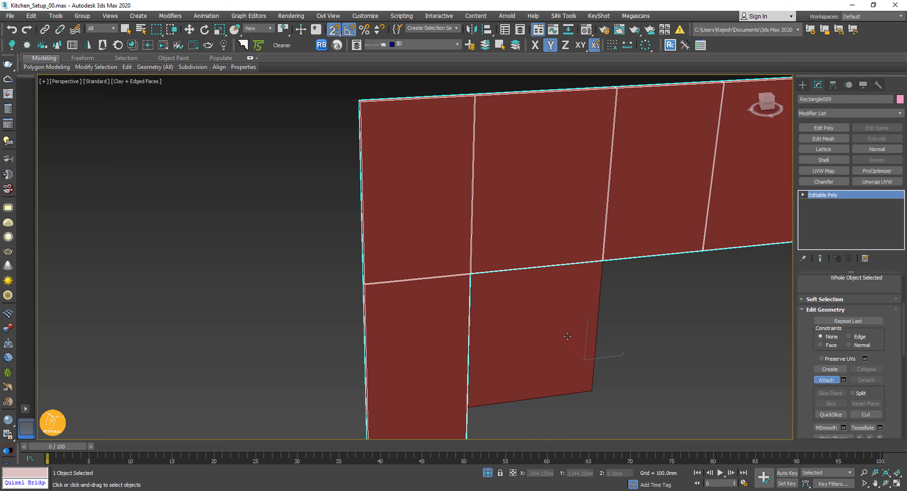
# Step: Apply a Chamfer modifier with an amount of 2.0 mm to the tall unit fronts
pyautogui.click(767, 103)
pyautogui.click(823, 181)
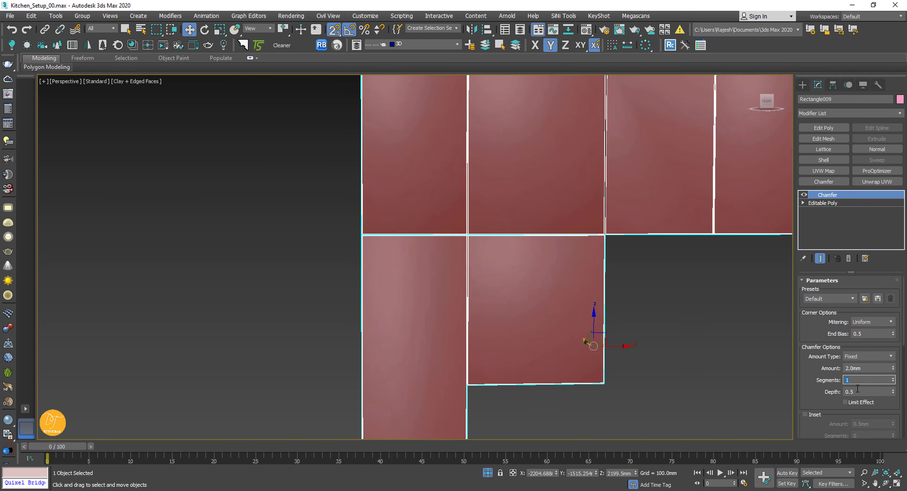
pyautogui.click(674, 287)
pyautogui.keyDown('alt'); pyautogui.moveTo(674, 288); pyautogui.dragTo(521, 243, button='middle'); pyautogui.keyUp('alt')
pyautogui.scroll(-3, 632, 224)
pyautogui.scroll(4, 520, 242)
# Step: Bring the rest of the kitchen back into view, select the tall unit carcass and save the scene
pyautogui.hotkey('alt', 'q')
pyautogui.scroll(-6, 521, 243)
pyautogui.scroll(3, 688, 285)
pyautogui.keyDown('alt'); pyautogui.moveTo(688, 285); pyautogui.dragTo(629, 299, button='middle'); pyautogui.keyUp('alt')
pyautogui.scroll(-3, 551, 289)
pyautogui.click(611, 295)
pyautogui.hotkey('ctrl', 's')
# Step: In the front view, connect the horizontal edges of the tall carcass's oven section with one vertical segment
pyautogui.press('f')
pyautogui.press('F3')
pyautogui.scroll(-2, 650, 321)
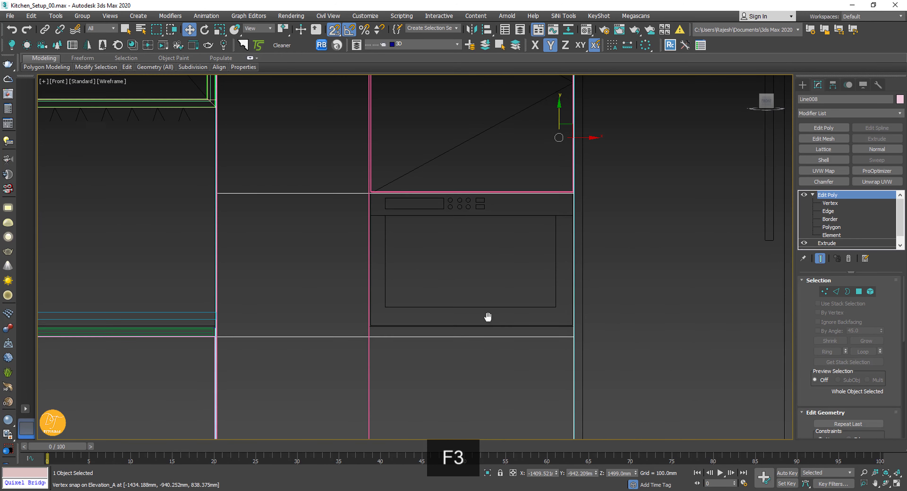
pyautogui.scroll(-5, 560, 340)
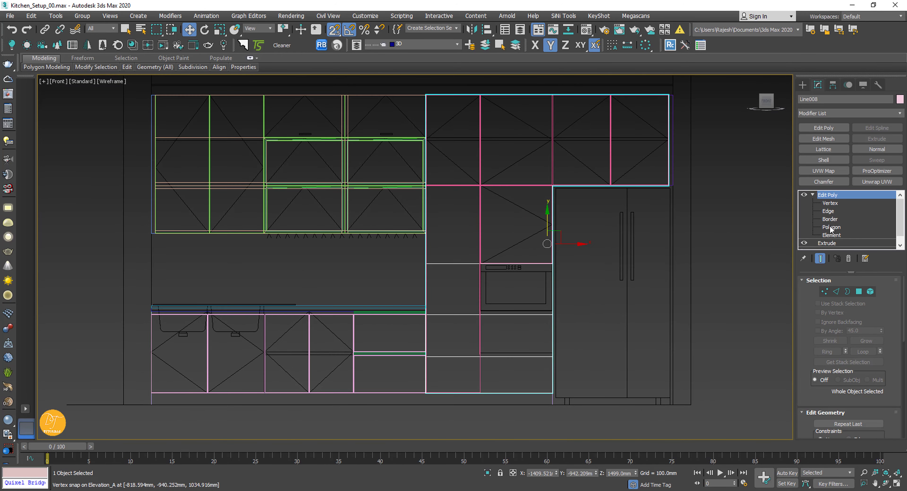
pyautogui.click(828, 211)
pyautogui.moveTo(520, 421); pyautogui.dragTo(542, 84)
pyautogui.scroll(-3, 808, 337)
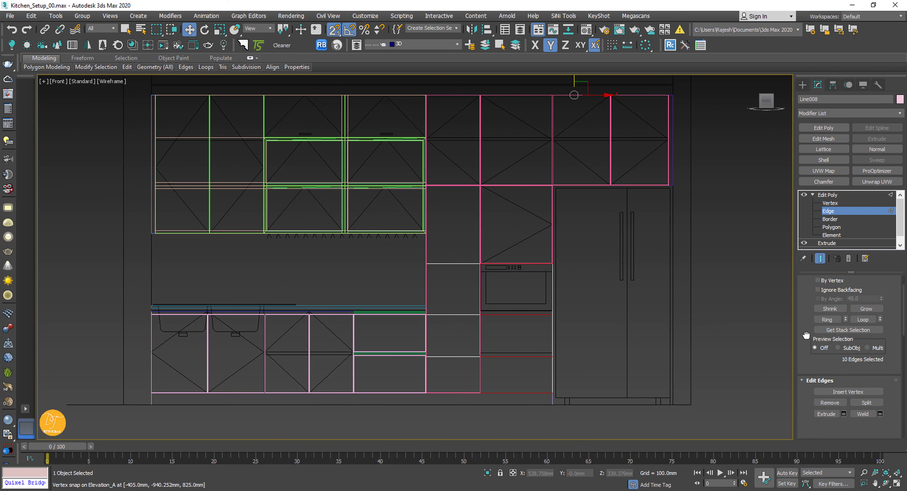
pyautogui.click(880, 377)
pyautogui.click(419, 303)
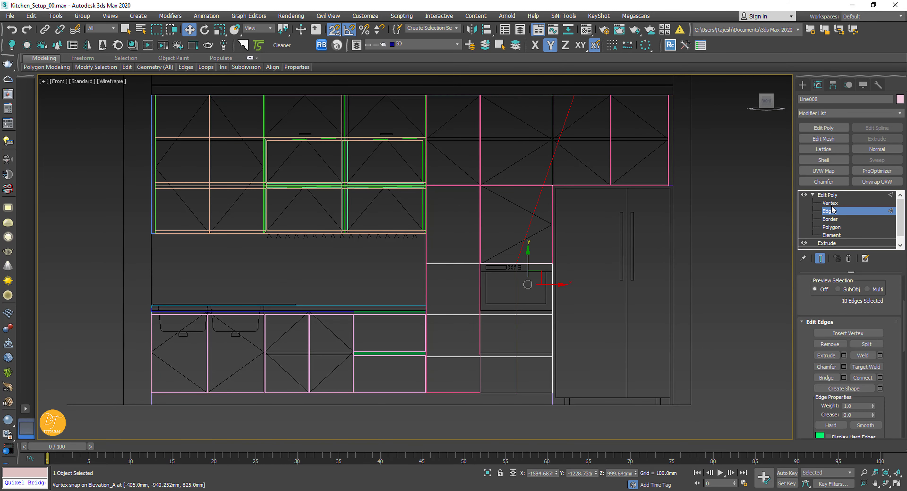
# Step: Straighten the new segment's vertices on the X axis and move them close to the carcass's outer side
pyautogui.press('1')
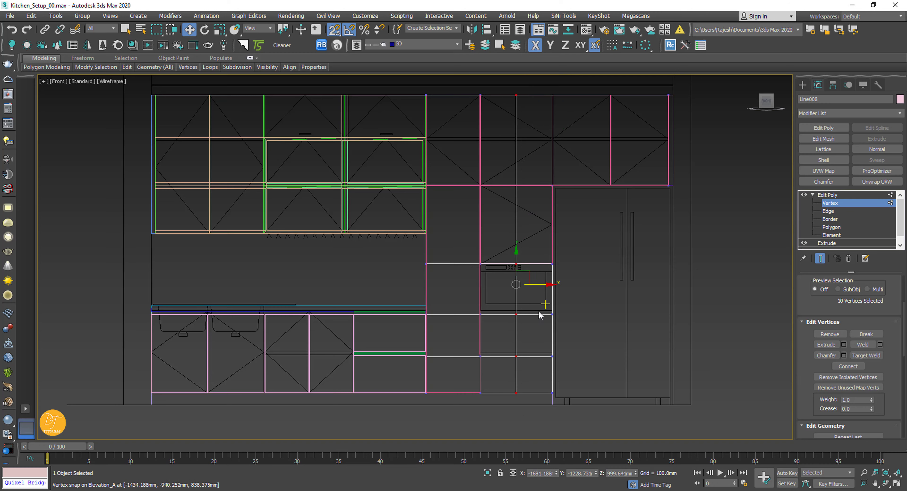
pyautogui.moveTo(538, 316); pyautogui.dragTo(523, 329, button='middle')
pyautogui.press('s')
pyautogui.moveTo(528, 298); pyautogui.dragTo(550, 298)
# Step: Draw a 98 mm long reference rectangle below the carcass's outer edge and set its width to 18 mm
pyautogui.scroll(8, 540, 319)
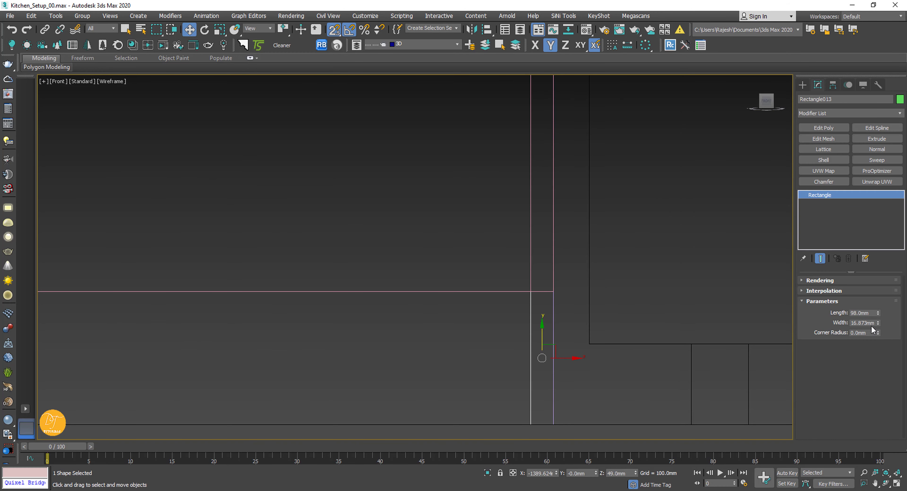
pyautogui.write('18')
pyautogui.press('Return')
# Step: Snap the reference rectangle flush with the carcass's outer edge and align the vertical segment with its inner side
pyautogui.scroll(5, 563, 404)
pyautogui.moveTo(563, 403); pyautogui.dragTo(586, 309, button='middle')
pyautogui.press('s')
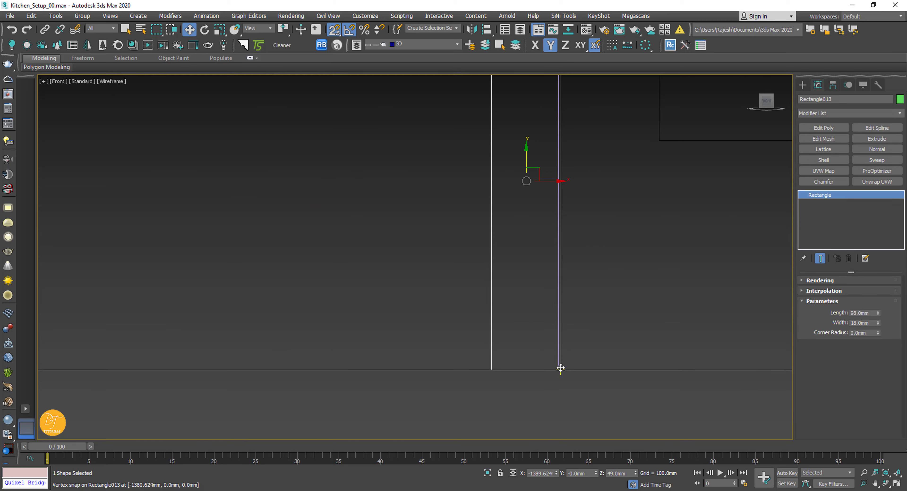
pyautogui.press('F5')
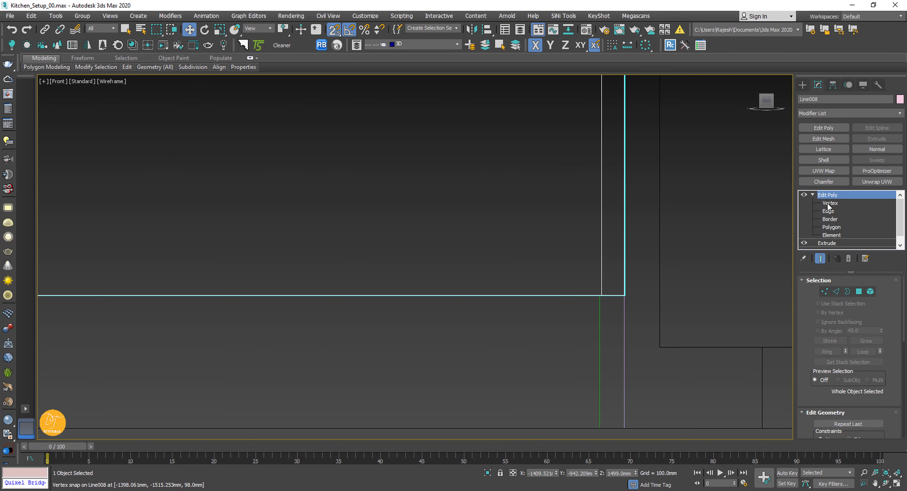
pyautogui.scroll(-6, 591, 352)
pyautogui.click(598, 373)
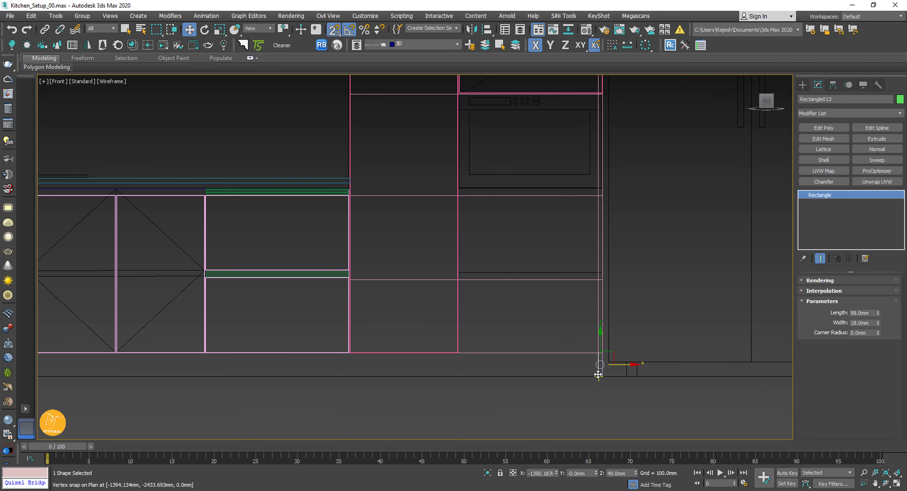
# Step: Snap the reference rectangle against the tall door's edge and rotate it to lie horizontally, undoing misplaced moves
pyautogui.moveTo(598, 374); pyautogui.dragTo(497, 373)
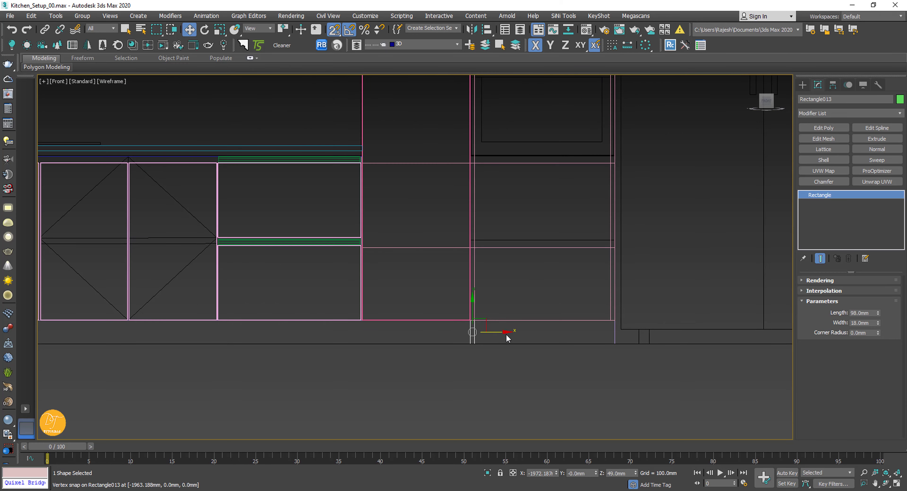
pyautogui.press('e')
pyautogui.press('w')
pyautogui.moveTo(472, 332); pyautogui.dragTo(489, 246)
pyautogui.moveTo(489, 246); pyautogui.dragTo(522, 308, button='middle')
pyautogui.hotkey('ctrl', 'z')
pyautogui.hotkey('ctrl', 'z')
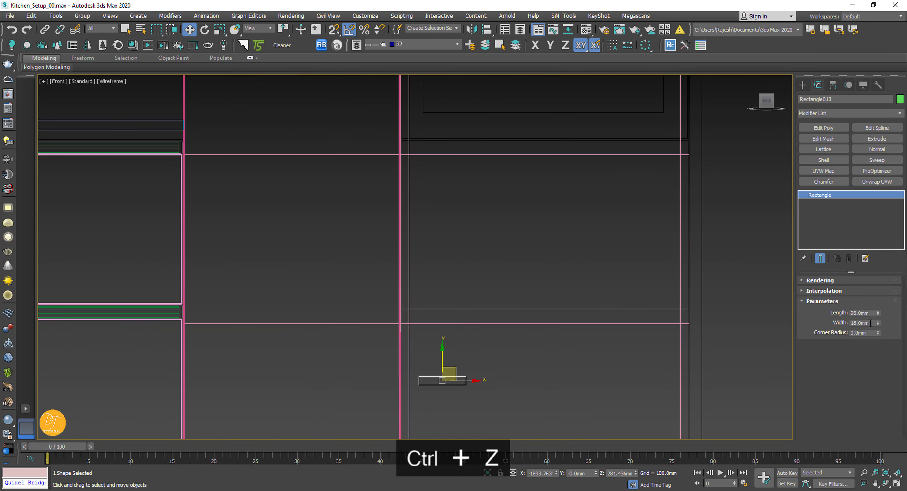
# Step: Set the reference rectangle's width to 25 mm and snap it onto the lowest shelf line beside the vertical divider
pyautogui.press('s')
pyautogui.moveTo(430, 340); pyautogui.dragTo(418, 289)
pyautogui.scroll(-3, 504, 288)
pyautogui.scroll(3, 359, 280)
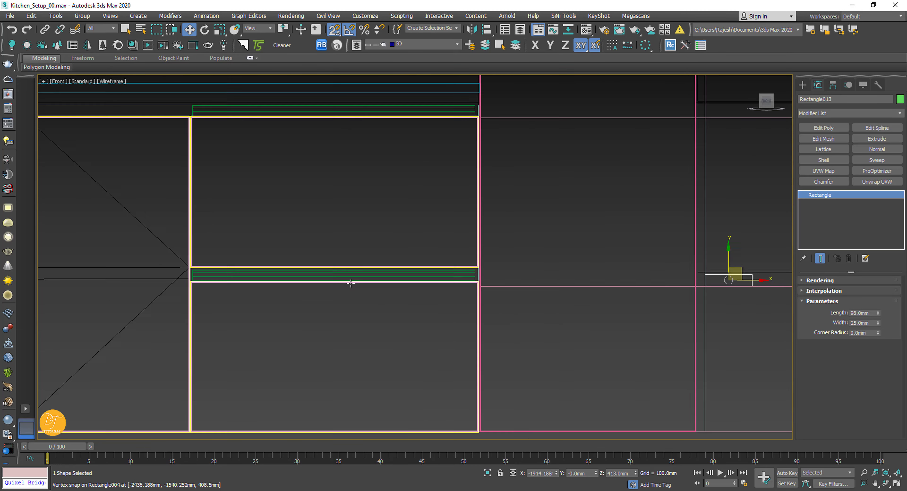
# Step: Copy the 25 mm reference rectangle and snap the copy to the tall carcass's bottom edge beside the divider
pyautogui.scroll(-1, 771, 316)
pyautogui.moveTo(770, 316)
pyautogui.mouseDown(button='middle')
pyautogui.moveTo(470, 301)
pyautogui.moveTo(457, 312)
pyautogui.moveTo(428, 259)
pyautogui.moveTo(444, 216)
pyautogui.mouseUp(button='middle')
pyautogui.scroll(4, 413, 288)
pyautogui.scroll(-3, 410, 291)
pyautogui.keyDown('shift'); pyautogui.moveTo(495, 194); pyautogui.dragTo(538, 302); pyautogui.keyUp('shift')
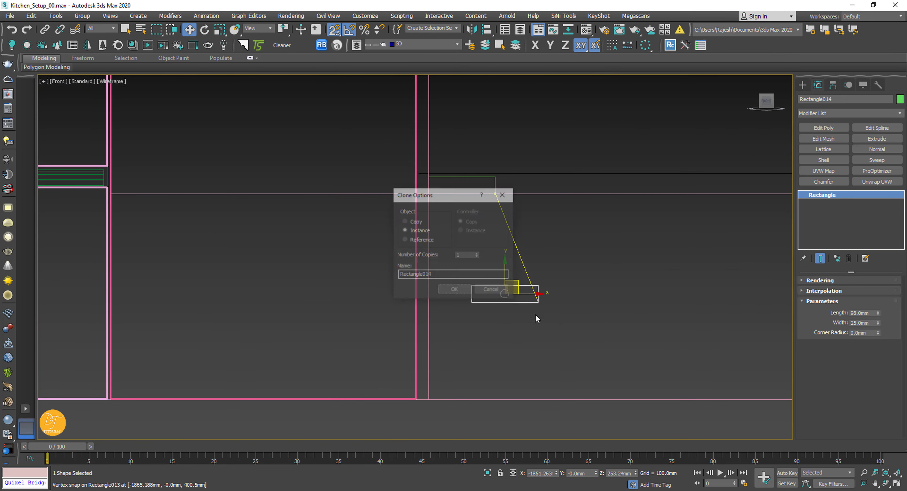
pyautogui.click(408, 220)
pyautogui.click(454, 290)
pyautogui.moveTo(472, 301); pyautogui.dragTo(430, 397)
pyautogui.scroll(-2, 436, 404)
pyautogui.scroll(-1, 492, 302)
# Step: Connect the tall carcass's vertical edges with horizontal segments at the reference rectangles' heights, using a slide of -84 for the lowest one
pyautogui.click(492, 301)
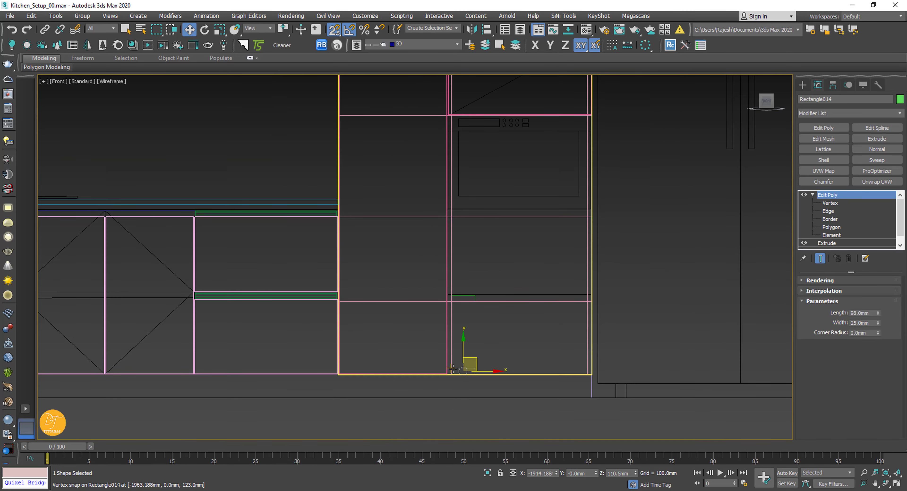
pyautogui.press('2')
pyautogui.moveTo(475, 361); pyautogui.dragTo(446, 387, button='middle')
pyautogui.click(560, 192)
pyautogui.hotkey('alt', 'r')
pyautogui.click(879, 370)
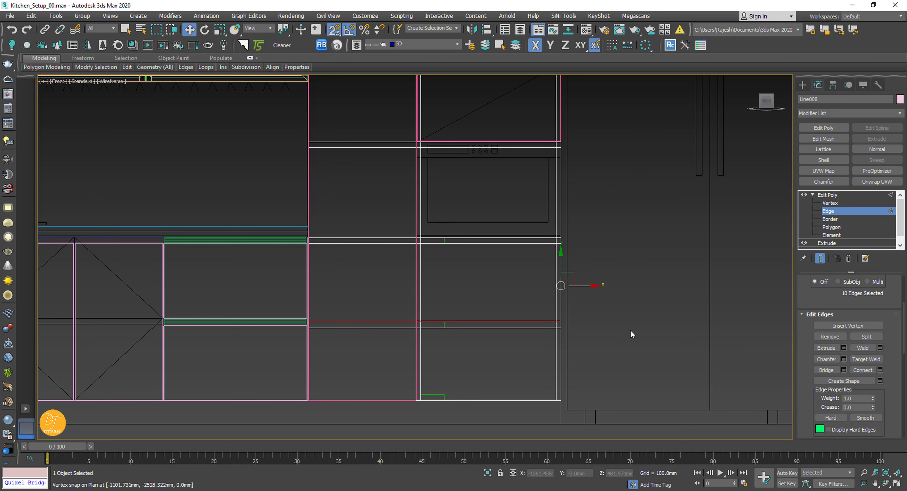
pyautogui.moveTo(630, 334); pyautogui.dragTo(672, 268, button='middle')
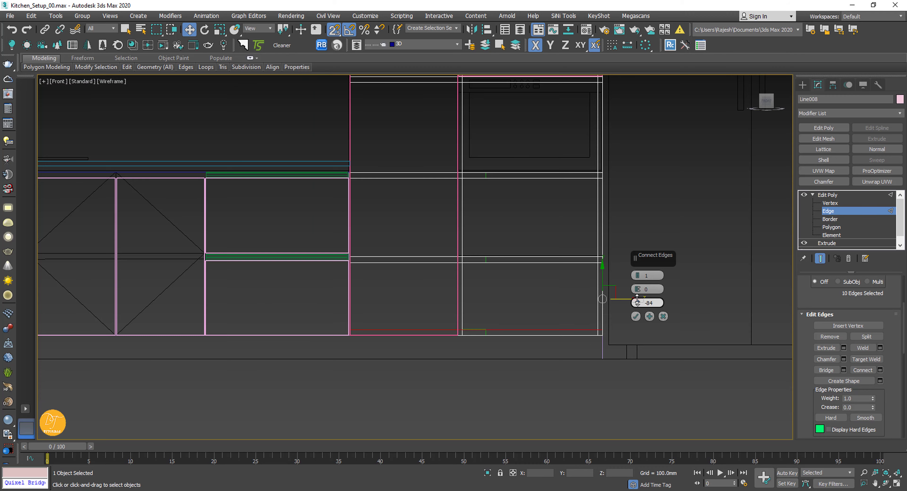
pyautogui.click(828, 211)
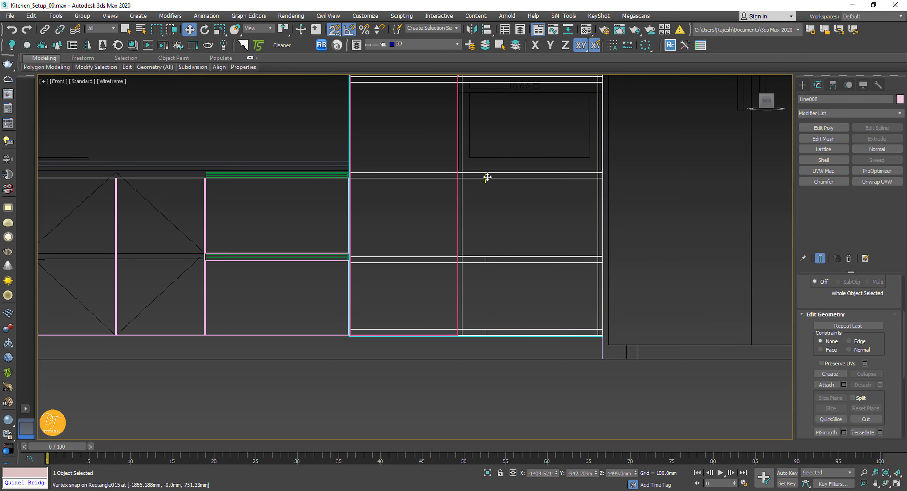
# Step: Delete the reference rectangles and display the whole kitchen in the perspective view
pyautogui.moveTo(476, 182); pyautogui.dragTo(474, 168)
pyautogui.press('Delete')
pyautogui.scroll(-3, 614, 232)
pyautogui.moveTo(615, 232); pyautogui.dragTo(568, 269, button='middle')
pyautogui.press('p')
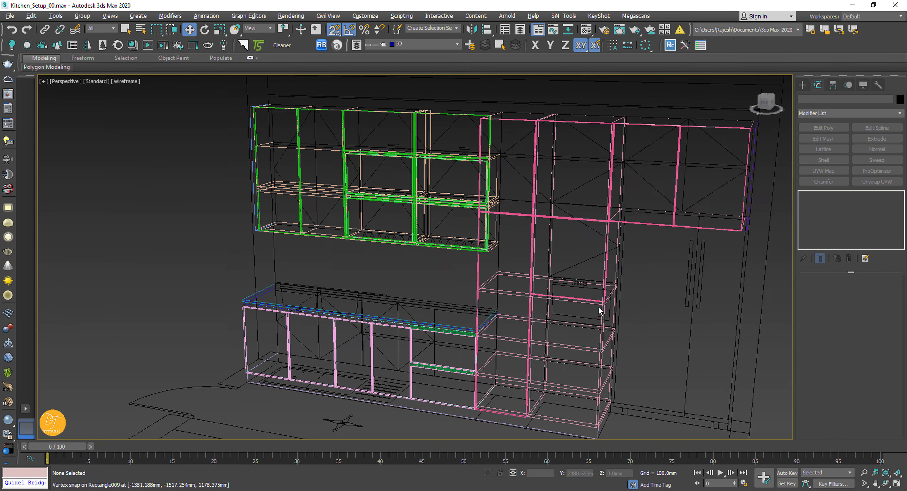
# Step: Select the three open-shelf face polygons of the tall carcass and extrude them inward by about -404 mm
pyautogui.press('F3')
pyautogui.scroll(3, 568, 255)
pyautogui.moveTo(598, 306)
pyautogui.mouseDown(button='middle')
pyautogui.moveTo(568, 255)
pyautogui.moveTo(543, 176)
pyautogui.mouseUp(button='middle')
pyautogui.click(568, 255)
pyautogui.press('4')
pyautogui.click(542, 245)
pyautogui.press('q')
pyautogui.keyDown('ctrl'); pyautogui.click(539, 265); pyautogui.keyUp('ctrl')
pyautogui.keyDown('ctrl'); pyautogui.click(595, 352); pyautogui.keyUp('ctrl')
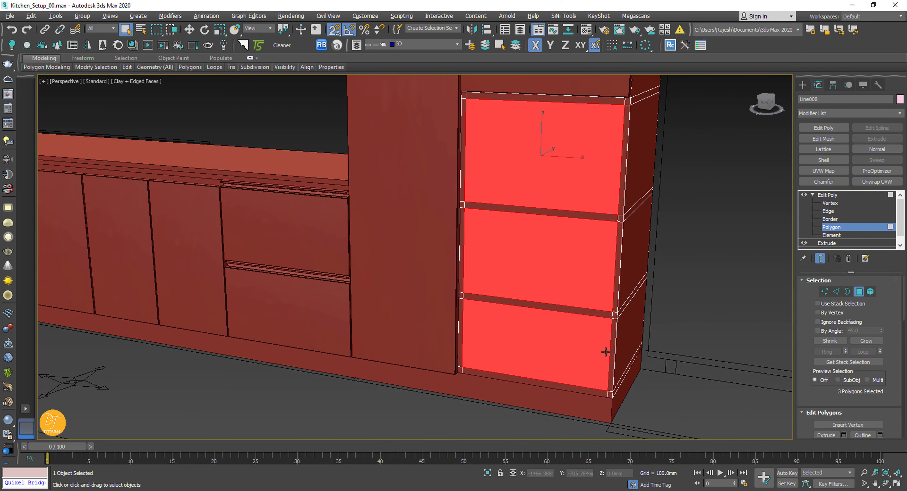
pyautogui.keyDown('alt'); pyautogui.moveTo(598, 352); pyautogui.dragTo(578, 363, button='middle'); pyautogui.keyUp('alt')
pyautogui.click(843, 302)
pyautogui.moveTo(636, 289); pyautogui.dragTo(637, 347)
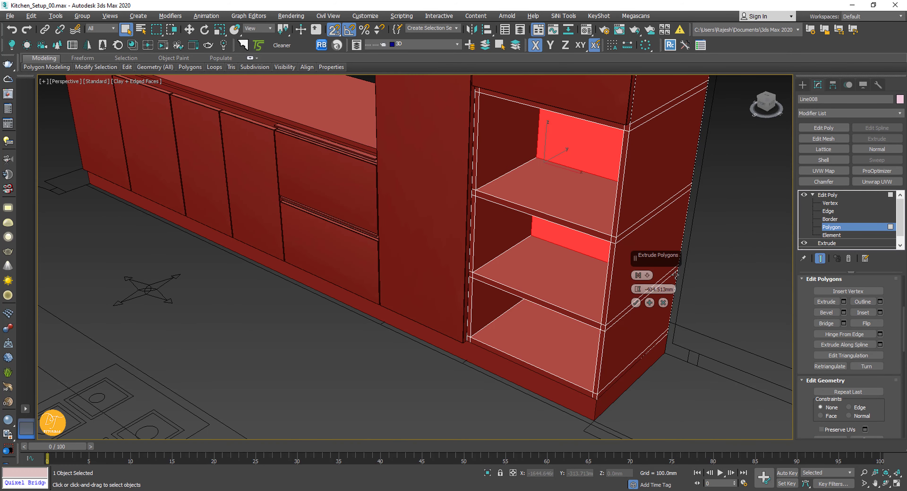
pyautogui.keyDown('alt'); pyautogui.moveTo(718, 267); pyautogui.dragTo(634, 264, button='middle'); pyautogui.keyUp('alt')
pyautogui.hotkey('shift', 'z')
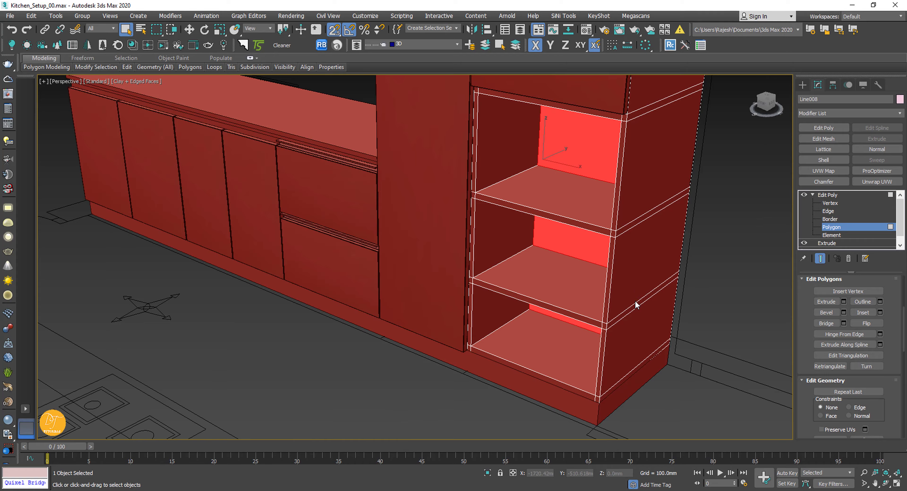
pyautogui.scroll(-5, 635, 305)
pyautogui.click(852, 195)
pyautogui.click(694, 240)
# Step: Add a Chamfer modifier with a 1 mm amount to the tall carcass
pyautogui.keyDown('alt'); pyautogui.moveTo(507, 302); pyautogui.dragTo(542, 302, button='middle'); pyautogui.keyUp('alt')
pyautogui.scroll(5, 528, 316)
pyautogui.scroll(-6, 547, 298)
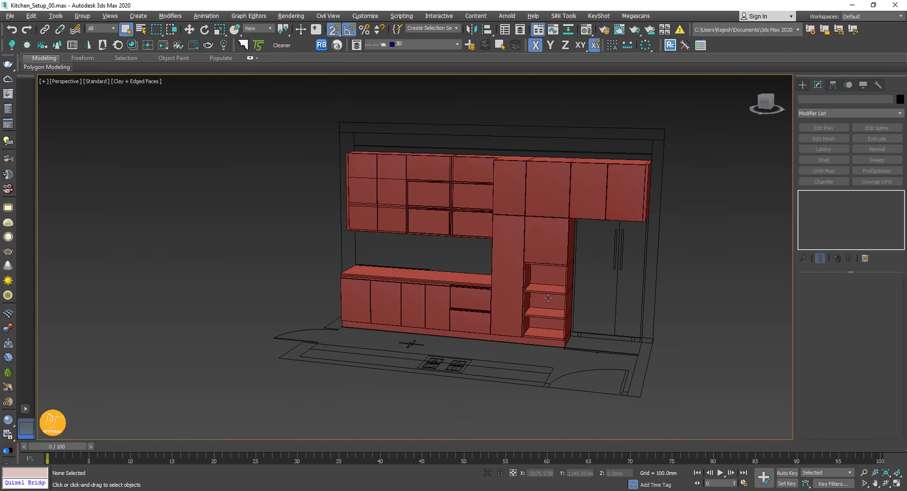
pyautogui.scroll(8, 548, 298)
pyautogui.click(548, 298)
pyautogui.click(823, 181)
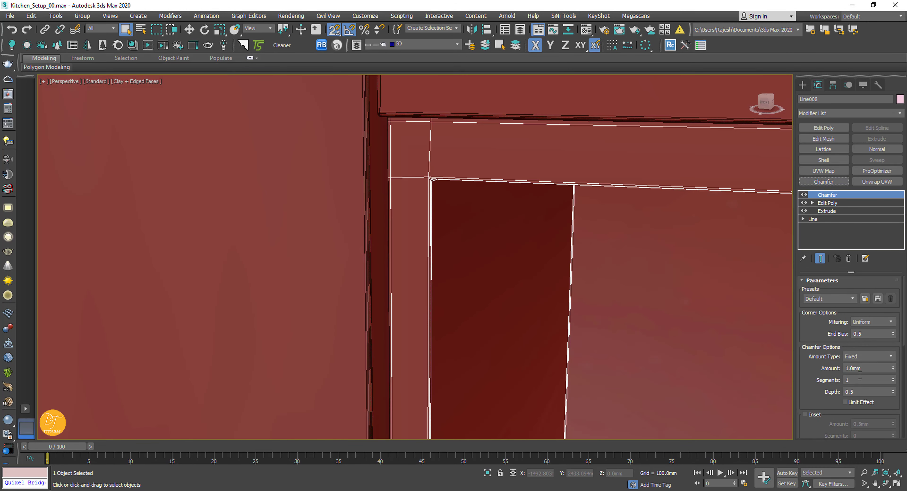
pyautogui.scroll(-8, 654, 257)
pyautogui.click(653, 257)
pyautogui.scroll(6, 459, 285)
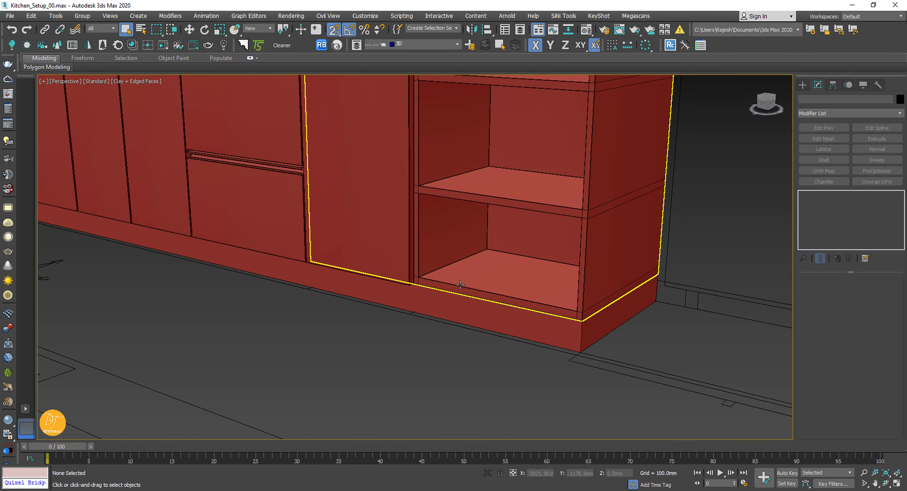
# Step: Examine how the upper wall carcass, its fronts and the end panels meet along their top edges
pyautogui.press('F3')
pyautogui.scroll(3, 489, 267)
pyautogui.scroll(-8, 510, 267)
pyautogui.press('F4')
pyautogui.keyDown('alt'); pyautogui.moveTo(484, 225); pyautogui.dragTo(549, 263, button='middle'); pyautogui.keyUp('alt')
pyautogui.scroll(6, 397, 190)
pyautogui.click(382, 190)
pyautogui.scroll(-6, 396, 190)
pyautogui.keyDown('ctrl'); pyautogui.click(431, 186); pyautogui.keyUp('ctrl')
pyautogui.scroll(6, 389, 188)
pyautogui.click(339, 253)
pyautogui.moveTo(339, 254); pyautogui.dragTo(656, 179, button='middle')
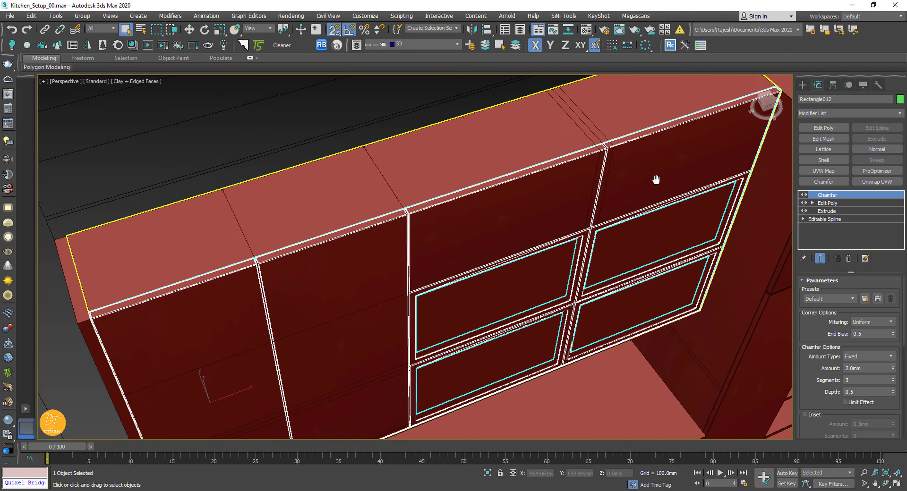
# Step: Move the front vertices of the upper wall carcass along the Y axis
pyautogui.click(468, 168)
pyautogui.press('1')
pyautogui.press('w')
pyautogui.keyDown('alt'); pyautogui.moveTo(440, 247); pyautogui.dragTo(514, 256, button='middle'); pyautogui.keyUp('alt')
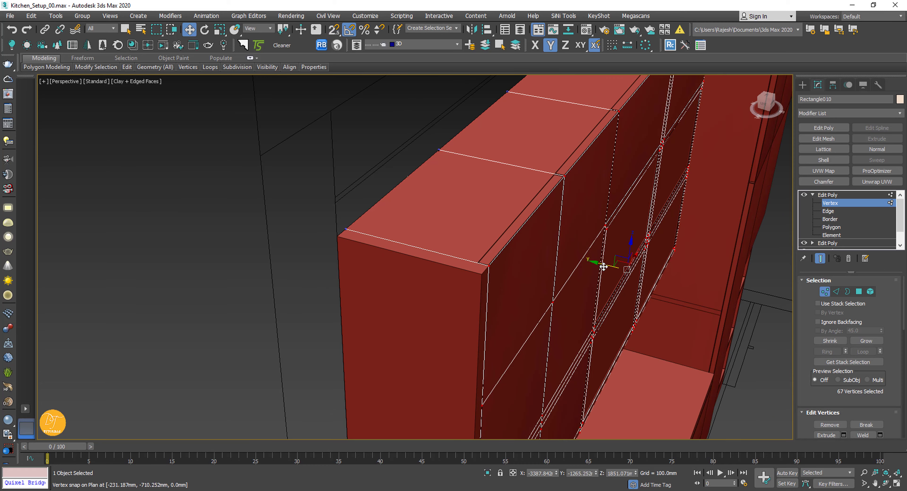
pyautogui.moveTo(603, 266); pyautogui.dragTo(594, 264)
pyautogui.keyDown('alt'); pyautogui.moveTo(594, 263); pyautogui.dragTo(506, 267, button='middle'); pyautogui.keyUp('alt')
pyautogui.press('1')
# Step: Move the front vertices of the tall unit's outer end panel about -21.6 mm along Y and add a Chamfer modifier
pyautogui.click(505, 266)
pyautogui.press('1')
pyautogui.scroll(3, 506, 268)
pyautogui.moveTo(502, 342); pyautogui.dragTo(489, 349)
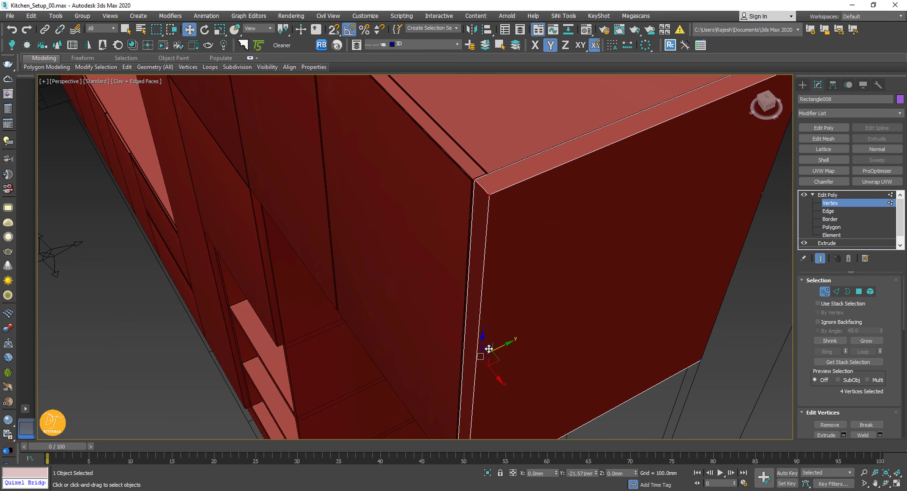
pyautogui.press('1')
pyautogui.click(823, 181)
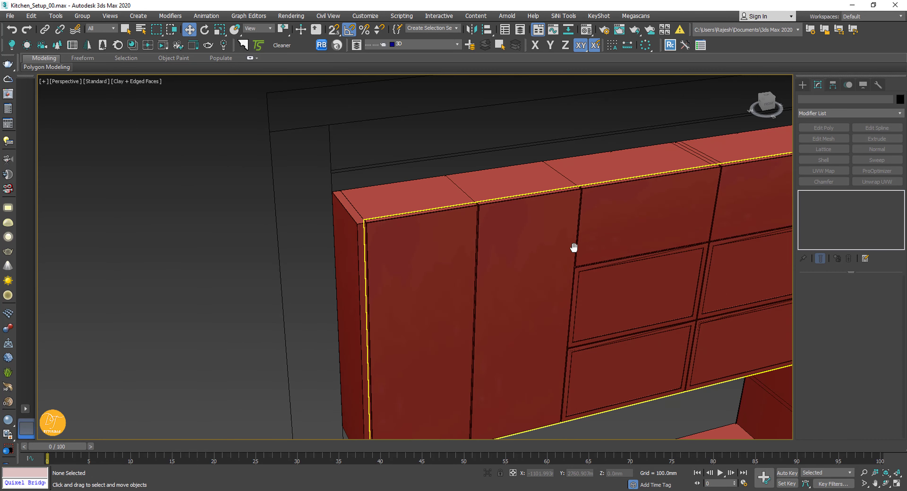
# Step: Isolate the wall carcass, the tall carcass and both end panels in the top wireframe view
pyautogui.click(492, 234)
pyautogui.scroll(-2, 541, 248)
pyautogui.hotkey('alt', 'q')
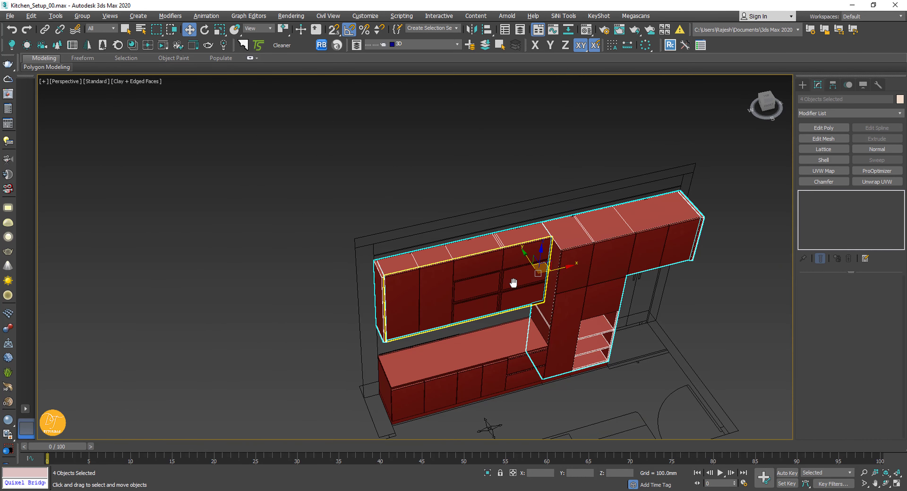
pyautogui.press('F3')
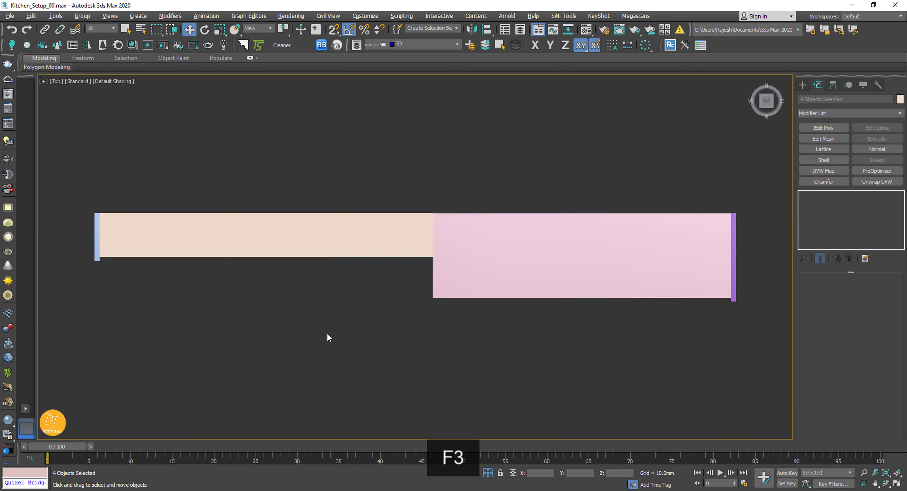
pyautogui.click(802, 85)
pyautogui.click(830, 149)
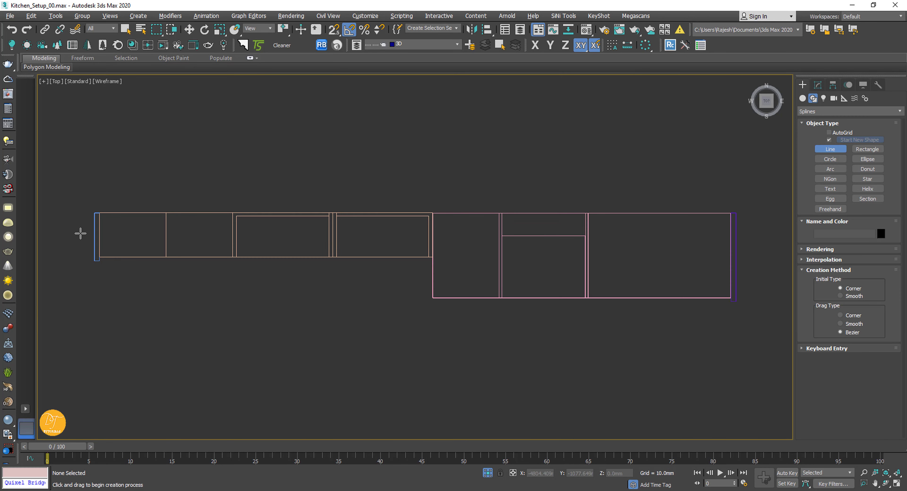
pyautogui.rightClick(81, 233)
pyautogui.click(95, 233)
pyautogui.click(818, 85)
pyautogui.click(726, 242)
# Step: Start a vertex-snapped line along the wall units' front edge to the inner corner and the tall carcass's front corner
pyautogui.click(803, 86)
pyautogui.click(830, 149)
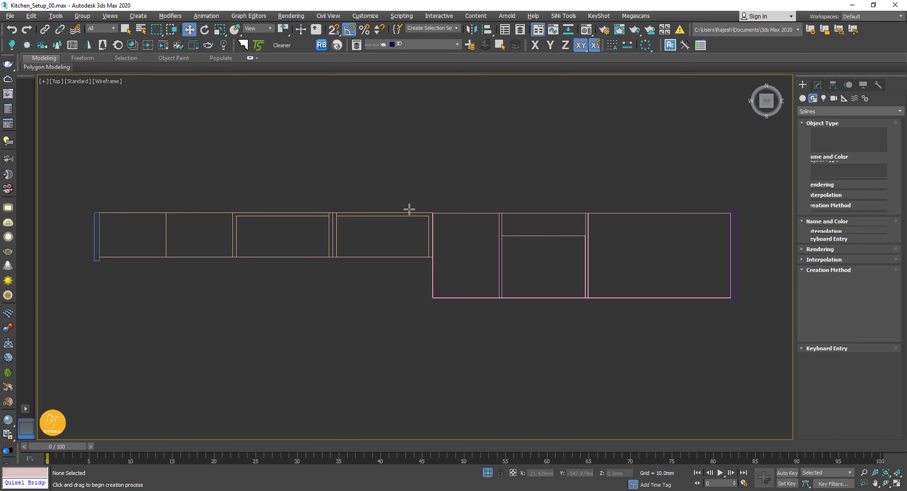
pyautogui.press('s')
pyautogui.scroll(5, 435, 258)
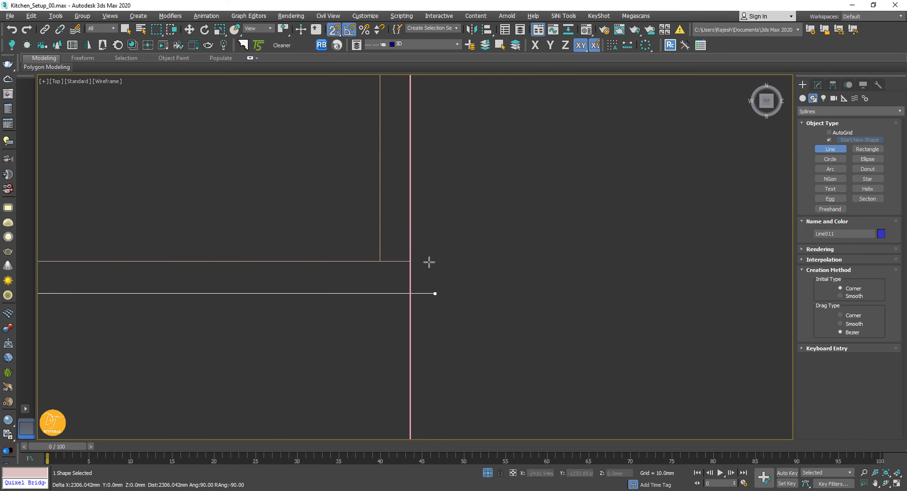
pyautogui.keyDown('shift'); pyautogui.click(411, 261); pyautogui.keyUp('shift')
pyautogui.scroll(-5, 402, 260)
pyautogui.scroll(7, 404, 301)
pyautogui.click(392, 301)
# Step: Continue the line around the tall unit's end panel to the rear corners and close the spline
pyautogui.scroll(-7, 447, 318)
pyautogui.moveTo(669, 335); pyautogui.dragTo(214, 354, button='middle')
pyautogui.scroll(3, 502, 352)
pyautogui.click(503, 350)
pyautogui.scroll(-6, 503, 351)
pyautogui.click(500, 239)
pyautogui.moveTo(245, 261); pyautogui.dragTo(645, 312, button='middle')
pyautogui.scroll(-2, 485, 292)
pyautogui.scroll(6, 148, 285)
pyautogui.click(264, 302)
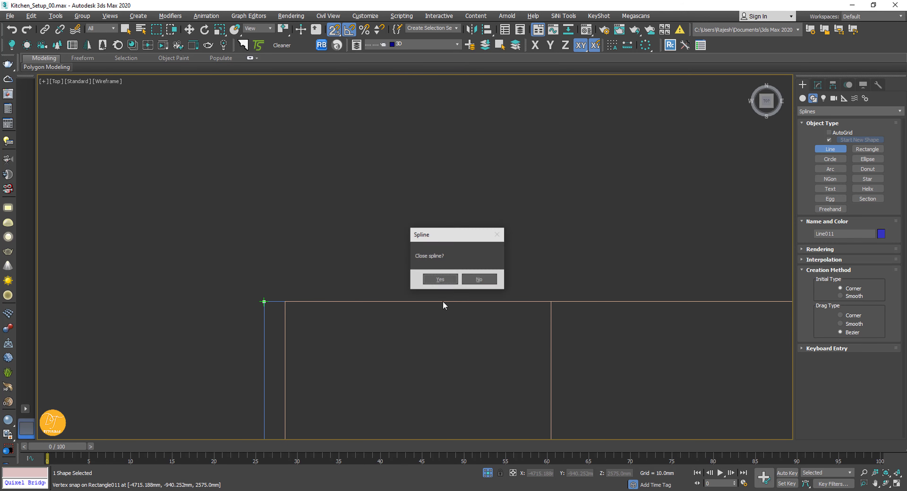
pyautogui.click(440, 280)
# Step: Align the closed outline in Z, its minimum to the maximum of the wall cabinet
pyautogui.press('z')
pyautogui.click(817, 85)
pyautogui.press('1')
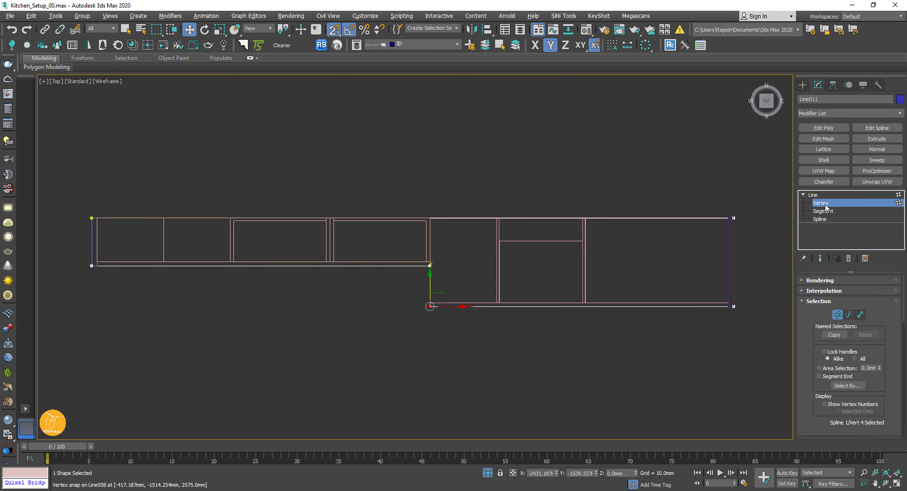
pyautogui.click(824, 206)
pyautogui.press('p')
pyautogui.keyDown('alt'); pyautogui.moveTo(593, 369); pyautogui.dragTo(587, 427, button='middle'); pyautogui.keyUp('alt')
pyautogui.hotkey('alt', 'a')
pyautogui.click(326, 251)
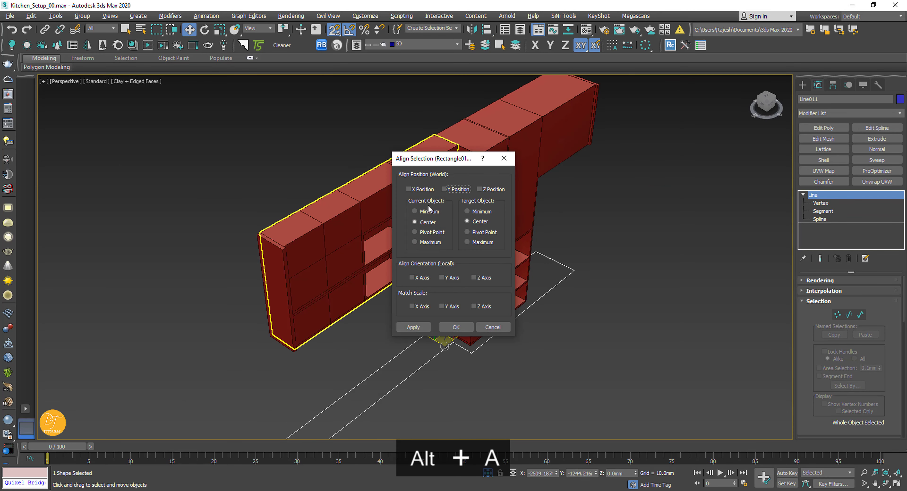
pyautogui.click(425, 211)
pyautogui.click(474, 242)
pyautogui.click(482, 189)
pyautogui.click(457, 326)
# Step: Extrude the outline above the cabinets by 65 mm
pyautogui.click(875, 139)
pyautogui.write('65')
pyautogui.press('Return')
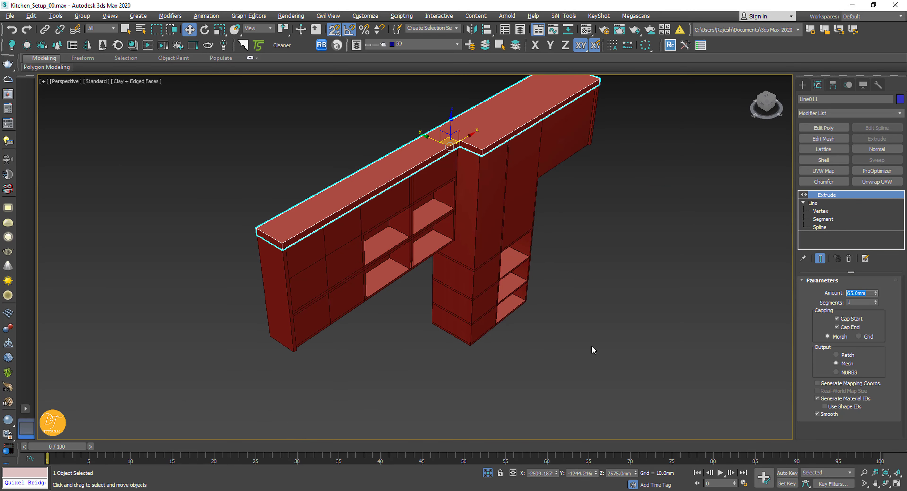
# Step: Compare the top band with the front elevation, trying 80 and 85 mm, and set its extrusion amount to 90 mm
pyautogui.press('f')
pyautogui.press('F3')
pyautogui.scroll(3, 337, 271)
pyautogui.scroll(2, 337, 271)
pyautogui.doubleClick(858, 293)
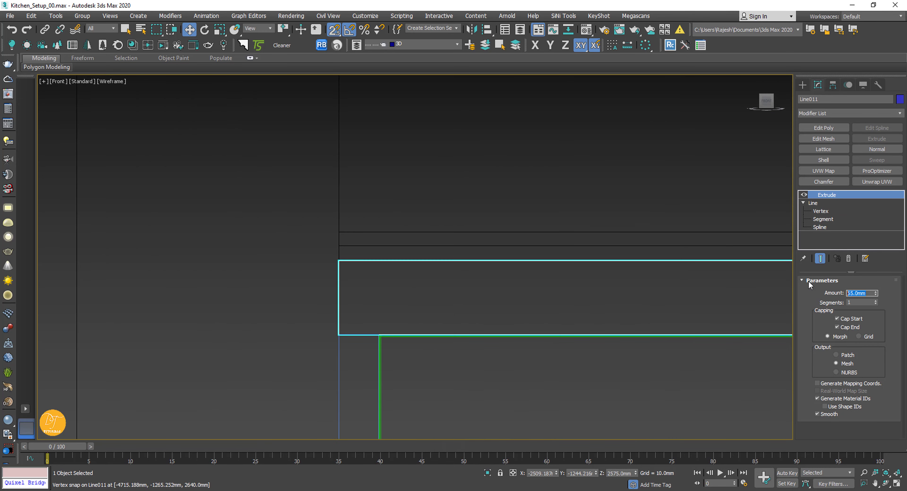
pyautogui.write('80')
pyautogui.press('Return')
pyautogui.write('85')
pyautogui.press('Return')
pyautogui.write('90')
pyautogui.press('Return')
pyautogui.scroll(-5, 670, 217)
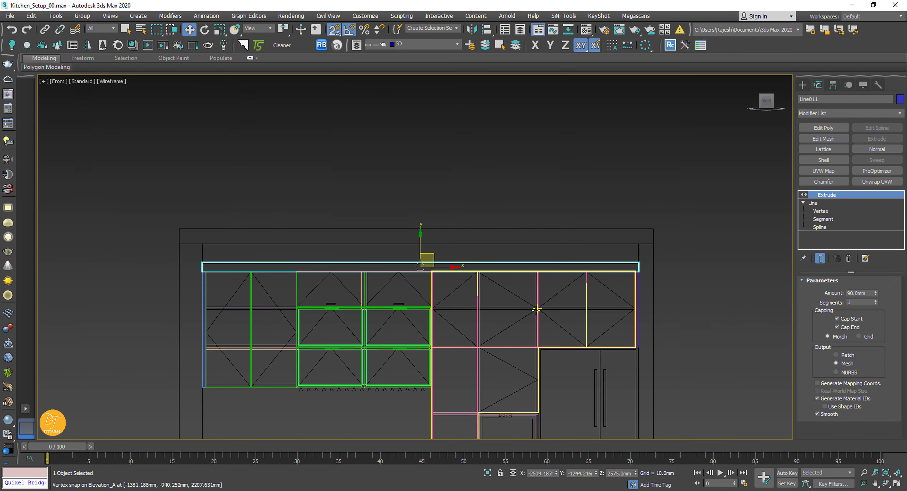
# Step: Examine the extruded top band over the wall and tall units in the shaded perspective view
pyautogui.press('p')
pyautogui.scroll(5, 599, 290)
pyautogui.press('F3')
pyautogui.keyDown('alt'); pyautogui.moveTo(599, 289); pyautogui.dragTo(509, 251, button='middle'); pyautogui.keyUp('alt')
pyautogui.scroll(-3, 509, 252)
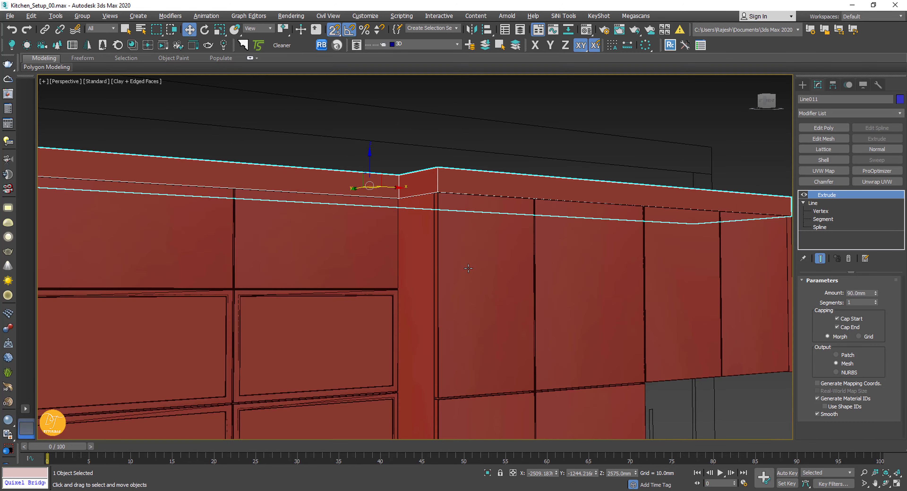
pyautogui.scroll(3, 509, 251)
pyautogui.click(722, 422)
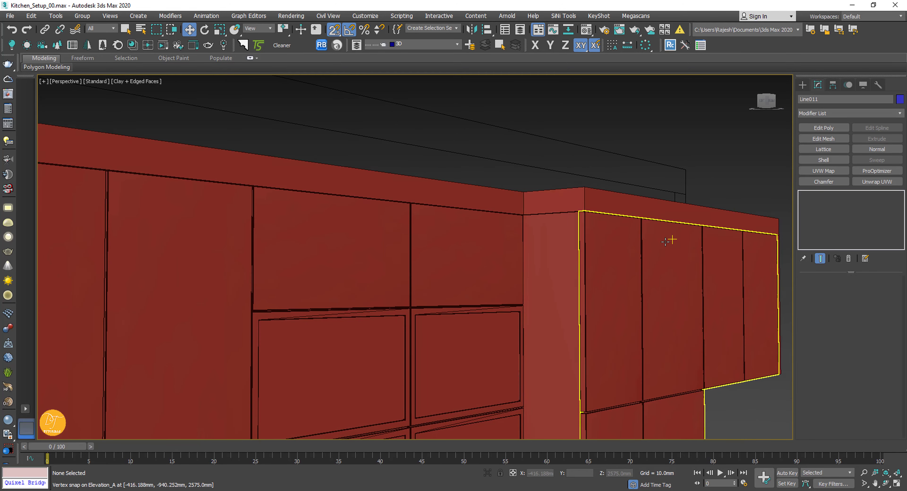
pyautogui.scroll(-5, 671, 239)
pyautogui.scroll(6, 415, 264)
pyautogui.scroll(-4, 415, 264)
# Step: Check the wall units' end panel with its Chamfer modifier, the top band and the grouped cabinet fronts
pyautogui.click(288, 324)
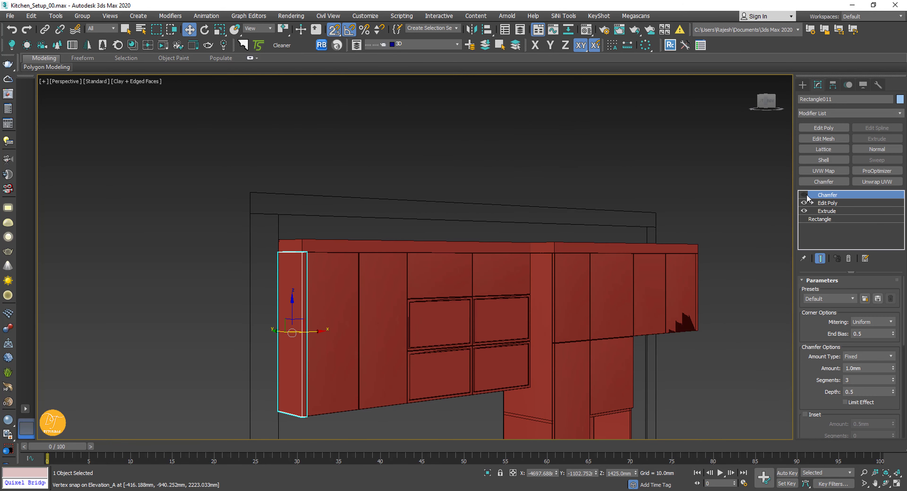
pyautogui.click(293, 247)
pyautogui.click(560, 166)
pyautogui.click(520, 278)
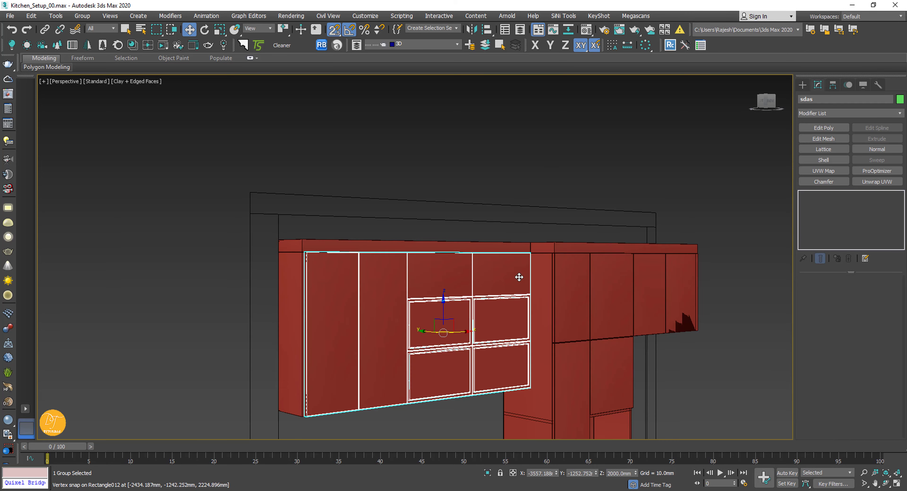
pyautogui.moveTo(520, 277)
pyautogui.keyDown('alt'); pyautogui.mouseDown(button='middle')
pyautogui.moveTo(514, 308)
pyautogui.moveTo(673, 289)
pyautogui.moveTo(493, 316)
pyautogui.moveTo(580, 239)
pyautogui.moveTo(621, 221)
pyautogui.mouseUp(button='middle'); pyautogui.keyUp('alt')
pyautogui.click(465, 331)
# Step: Turn off snapping and save the scene with the whole kitchen displayed
pyautogui.click(668, 246)
pyautogui.press('s')
pyautogui.scroll(-4, 405, 158)
pyautogui.scroll(5, 464, 246)
pyautogui.scroll(-4, 465, 246)
pyautogui.click(9, 15)
pyautogui.click(26, 91)
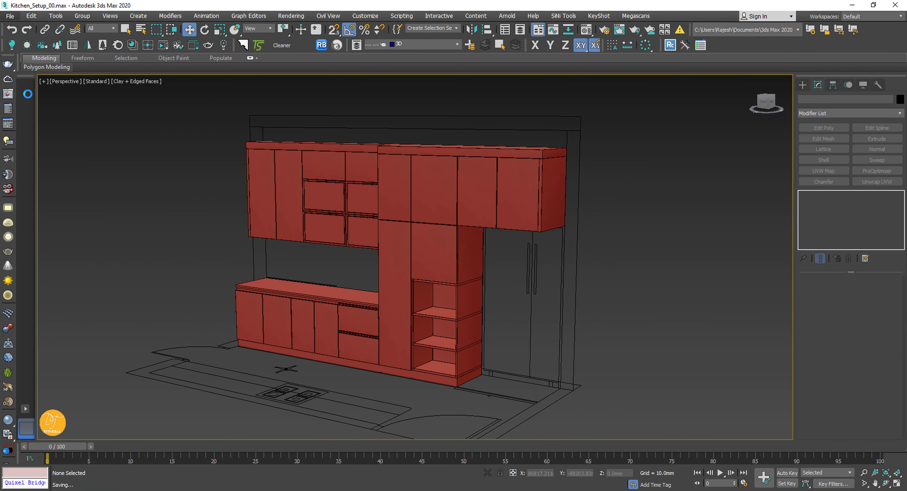
# Step: Select all cabinet objects together with the elevation drawing and add them to the Elevation - A layer
pyautogui.keyDown('alt'); pyautogui.moveTo(437, 214); pyautogui.dragTo(472, 260, button='middle'); pyautogui.keyUp('alt')
pyautogui.scroll(-3, 475, 317)
pyautogui.hotkey('ctrl', 'a')
pyautogui.keyDown('alt'); pyautogui.moveTo(639, 348); pyautogui.dragTo(528, 346, button='middle'); pyautogui.keyUp('alt')
pyautogui.click(520, 30)
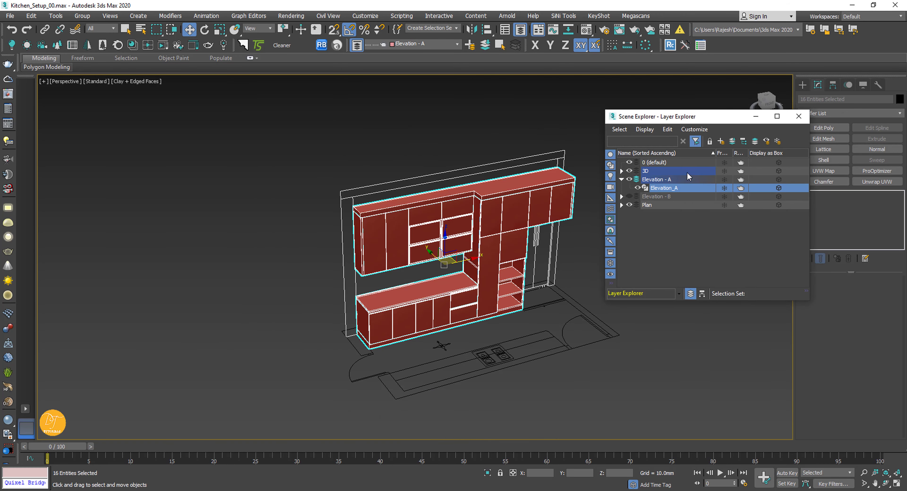
pyautogui.click(731, 140)
# Step: Hide the Elevation - A layer and show the Elevation - B layer
pyautogui.click(621, 179)
pyautogui.click(629, 179)
pyautogui.click(629, 188)
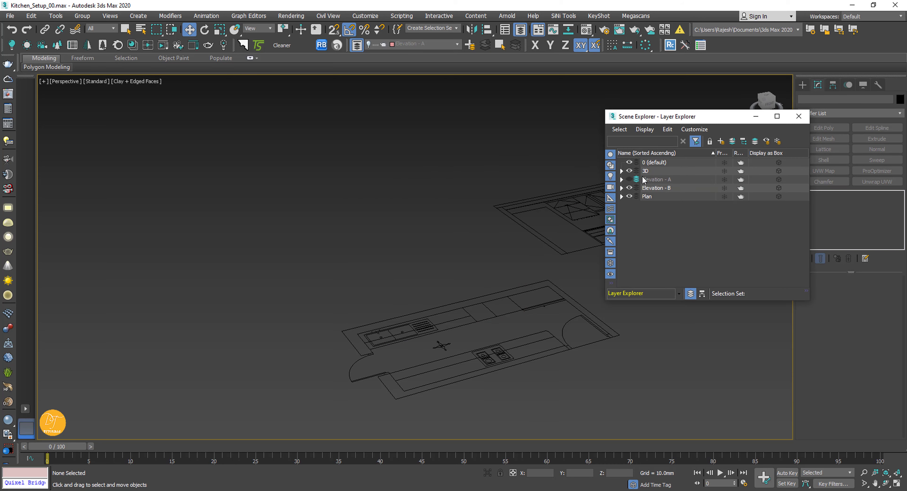
# Step: Create a new layer from the Ceiling object in the 3D layer and name the layer Ceiling
pyautogui.click(621, 171)
pyautogui.click(657, 179)
pyautogui.click(720, 141)
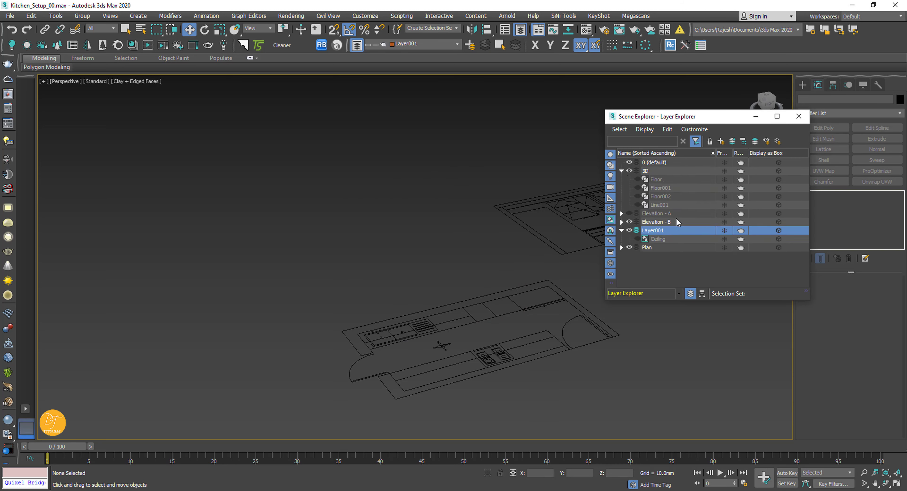
pyautogui.click(653, 230)
pyautogui.click(654, 230)
pyautogui.write('Ceiling')
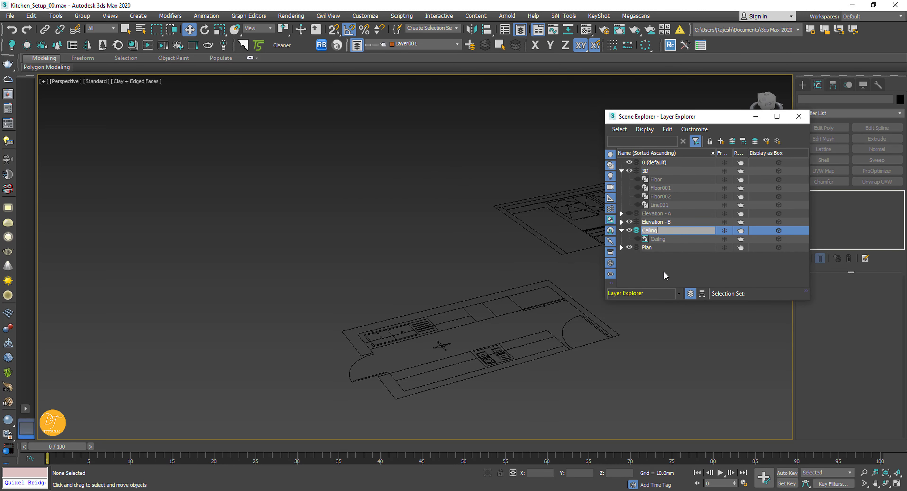
pyautogui.press('Return')
# Step: Check the hidden slabs and add Floor001 and Floor002 to the Ceiling layer
pyautogui.click(637, 179)
pyautogui.click(637, 188)
pyautogui.click(629, 231)
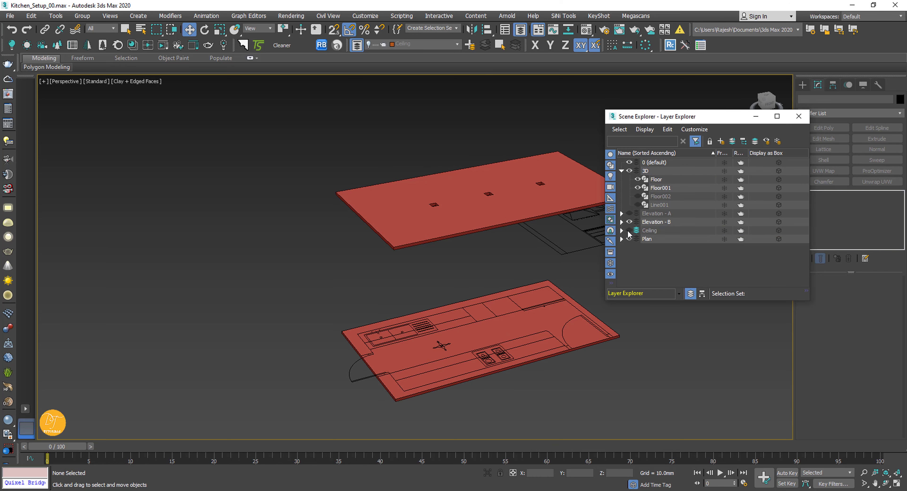
pyautogui.click(636, 230)
pyautogui.click(657, 188)
pyautogui.click(732, 141)
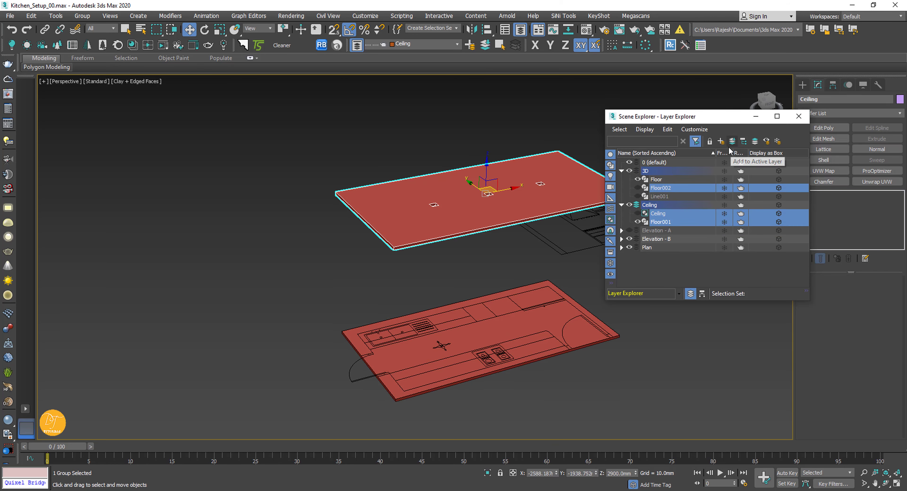
pyautogui.click(621, 205)
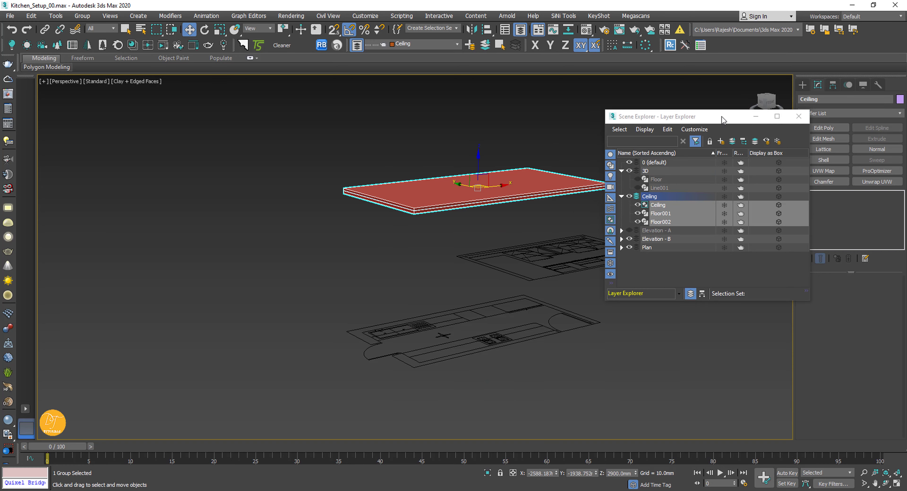
# Step: Hide the Ceiling layer, show the Floor and Line001 wall objects, and select the walls
pyautogui.moveTo(721, 119); pyautogui.dragTo(673, 122)
pyautogui.click(588, 207)
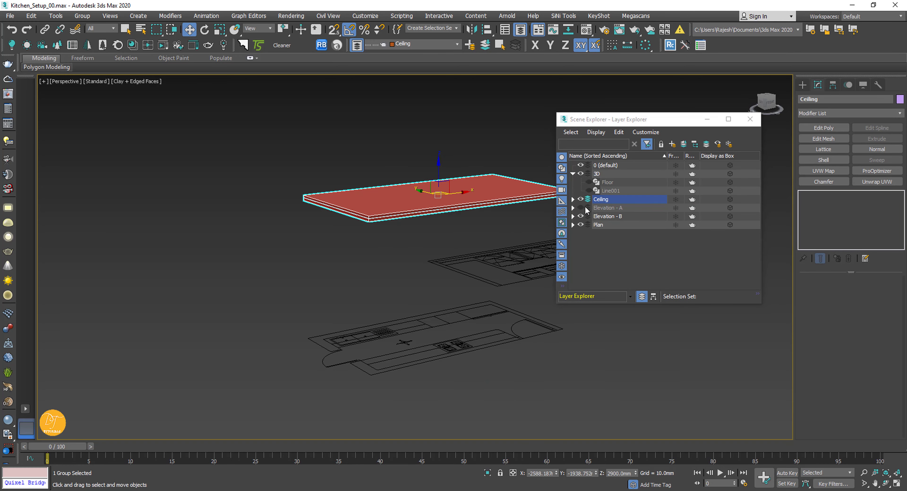
pyautogui.click(580, 199)
pyautogui.click(589, 182)
pyautogui.click(588, 191)
pyautogui.click(610, 190)
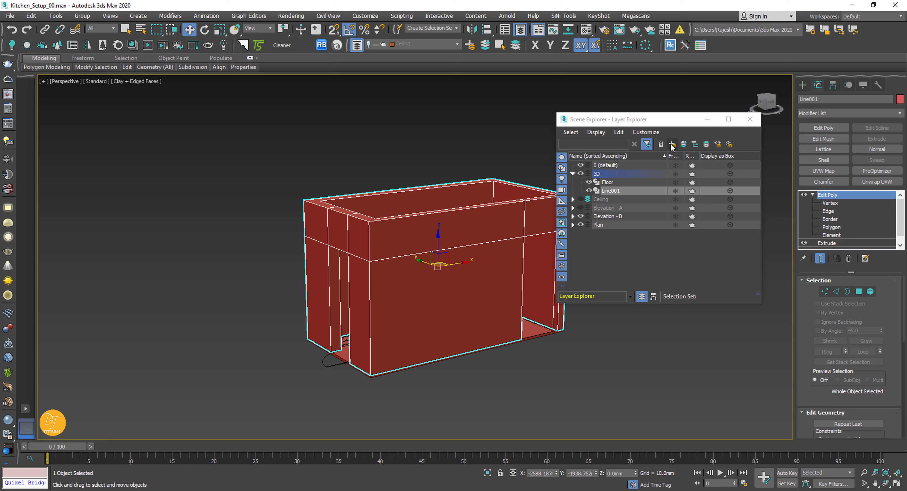
# Step: Create a new layer from the Floor object and name the layer Floor
pyautogui.click(607, 183)
pyautogui.click(672, 144)
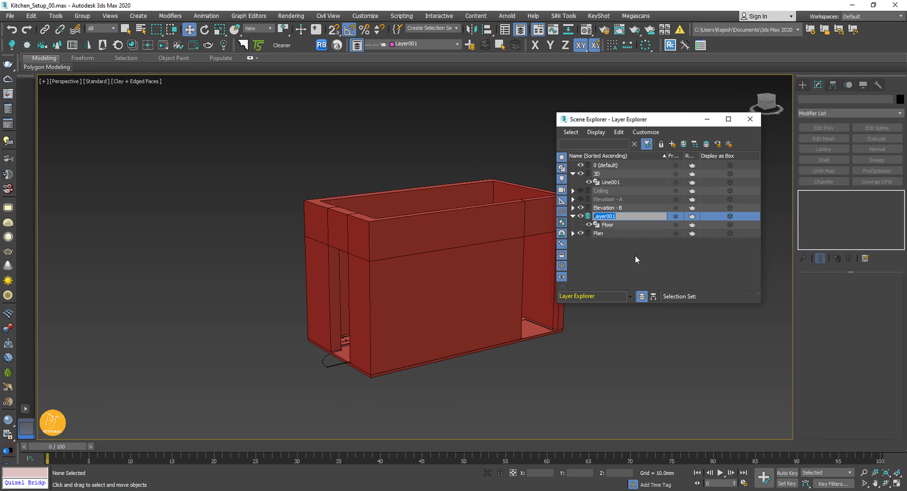
pyautogui.click(663, 270)
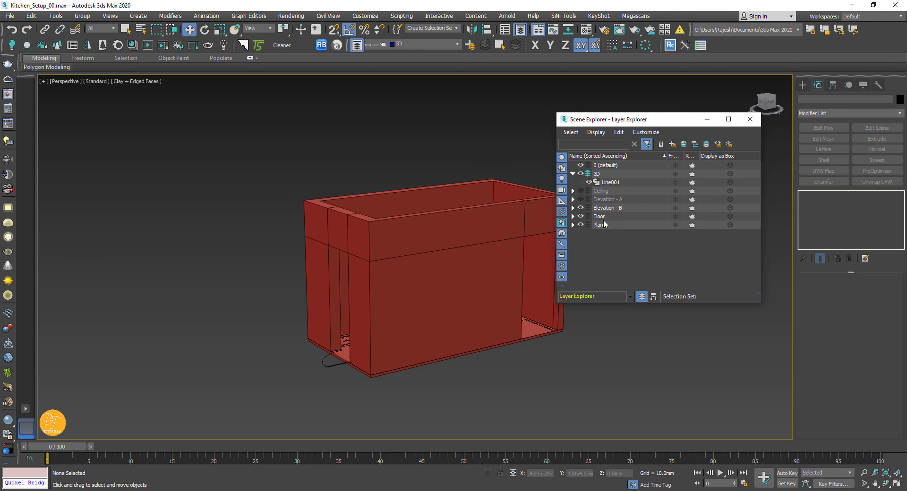
# Step: Hide the 3D layer, keep Elevation - A hidden, and make Elevation - B the current layer
pyautogui.click(581, 174)
pyautogui.click(579, 199)
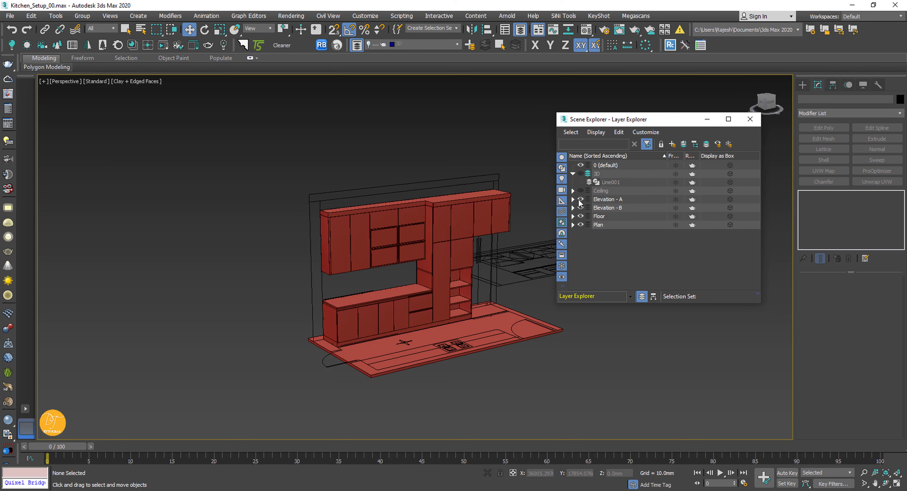
pyautogui.click(579, 199)
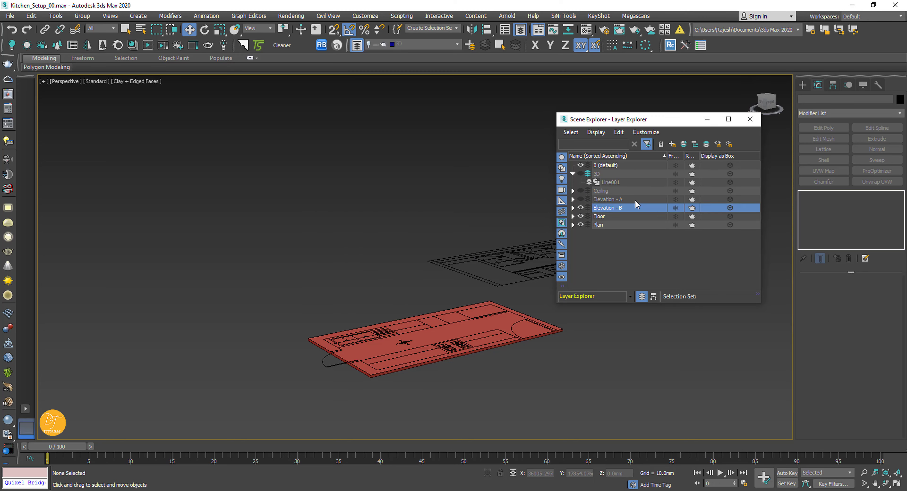
pyautogui.click(750, 119)
# Step: In the top view, move the Elevation_B drawing's pivot to the lower-left corner of its outline with vertex snapping
pyautogui.keyDown('alt'); pyautogui.moveTo(502, 301); pyautogui.dragTo(494, 318, button='middle'); pyautogui.keyUp('alt')
pyautogui.click(574, 228)
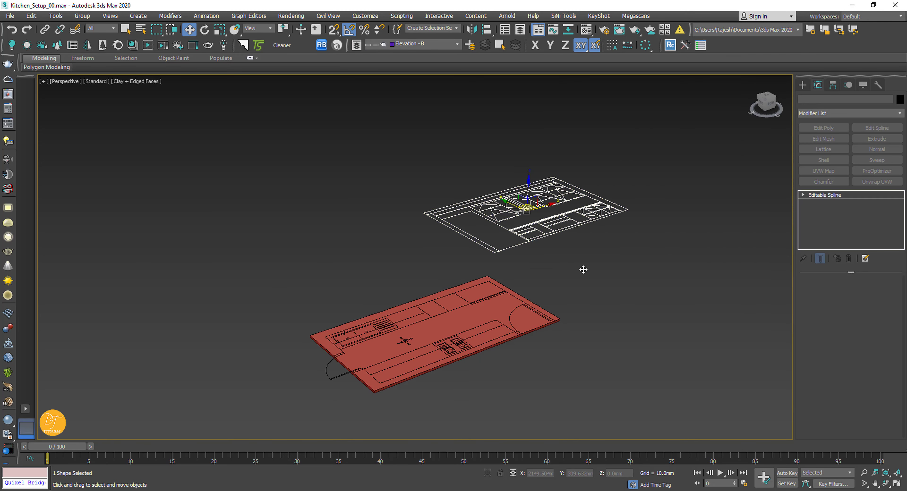
pyautogui.press('t')
pyautogui.scroll(-5, 586, 274)
pyautogui.click(833, 85)
pyautogui.scroll(4, 570, 289)
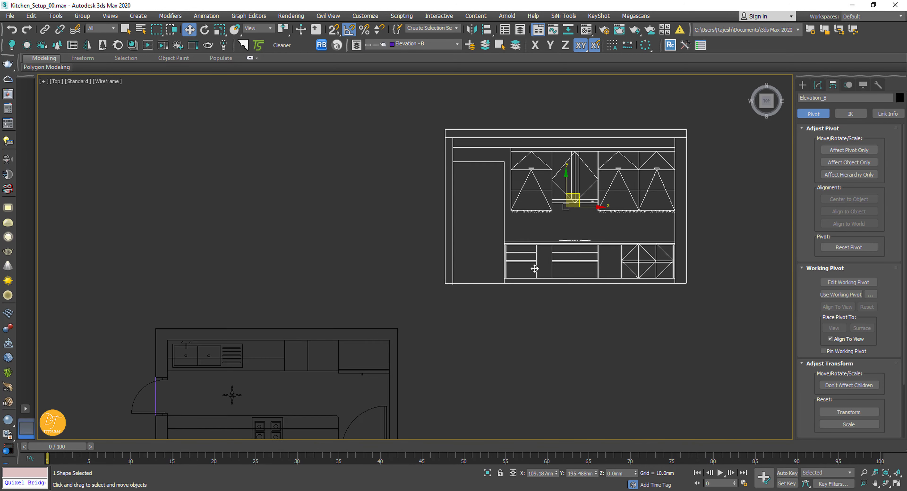
pyautogui.moveTo(569, 289); pyautogui.dragTo(609, 247, button='middle')
pyautogui.press('s')
pyautogui.press('s')
pyautogui.moveTo(598, 208); pyautogui.dragTo(520, 281)
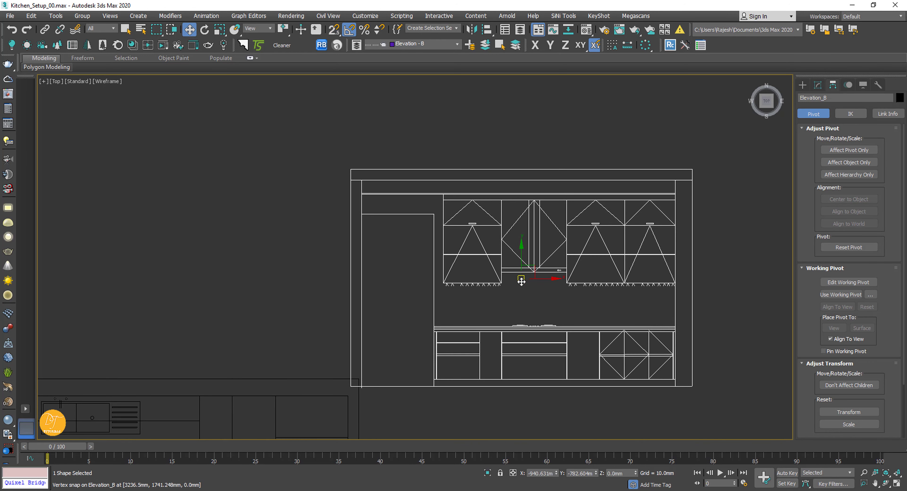
pyautogui.hotkey('ctrl', 'z')
pyautogui.click(849, 150)
pyautogui.scroll(5, 417, 318)
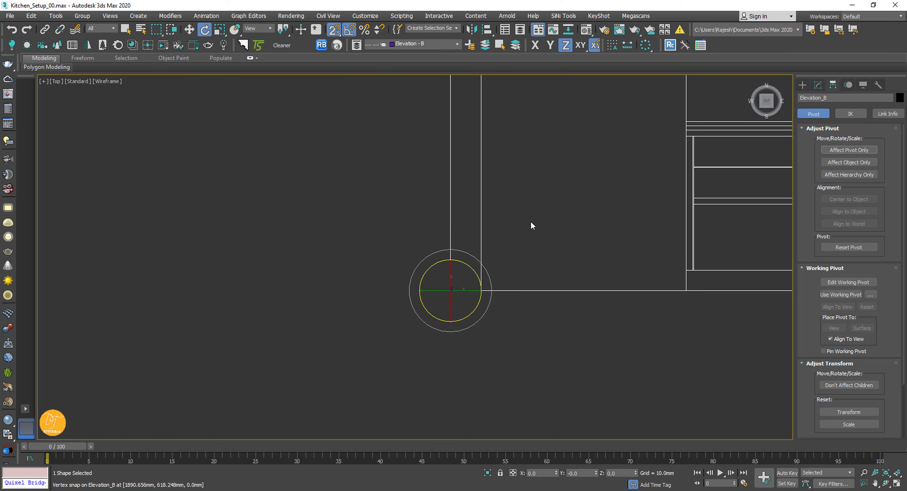
# Step: Rotate the Elevation_B drawing upright and align it with the cooktop-side wall of the plan
pyautogui.scroll(-3, 532, 226)
pyautogui.moveTo(490, 243); pyautogui.dragTo(491, 278)
pyautogui.scroll(-5, 501, 218)
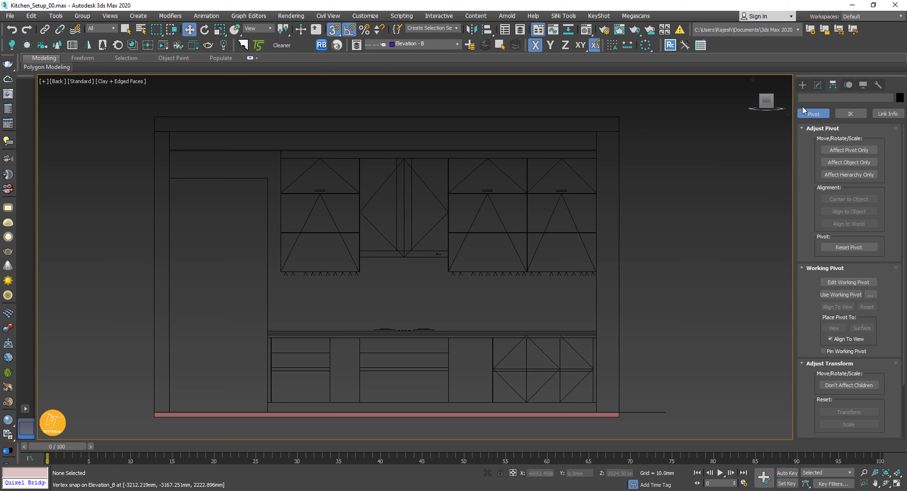
# Step: In the back view, trace the base cabinet run of Elevation B with a 3334 × 655 mm rectangle
pyautogui.click(802, 84)
pyautogui.click(868, 149)
pyautogui.scroll(3, 451, 417)
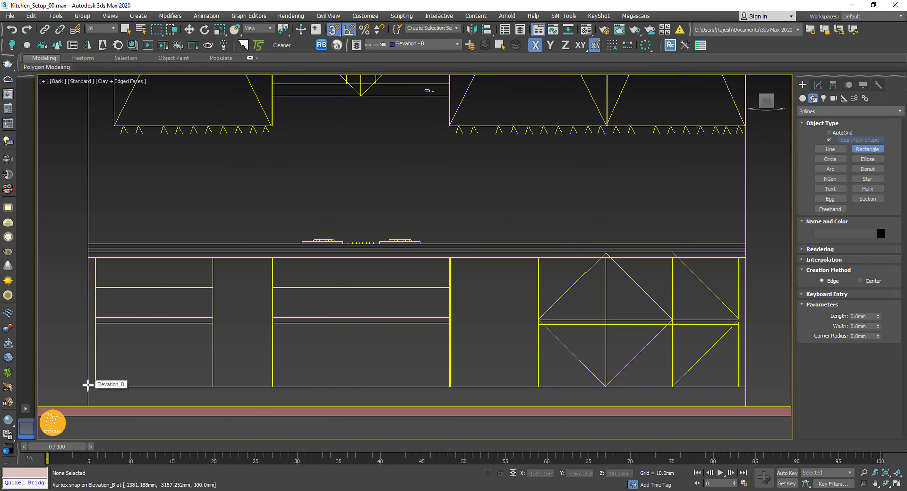
pyautogui.moveTo(88, 257); pyautogui.dragTo(744, 386)
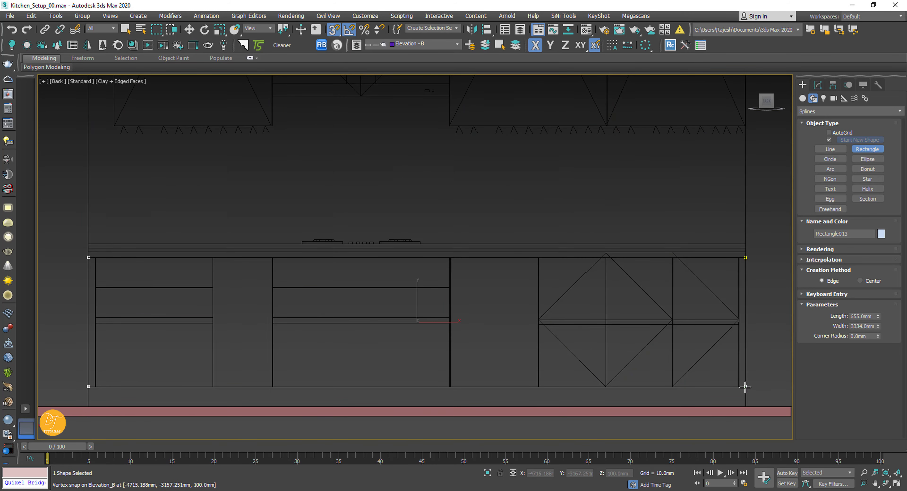
pyautogui.rightClick(764, 329)
# Step: Extrude the base cabinet and plinth rectangles together by 300 mm
pyautogui.press('p')
pyautogui.keyDown('alt'); pyautogui.moveTo(765, 329); pyautogui.dragTo(607, 310, button='middle'); pyautogui.keyUp('alt')
pyautogui.moveTo(607, 309); pyautogui.dragTo(549, 281)
pyautogui.keyDown('alt'); pyautogui.click(566, 165); pyautogui.keyUp('alt')
pyautogui.click(817, 85)
pyautogui.click(876, 138)
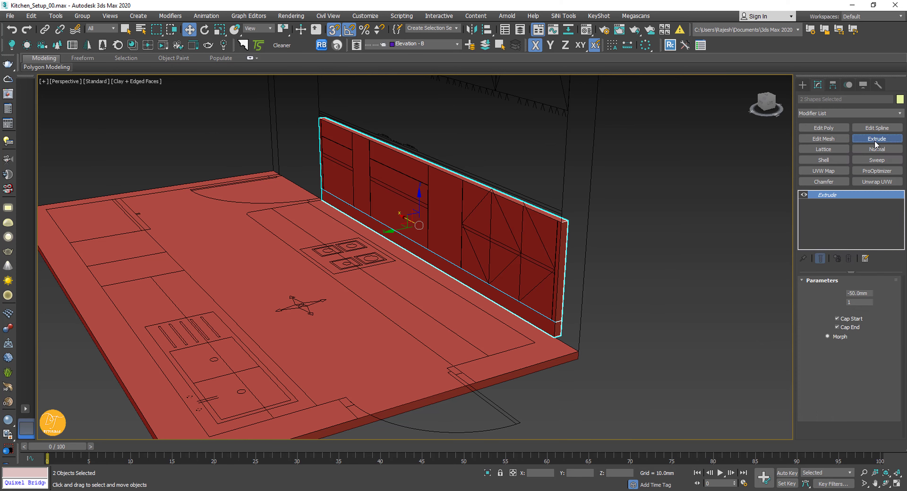
pyautogui.moveTo(869, 293); pyautogui.dragTo(787, 293)
pyautogui.write('300')
pyautogui.press('Return')
# Step: Collapse the extruded cabinet body and plinth to editable poly objects
pyautogui.click(517, 332)
pyautogui.keyDown('ctrl'); pyautogui.click(539, 274); pyautogui.keyUp('ctrl')
pyautogui.rightClick(827, 195)
pyautogui.click(807, 280)
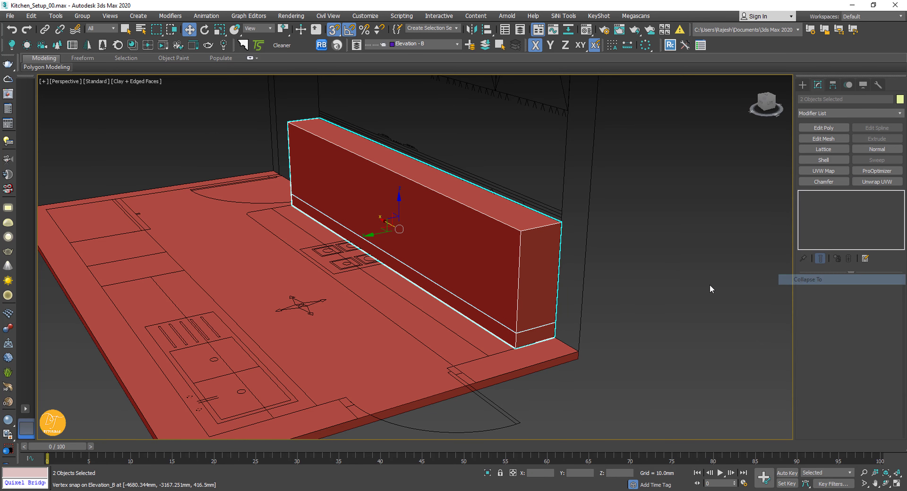
pyautogui.click(542, 305)
pyautogui.click(539, 331)
pyautogui.rightClick(830, 195)
pyautogui.click(850, 263)
# Step: Extend the plinth's front vertices to the countertop's front edge in the plan
pyautogui.press('1')
pyautogui.keyDown('alt'); pyautogui.moveTo(581, 346); pyautogui.dragTo(367, 243, button='middle'); pyautogui.keyUp('alt')
pyautogui.moveTo(363, 224); pyautogui.dragTo(405, 317)
pyautogui.press('t')
pyautogui.press('F3')
pyautogui.scroll(-2, 404, 348)
pyautogui.moveTo(387, 302); pyautogui.dragTo(424, 357, button='middle')
pyautogui.press('s')
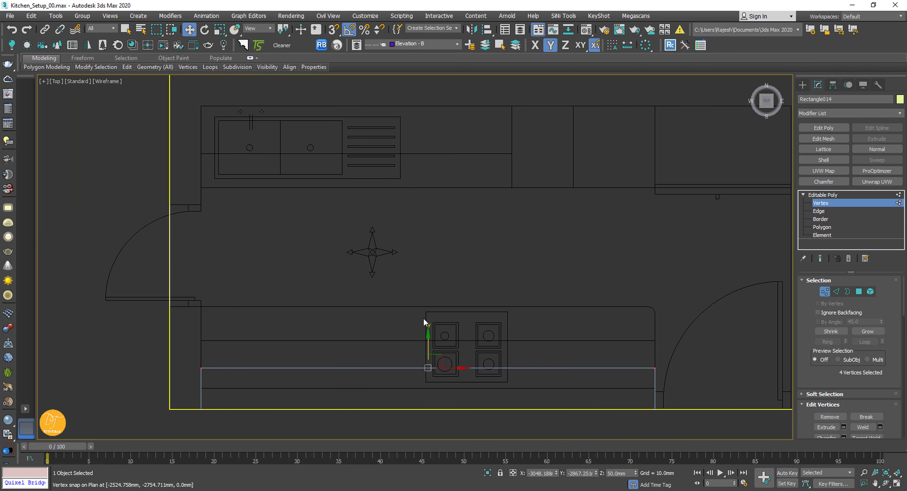
pyautogui.click(828, 204)
# Step: Draw a guide rectangle at the countertop's front corner, set its length to 25 mm and snap it to that edge
pyautogui.click(563, 368)
pyautogui.click(801, 85)
pyautogui.click(866, 149)
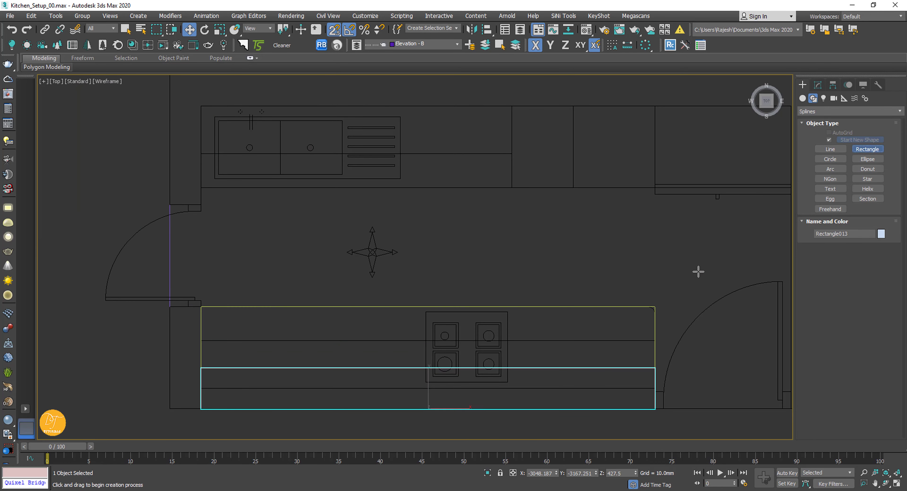
pyautogui.scroll(3, 111, 323)
pyautogui.moveTo(291, 278); pyautogui.dragTo(265, 291)
pyautogui.rightClick(265, 290)
pyautogui.click(818, 85)
pyautogui.hotkey('ctrl', 'z')
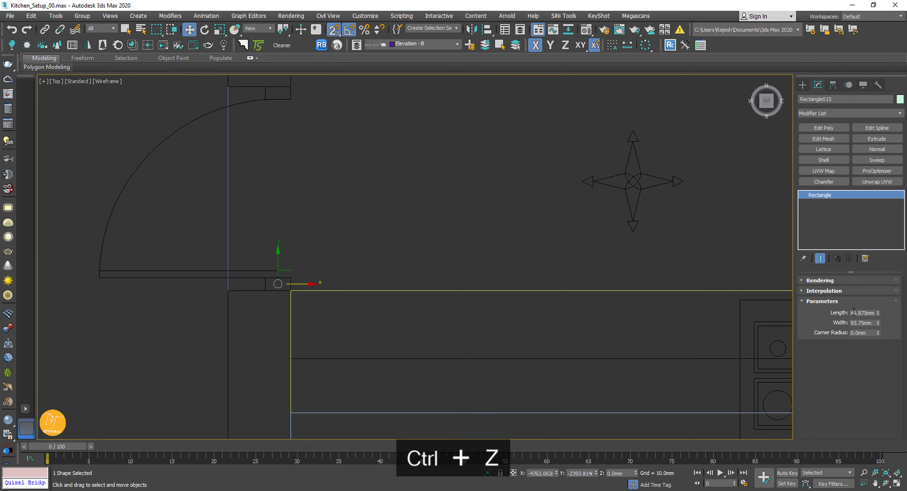
pyautogui.press('Return')
pyautogui.scroll(4, 360, 334)
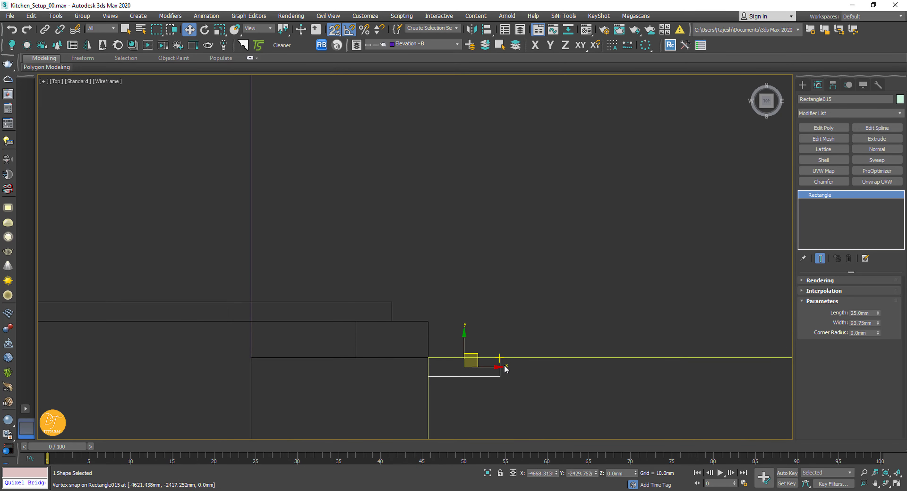
# Step: Extend the cabinet body's front vertices to the inner edge of the 25 mm guide rectangle
pyautogui.scroll(-5, 378, 173)
pyautogui.click(598, 303)
pyautogui.click(824, 291)
pyautogui.scroll(-3, 586, 305)
pyautogui.moveTo(586, 305); pyautogui.dragTo(316, 317, button='middle')
pyautogui.moveTo(168, 303); pyautogui.dragTo(567, 341)
pyautogui.scroll(4, 183, 292)
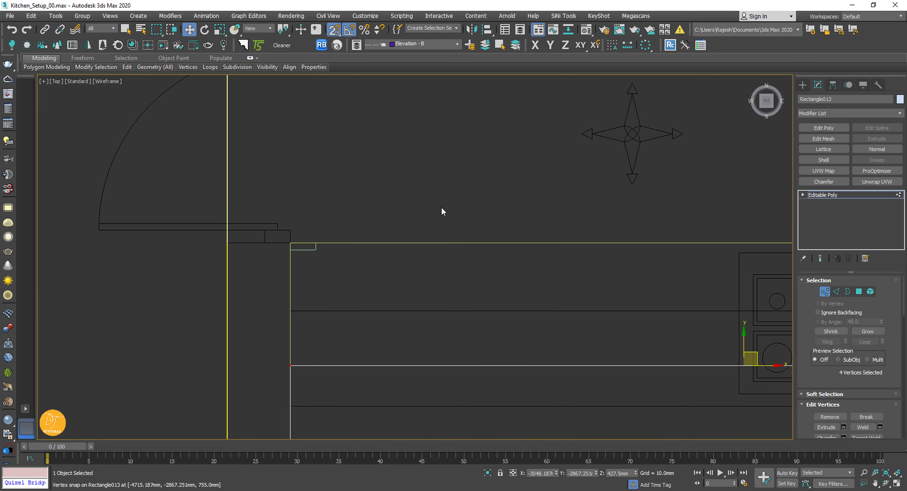
pyautogui.moveTo(292, 364); pyautogui.dragTo(314, 250)
pyautogui.press('1')
# Step: Delete the 25 mm guide rectangle at the countertop corner
pyautogui.scroll(-3, 362, 264)
pyautogui.scroll(6, 352, 255)
pyautogui.click(286, 294)
pyautogui.press('Delete')
pyautogui.scroll(-6, 287, 294)
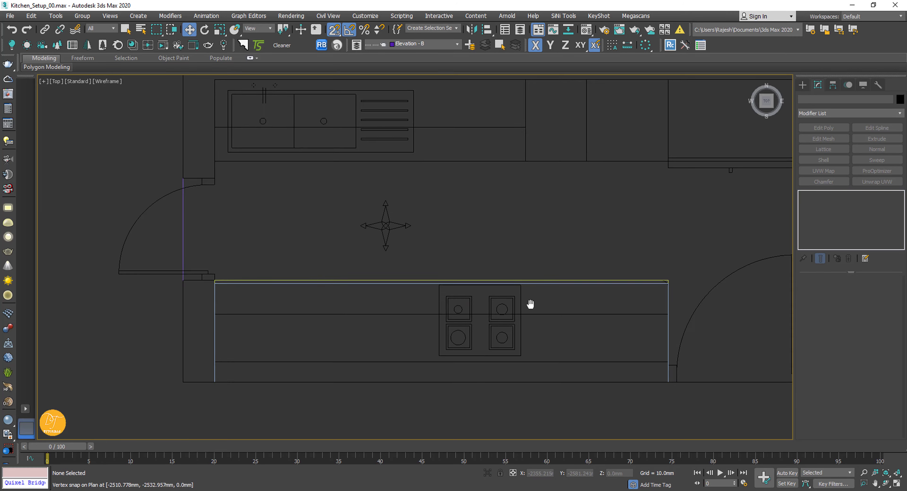
# Step: In the back view, trace the narrow filler strip beside the first drawer unit with a rectangle
pyautogui.press('f')
pyautogui.click(58, 81)
pyautogui.click(76, 169)
pyautogui.scroll(5, 324, 296)
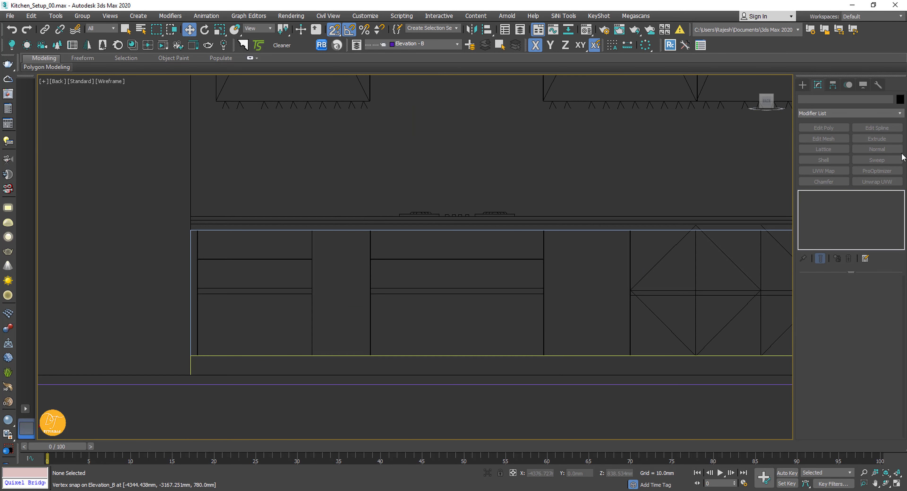
pyautogui.hotkey('shift', 'r')
pyautogui.scroll(3, 256, 247)
pyautogui.moveTo(256, 246); pyautogui.dragTo(326, 117, button='middle')
pyautogui.scroll(-4, 325, 117)
pyautogui.moveTo(616, 178); pyautogui.dragTo(512, 285, button='middle')
pyautogui.scroll(6, 195, 222)
pyautogui.moveTo(194, 222); pyautogui.dragTo(418, 116, button='middle')
pyautogui.moveTo(367, 116); pyautogui.dragTo(369, 125, button='middle')
pyautogui.scroll(-1, 356, 96)
pyautogui.moveTo(344, 87)
pyautogui.mouseDown()
pyautogui.moveTo(348, 326)
pyautogui.moveTo(357, 326)
pyautogui.mouseUp()
# Step: Trace the first drawer unit's fronts as rectangles in one shape, making the bottom front 594 × 322 mm
pyautogui.scroll(3, 395, 103)
pyautogui.moveTo(395, 103); pyautogui.dragTo(293, 249, button='middle')
pyautogui.scroll(-1, 294, 249)
pyautogui.moveTo(158, 217)
pyautogui.mouseDown()
pyautogui.moveTo(174, 228)
pyautogui.moveTo(616, 333)
pyautogui.mouseUp()
pyautogui.click(829, 140)
pyautogui.moveTo(300, 298); pyautogui.dragTo(320, 215, button='middle')
pyautogui.moveTo(212, 200); pyautogui.dragTo(321, 250)
pyautogui.moveTo(279, 216); pyautogui.dragTo(277, 179, button='middle')
pyautogui.moveTo(261, 170); pyautogui.dragTo(718, 417)
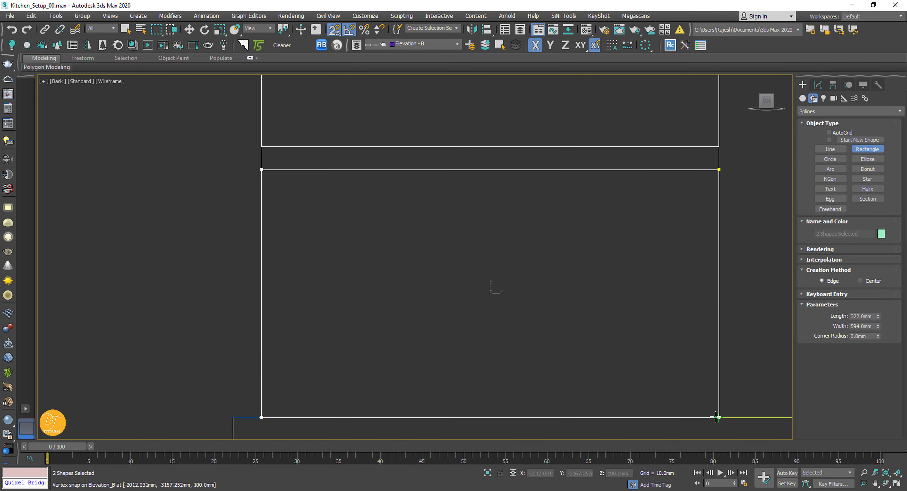
# Step: Trace the three drawer fronts of the wider drawer unit below the cooktop with rectangles
pyautogui.moveTo(717, 417); pyautogui.dragTo(358, 428, button='middle')
pyautogui.scroll(-3, 358, 428)
pyautogui.scroll(2, 463, 240)
pyautogui.moveTo(462, 239); pyautogui.dragTo(255, 219, button='middle')
pyautogui.moveTo(275, 133); pyautogui.dragTo(769, 212)
pyautogui.moveTo(274, 216)
pyautogui.mouseDown()
pyautogui.moveTo(432, 289)
pyautogui.moveTo(763, 298)
pyautogui.mouseUp()
pyautogui.moveTo(287, 325); pyautogui.dragTo(281, 209, button='middle')
pyautogui.moveTo(269, 198); pyautogui.dragTo(757, 375)
# Step: Trace the tall panel next to the wide drawer unit and the first door front, about 339 × 655 mm
pyautogui.scroll(-4, 636, 340)
pyautogui.scroll(3, 727, 273)
pyautogui.moveTo(727, 273); pyautogui.dragTo(376, 223, button='middle')
pyautogui.moveTo(287, 138)
pyautogui.mouseDown()
pyautogui.moveTo(371, 280)
pyautogui.moveTo(459, 390)
pyautogui.mouseUp()
pyautogui.moveTo(483, 178)
pyautogui.mouseDown(button='middle')
pyautogui.moveTo(289, 200)
pyautogui.moveTo(398, 283)
pyautogui.mouseUp(button='middle')
pyautogui.scroll(2, 289, 200)
pyautogui.moveTo(364, 223); pyautogui.dragTo(496, 313)
pyautogui.moveTo(496, 314); pyautogui.dragTo(377, 137, button='middle')
pyautogui.moveTo(496, 314)
pyautogui.mouseDown()
pyautogui.moveTo(422, 399)
pyautogui.moveTo(430, 402)
pyautogui.mouseUp()
pyautogui.scroll(-2, 404, 359)
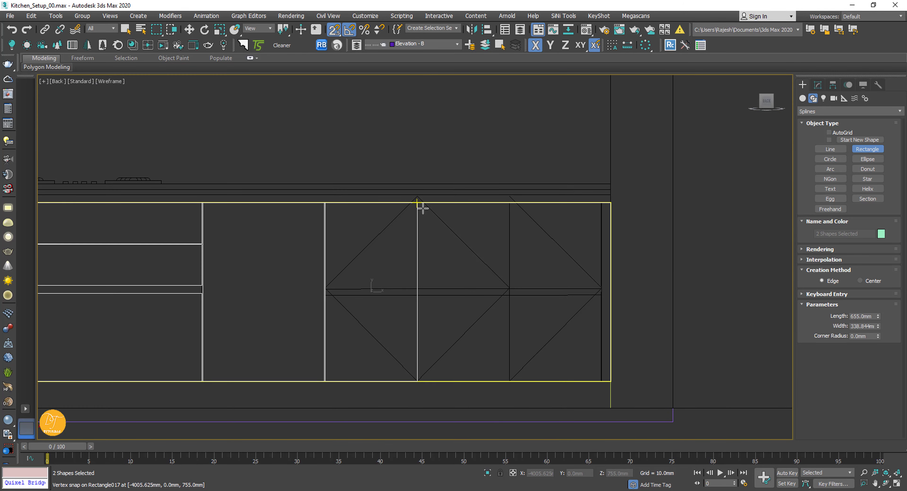
# Step: Trace the remaining door fronts up to the end filler, making the last one about 336 × 655 mm
pyautogui.moveTo(494, 332); pyautogui.dragTo(458, 331, button='middle')
pyautogui.scroll(4, 596, 216)
pyautogui.moveTo(99, 161); pyautogui.dragTo(341, 266)
pyautogui.scroll(-2, 283, 225)
pyautogui.moveTo(310, 309); pyautogui.dragTo(310, 179, button='middle')
pyautogui.moveTo(341, 267); pyautogui.dragTo(370, 418)
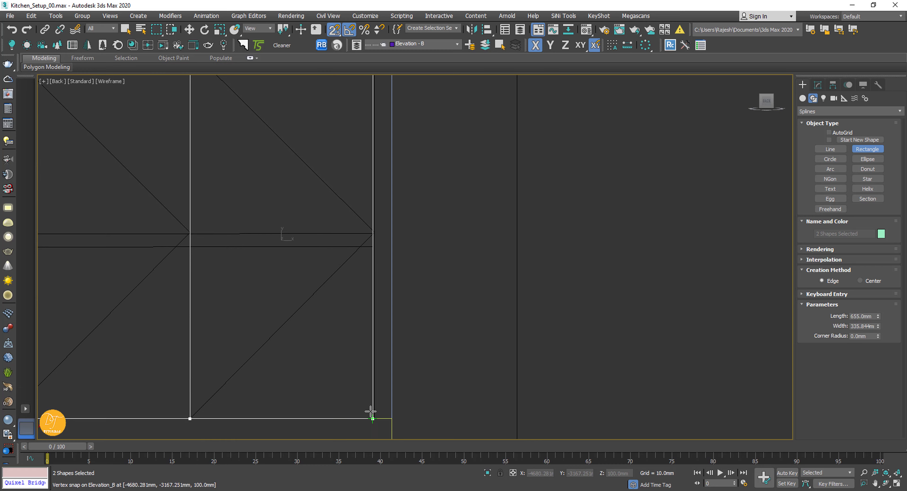
pyautogui.scroll(-3, 423, 338)
pyautogui.scroll(-2, 414, 348)
# Step: Attach the traced filler strips, drawer fronts and door fronts into a single editable spline
pyautogui.press('w')
pyautogui.press('p')
pyautogui.moveTo(413, 331)
pyautogui.keyDown('alt'); pyautogui.mouseDown(button='middle')
pyautogui.moveTo(481, 332)
pyautogui.moveTo(409, 335)
pyautogui.mouseUp(button='middle'); pyautogui.keyUp('alt')
pyautogui.scroll(-3, 409, 335)
pyautogui.scroll(2, 409, 336)
pyautogui.click(817, 85)
pyautogui.click(860, 314)
pyautogui.scroll(-5, 884, 319)
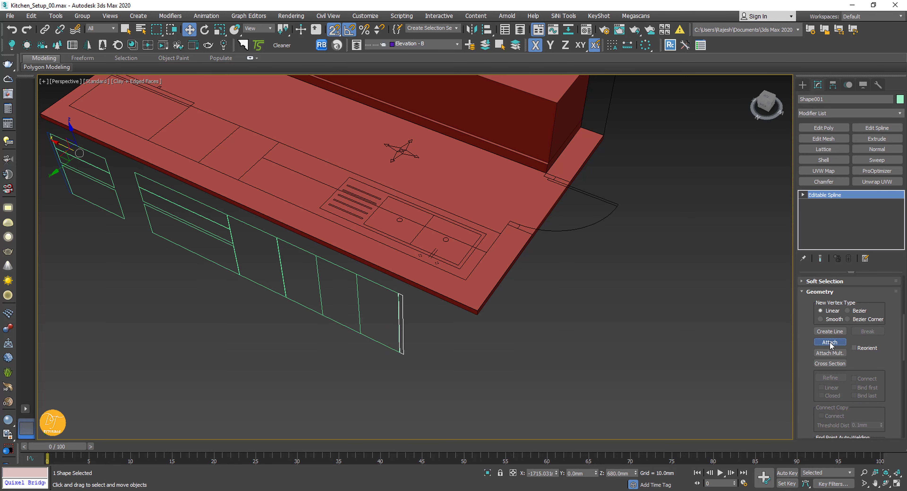
pyautogui.scroll(4, 265, 273)
pyautogui.scroll(-6, 265, 273)
pyautogui.scroll(3, 378, 299)
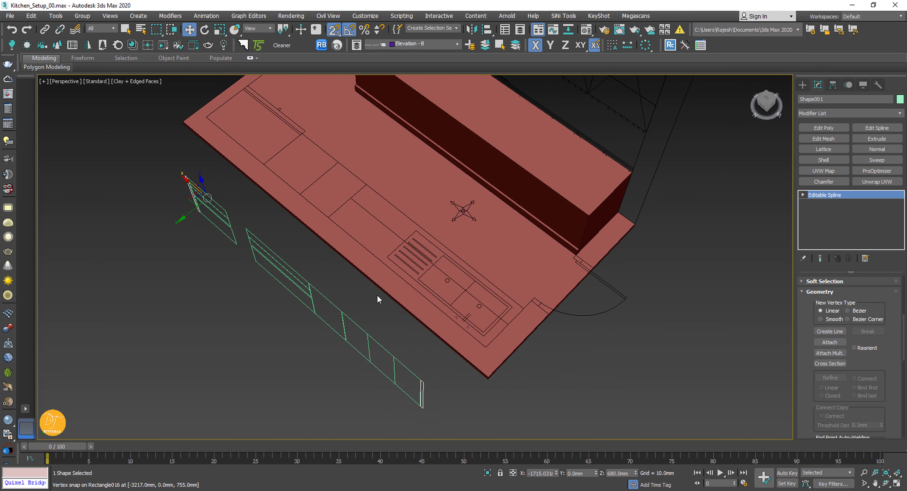
# Step: Move the combined front outlines onto the base cabinet's front face and extrude them into solid fronts
pyautogui.click(570, 212)
pyautogui.click(456, 326)
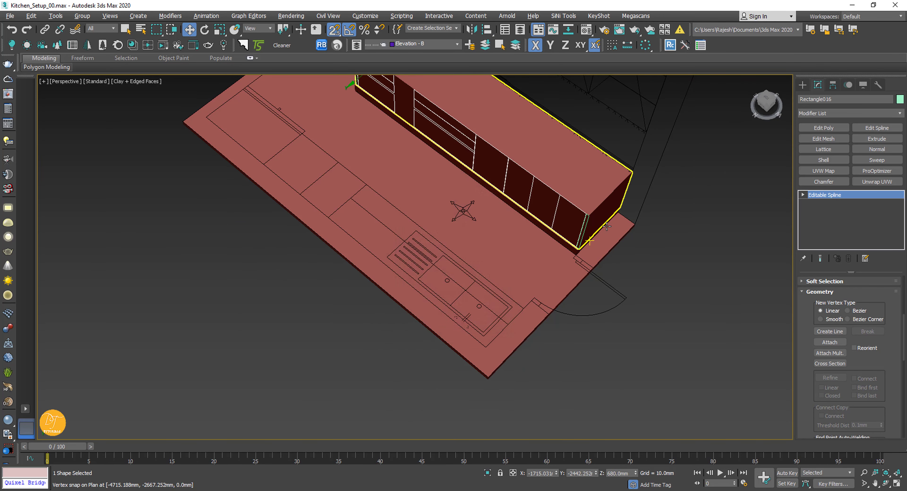
pyautogui.scroll(5, 606, 226)
pyautogui.click(877, 138)
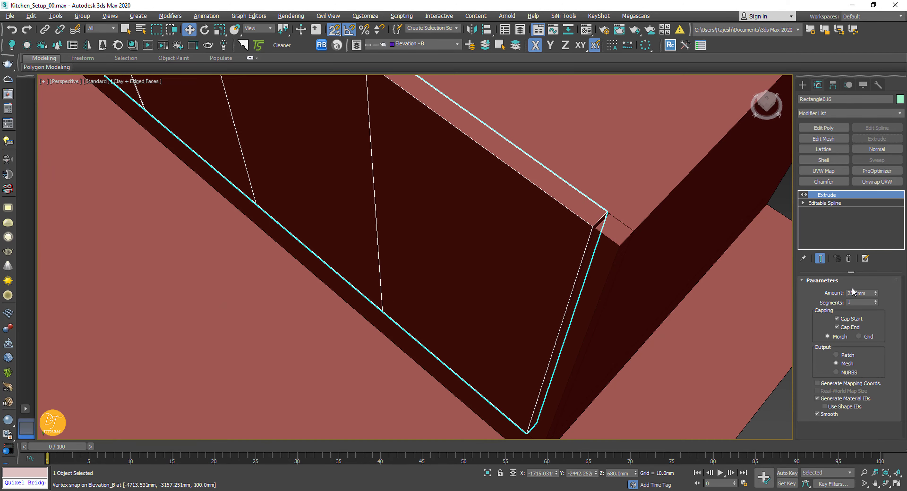
pyautogui.scroll(-10, 563, 299)
pyautogui.keyDown('alt'); pyautogui.moveTo(563, 299); pyautogui.dragTo(521, 376, button='middle'); pyautogui.keyUp('alt')
pyautogui.scroll(-5, 459, 249)
# Step: In the front view, trace the countertop strips above the base cabinets with rectangles
pyautogui.press('f')
pyautogui.click(768, 134)
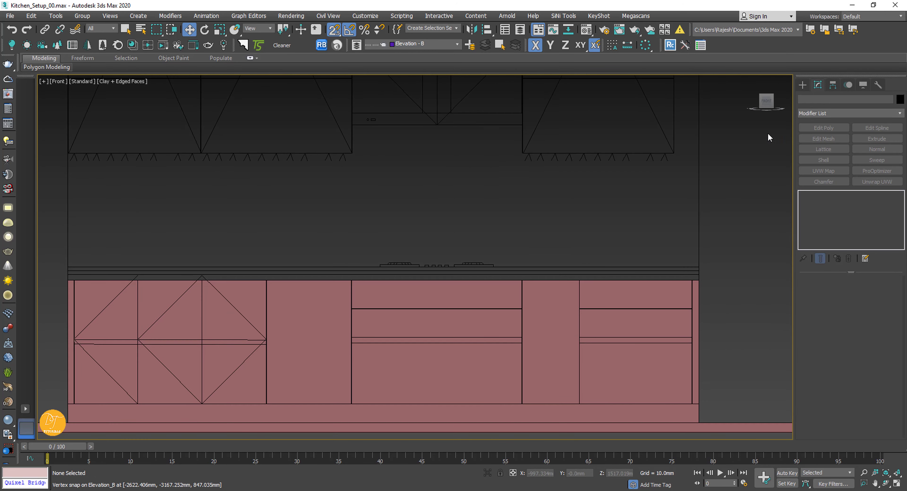
pyautogui.hotkey('shift', 'r')
pyautogui.moveTo(69, 269); pyautogui.dragTo(688, 280)
# Step: Extrude the two traced countertop strips, the upper one by 300 mm and the lower one by 275 mm
pyautogui.press('p')
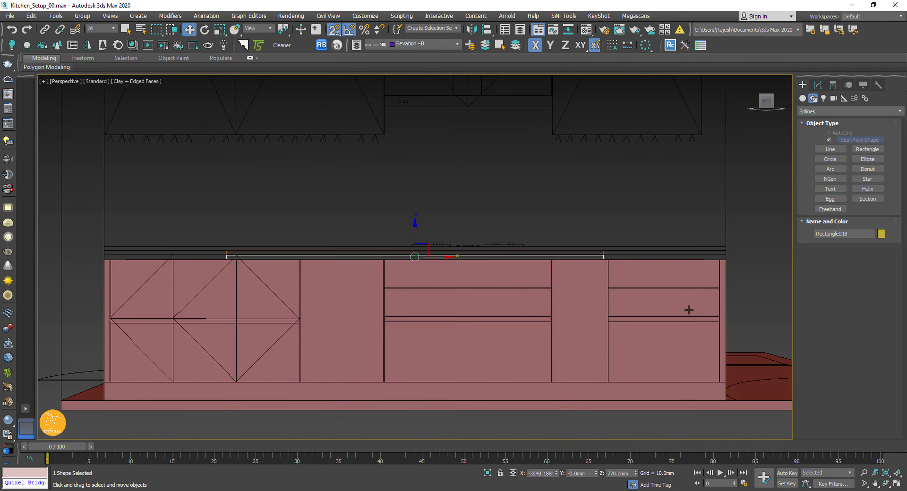
pyautogui.keyDown('alt'); pyautogui.moveTo(688, 310); pyautogui.dragTo(598, 318, button='middle'); pyautogui.keyUp('alt')
pyautogui.moveTo(571, 243); pyautogui.dragTo(526, 305)
pyautogui.press('1')
pyautogui.click(544, 274)
pyautogui.click(877, 138)
pyautogui.moveTo(868, 293); pyautogui.dragTo(735, 295)
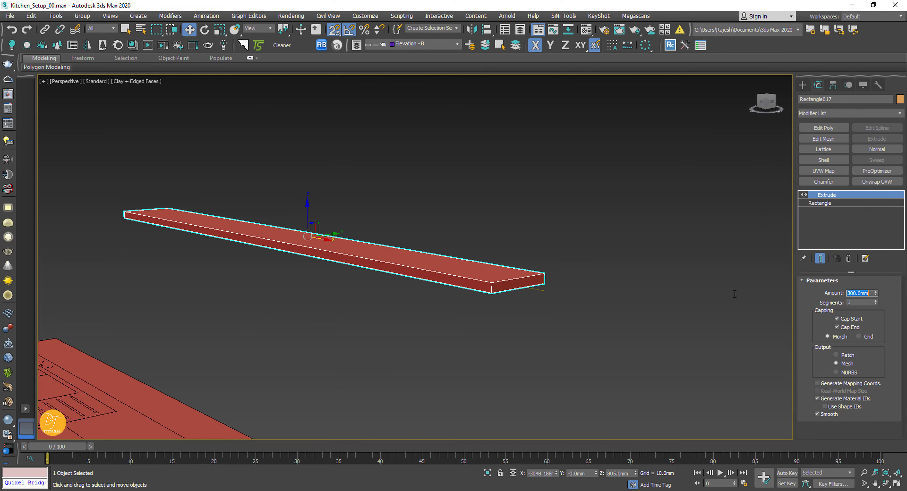
pyautogui.click(542, 289)
pyautogui.click(876, 139)
pyautogui.moveTo(868, 293); pyautogui.dragTo(735, 294)
pyautogui.write('275')
pyautogui.press('Return')
# Step: Align both countertop strips with the base cabinet on the Y position only, minimum to minimum
pyautogui.moveTo(577, 253); pyautogui.dragTo(499, 303)
pyautogui.scroll(-3, 563, 299)
pyautogui.keyDown('alt'); pyautogui.moveTo(598, 302); pyautogui.dragTo(528, 348, button='middle'); pyautogui.keyUp('alt')
pyautogui.hotkey('alt', 'a')
pyautogui.click(528, 348)
pyautogui.click(443, 190)
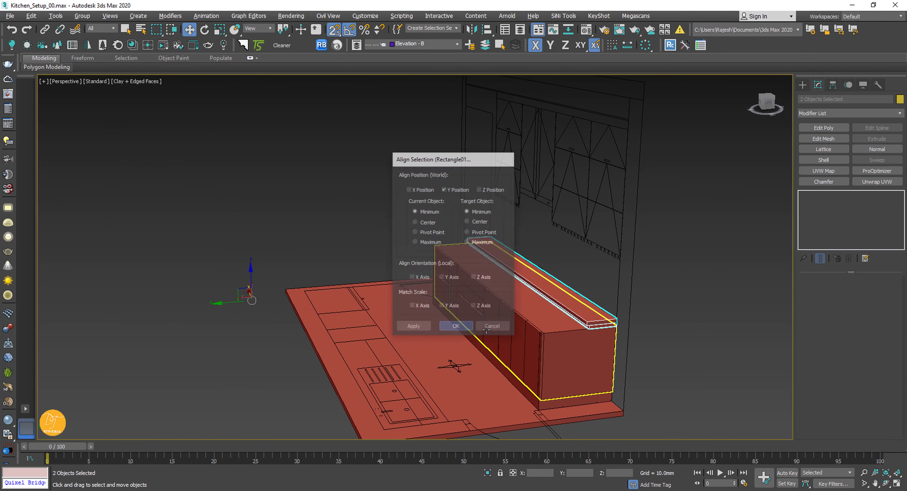
# Step: Add Edit Poly to both countertop strips and move their front vertices along Y to the cabinet's front edge
pyautogui.scroll(4, 563, 317)
pyautogui.keyDown('alt'); pyautogui.moveTo(563, 316); pyautogui.dragTo(492, 240, button='middle'); pyautogui.keyUp('alt')
pyautogui.click(822, 128)
pyautogui.click(824, 292)
pyautogui.moveTo(428, 176); pyautogui.dragTo(483, 269)
pyautogui.keyDown('alt'); pyautogui.moveTo(483, 269); pyautogui.dragTo(577, 260, button='middle'); pyautogui.keyUp('alt')
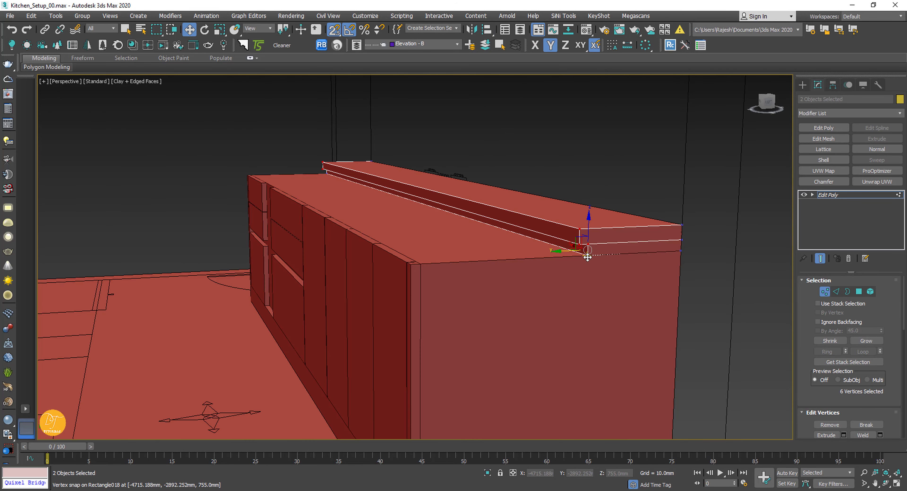
pyautogui.moveTo(588, 256); pyautogui.dragTo(421, 263)
pyautogui.press('1')
pyautogui.keyDown('alt'); pyautogui.moveTo(478, 275); pyautogui.dragTo(552, 247, button='middle'); pyautogui.keyUp('alt')
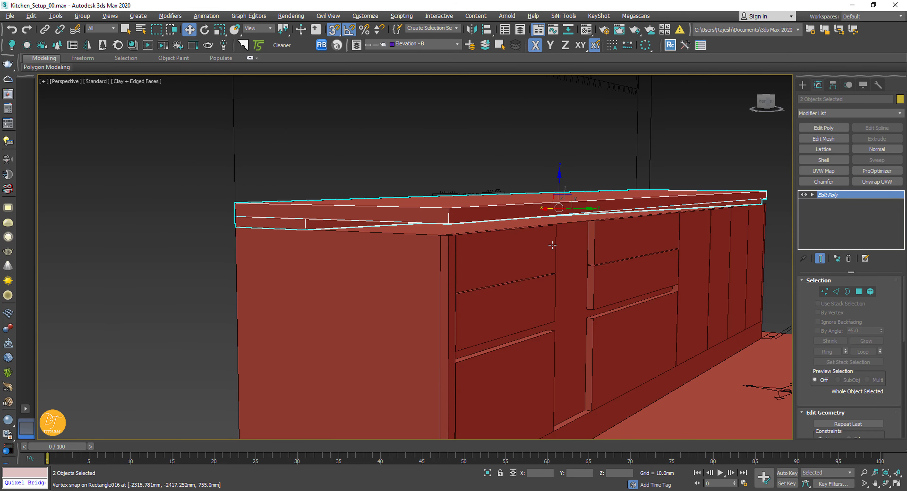
# Step: Snap the lower strip's remaining front corner vertices into line with the base cabinet's front
pyautogui.press('1')
pyautogui.scroll(4, 284, 220)
pyautogui.moveTo(289, 207); pyautogui.dragTo(336, 270)
pyautogui.moveTo(639, 288); pyautogui.dragTo(693, 259)
pyautogui.keyDown('alt'); pyautogui.moveTo(669, 282); pyautogui.dragTo(475, 296, button='middle'); pyautogui.keyUp('alt')
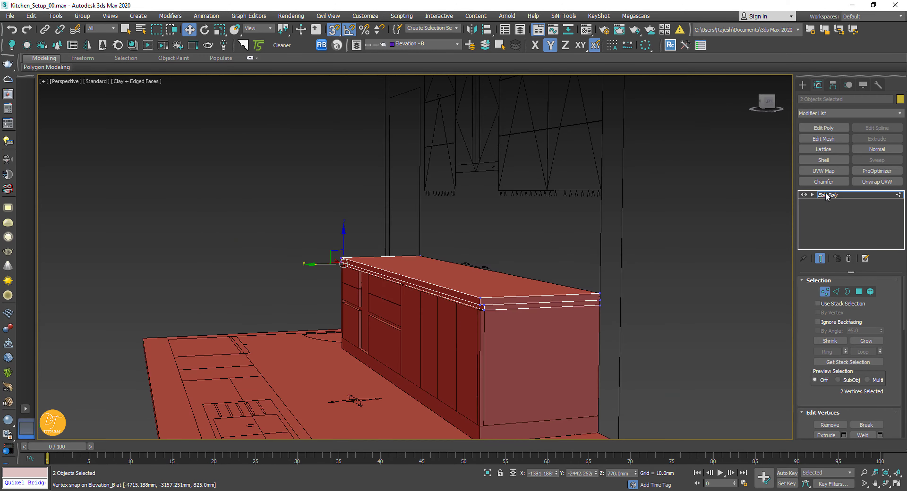
pyautogui.click(827, 195)
# Step: Select the upper countertop slab and edit the vertices along its end in the top wireframe view
pyautogui.keyDown('alt'); pyautogui.moveTo(159, 310); pyautogui.dragTo(245, 344, button='middle'); pyautogui.keyUp('alt')
pyautogui.click(245, 344)
pyautogui.scroll(3, 360, 337)
pyautogui.moveTo(359, 337); pyautogui.dragTo(388, 300, button='middle')
pyautogui.scroll(-10, 389, 301)
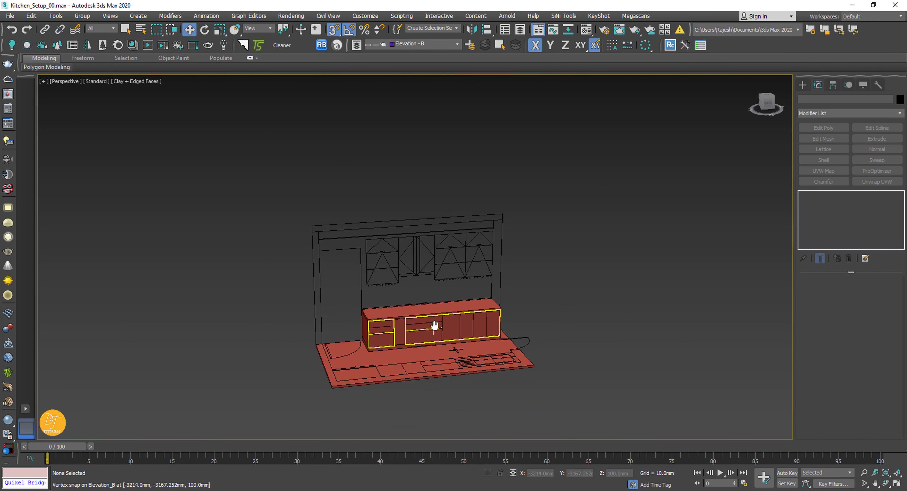
pyautogui.scroll(10, 322, 270)
pyautogui.click(383, 254)
pyautogui.press('t')
pyautogui.press('F3')
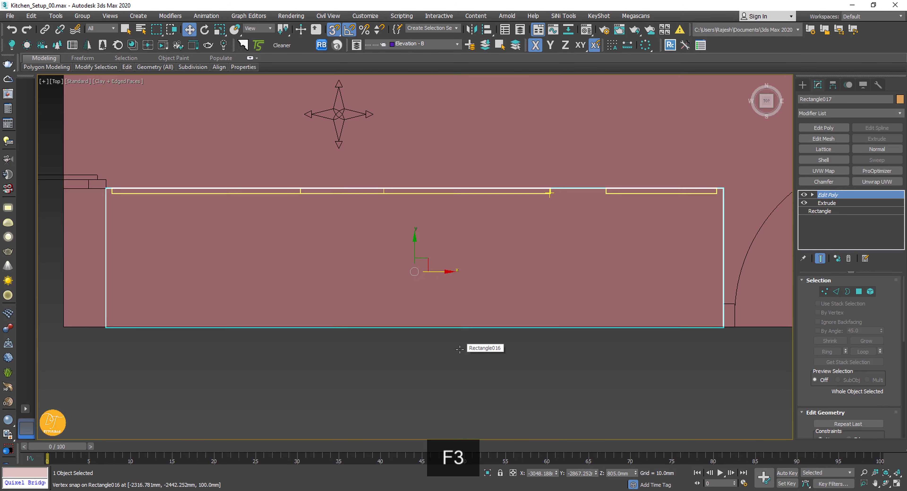
pyautogui.press('1')
pyautogui.moveTo(541, 125); pyautogui.dragTo(499, 386)
pyautogui.moveTo(499, 386); pyautogui.dragTo(500, 385)
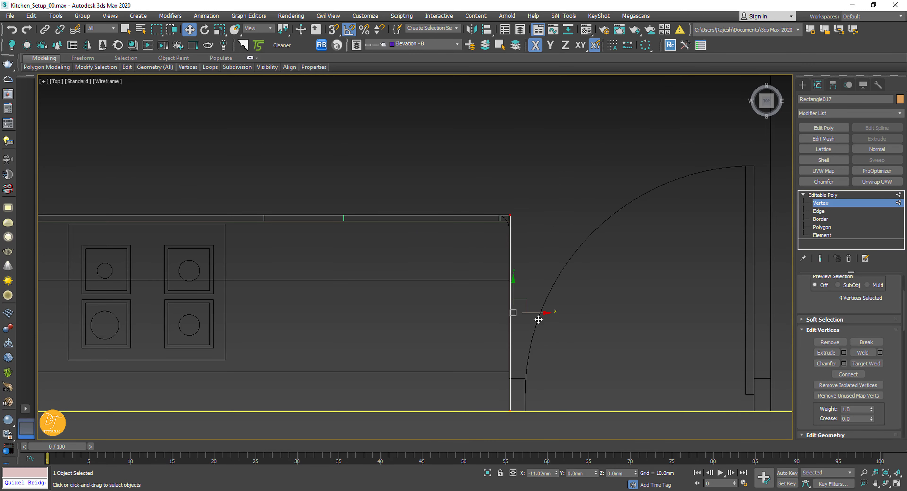
# Step: Move the rounded corner vertices of the upper slab outward along X to set the countertop's end overhang
pyautogui.scroll(2, 538, 319)
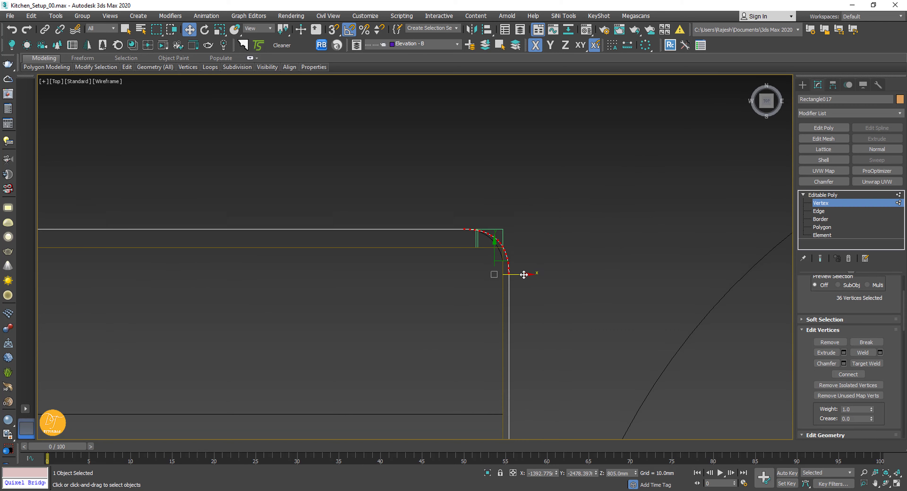
pyautogui.moveTo(524, 266); pyautogui.dragTo(564, 267)
pyautogui.scroll(-2, 564, 267)
pyautogui.moveTo(563, 267); pyautogui.dragTo(518, 236, button='middle')
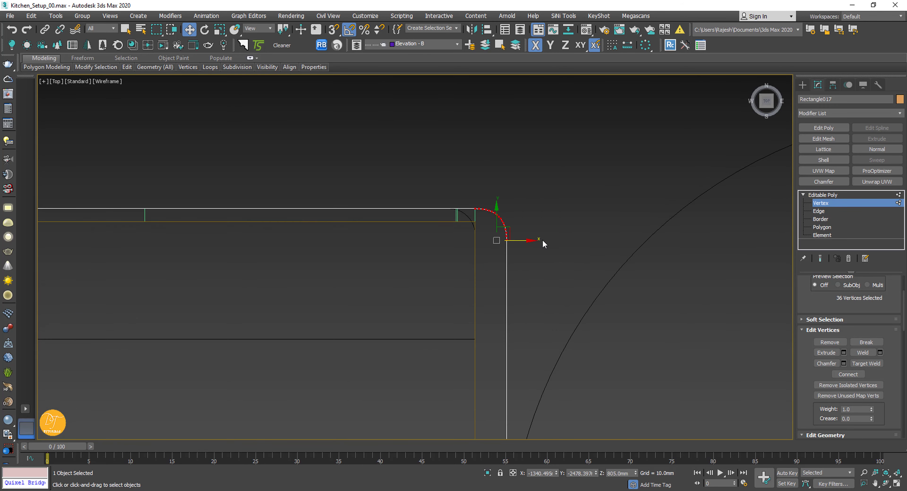
pyautogui.moveTo(525, 240); pyautogui.dragTo(507, 240)
pyautogui.scroll(-6, 508, 240)
pyautogui.moveTo(508, 241); pyautogui.dragTo(660, 289, button='middle')
pyautogui.moveTo(186, 254); pyautogui.dragTo(668, 302)
pyautogui.scroll(8, 655, 278)
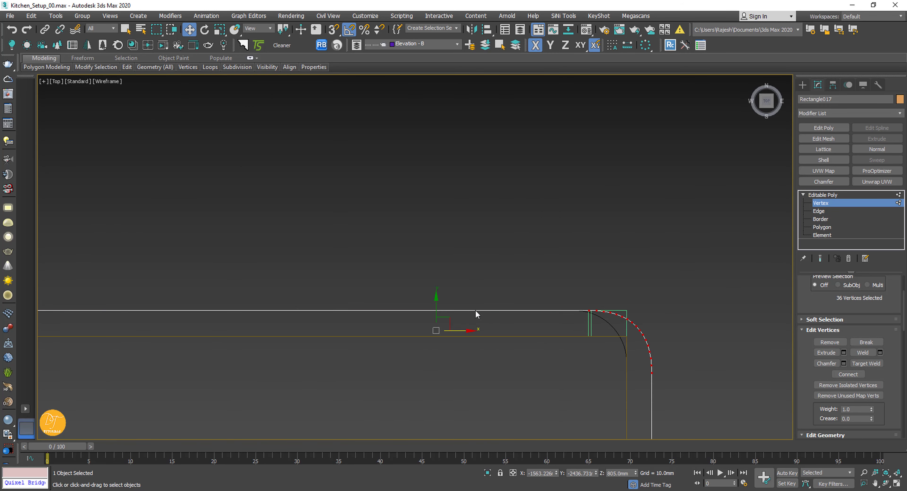
pyautogui.scroll(-5, 503, 318)
pyautogui.press('1')
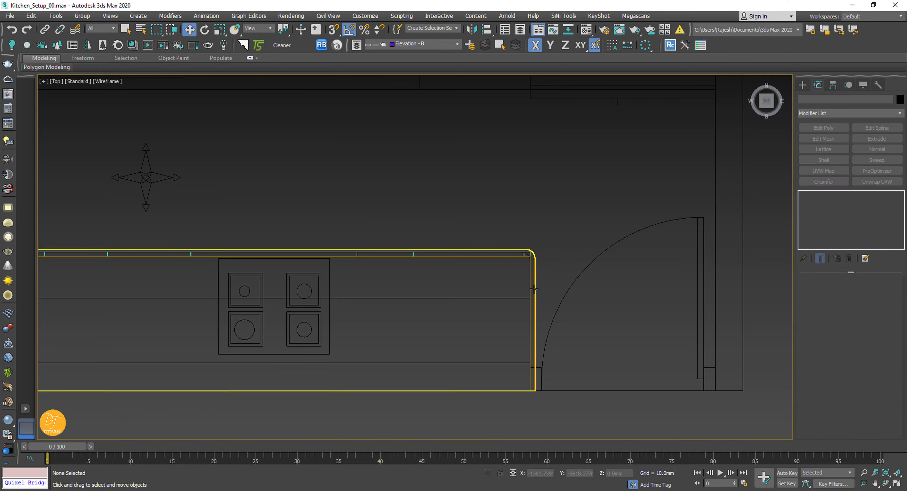
# Step: Inspect the finished countertop in the shaded perspective view and save the scene
pyautogui.press('p')
pyautogui.press('F3')
pyautogui.keyDown('alt'); pyautogui.moveTo(510, 311); pyautogui.dragTo(608, 343, button='middle'); pyautogui.keyUp('alt')
pyautogui.scroll(3, 599, 344)
pyautogui.click(609, 344)
pyautogui.moveTo(609, 343); pyautogui.dragTo(587, 315, button='middle')
pyautogui.scroll(-3, 587, 315)
pyautogui.scroll(-3, 522, 303)
pyautogui.moveTo(523, 303); pyautogui.dragTo(482, 334, button='middle')
pyautogui.hotkey('ctrl', 's')
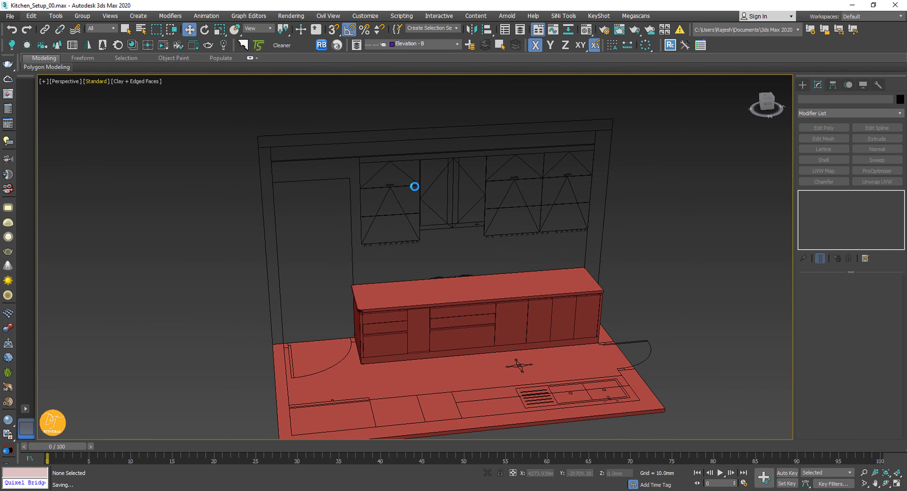
# Step: In the back view, trace the top front of the single wall cabinet with a snapped rectangle of about 354 × 800 mm
pyautogui.press('v')
pyautogui.press('k')
pyautogui.press('F3')
pyautogui.scroll(2, 396, 215)
pyautogui.hotkey('shift', 'r')
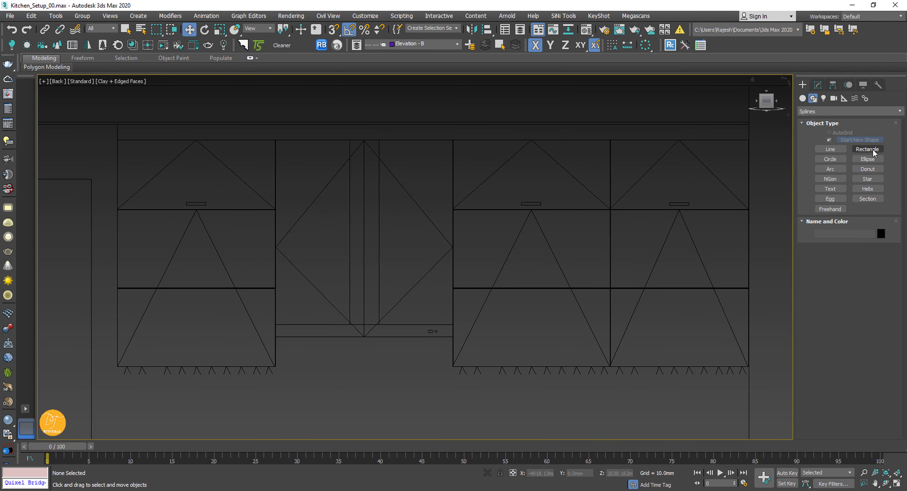
pyautogui.scroll(4, 182, 186)
pyautogui.moveTo(167, 170); pyautogui.dragTo(185, 172, button='middle')
pyautogui.press('s')
pyautogui.moveTo(209, 148)
pyautogui.mouseDown()
pyautogui.moveTo(286, 212)
pyautogui.moveTo(405, 255)
pyautogui.mouseUp()
pyautogui.scroll(5, 434, 246)
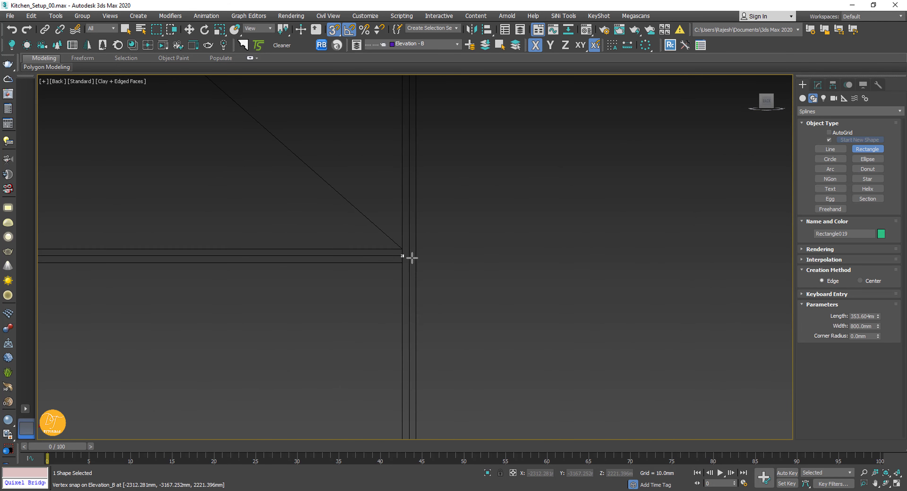
# Step: Trace the lower front area of the single wall cabinet with a snapped rectangle
pyautogui.scroll(-4, 405, 250)
pyautogui.moveTo(348, 268); pyautogui.dragTo(411, 263, button='middle')
pyautogui.scroll(5, 166, 247)
pyautogui.scroll(-5, 332, 338)
pyautogui.moveTo(83, 237)
pyautogui.mouseDown()
pyautogui.moveTo(449, 404)
pyautogui.moveTo(520, 281)
pyautogui.moveTo(324, 360)
pyautogui.moveTo(164, 263)
pyautogui.mouseUp()
pyautogui.scroll(5, 521, 281)
pyautogui.scroll(-4, 324, 360)
pyautogui.scroll(4, 164, 263)
pyautogui.scroll(-5, 254, 355)
# Step: Trace the overall outlines of the single wall cabinet and the adjoining pair of wall cabinets as new rectangle shapes
pyautogui.click(828, 140)
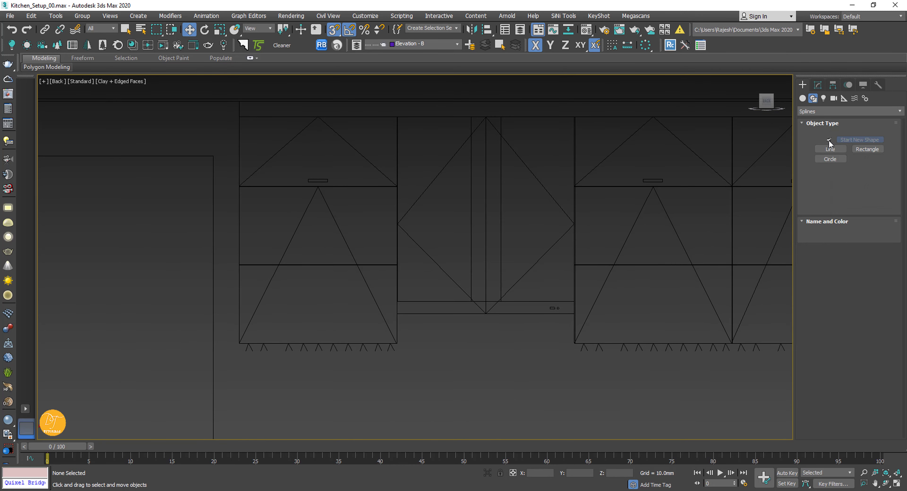
pyautogui.moveTo(238, 116); pyautogui.dragTo(397, 343)
pyautogui.moveTo(576, 119); pyautogui.dragTo(283, 138, button='middle')
pyautogui.scroll(5, 284, 136)
pyautogui.scroll(-6, 388, 254)
pyautogui.moveTo(259, 151); pyautogui.dragTo(630, 391)
pyautogui.scroll(6, 581, 406)
pyautogui.scroll(-6, 500, 334)
# Step: Trace the top front of the pair's wider wall cabinet with a new rectangle of about 352 × 797 mm
pyautogui.click(867, 159)
pyautogui.click(866, 149)
pyautogui.scroll(6, 275, 234)
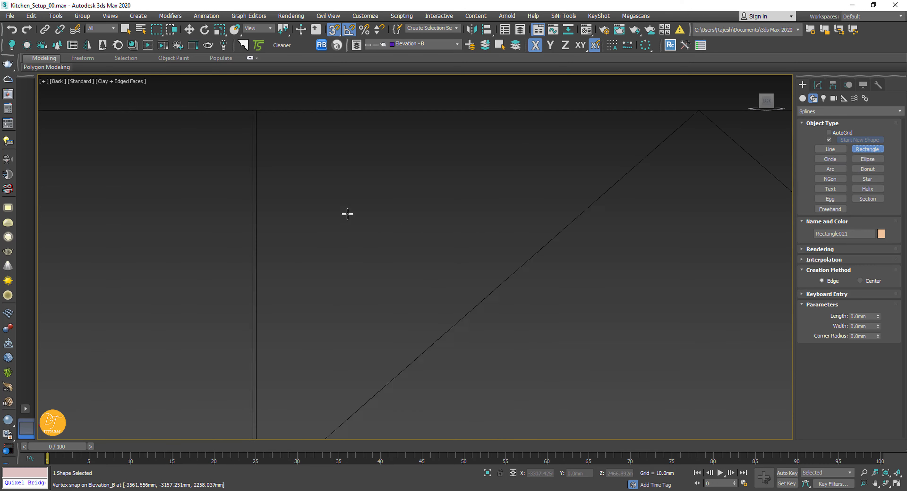
pyautogui.scroll(-2, 346, 214)
pyautogui.scroll(-3, 492, 246)
pyautogui.scroll(4, 592, 380)
pyautogui.moveTo(198, 113); pyautogui.dragTo(593, 381)
# Step: Turn off Start New Shape and add the narrower cabinet's top front of about 352 × 700 mm to the same shape
pyautogui.click(828, 140)
pyautogui.scroll(-6, 630, 148)
pyautogui.moveTo(630, 148); pyautogui.dragTo(257, 300, button='middle')
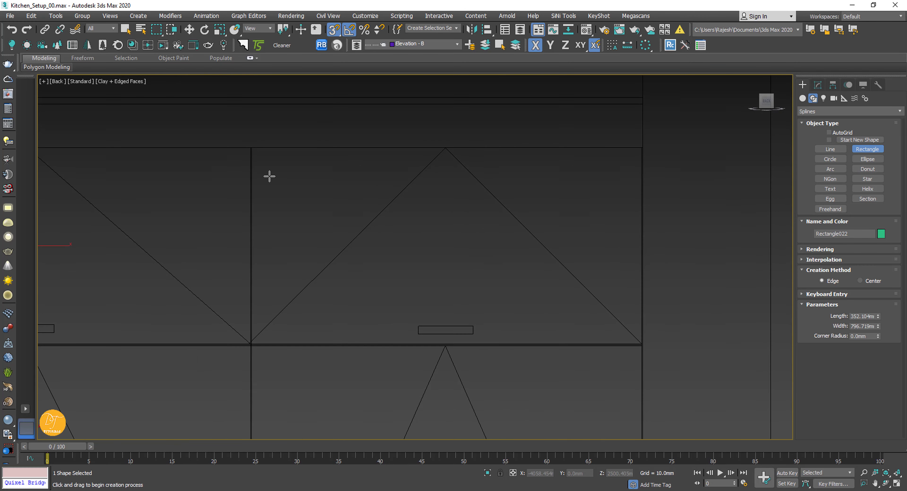
pyautogui.moveTo(251, 147); pyautogui.dragTo(610, 277)
pyautogui.scroll(7, 644, 350)
pyautogui.scroll(-6, 616, 291)
pyautogui.scroll(-4, 583, 129)
pyautogui.scroll(5, 582, 178)
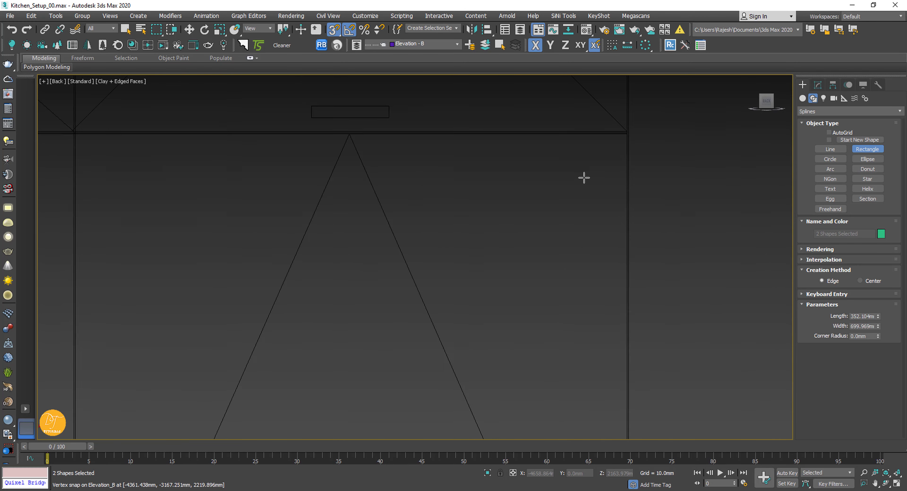
pyautogui.scroll(-4, 469, 250)
pyautogui.scroll(7, 502, 222)
pyautogui.scroll(-6, 551, 212)
pyautogui.scroll(6, 421, 279)
pyautogui.moveTo(550, 213)
pyautogui.mouseDown()
pyautogui.moveTo(203, 427)
pyautogui.moveTo(352, 338)
pyautogui.mouseUp()
pyautogui.moveTo(203, 427); pyautogui.dragTo(326, 316, button='middle')
pyautogui.scroll(-6, 353, 336)
pyautogui.click(818, 85)
pyautogui.press('3')
pyautogui.press('Delete')
# Step: Select both top front splines and copy them straight down onto the middle row of wall cabinet fronts
pyautogui.hotkey('ctrl', 'a')
pyautogui.moveTo(118, 260); pyautogui.dragTo(243, 323, button='middle')
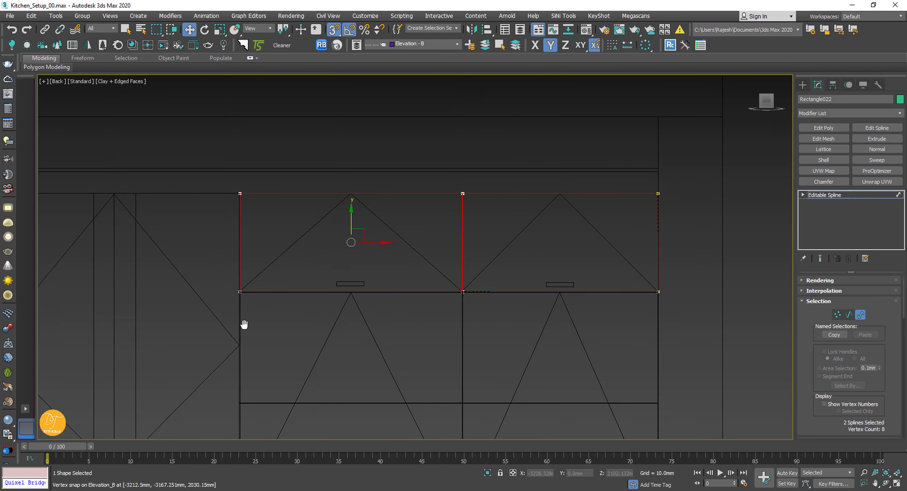
pyautogui.scroll(5, 226, 246)
pyautogui.moveTo(292, 212); pyautogui.dragTo(319, 239, button='middle')
pyautogui.press('F6')
pyautogui.keyDown('shift'); pyautogui.moveTo(294, 121); pyautogui.dragTo(297, 405); pyautogui.keyUp('shift')
# Step: Copy the pair of front splines down once more onto the bottom row of wall cabinet fronts
pyautogui.moveTo(341, 405); pyautogui.dragTo(330, 211, button='middle')
pyautogui.scroll(-2, 362, 248)
pyautogui.scroll(-3, 325, 176)
pyautogui.keyDown('shift'); pyautogui.moveTo(321, 151); pyautogui.dragTo(321, 261); pyautogui.keyUp('shift')
pyautogui.scroll(7, 321, 262)
pyautogui.scroll(-4, 334, 250)
# Step: Lower the bottom-edge vertices of the middle and bottom row fronts to match the cabinet drawing
pyautogui.click(803, 194)
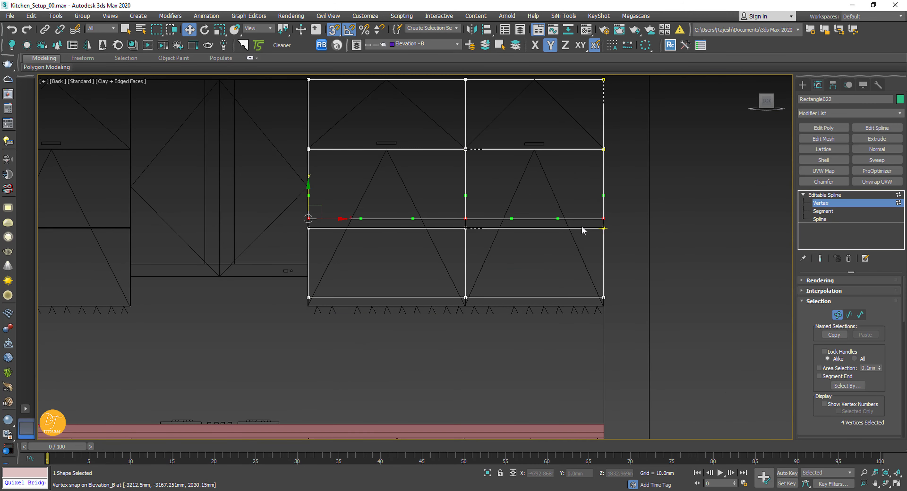
pyautogui.scroll(8, 466, 221)
pyautogui.moveTo(466, 222); pyautogui.dragTo(441, 223, button='middle')
pyautogui.moveTo(476, 315); pyautogui.dragTo(472, 214, button='middle')
pyautogui.scroll(4, 468, 268)
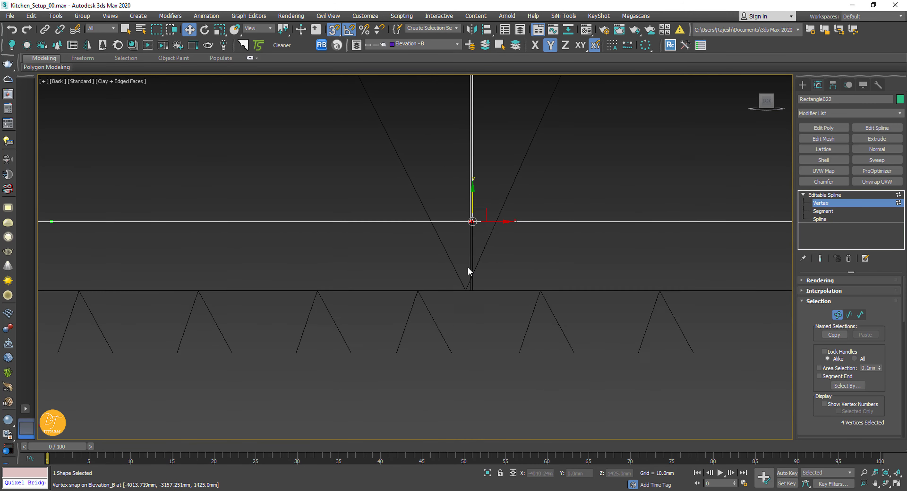
# Step: Leave vertex editing and move the upper-cabinet door outlines away from the wall elevation along the Y axis
pyautogui.scroll(-8, 454, 320)
pyautogui.rightClick(454, 317)
pyautogui.click(826, 206)
pyautogui.scroll(3, 448, 295)
pyautogui.moveTo(448, 295); pyautogui.dragTo(472, 321, button='middle')
pyautogui.scroll(-2, 572, 269)
pyautogui.moveTo(573, 269); pyautogui.dragTo(393, 196, button='middle')
pyautogui.press('p')
pyautogui.press('F3')
pyautogui.scroll(-5, 558, 286)
pyautogui.keyDown('ctrl'); pyautogui.click(455, 226); pyautogui.keyUp('ctrl')
pyautogui.keyDown('alt'); pyautogui.moveTo(455, 226); pyautogui.dragTo(512, 243, button='middle'); pyautogui.keyUp('alt')
pyautogui.press('s')
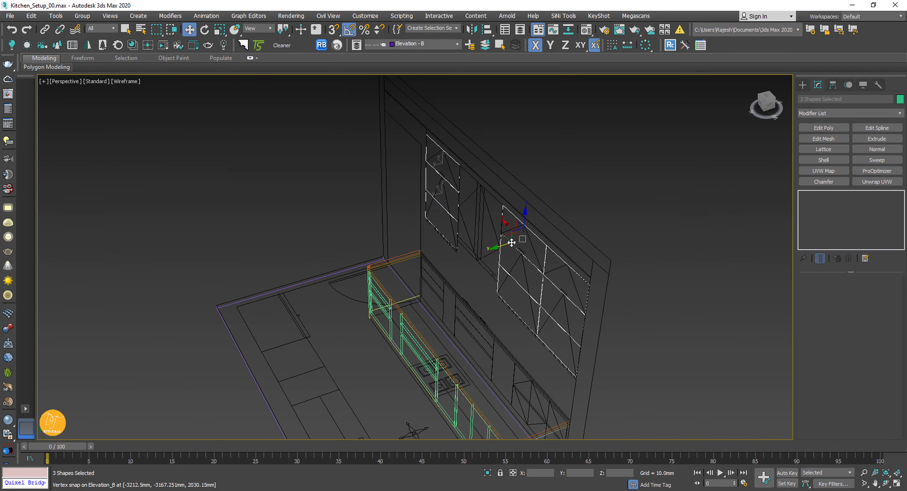
pyautogui.keyDown('alt'); pyautogui.click(496, 249); pyautogui.keyUp('alt')
# Step: Extrude the two upper-cabinet body outlines 300 mm and switch to the top view
pyautogui.click(876, 138)
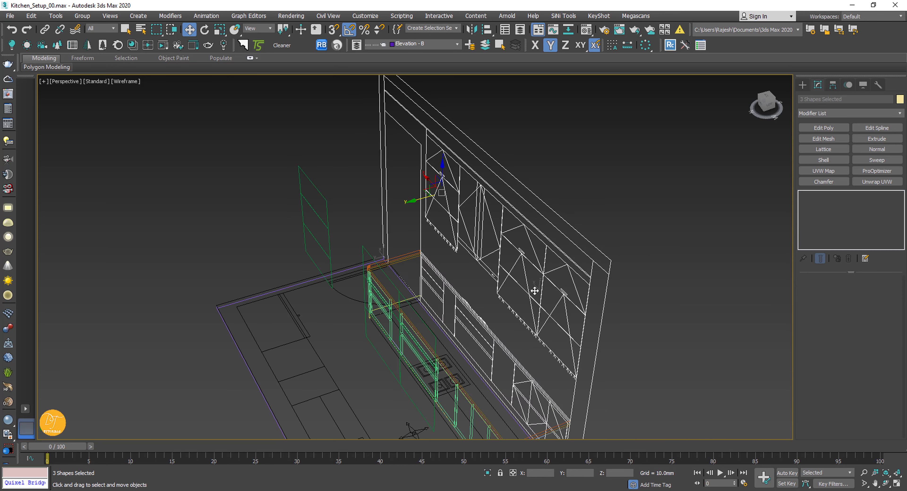
pyautogui.press('t')
pyautogui.scroll(-3, 682, 300)
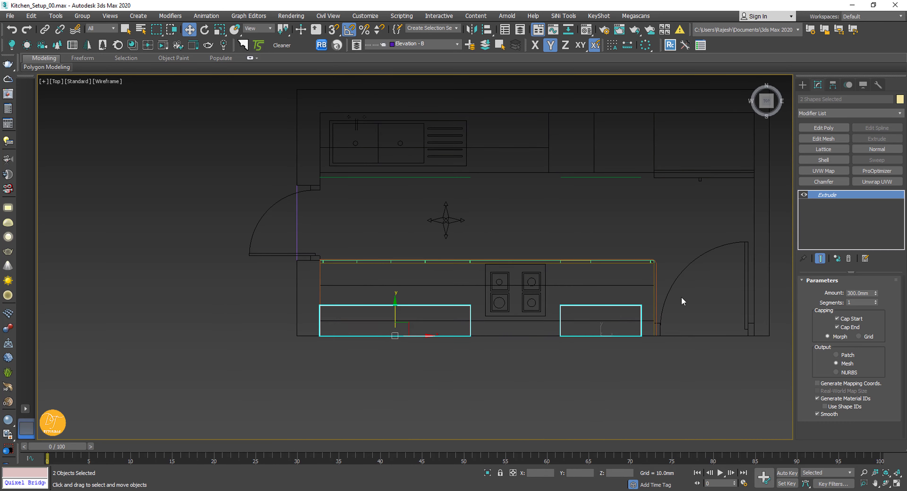
# Step: Snap the two extruded upper-cabinet bodies to the rear cabinet line of the floor plan
pyautogui.scroll(10, 398, 289)
pyautogui.press('s')
pyautogui.hotkey('ctrl', 'z')
pyautogui.scroll(-8, 254, 310)
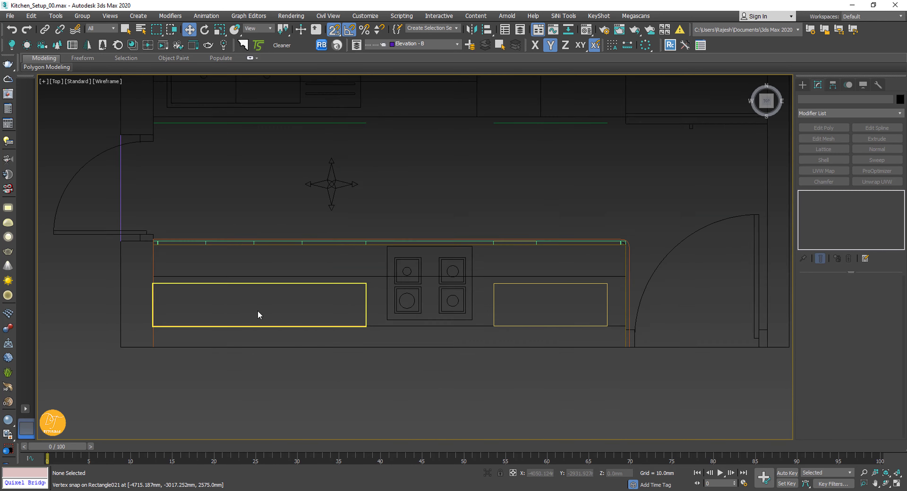
# Step: Add Edit Poly to both upper-cabinet bodies and snap their front vertices to the front cabinet line in the plan
pyautogui.hotkey('ctrl', 'a')
pyautogui.scroll(3, 364, 303)
pyautogui.scroll(-3, 530, 309)
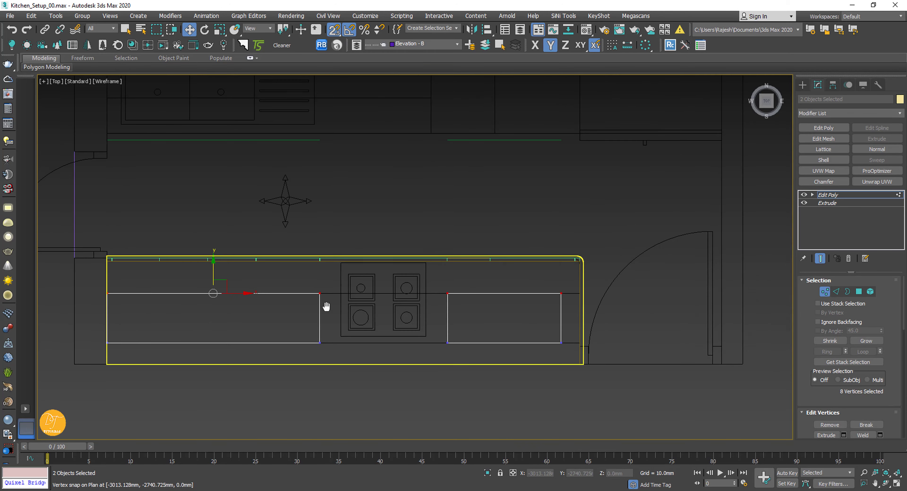
pyautogui.press('p')
pyautogui.keyDown('alt'); pyautogui.moveTo(327, 308); pyautogui.dragTo(513, 283, button='middle'); pyautogui.keyUp('alt')
pyautogui.press('t')
pyautogui.scroll(-2, 415, 279)
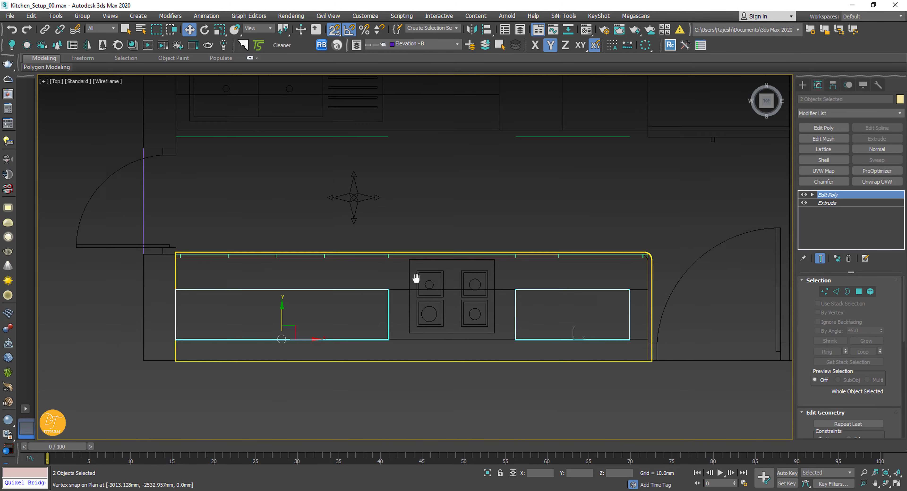
# Step: Extrude the upper-cabinet door panels 25 mm and align their Y minimum to the Y maximum of the cabinet body
pyautogui.keyDown('alt'); pyautogui.moveTo(429, 308); pyautogui.dragTo(367, 178, button='middle'); pyautogui.keyUp('alt')
pyautogui.click(877, 139)
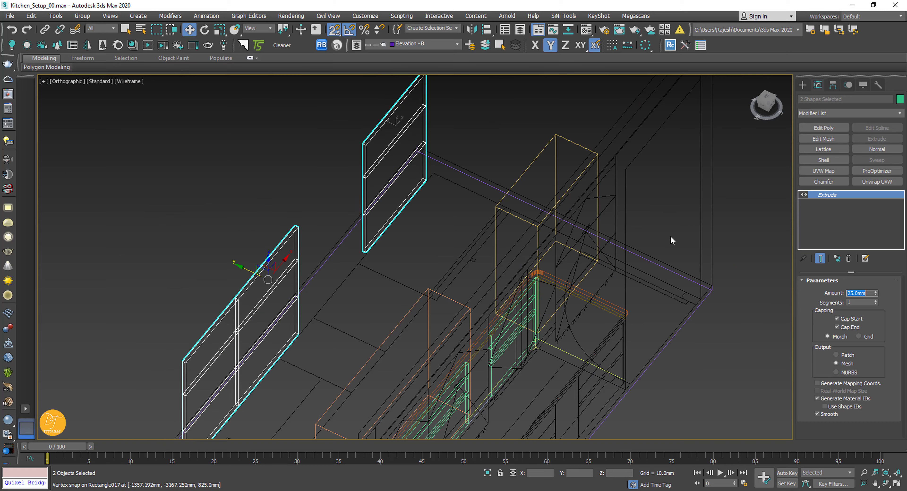
pyautogui.press('f')
pyautogui.press('p')
pyautogui.press('F3')
pyautogui.keyDown('alt'); pyautogui.moveTo(478, 303); pyautogui.dragTo(277, 274, button='middle'); pyautogui.keyUp('alt')
pyautogui.hotkey('alt', 'a')
pyautogui.click(277, 275)
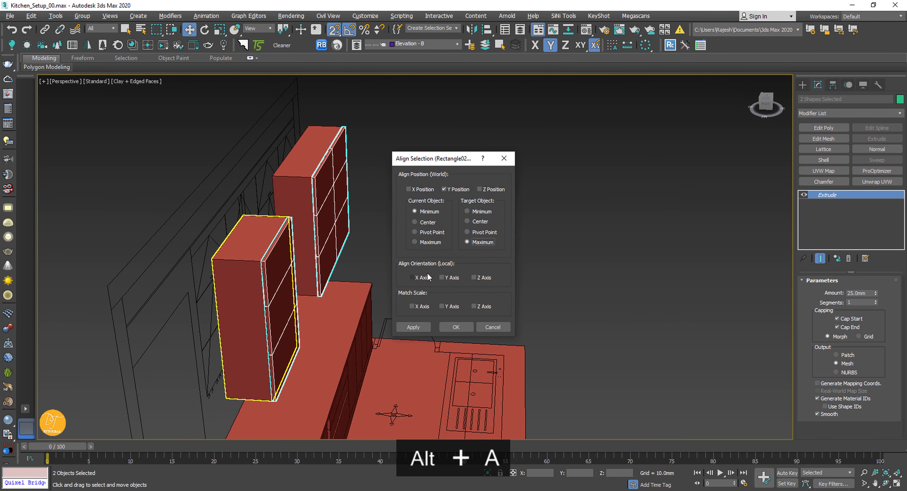
pyautogui.click(456, 327)
# Step: Chamfer the edges of both sets of upper-cabinet doors by 1 mm with one segment, and save the scene
pyautogui.scroll(3, 362, 299)
pyautogui.keyDown('alt'); pyautogui.moveTo(362, 299); pyautogui.dragTo(431, 277, button='middle'); pyautogui.keyUp('alt')
pyautogui.scroll(-3, 444, 238)
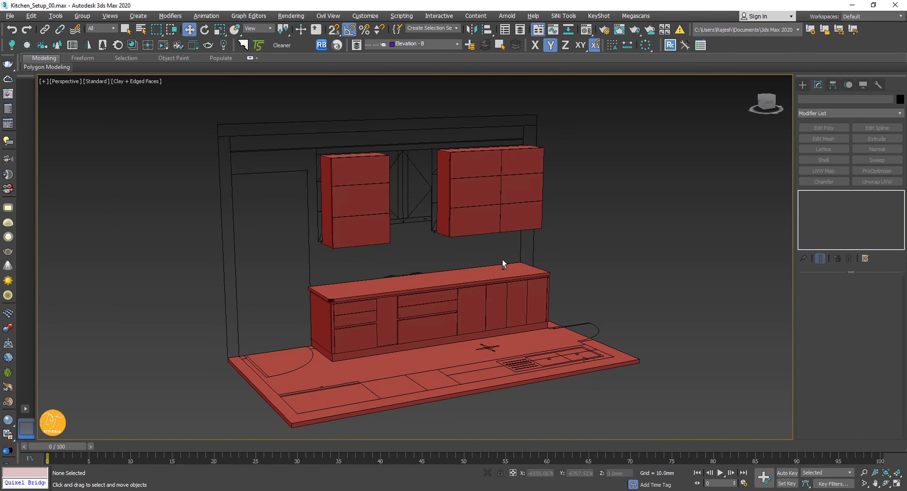
pyautogui.keyDown('alt'); pyautogui.moveTo(502, 263); pyautogui.dragTo(480, 348, button='middle'); pyautogui.keyUp('alt')
pyautogui.scroll(5, 480, 348)
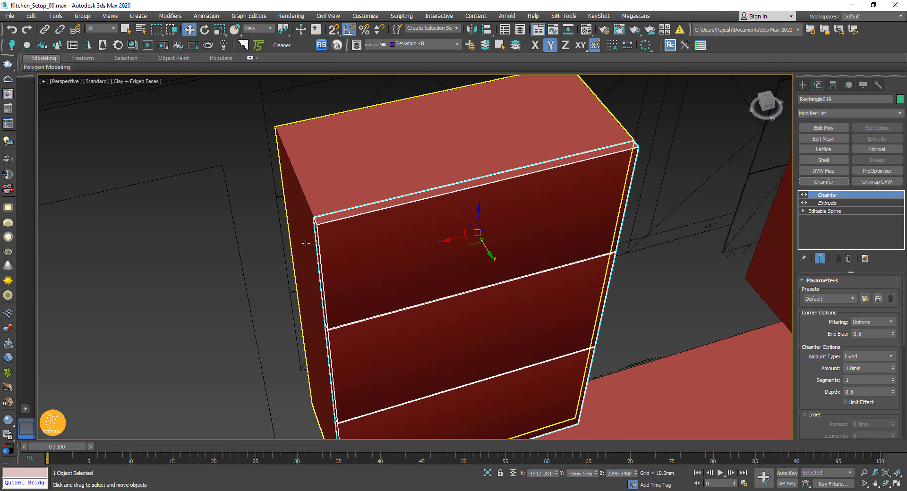
pyautogui.scroll(5, 773, 358)
pyautogui.click(473, 192)
pyautogui.keyDown('alt'); pyautogui.moveTo(474, 192); pyautogui.dragTo(534, 234, button='middle'); pyautogui.keyUp('alt')
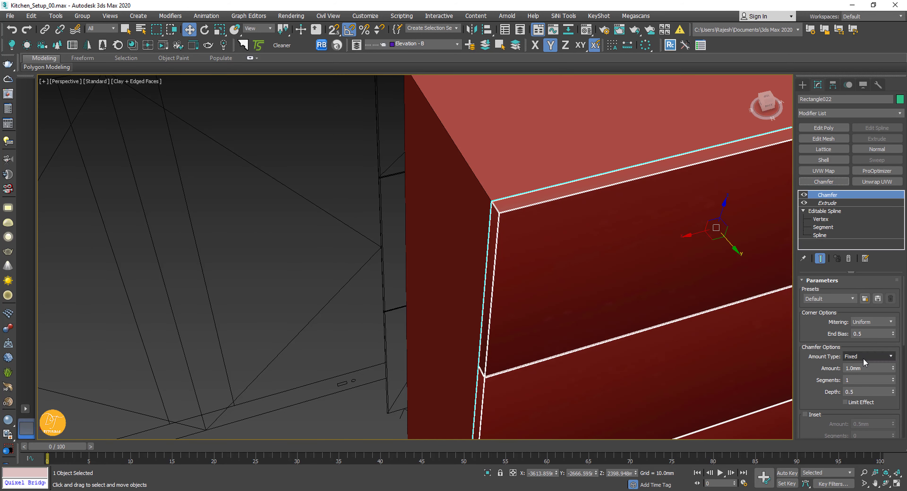
pyautogui.scroll(-10, 753, 348)
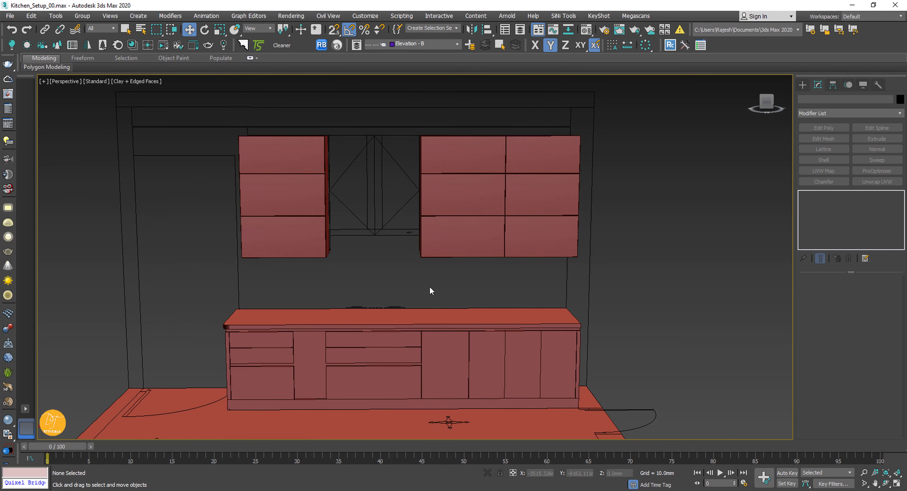
pyautogui.hotkey('ctrl', 's')
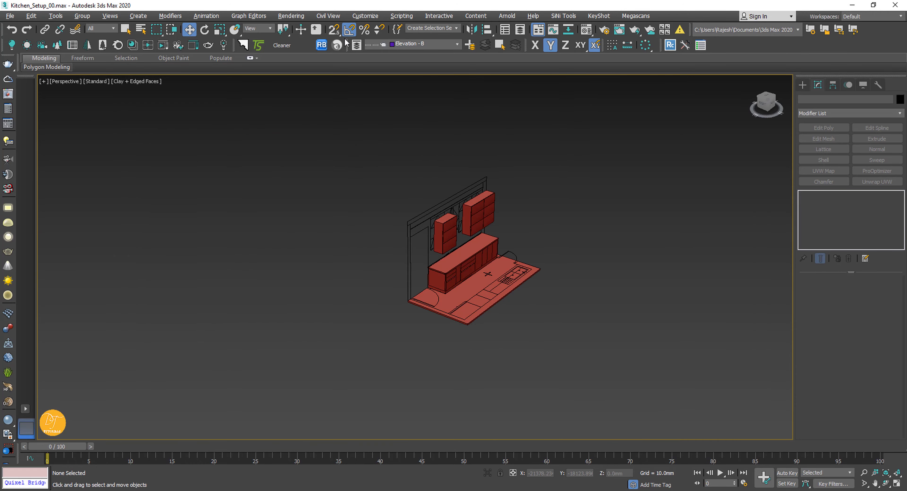
# Step: Show the 3D layer with the room walls and make 0 (default) the active layer
pyautogui.click(357, 45)
pyautogui.scroll(15, 327, 187)
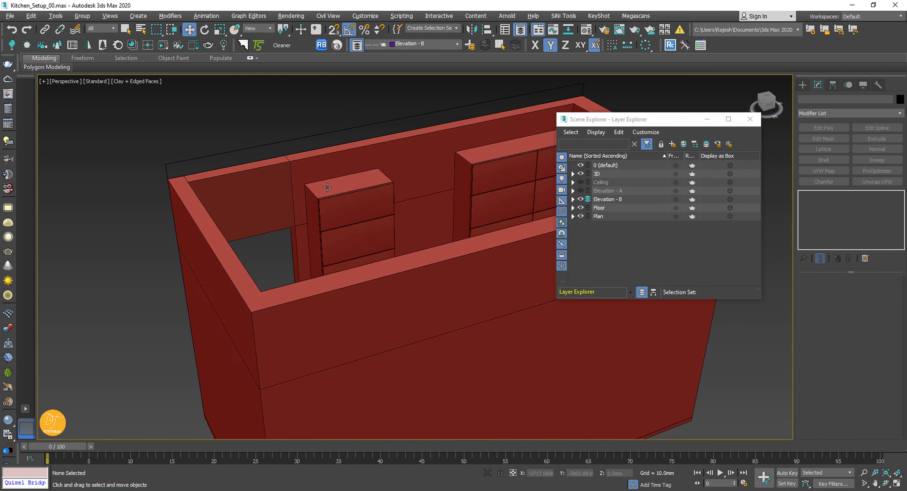
pyautogui.scroll(-10, 327, 187)
pyautogui.keyDown('alt'); pyautogui.moveTo(327, 187); pyautogui.dragTo(583, 218, button='middle'); pyautogui.keyUp('alt')
pyautogui.click(588, 165)
pyautogui.keyDown('alt'); pyautogui.moveTo(440, 228); pyautogui.dragTo(687, 280, button='middle'); pyautogui.keyUp('alt')
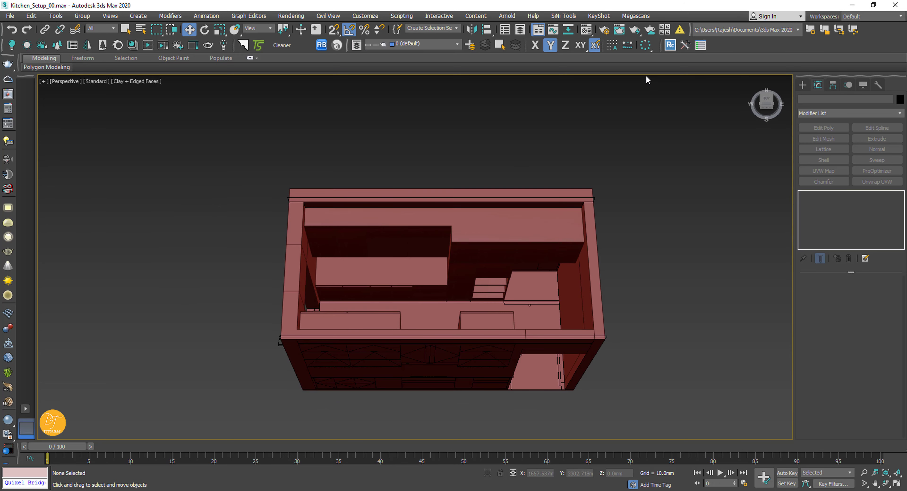
# Step: Merge the kitchen asset models into the scene, opening the file despite the missing quad chamfer DLL
pyautogui.click(521, 29)
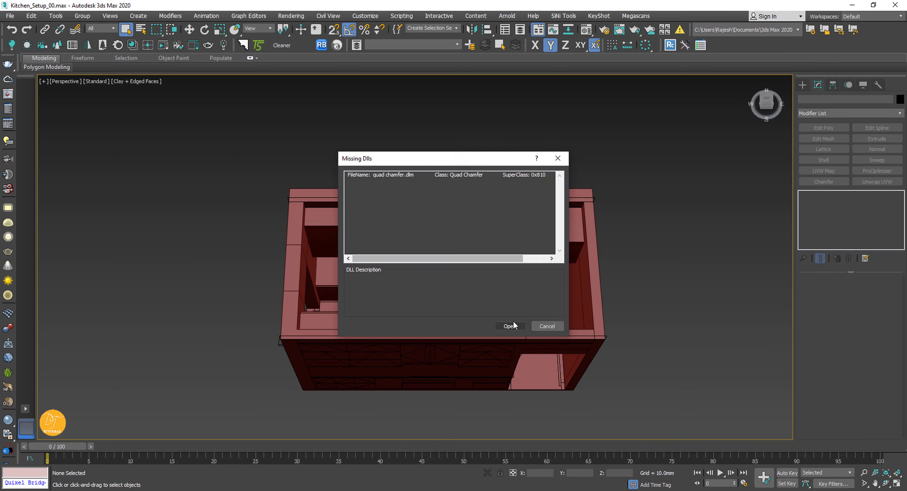
pyautogui.click(515, 323)
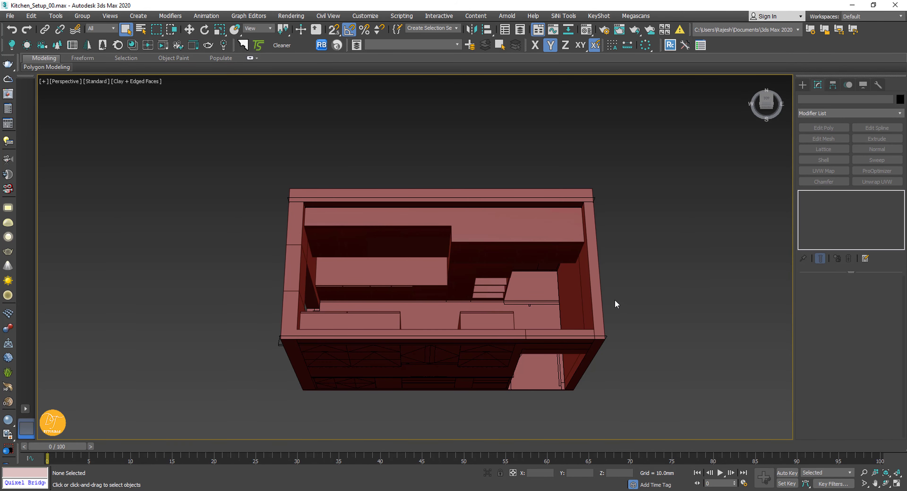
pyautogui.moveTo(614, 300); pyautogui.dragTo(190, 400, button='middle')
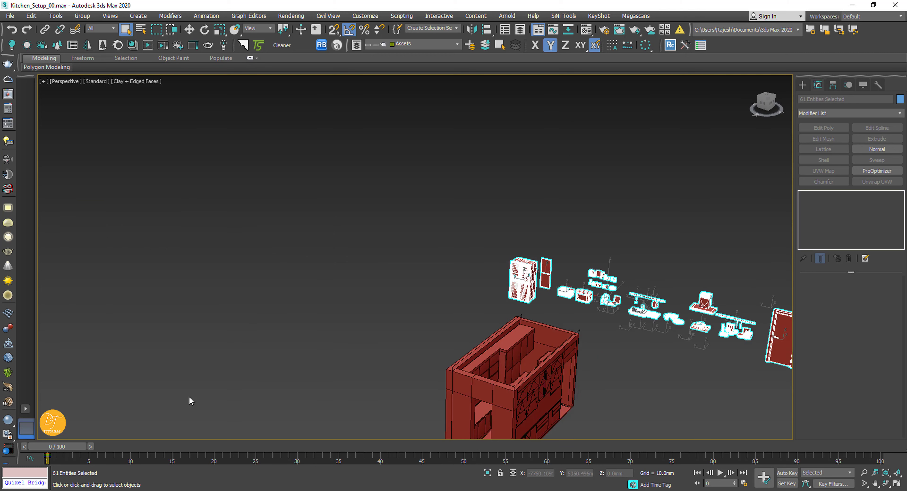
# Step: Put the merged kitchen models on the Assets layer and clear the selection
pyautogui.click(520, 29)
pyautogui.click(573, 165)
pyautogui.click(683, 144)
pyautogui.moveTo(651, 365); pyautogui.dragTo(462, 374, button='middle')
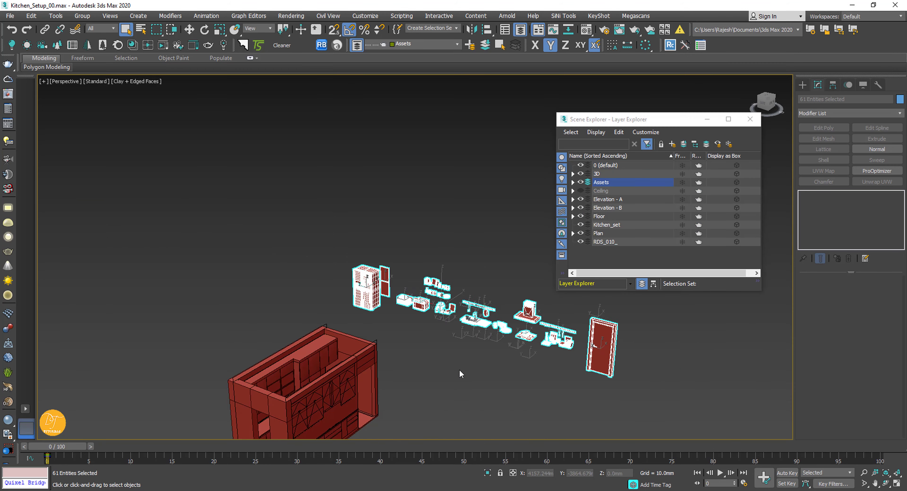
pyautogui.click(461, 374)
# Step: Merge the ESTET_JANELLE cabinet door models into the scene
pyautogui.click(10, 15)
pyautogui.click(118, 157)
pyautogui.doubleClick(79, 82)
pyautogui.scroll(-2, 461, 262)
pyautogui.click(374, 309)
pyautogui.click(491, 354)
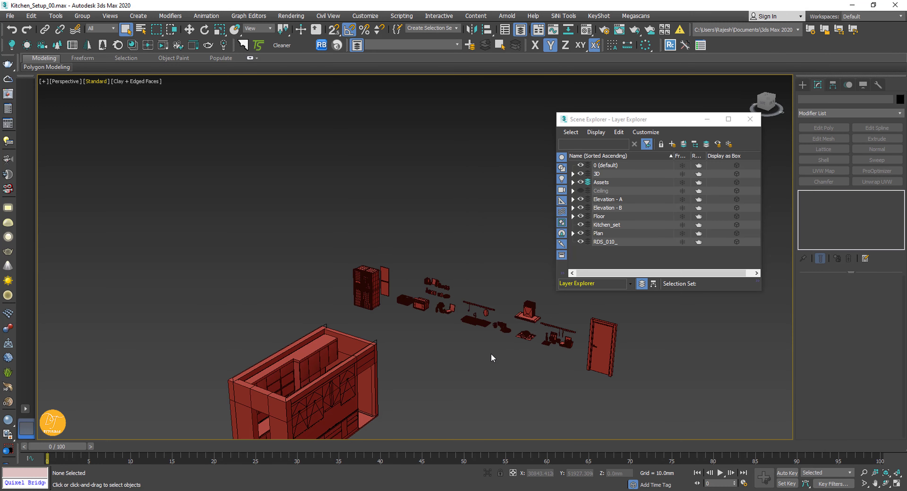
# Step: Move the merged cabinet doors behind the row of assets and rotate them into an upright row, keeping them selected
pyautogui.press('w')
pyautogui.moveTo(378, 348); pyautogui.dragTo(554, 239)
pyautogui.press('e')
pyautogui.moveTo(487, 249); pyautogui.dragTo(525, 286)
pyautogui.keyDown('alt'); pyautogui.moveTo(531, 294); pyautogui.dragTo(472, 282, button='middle'); pyautogui.keyUp('alt')
pyautogui.click(455, 170)
pyautogui.hotkey('ctrl', 'z')
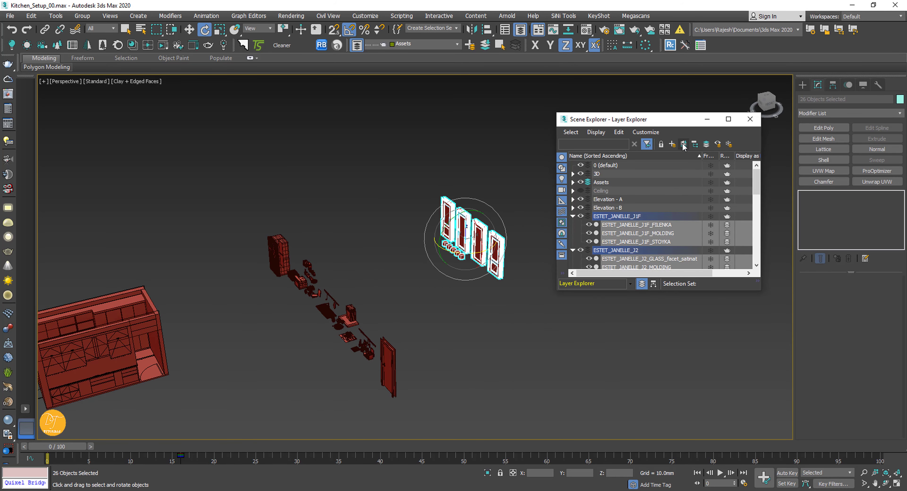
# Step: Add the merged cabinet doors to the Assets layer and delete the emptied ESTET_JANELLE layers
pyautogui.click(683, 144)
pyautogui.click(573, 182)
pyautogui.click(598, 216)
pyautogui.keyDown('shift'); pyautogui.click(610, 250); pyautogui.keyUp('shift')
pyautogui.press('Delete')
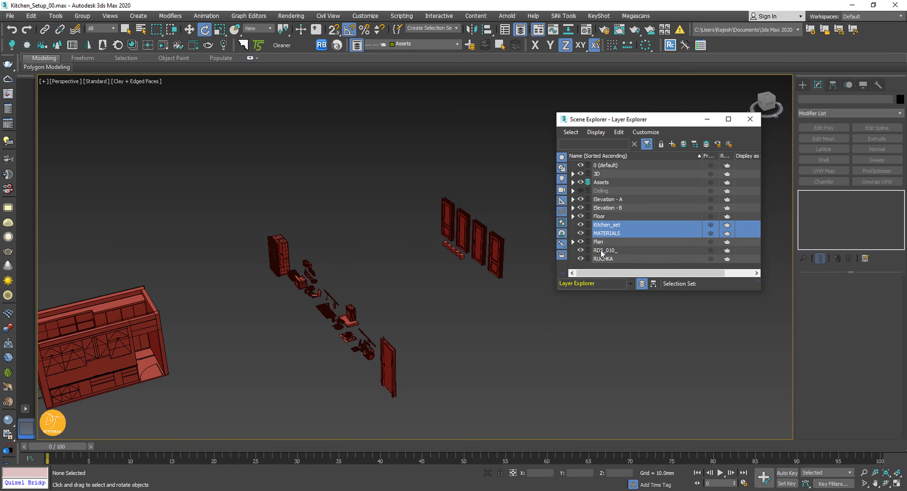
# Step: Delete the Kitchen_set, MATERIALS, RDS_010_ and RUCHKA layers and close the layer list
pyautogui.keyDown('ctrl'); pyautogui.click(600, 250); pyautogui.keyUp('ctrl')
pyautogui.keyDown('ctrl'); pyautogui.click(602, 258); pyautogui.keyUp('ctrl')
pyautogui.rightClick(599, 225)
pyautogui.click(617, 270)
pyautogui.click(750, 119)
# Step: Remove the enclosing room walls and hide the Elevation - B layer to expose the Elevation - A cabinets
pyautogui.keyDown('alt'); pyautogui.moveTo(317, 226); pyautogui.dragTo(240, 208, button='middle'); pyautogui.keyUp('alt')
pyautogui.scroll(4, 227, 233)
pyautogui.click(261, 232)
pyautogui.press('Delete')
pyautogui.click(356, 45)
pyautogui.click(580, 208)
pyautogui.keyDown('alt'); pyautogui.moveTo(300, 332); pyautogui.dragTo(324, 296, button='middle'); pyautogui.keyUp('alt')
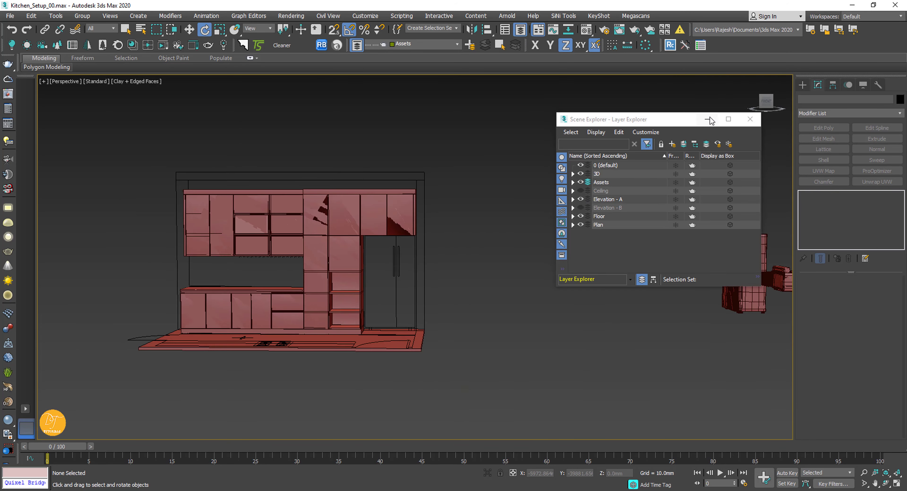
pyautogui.click(710, 118)
# Step: Rotate a copy of the refrigerator by -90 degrees about Z to face the kitchen aisle
pyautogui.press('f')
pyautogui.scroll(-2, 505, 263)
pyautogui.moveTo(756, 244); pyautogui.dragTo(472, 348, button='middle')
pyautogui.scroll(-4, 441, 279)
pyautogui.click(368, 226)
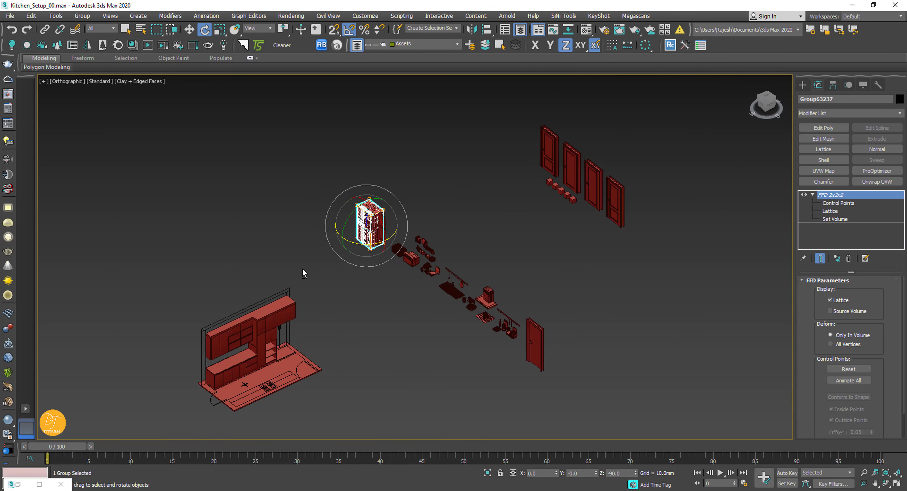
pyautogui.press('w')
pyautogui.press('t')
pyautogui.press('F3')
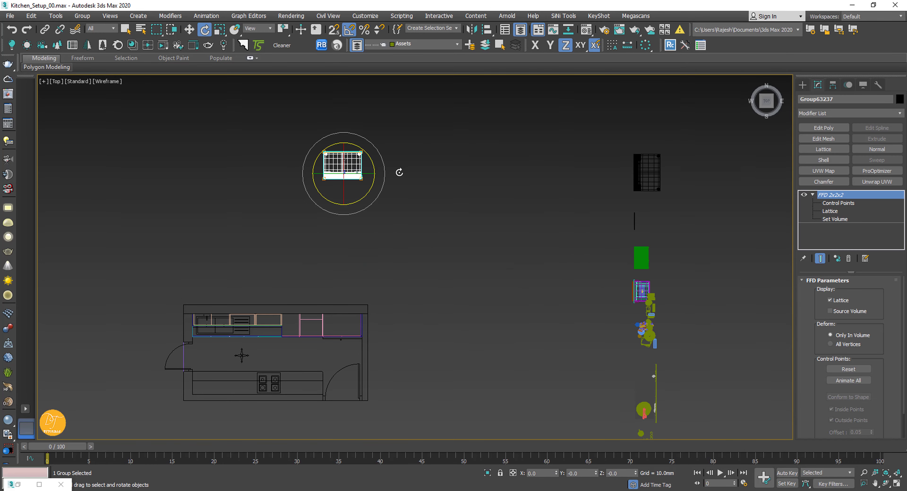
# Step: Move the refrigerator into the niche beside the tall cabinets, lining it up in the top and front views
pyautogui.press('w')
pyautogui.scroll(10, 457, 212)
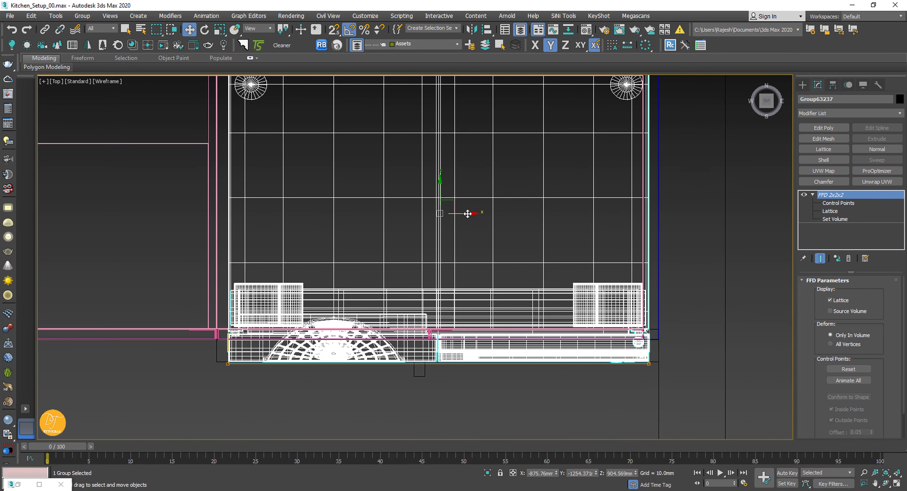
pyautogui.scroll(-5, 467, 213)
pyautogui.scroll(8, 504, 245)
pyautogui.scroll(-4, 383, 267)
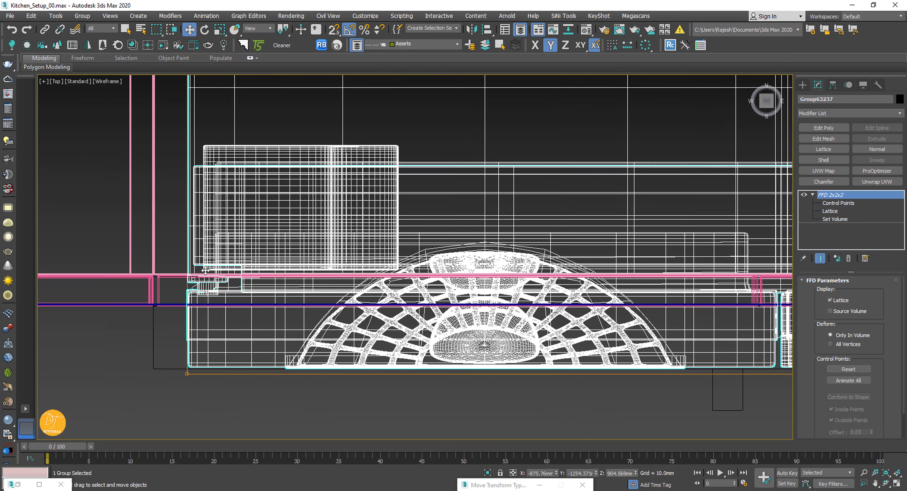
pyautogui.press('f')
pyautogui.moveTo(383, 283)
pyautogui.mouseDown(button='middle')
pyautogui.moveTo(382, 295)
pyautogui.moveTo(451, 312)
pyautogui.moveTo(383, 291)
pyautogui.moveTo(386, 281)
pyautogui.mouseUp(button='middle')
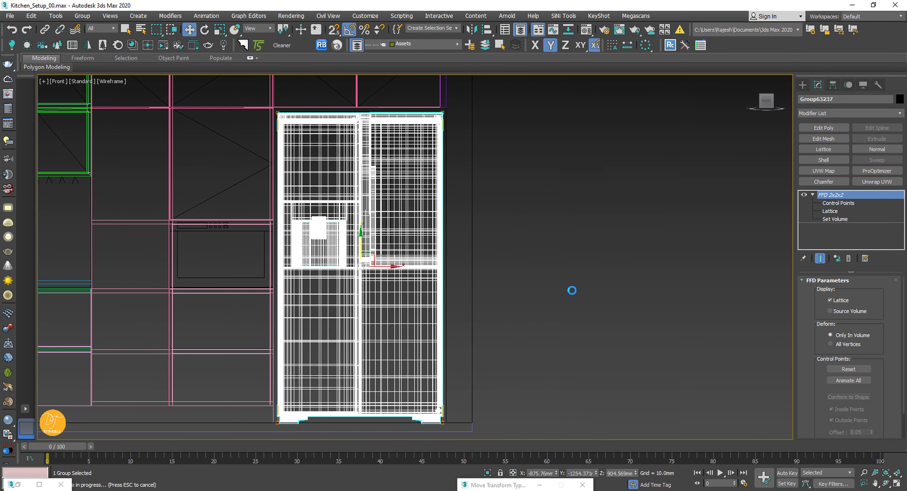
# Step: Bring the FulgorSO6016 oven over to the tall cabinets and rotate it to face the front
pyautogui.scroll(-6, 562, 297)
pyautogui.click(429, 305)
pyautogui.moveTo(562, 305)
pyautogui.mouseDown(button='middle')
pyautogui.moveTo(421, 305)
pyautogui.moveTo(393, 264)
pyautogui.moveTo(367, 154)
pyautogui.moveTo(405, 277)
pyautogui.moveTo(374, 236)
pyautogui.mouseUp(button='middle')
pyautogui.press('F3')
pyautogui.click(414, 206)
pyautogui.press('f')
pyautogui.press('F3')
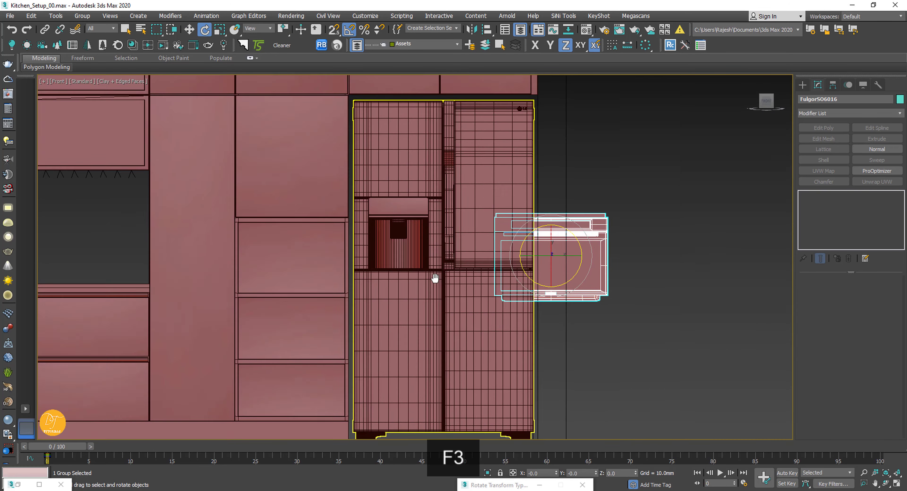
# Step: Move the oven into its opening in the tall cabinet, raising it about 21 mm to match the elevation
pyautogui.moveTo(546, 258); pyautogui.dragTo(283, 257)
pyautogui.scroll(6, 267, 264)
pyautogui.scroll(-3, 362, 243)
pyautogui.moveTo(387, 226); pyautogui.dragTo(308, 229, button='middle')
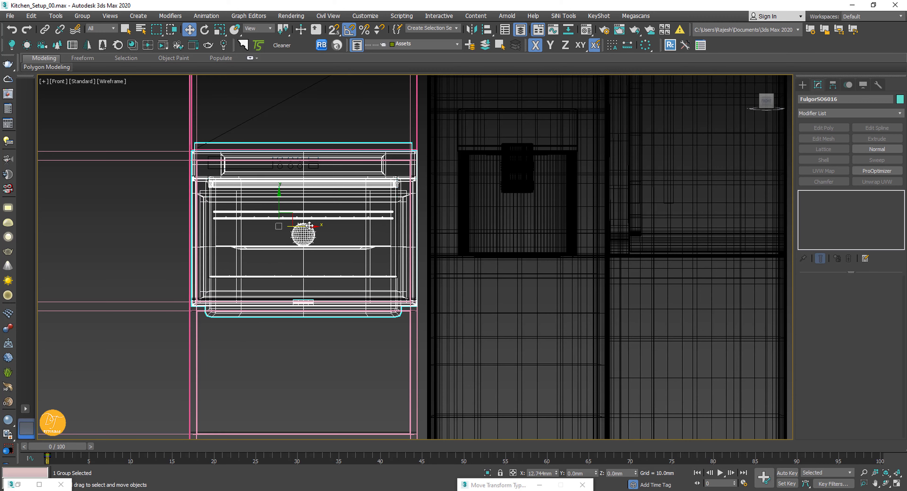
pyautogui.moveTo(279, 204); pyautogui.dragTo(279, 196)
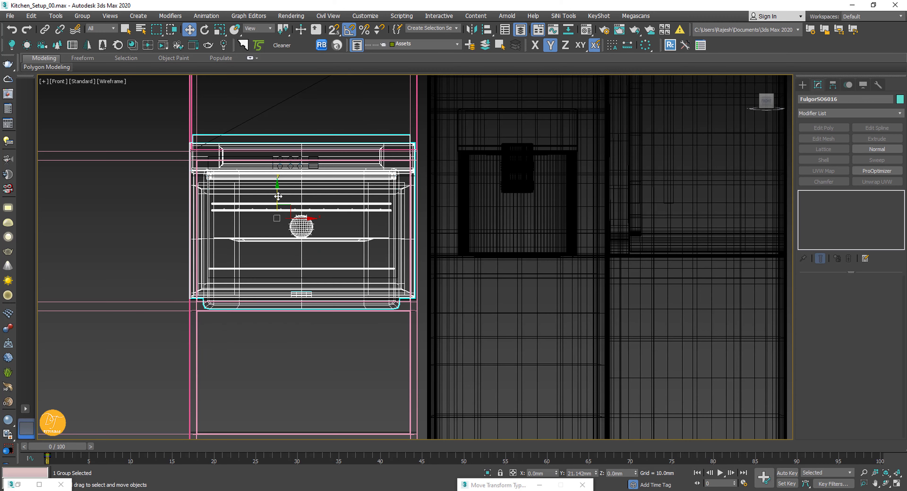
pyautogui.moveTo(278, 196); pyautogui.dragTo(337, 226, button='middle')
# Step: Apply an FFD 2x2x2 modifier to the oven group without its interior light and activate its control points
pyautogui.click(366, 250)
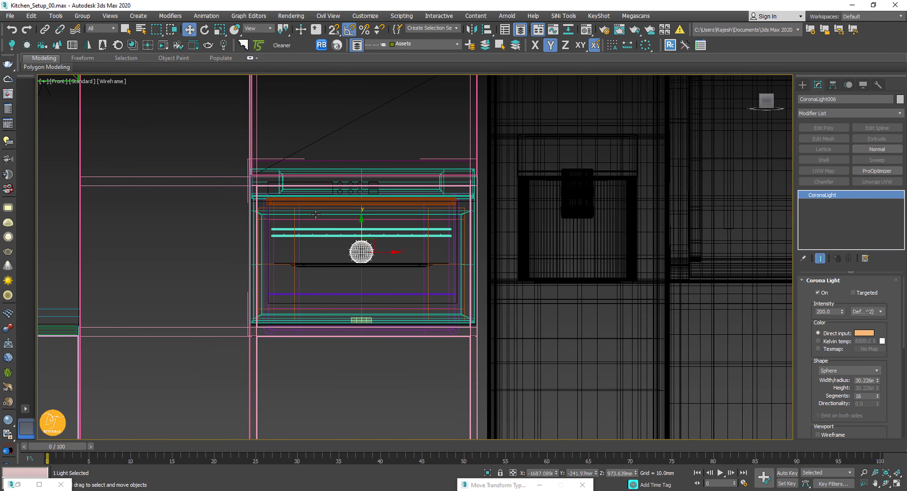
pyautogui.click(316, 229)
pyautogui.hotkey('alt', 'g')
pyautogui.click(838, 112)
pyautogui.press('f')
pyautogui.click(820, 134)
pyautogui.press('1')
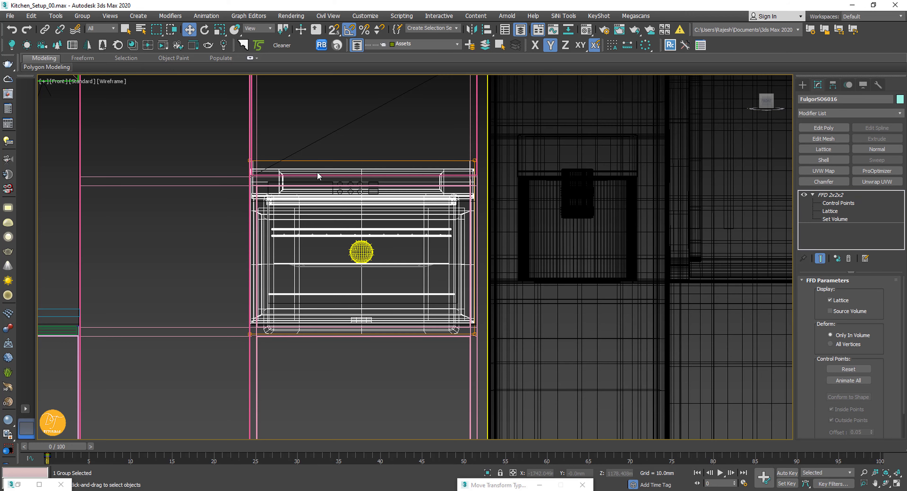
# Step: Shift the oven's FFD control points at the top and sides until it fits the cabinet opening
pyautogui.moveTo(363, 132); pyautogui.dragTo(364, 157)
pyautogui.moveTo(368, 180); pyautogui.dragTo(373, 149, button='middle')
pyautogui.hotkey('ctrl', 'i')
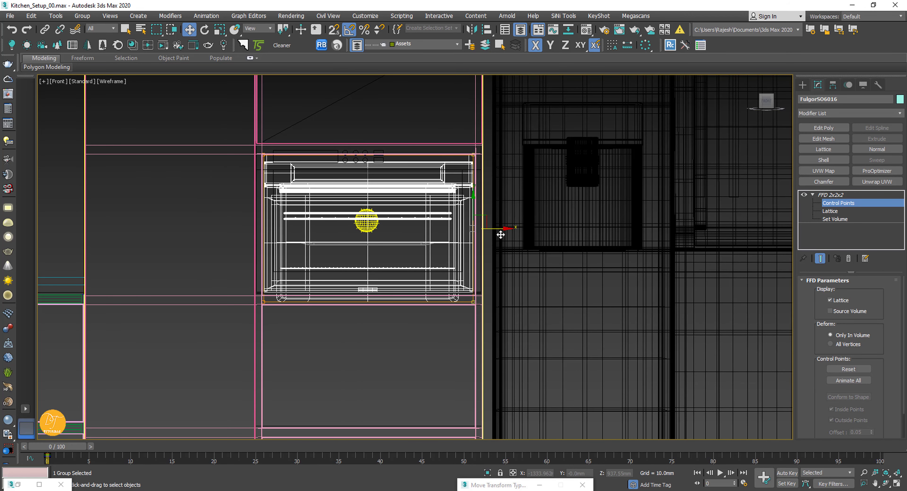
pyautogui.press('F3')
pyautogui.press('F3')
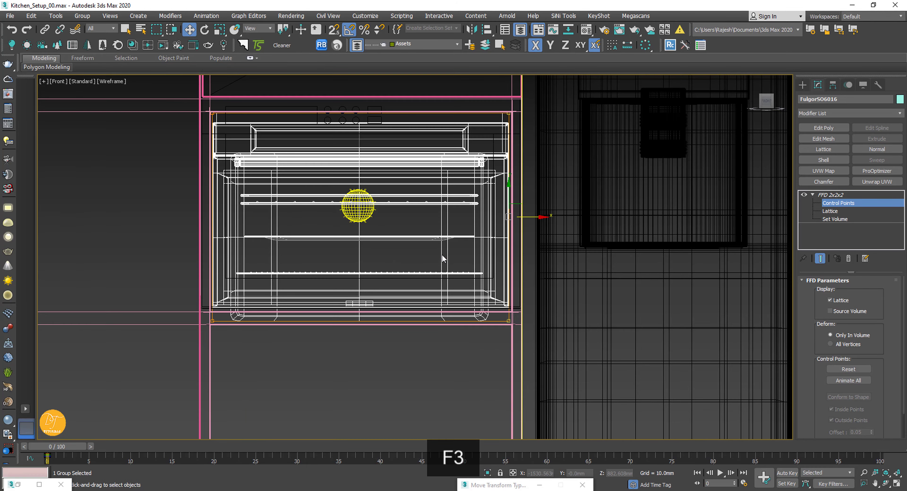
# Step: Leave the oven's FFD control points and move the oven in depth to seat it in its cabinet opening
pyautogui.scroll(5, 295, 118)
pyautogui.scroll(-3, 378, 168)
pyautogui.scroll(-5, 378, 169)
pyautogui.click(812, 195)
pyautogui.moveTo(528, 239)
pyautogui.keyDown('alt'); pyautogui.mouseDown(button='middle')
pyautogui.moveTo(581, 260)
pyautogui.moveTo(341, 261)
pyautogui.moveTo(275, 231)
pyautogui.mouseUp(button='middle'); pyautogui.keyUp('alt')
pyautogui.press('F3')
pyautogui.scroll(-4, 342, 261)
pyautogui.moveTo(289, 214); pyautogui.dragTo(235, 212)
pyautogui.press('f')
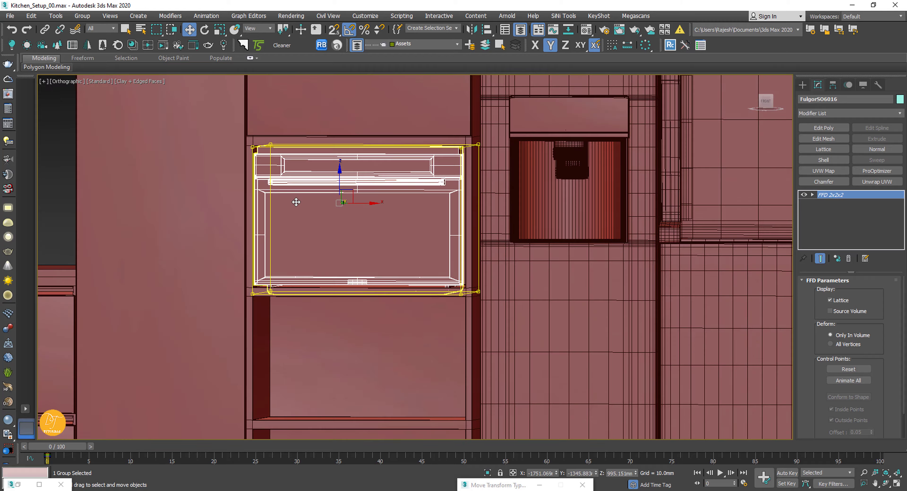
# Step: Select the basket in the row of imported assets and rotate it to face the front of the cabinets
pyautogui.scroll(-2, 384, 199)
pyautogui.press('p')
pyautogui.moveTo(374, 244); pyautogui.dragTo(342, 218, button='middle')
pyautogui.scroll(-4, 348, 210)
pyautogui.scroll(-5, 343, 216)
pyautogui.hotkey('ctrl', 'd')
pyautogui.press('u')
pyautogui.scroll(-6, 447, 279)
pyautogui.keyDown('alt'); pyautogui.moveTo(446, 278); pyautogui.dragTo(436, 344, button='middle'); pyautogui.keyUp('alt')
pyautogui.click(462, 246)
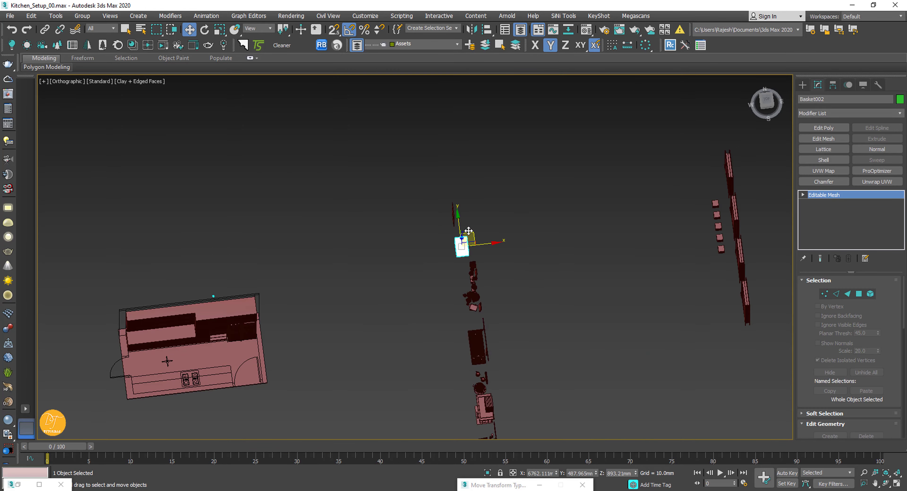
pyautogui.press('f')
pyautogui.press('e')
pyautogui.moveTo(423, 280); pyautogui.dragTo(464, 267)
# Step: Move the basket into the open compartment below the oven in the tall cabinet
pyautogui.press('w')
pyautogui.scroll(-4, 463, 268)
pyautogui.moveTo(464, 267); pyautogui.dragTo(422, 145, button='middle')
pyautogui.moveTo(424, 142); pyautogui.dragTo(435, 269)
pyautogui.scroll(6, 428, 317)
pyautogui.press('F3')
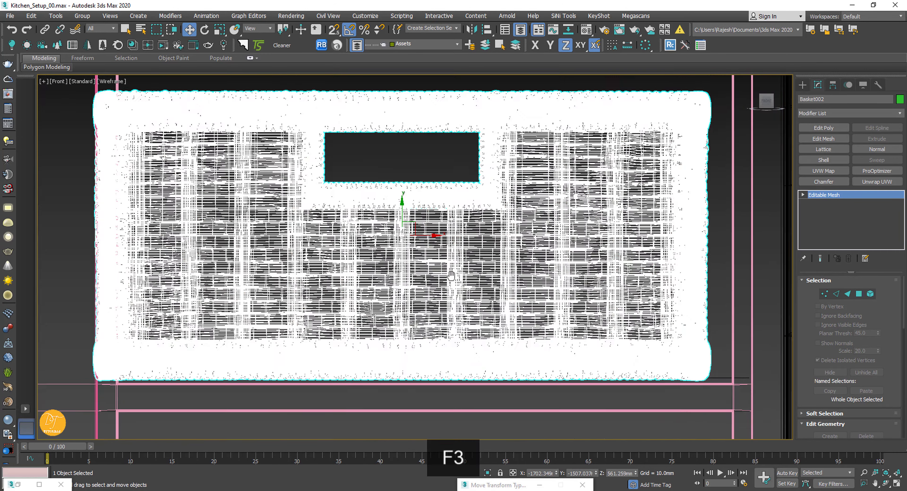
# Step: Apply an FFD 2x2x2 modifier to the basket and shift its control points to fit the compartment's width
pyautogui.moveTo(374, 249); pyautogui.dragTo(318, 278, button='middle')
pyautogui.scroll(-3, 353, 272)
pyautogui.click(832, 114)
pyautogui.press('f')
pyautogui.click(820, 131)
pyautogui.press('1')
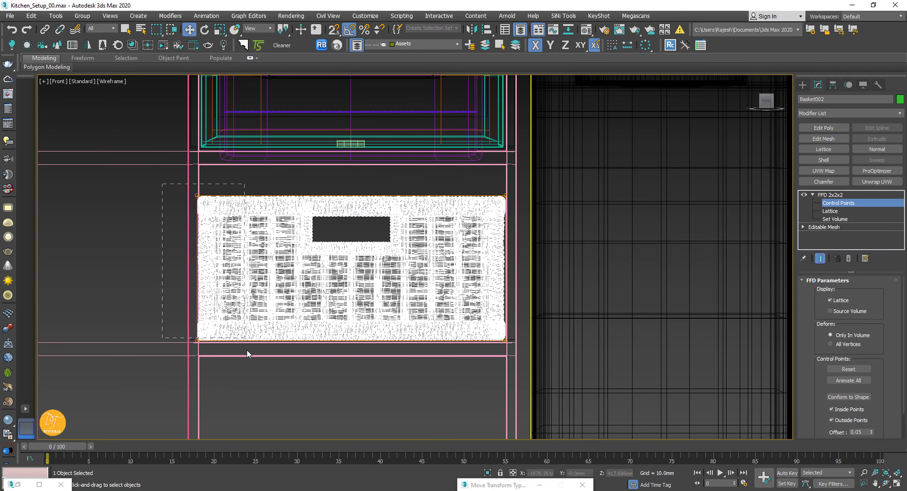
pyautogui.press('f')
pyautogui.press('z')
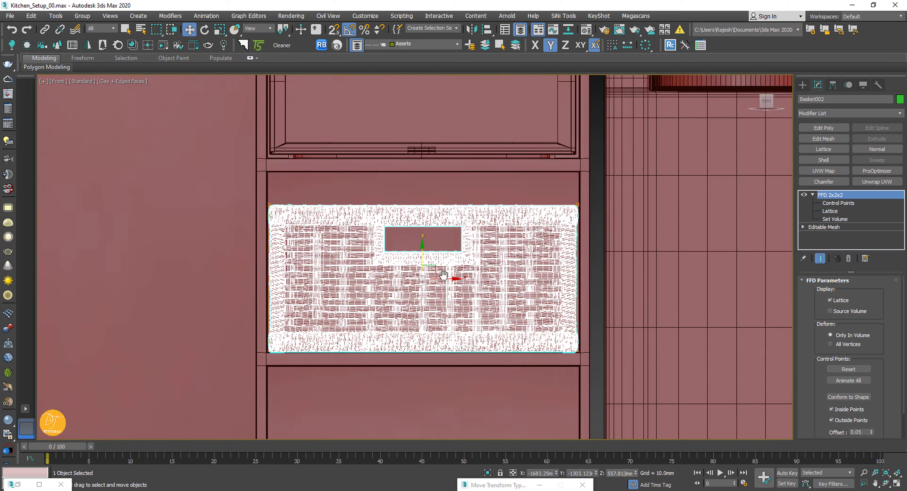
# Step: Copy the fitted basket into the lower open compartment of the tall cabinet and align it with the shelf
pyautogui.press('F3')
pyautogui.click(446, 287)
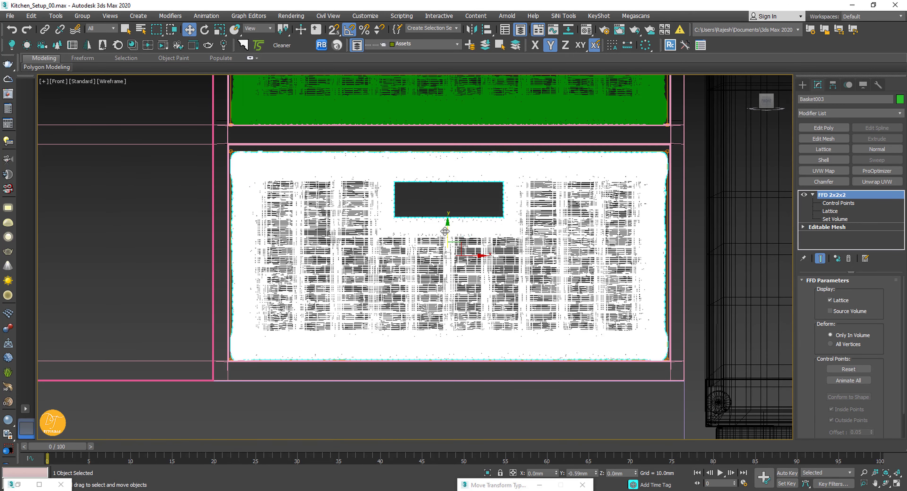
pyautogui.hotkey('shift', 'z')
pyautogui.hotkey('shift', 'z')
pyautogui.press('F3')
# Step: Adjust the depth position of the baskets inside the tall cabinet's open compartments
pyautogui.keyDown('alt'); pyautogui.moveTo(548, 319); pyautogui.dragTo(324, 253, button='middle'); pyautogui.keyUp('alt')
pyautogui.click(490, 292)
pyautogui.moveTo(584, 263); pyautogui.dragTo(661, 233, button='middle')
pyautogui.click(743, 216)
pyautogui.moveTo(662, 232); pyautogui.dragTo(699, 246)
# Step: Bring the sink group with faucet and plates from the asset row over to the kitchen's base cabinets
pyautogui.keyDown('alt'); pyautogui.moveTo(698, 247); pyautogui.dragTo(614, 270, button='middle'); pyautogui.keyUp('alt')
pyautogui.scroll(-5, 614, 273)
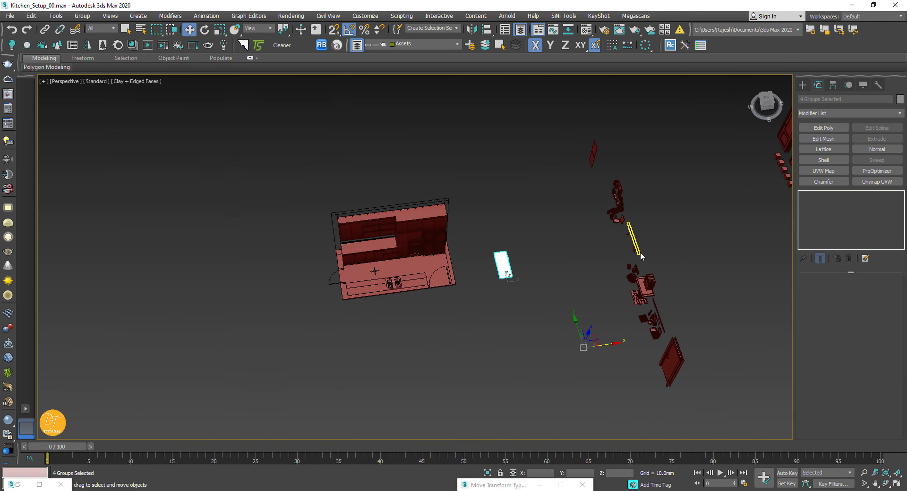
pyautogui.hotkey('ctrl', 'z')
pyautogui.moveTo(641, 242); pyautogui.dragTo(213, 301)
pyautogui.scroll(4, 190, 257)
pyautogui.keyDown('alt'); pyautogui.moveTo(202, 283); pyautogui.dragTo(321, 222, button='middle'); pyautogui.keyUp('alt')
pyautogui.scroll(4, 321, 222)
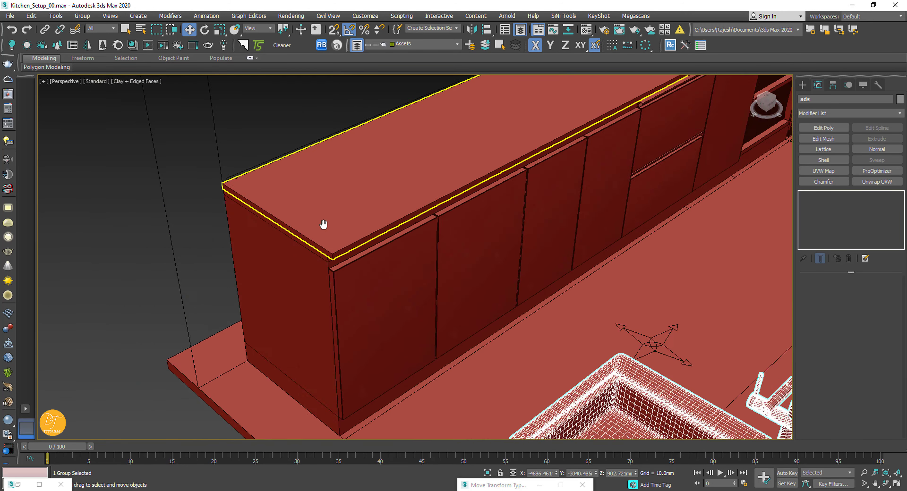
# Step: Isolate the sink group with the countertop and rotate the sink in the top view to run along the counter
pyautogui.keyDown('ctrl'); pyautogui.click(322, 222); pyautogui.keyUp('ctrl')
pyautogui.press('F3')
pyautogui.keyDown('ctrl'); pyautogui.click(419, 385); pyautogui.keyUp('ctrl')
pyautogui.hotkey('alt', 'q')
pyautogui.press('t')
pyautogui.click(221, 370)
pyautogui.press('e')
pyautogui.moveTo(240, 390); pyautogui.dragTo(276, 364)
# Step: Move the sink group onto its place on the countertop, matching the sink drawn in the plan
pyautogui.press('w')
pyautogui.moveTo(211, 359); pyautogui.dragTo(297, 157)
pyautogui.scroll(5, 271, 154)
pyautogui.moveTo(236, 188); pyautogui.dragTo(262, 274, button='middle')
pyautogui.moveTo(262, 274); pyautogui.dragTo(254, 255)
pyautogui.scroll(-5, 341, 292)
# Step: Draw a rectangle of about 1168 by 432 mm just inside the sink's outline in the top view
pyautogui.click(441, 296)
pyautogui.click(802, 85)
pyautogui.click(838, 149)
pyautogui.click(867, 149)
pyautogui.scroll(4, 324, 217)
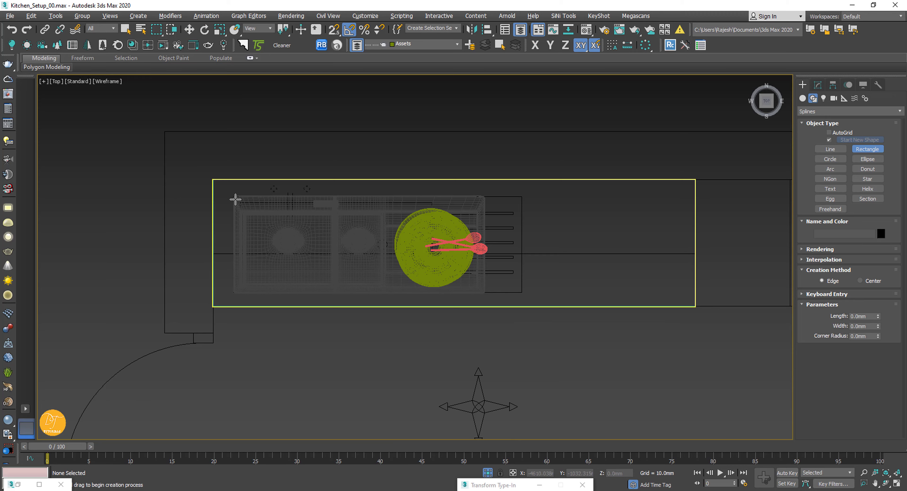
pyautogui.moveTo(234, 199); pyautogui.dragTo(480, 293)
pyautogui.rightClick(546, 368)
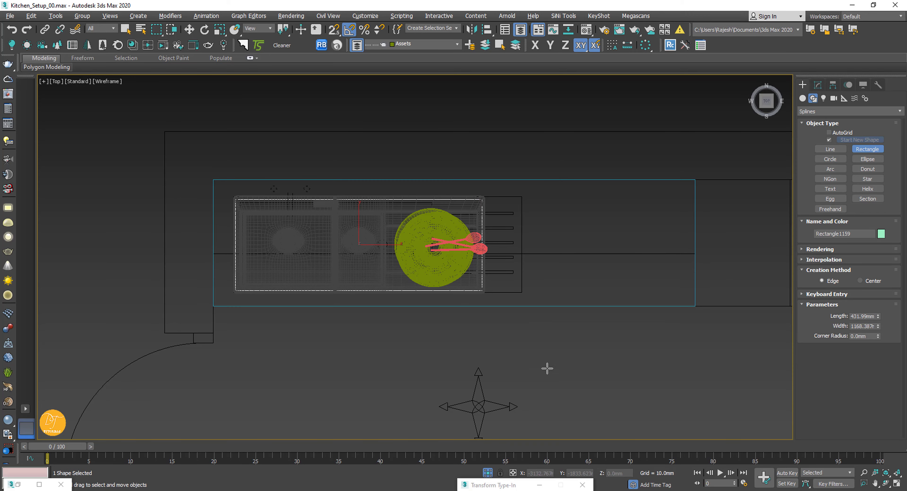
# Step: Raise the guide rectangle to a height of about 591 mm, below the countertop
pyautogui.press('p')
pyautogui.moveTo(546, 368)
pyautogui.keyDown('alt'); pyautogui.mouseDown(button='middle')
pyautogui.moveTo(458, 265)
pyautogui.moveTo(413, 326)
pyautogui.mouseUp(button='middle'); pyautogui.keyUp('alt')
pyautogui.scroll(-3, 413, 325)
pyautogui.press('F3')
pyautogui.moveTo(408, 320); pyautogui.dragTo(405, 243)
pyautogui.scroll(4, 392, 253)
# Step: Isolate the countertop with the guide rectangle and start editing the countertop's long edges in the wireframe top view
pyautogui.click(405, 242)
pyautogui.click(817, 85)
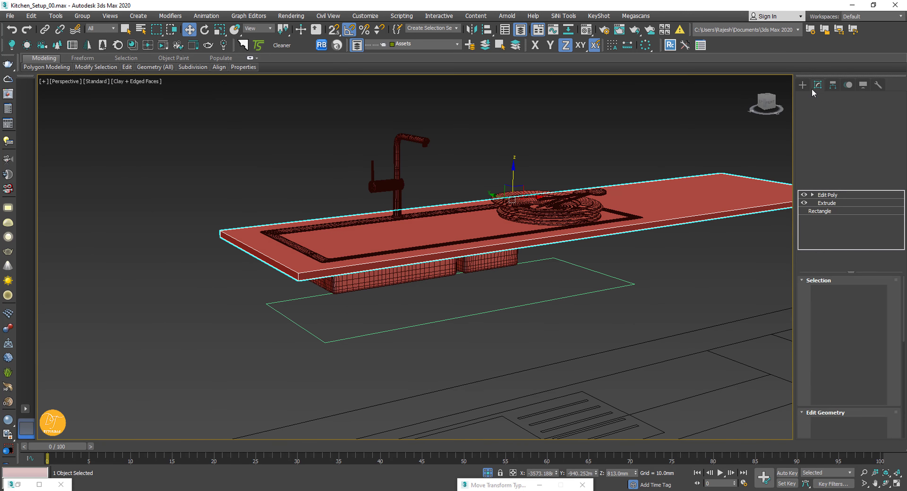
pyautogui.click(819, 211)
pyautogui.click(827, 203)
pyautogui.click(806, 196)
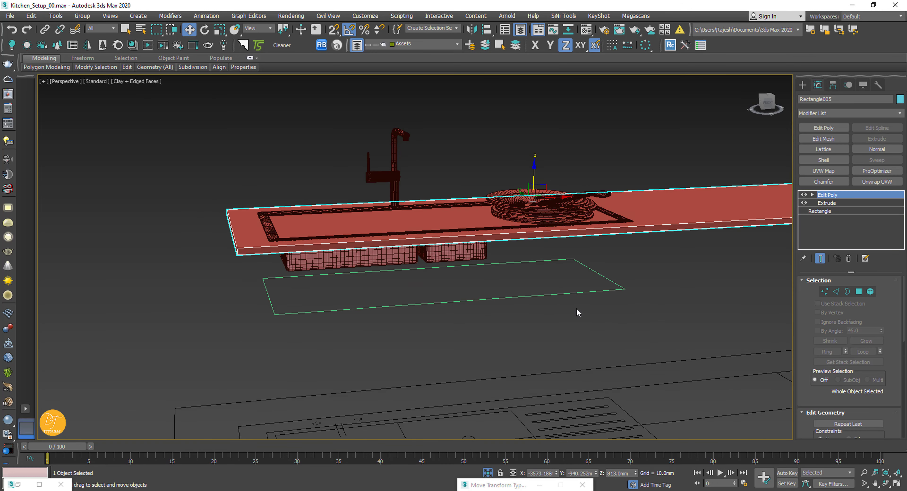
pyautogui.hotkey('alt', 'q')
pyautogui.press('t')
pyautogui.press('F3')
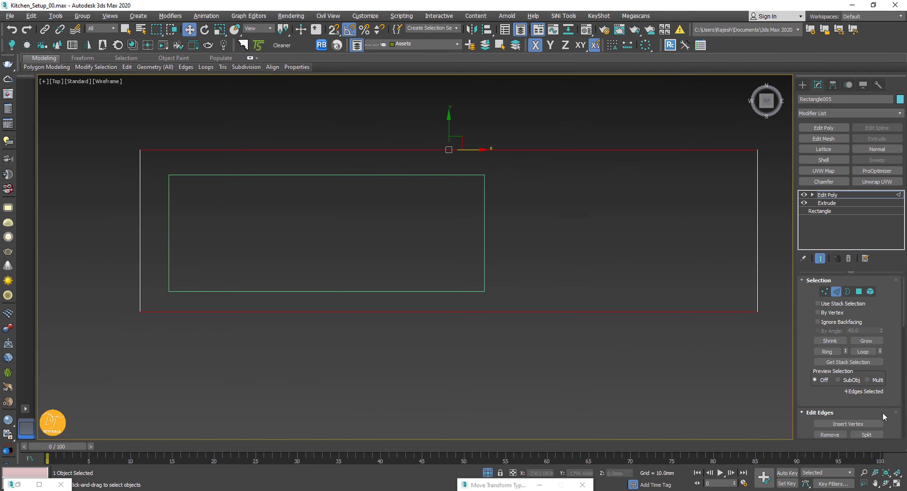
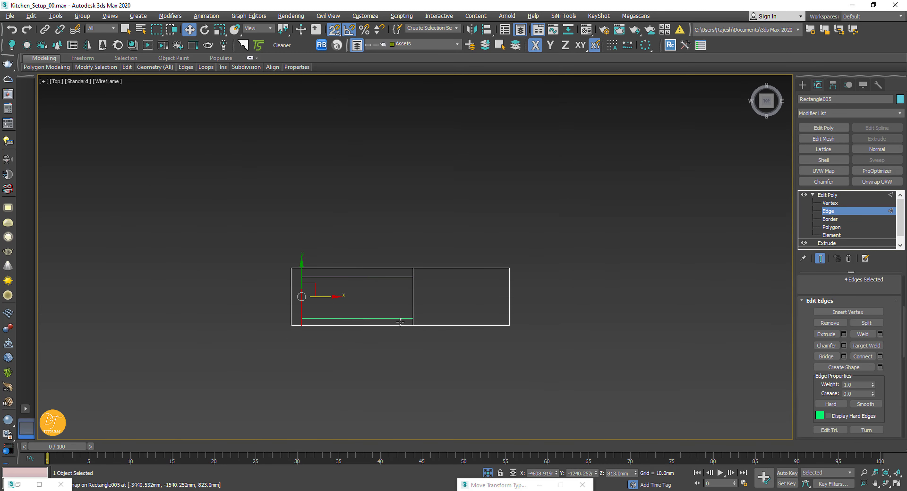
# Step: Connect the countertop's ringed edges with 2 segments and align the resulting cuts to the guide rectangle's sides
pyautogui.hotkey('alt', 'r')
pyautogui.click(880, 357)
pyautogui.scroll(6, 367, 330)
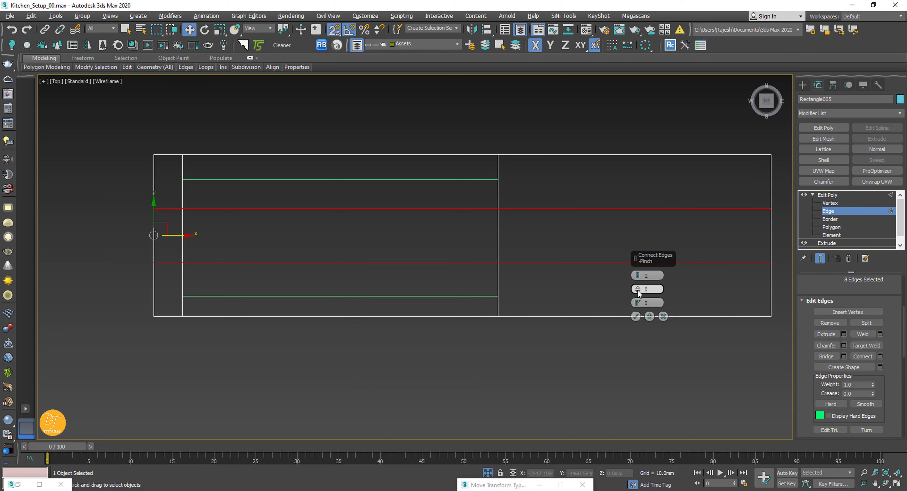
pyautogui.click(635, 317)
pyautogui.press('1')
pyautogui.scroll(-2, 119, 231)
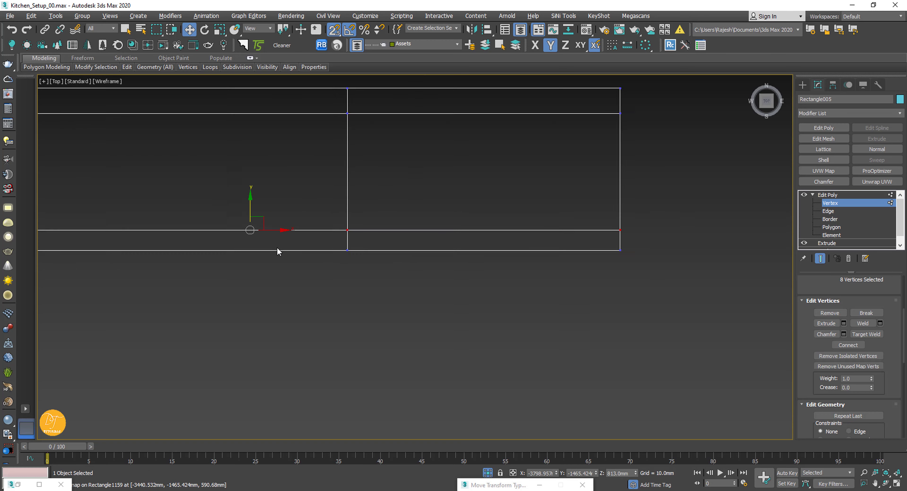
# Step: Bridge the countertop's top and bottom polygons within the sink outline into a through opening and delete the guide rectangle
pyautogui.click(831, 227)
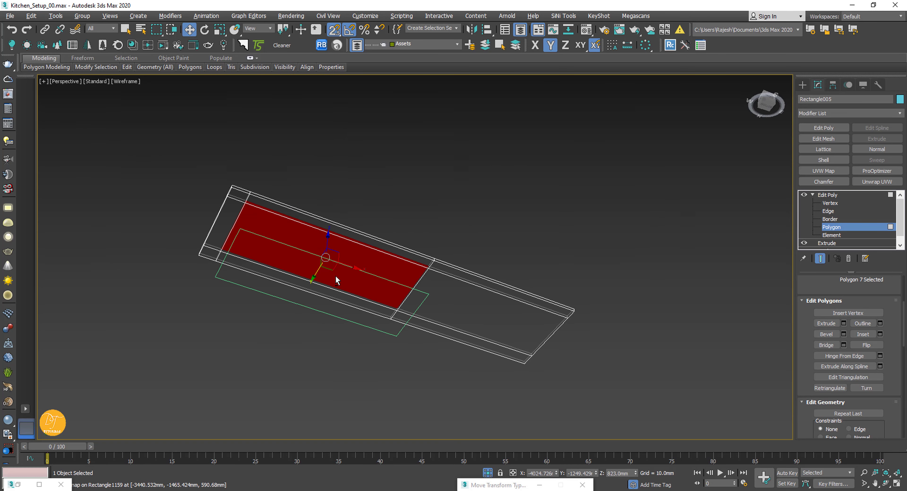
pyautogui.keyDown('alt'); pyautogui.moveTo(334, 279); pyautogui.dragTo(328, 310, button='middle'); pyautogui.keyUp('alt')
pyautogui.scroll(3, 633, 364)
pyautogui.press('F3')
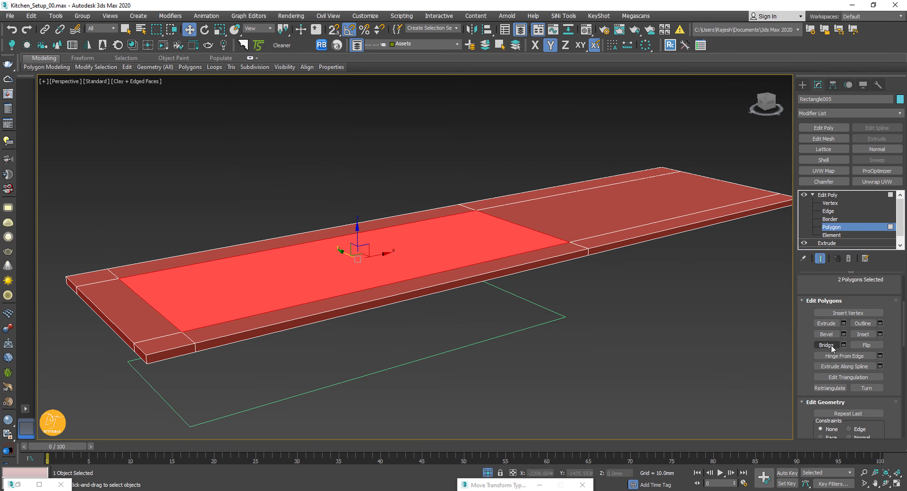
pyautogui.press('Delete')
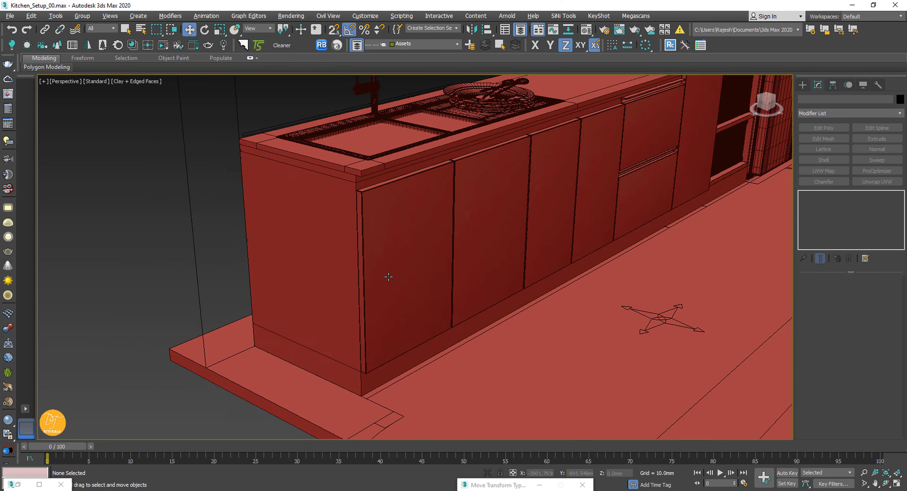
# Step: Examine how the sink sits in the countertop opening and over the base cabinet from several angles
pyautogui.moveTo(388, 277); pyautogui.dragTo(436, 369, button='middle')
pyautogui.scroll(3, 448, 308)
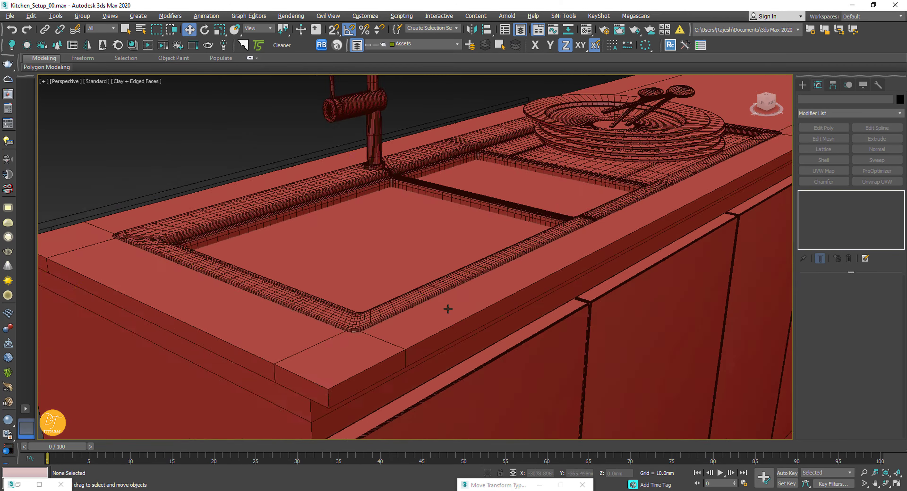
pyautogui.keyDown('alt'); pyautogui.moveTo(448, 283); pyautogui.dragTo(444, 299, button='middle'); pyautogui.keyUp('alt')
pyautogui.scroll(-3, 444, 299)
pyautogui.keyDown('alt'); pyautogui.moveTo(405, 355); pyautogui.dragTo(378, 315, button='middle'); pyautogui.keyUp('alt')
pyautogui.click(384, 225)
pyautogui.keyDown('alt'); pyautogui.moveTo(384, 232); pyautogui.dragTo(425, 321, button='middle'); pyautogui.keyUp('alt')
pyautogui.press('t')
pyautogui.press('F3')
pyautogui.press('p')
pyautogui.moveTo(492, 331)
pyautogui.keyDown('alt'); pyautogui.mouseDown(button='middle')
pyautogui.moveTo(357, 308)
pyautogui.moveTo(346, 293)
pyautogui.moveTo(419, 298)
pyautogui.moveTo(238, 272)
pyautogui.mouseUp(button='middle'); pyautogui.keyUp('alt')
pyautogui.press('F3')
# Step: Select the base cabinet body's four top vertices and raise them about 24 mm toward the countertop's underside
pyautogui.keyDown('ctrl'); pyautogui.click(340, 324); pyautogui.keyUp('ctrl')
pyautogui.scroll(3, 340, 324)
pyautogui.click(380, 236)
pyautogui.scroll(-2, 378, 234)
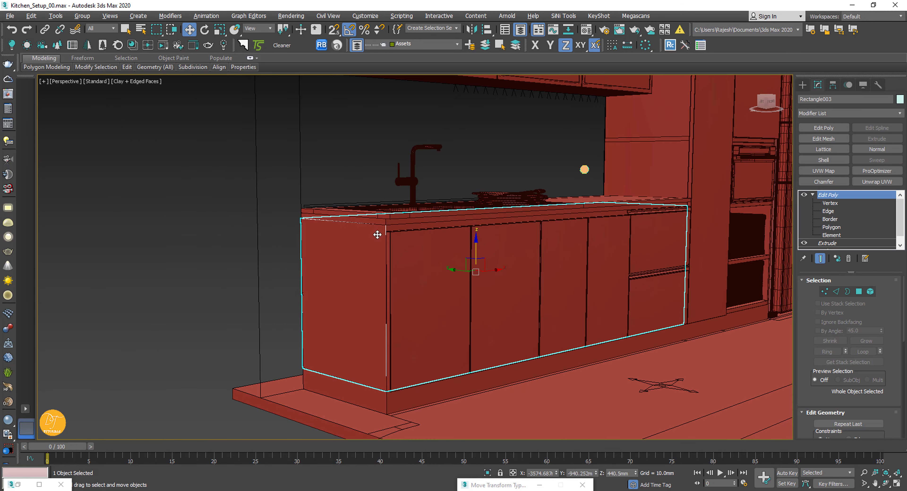
pyautogui.press('1')
pyautogui.moveTo(415, 244); pyautogui.dragTo(357, 257, button='middle')
pyautogui.keyDown('alt'); pyautogui.moveTo(702, 277); pyautogui.dragTo(595, 238, button='middle'); pyautogui.keyUp('alt')
pyautogui.scroll(2, 595, 239)
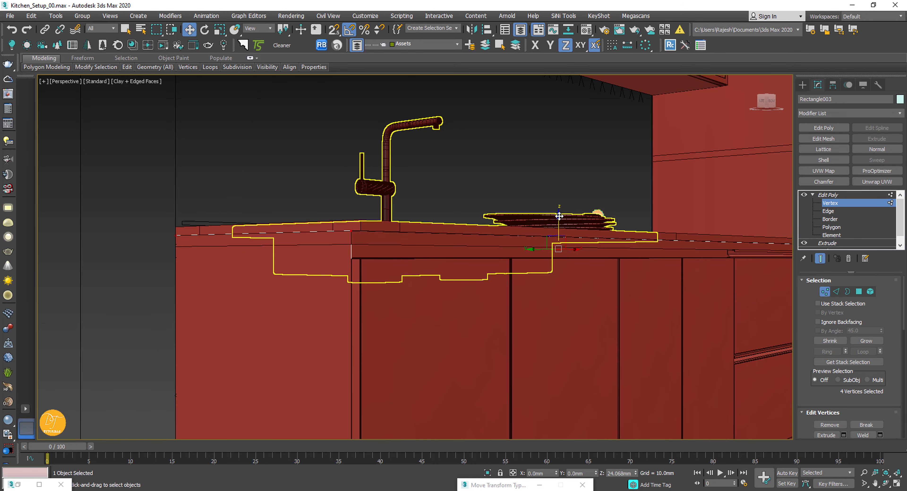
pyautogui.scroll(4, 354, 231)
# Step: Switch to 3D snapping, snap the cabinet body's top vertices to the countertop's bottom corner, and leave vertex editing
pyautogui.moveTo(353, 231)
pyautogui.mouseDown(button='middle')
pyautogui.moveTo(358, 222)
pyautogui.moveTo(344, 231)
pyautogui.moveTo(461, 285)
pyautogui.moveTo(513, 246)
pyautogui.mouseUp(button='middle')
pyautogui.press('F3')
pyautogui.scroll(2, 344, 231)
pyautogui.keyDown('alt'); pyautogui.moveTo(271, 260); pyautogui.dragTo(241, 234, button='middle'); pyautogui.keyUp('alt')
pyautogui.scroll(-3, 344, 272)
pyautogui.scroll(4, 238, 234)
pyautogui.scroll(-4, 208, 280)
pyautogui.scroll(3, 293, 262)
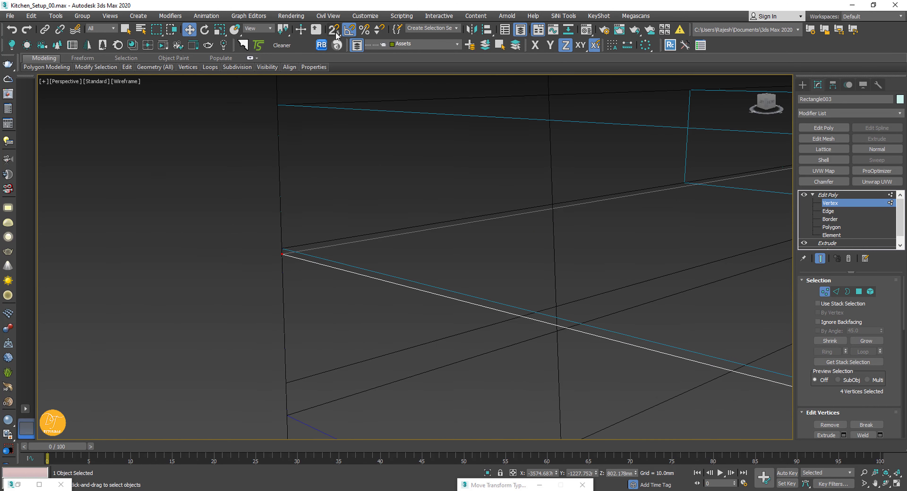
pyautogui.moveTo(334, 31); pyautogui.dragTo(334, 59)
pyautogui.moveTo(284, 256); pyautogui.dragTo(283, 252)
pyautogui.scroll(-2, 464, 216)
pyautogui.press('F3')
pyautogui.scroll(-4, 464, 219)
pyautogui.moveTo(465, 219); pyautogui.dragTo(405, 240, button='middle')
pyautogui.click(826, 195)
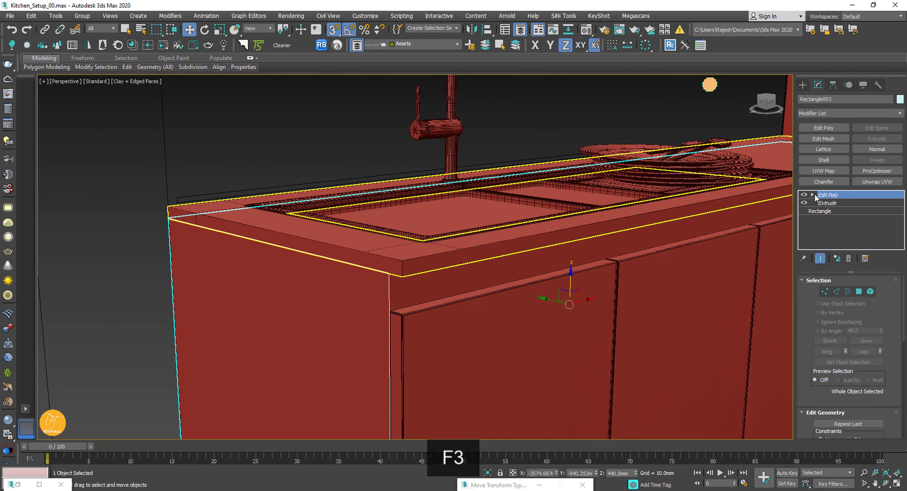
# Step: Isolate the base cabinet body together with the countertop and show them as a wireframe from the top
pyautogui.click(354, 268)
pyautogui.scroll(-3, 354, 278)
pyautogui.moveTo(369, 297)
pyautogui.mouseDown(button='middle')
pyautogui.moveTo(374, 312)
pyautogui.moveTo(348, 362)
pyautogui.mouseUp(button='middle')
pyautogui.click(261, 302)
pyautogui.scroll(4, 327, 301)
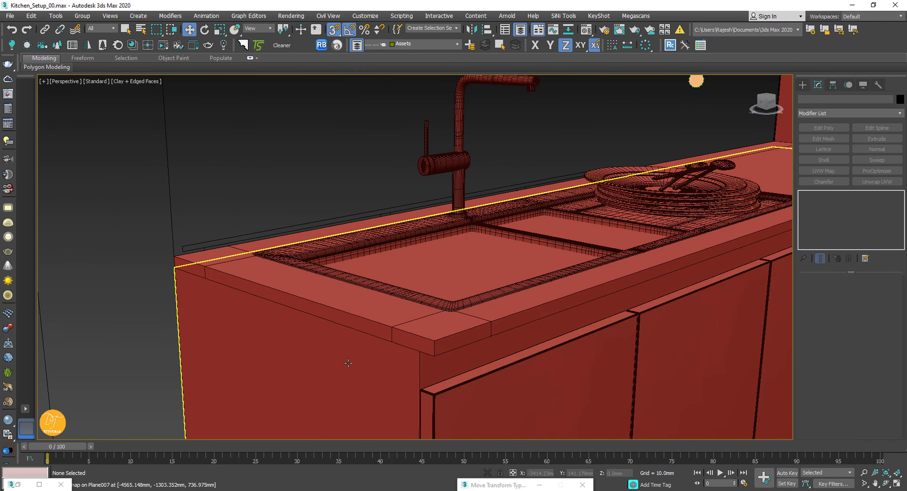
pyautogui.click(348, 362)
pyautogui.keyDown('ctrl'); pyautogui.click(480, 340); pyautogui.keyUp('ctrl')
pyautogui.hotkey('alt', 'q')
pyautogui.press('t')
pyautogui.press('F3')
# Step: Connect edges on the isolated base cabinet body to divide its top around the countertop's sink opening
pyautogui.click(278, 330)
pyautogui.click(278, 321)
pyautogui.click(836, 288)
pyautogui.scroll(-3, 491, 256)
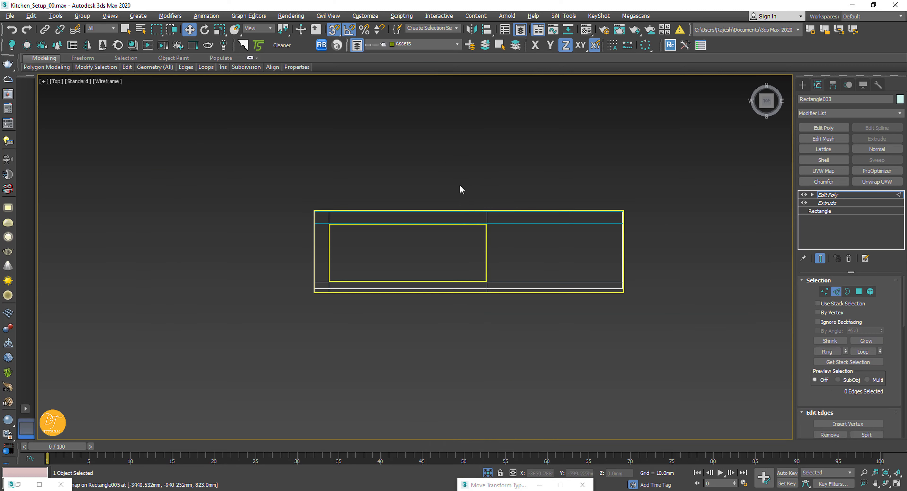
pyautogui.moveTo(460, 188); pyautogui.dragTo(454, 306)
pyautogui.scroll(-3, 859, 370)
pyautogui.scroll(3, 852, 360)
pyautogui.scroll(-8, 836, 331)
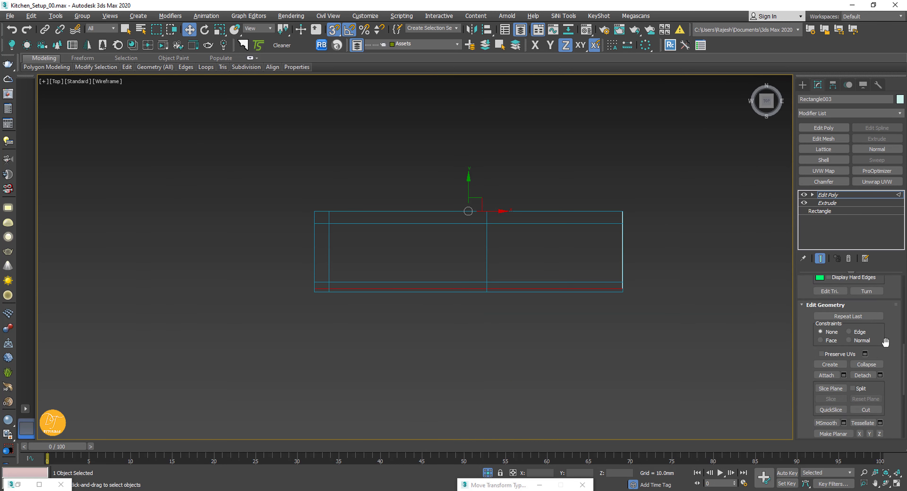
pyautogui.click(834, 313)
pyautogui.scroll(-3, 530, 265)
pyautogui.press('e')
pyautogui.moveTo(534, 222); pyautogui.dragTo(536, 268)
pyautogui.scroll(3, 536, 269)
pyautogui.press('w')
# Step: Snap the cabinet body's dividing edges to the corners of the countertop's sink opening
pyautogui.click(835, 323)
pyautogui.moveTo(534, 199); pyautogui.dragTo(481, 278)
pyautogui.press('e')
pyautogui.press('w')
pyautogui.moveTo(547, 252); pyautogui.dragTo(324, 278)
# Step: Extrude the cabinet's top polygon beneath the sink opening downward to form a recess, and leave polygon editing and isolation
pyautogui.click(813, 195)
pyautogui.click(831, 227)
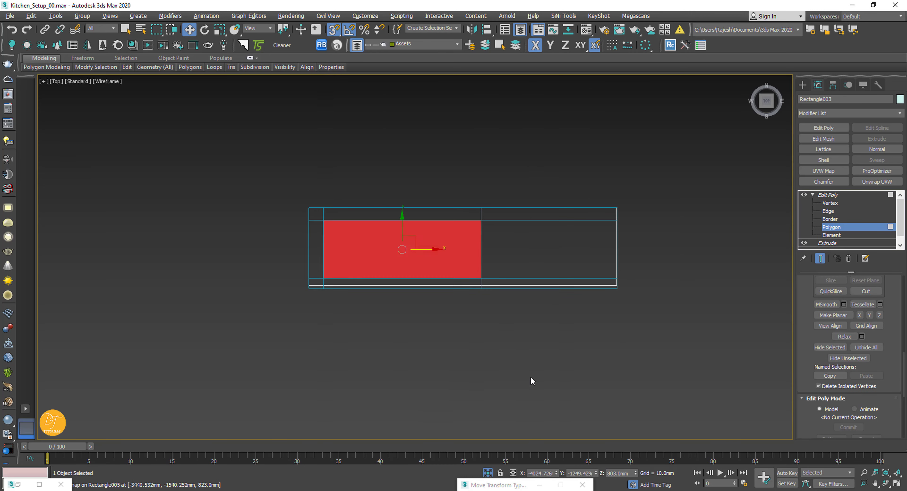
pyautogui.press('p')
pyautogui.press('F3')
pyautogui.keyDown('alt'); pyautogui.moveTo(500, 350); pyautogui.dragTo(539, 348, button='middle'); pyautogui.keyUp('alt')
pyautogui.scroll(8, 892, 315)
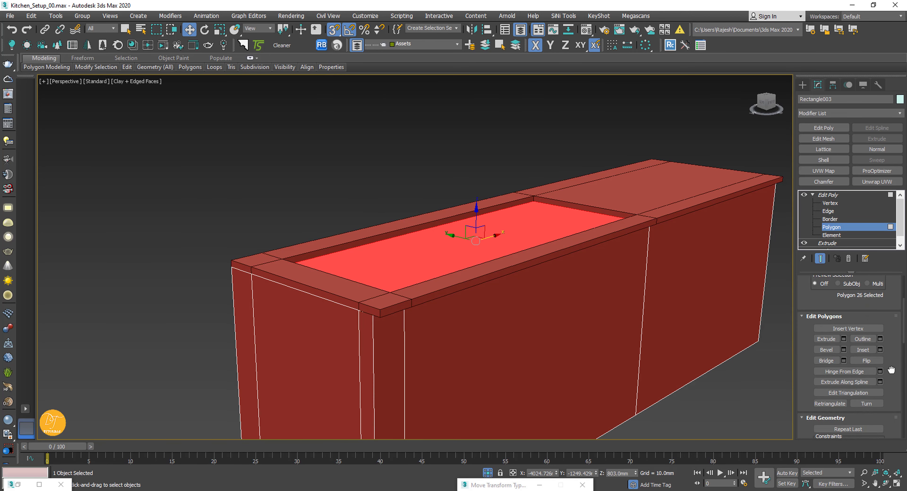
pyautogui.click(843, 339)
pyautogui.moveTo(637, 290); pyautogui.dragTo(504, 318)
pyautogui.moveTo(504, 318); pyautogui.dragTo(449, 263, button='middle')
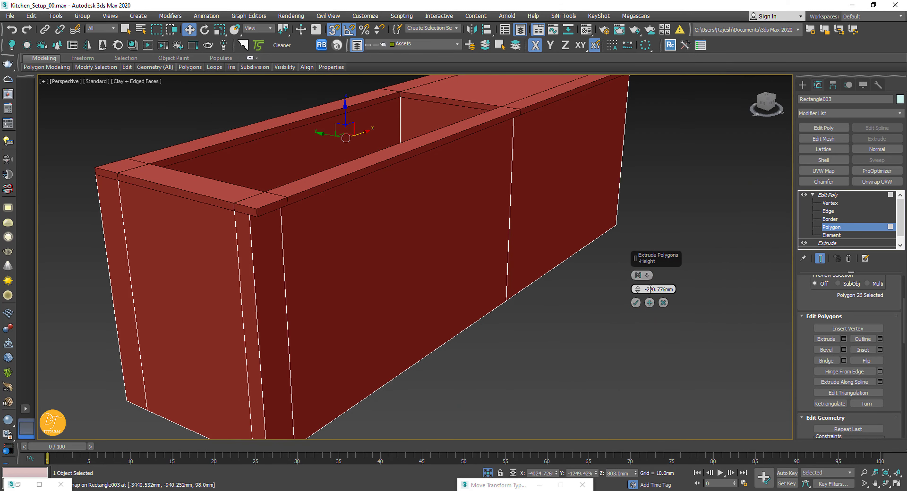
pyautogui.click(636, 303)
pyautogui.press('4')
pyautogui.hotkey('alt', 'q')
# Step: Examine how the sink fits the recessed cabinet from several angles
pyautogui.scroll(-3, 516, 332)
pyautogui.keyDown('alt'); pyautogui.moveTo(560, 318); pyautogui.dragTo(409, 291, button='middle'); pyautogui.keyUp('alt')
pyautogui.hotkey('ctrl', 'd')
pyautogui.scroll(2, 426, 291)
pyautogui.scroll(4, 454, 264)
pyautogui.keyDown('alt'); pyautogui.moveTo(454, 264); pyautogui.dragTo(415, 245, button='middle'); pyautogui.keyUp('alt')
pyautogui.click(435, 289)
pyautogui.scroll(2, 508, 341)
pyautogui.press('s')
pyautogui.scroll(-4, 463, 334)
# Step: Select the oven's spherical Corona light and move it along Y into the oven cavity
pyautogui.click(233, 214)
pyautogui.press('f')
pyautogui.scroll(-4, 457, 293)
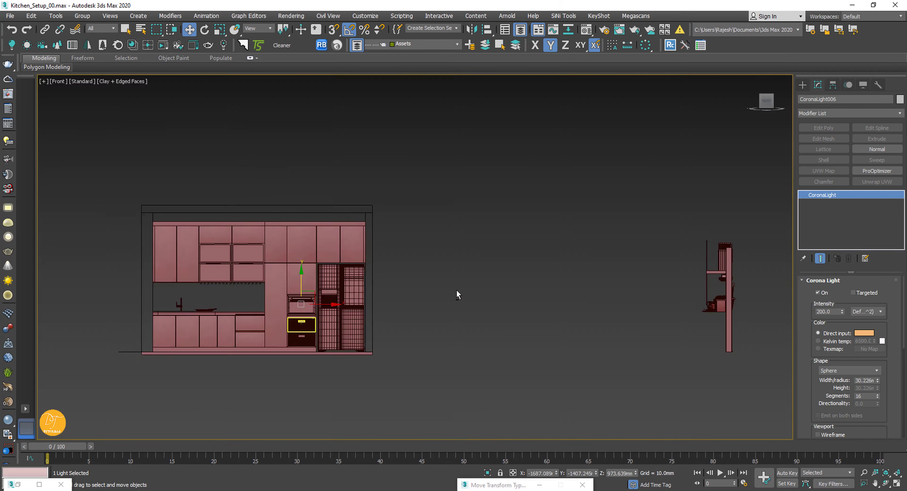
pyautogui.press('t')
pyautogui.press('F3')
pyautogui.scroll(4, 468, 302)
pyautogui.moveTo(469, 286); pyautogui.dragTo(487, 247)
pyautogui.scroll(-3, 489, 299)
pyautogui.press('p')
pyautogui.press('z')
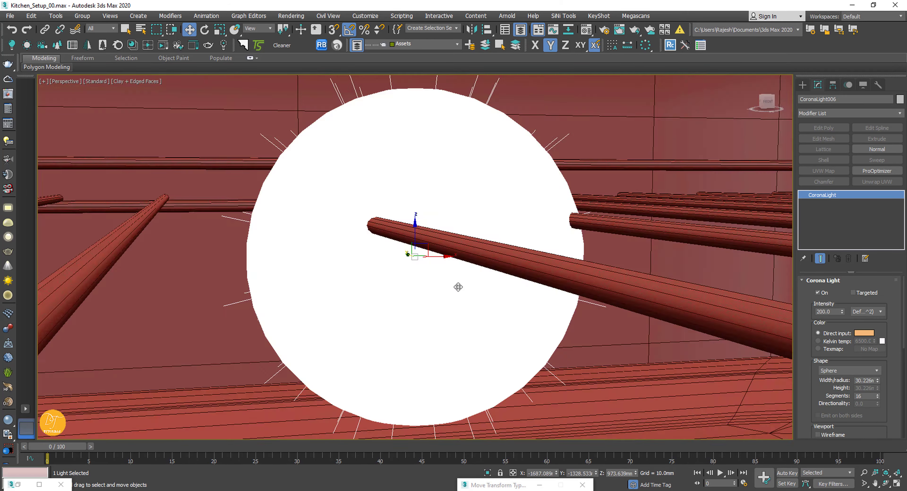
# Step: Adjust the Corona light's height so it sits between the racks inside the oven
pyautogui.scroll(-3, 458, 289)
pyautogui.keyDown('alt'); pyautogui.moveTo(458, 289); pyautogui.dragTo(493, 282, button='middle'); pyautogui.keyUp('alt')
pyautogui.moveTo(433, 241); pyautogui.dragTo(433, 125)
pyautogui.scroll(-4, 462, 216)
pyautogui.press('F3')
pyautogui.keyDown('alt'); pyautogui.moveTo(462, 216); pyautogui.dragTo(463, 242, button='middle'); pyautogui.keyUp('alt')
pyautogui.moveTo(458, 185); pyautogui.dragTo(464, 289)
pyautogui.press('r')
pyautogui.moveTo(464, 289)
pyautogui.keyDown('alt'); pyautogui.mouseDown(button='middle')
pyautogui.moveTo(500, 302)
pyautogui.moveTo(480, 288)
pyautogui.mouseUp(button='middle'); pyautogui.keyUp('alt')
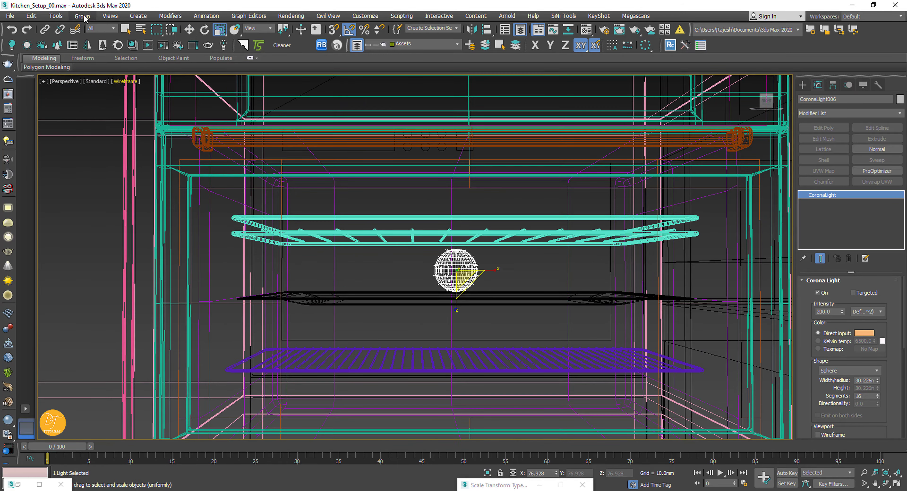
pyautogui.click(180, 129)
pyautogui.press('F3')
pyautogui.scroll(-6, 473, 204)
pyautogui.moveTo(451, 197)
pyautogui.keyDown('alt'); pyautogui.mouseDown(button='middle')
pyautogui.moveTo(474, 204)
pyautogui.moveTo(563, 183)
pyautogui.mouseUp(button='middle'); pyautogui.keyUp('alt')
# Step: Draw a snapped rectangle in the front view filling the backsplash area between the wall cabinets and the countertop
pyautogui.click(338, 171)
pyautogui.moveTo(338, 172)
pyautogui.keyDown('alt'); pyautogui.mouseDown(button='middle')
pyautogui.moveTo(174, 293)
pyautogui.moveTo(370, 211)
pyautogui.mouseUp(button='middle'); pyautogui.keyUp('alt')
pyautogui.press('f')
pyautogui.scroll(7, 136, 271)
pyautogui.press('F3')
pyautogui.click(802, 85)
pyautogui.click(812, 98)
pyautogui.click(867, 149)
pyautogui.scroll(6, 531, 211)
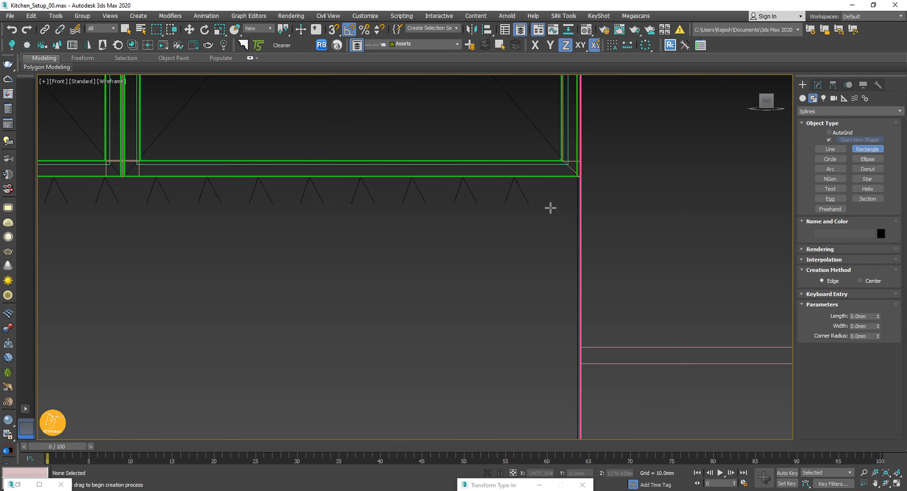
pyautogui.scroll(6, 563, 176)
pyautogui.press('s')
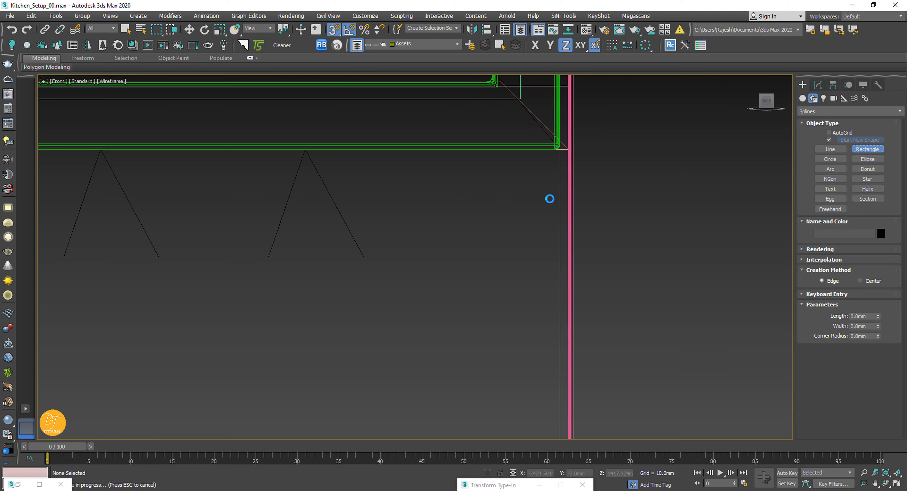
pyautogui.scroll(3, 563, 160)
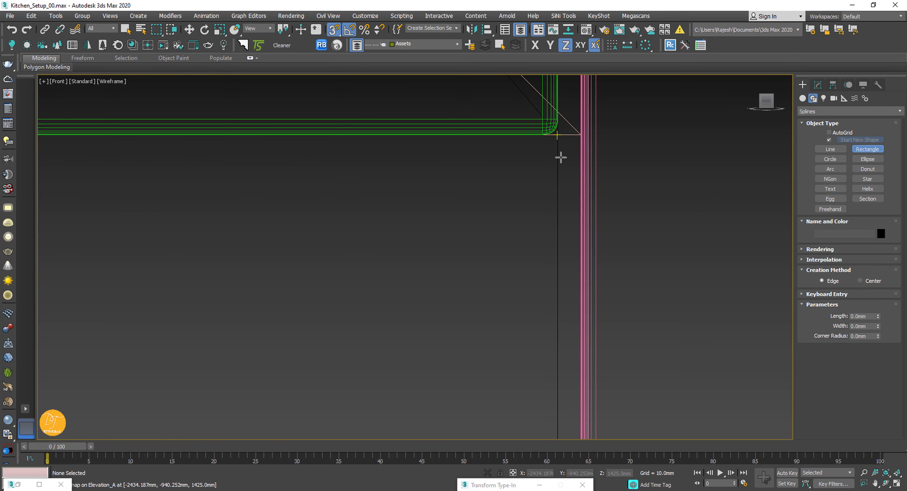
pyautogui.scroll(-12, 534, 174)
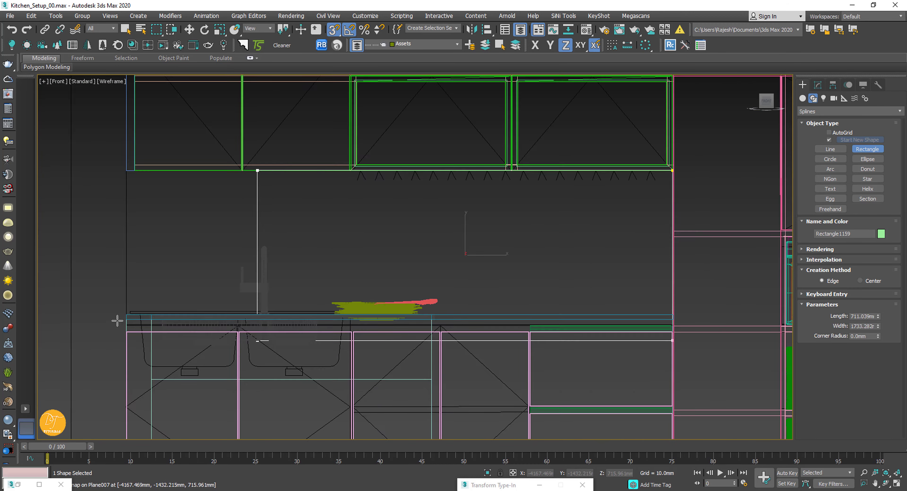
# Step: Convert the backsplash rectangle to an editable spline and make its four vertices Corner type
pyautogui.click(817, 85)
pyautogui.rightClick(820, 193)
pyautogui.click(858, 256)
pyautogui.press('1')
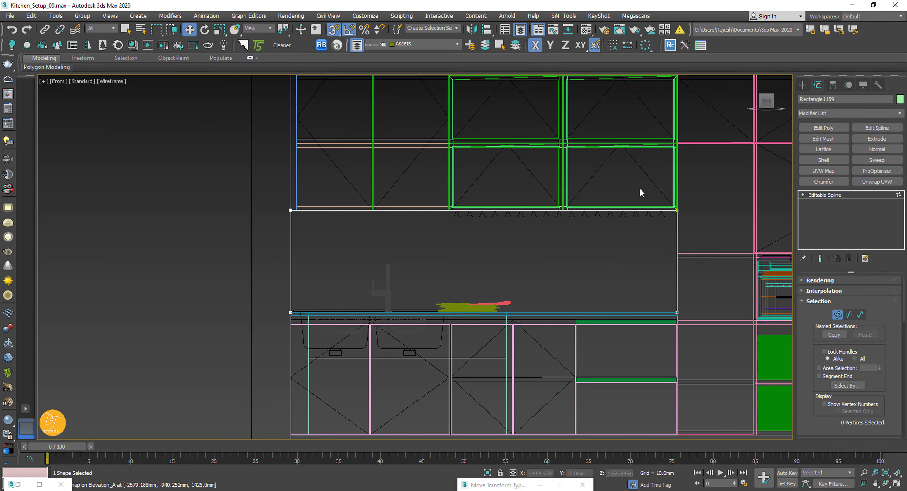
pyautogui.scroll(-5, 534, 326)
pyautogui.rightClick(588, 322)
pyautogui.click(571, 265)
# Step: Select the backsplash spline's two vertices beside the tall cabinet and check their fit against its side panel
pyautogui.press('p')
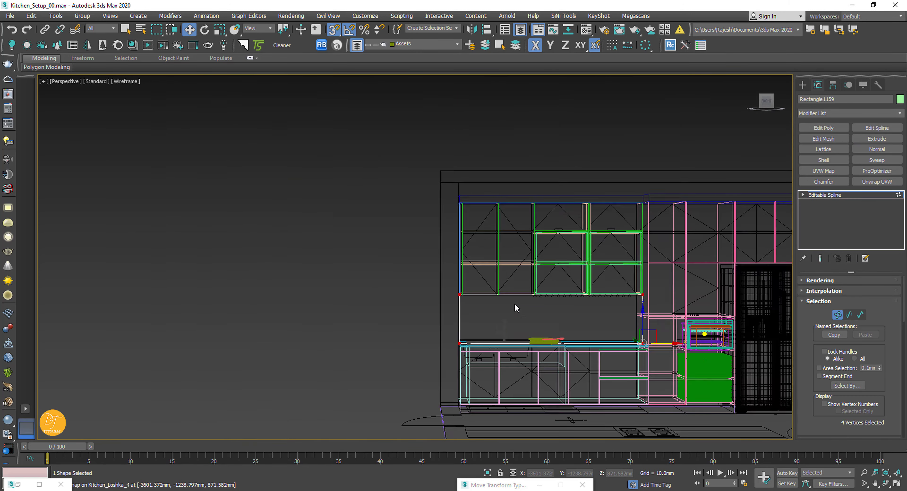
pyautogui.press('z')
pyautogui.press('F3')
pyautogui.press('s')
pyautogui.moveTo(514, 303)
pyautogui.keyDown('alt'); pyautogui.mouseDown(button='middle')
pyautogui.moveTo(550, 292)
pyautogui.moveTo(580, 190)
pyautogui.mouseUp(button='middle'); pyautogui.keyUp('alt')
pyautogui.moveTo(581, 190); pyautogui.dragTo(628, 329)
pyautogui.scroll(5, 615, 219)
pyautogui.keyDown('alt'); pyautogui.moveTo(599, 190); pyautogui.dragTo(617, 179, button='middle'); pyautogui.keyUp('alt')
pyautogui.scroll(-3, 587, 232)
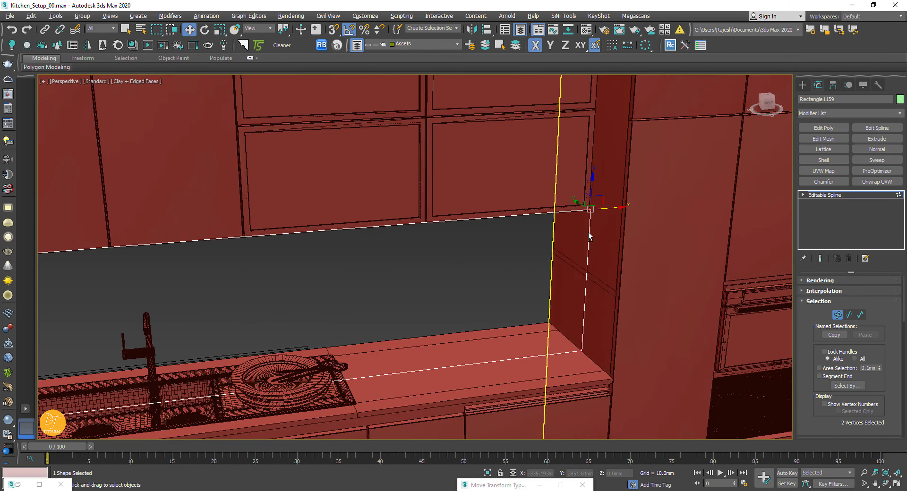
pyautogui.keyDown('alt'); pyautogui.moveTo(589, 237); pyautogui.dragTo(726, 241, button='middle'); pyautogui.keyUp('alt')
pyautogui.press('1')
# Step: Move the backsplash along Y toward the rear of the counter and add a Shell with a 3 mm outer amount
pyautogui.scroll(-6, 584, 286)
pyautogui.moveTo(522, 310); pyautogui.dragTo(484, 305)
pyautogui.press('z')
pyautogui.scroll(-8, 458, 310)
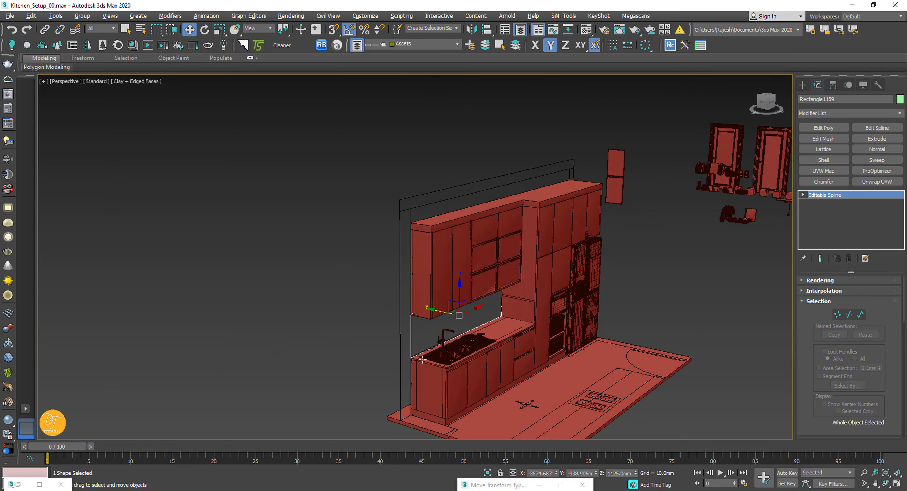
pyautogui.keyDown('alt'); pyautogui.moveTo(457, 310); pyautogui.dragTo(440, 316, button='middle'); pyautogui.keyUp('alt')
pyautogui.click(824, 159)
pyautogui.scroll(5, 436, 323)
pyautogui.press('z')
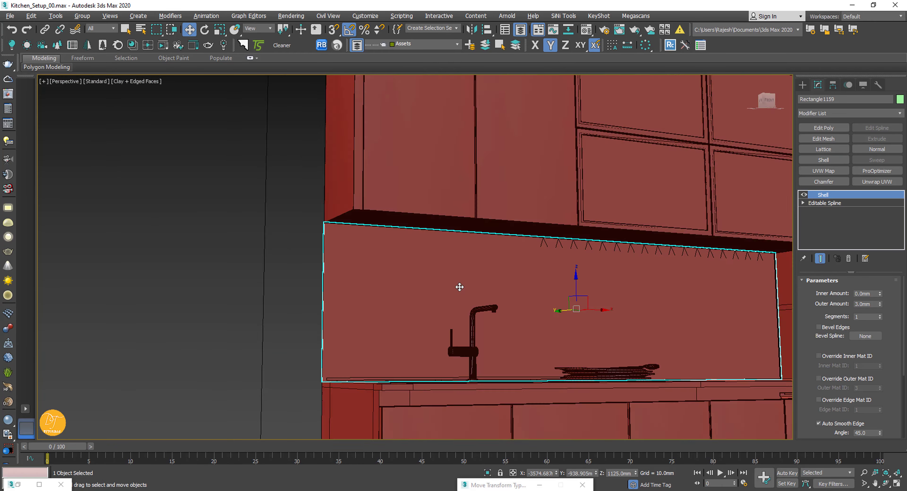
# Step: Align the backsplash to the wall cabinet in Y Position, current object Minimum to target object Maximum
pyautogui.scroll(4, 459, 288)
pyautogui.keyDown('alt'); pyautogui.moveTo(459, 287); pyautogui.dragTo(460, 282, button='middle'); pyautogui.keyUp('alt')
pyautogui.scroll(-3, 460, 282)
pyautogui.hotkey('alt', 'a')
pyautogui.click(265, 190)
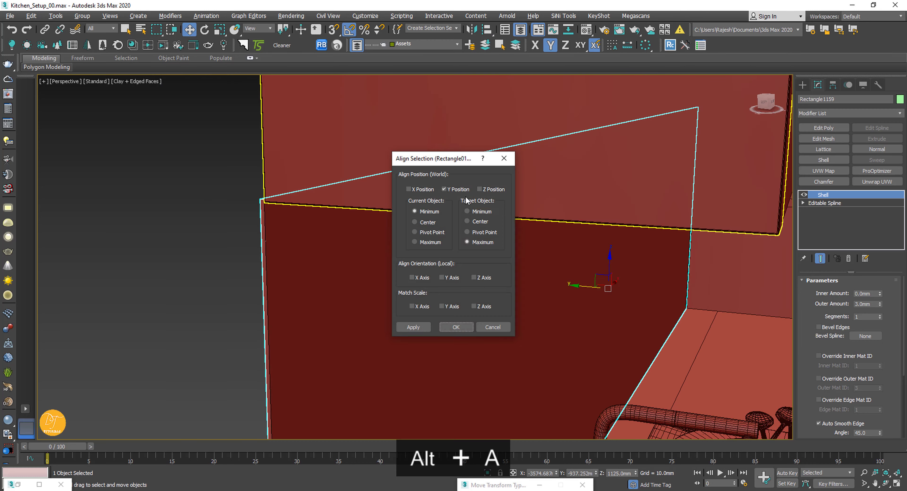
pyautogui.click(459, 439)
pyautogui.scroll(-6, 256, 249)
pyautogui.keyDown('alt'); pyautogui.moveTo(256, 249); pyautogui.dragTo(324, 234, button='middle'); pyautogui.keyUp('alt')
pyautogui.scroll(-3, 323, 234)
pyautogui.scroll(4, 352, 234)
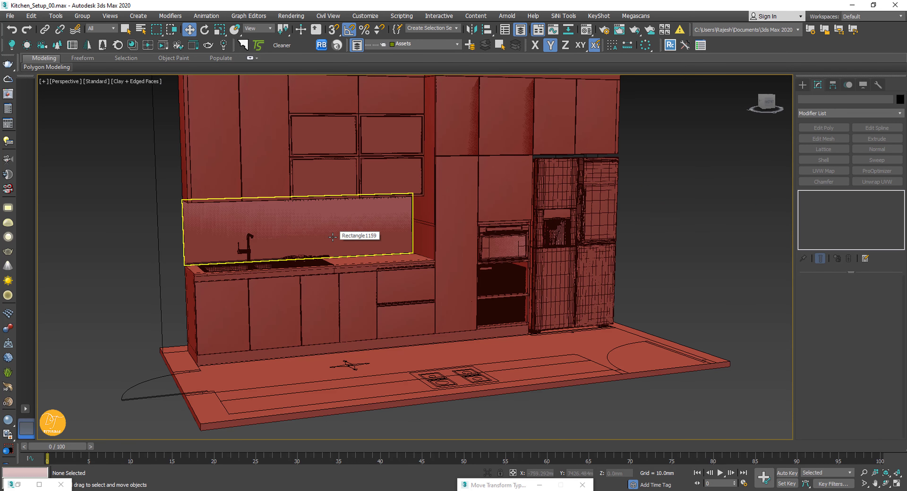
# Step: Rotate the utensil rail group parallel to the backsplash and move it over the countertop
pyautogui.press('f')
pyautogui.click(358, 297)
pyautogui.press('p')
pyautogui.keyDown('alt'); pyautogui.moveTo(359, 297); pyautogui.dragTo(426, 301, button='middle'); pyautogui.keyUp('alt')
pyautogui.press('z')
pyautogui.press('e')
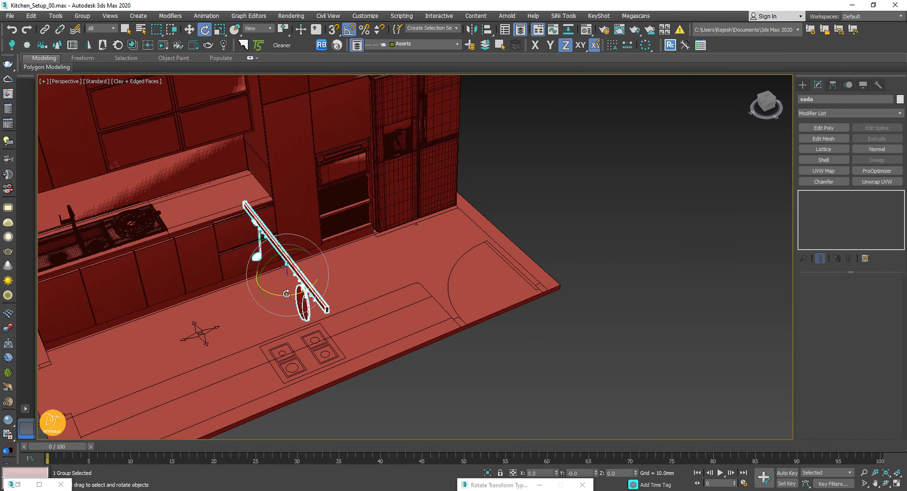
pyautogui.keyDown('alt'); pyautogui.moveTo(327, 289); pyautogui.dragTo(391, 281, button='middle'); pyautogui.keyUp('alt')
pyautogui.scroll(3, 390, 282)
pyautogui.press('w')
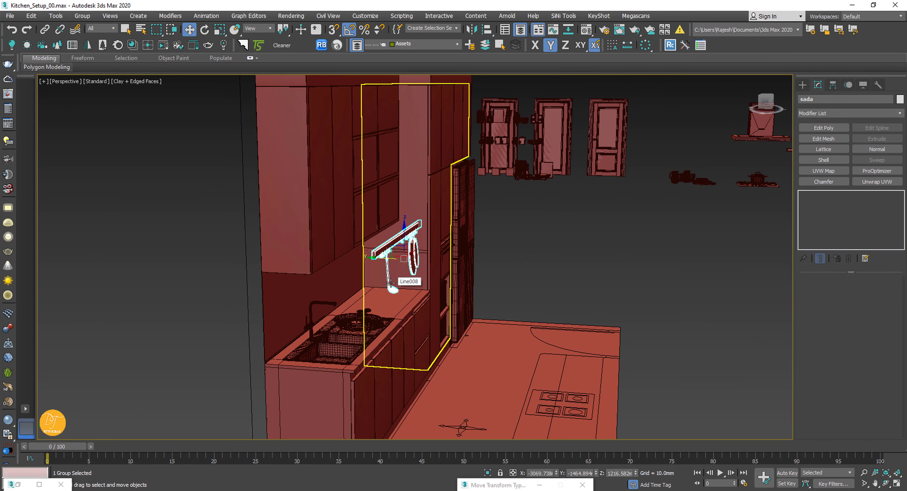
# Step: Slide the utensil rail group along X to place it beneath the framed wall cabinets
pyautogui.press('f')
pyautogui.press('p')
pyautogui.scroll(5, 405, 277)
pyautogui.scroll(-2, 417, 276)
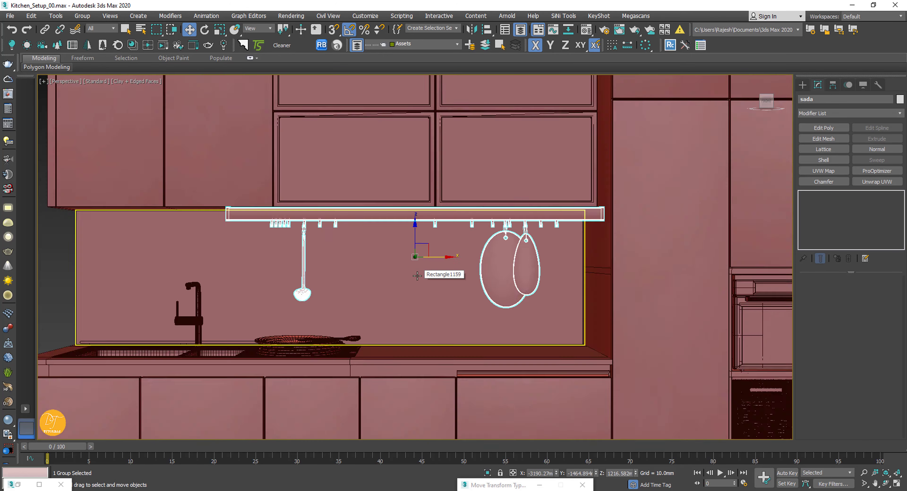
pyautogui.keyDown('alt'); pyautogui.moveTo(417, 276); pyautogui.dragTo(473, 166, button='middle'); pyautogui.keyUp('alt')
pyautogui.scroll(3, 370, 317)
pyautogui.scroll(3, 400, 278)
pyautogui.scroll(-6, 400, 277)
# Step: Group the four selected groups of flowers, vessels and books under the name sada
pyautogui.click(82, 15)
pyautogui.click(84, 27)
pyautogui.write('sad')
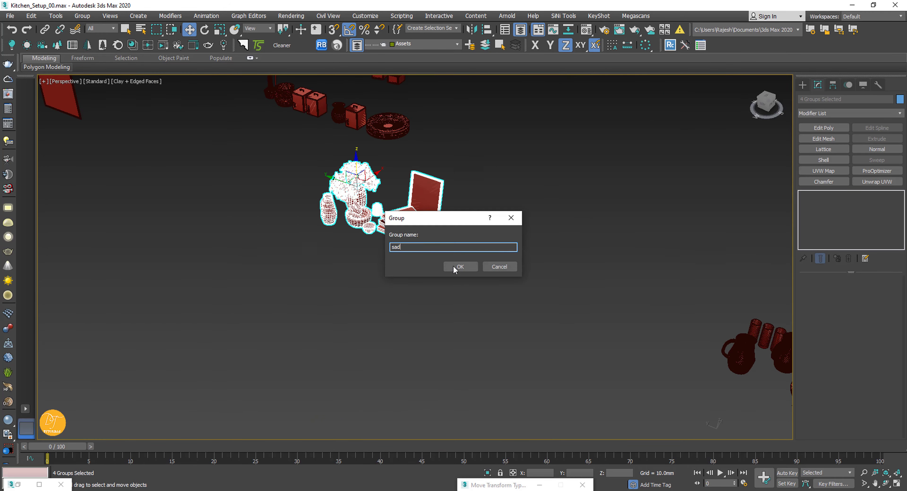
# Step: Move the flower and vessel group from the asset area into the kitchen in the top view
pyautogui.write('te')
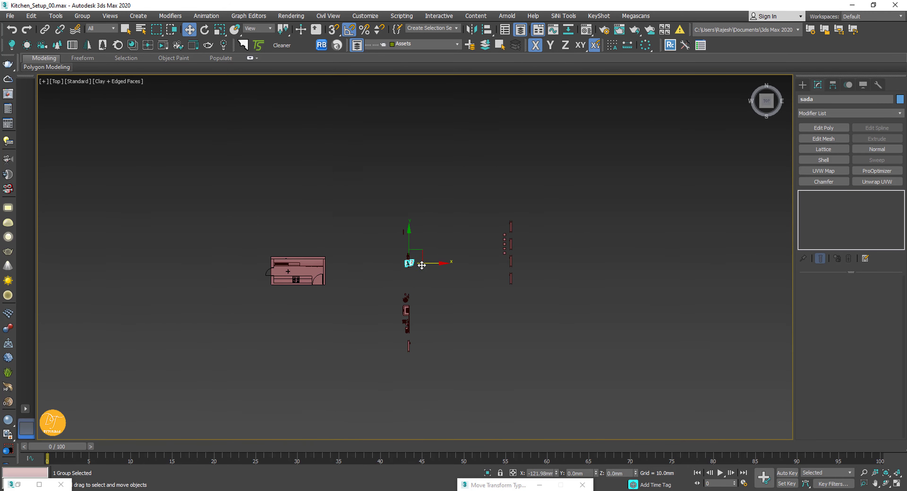
pyautogui.moveTo(422, 265); pyautogui.dragTo(309, 265)
pyautogui.press('z')
pyautogui.press('p')
pyautogui.keyDown('alt'); pyautogui.moveTo(321, 273); pyautogui.dragTo(369, 223, button='middle'); pyautogui.keyUp('alt')
pyautogui.scroll(3, 370, 222)
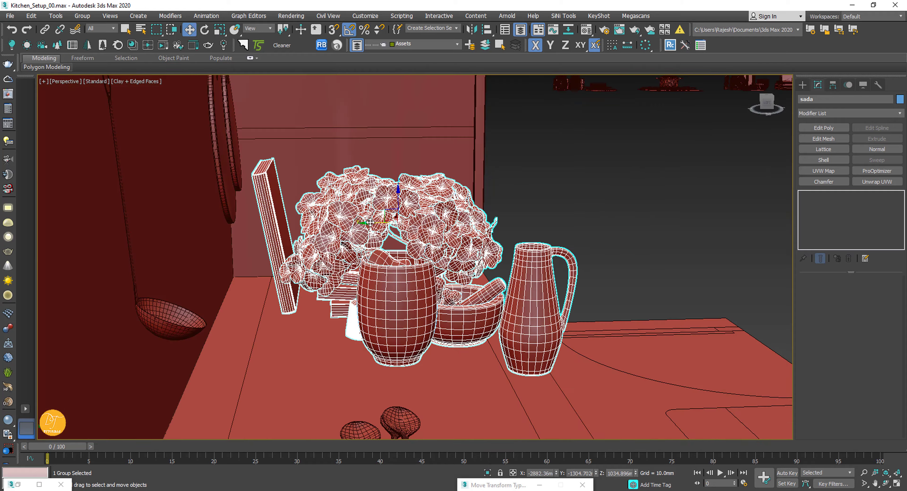
# Step: Adjust the flower and vessel group's placement toward the countertop beside the tall cabinet
pyautogui.moveTo(370, 223); pyautogui.dragTo(322, 223)
pyautogui.keyDown('alt'); pyautogui.moveTo(323, 222); pyautogui.dragTo(268, 246, button='middle'); pyautogui.keyUp('alt')
pyautogui.moveTo(472, 257); pyautogui.dragTo(502, 254)
pyautogui.keyDown('alt'); pyautogui.moveTo(502, 254); pyautogui.dragTo(591, 303, button='middle'); pyautogui.keyUp('alt')
pyautogui.moveTo(368, 236); pyautogui.dragTo(366, 236)
pyautogui.keyDown('alt'); pyautogui.moveTo(472, 274); pyautogui.dragTo(416, 314, button='middle'); pyautogui.keyUp('alt')
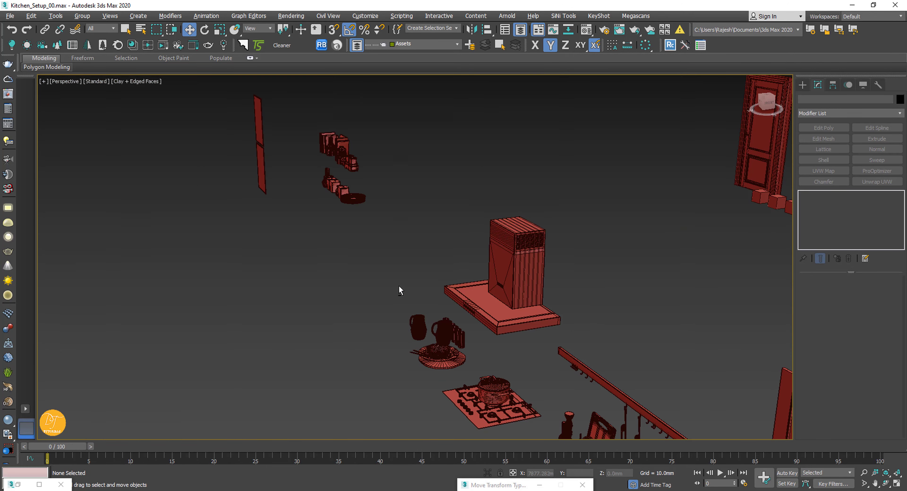
# Step: Rotate the set of shelf books, bottles, bowls and jars to match the kitchen and place it at the framed wall cabinets
pyautogui.moveTo(482, 282); pyautogui.dragTo(464, 292, button='middle')
pyautogui.scroll(-6, 463, 294)
pyautogui.scroll(4, 398, 342)
pyautogui.moveTo(575, 152); pyautogui.dragTo(634, 241)
pyautogui.keyDown('alt'); pyautogui.moveTo(533, 271); pyautogui.dragTo(668, 313, button='middle'); pyautogui.keyUp('alt')
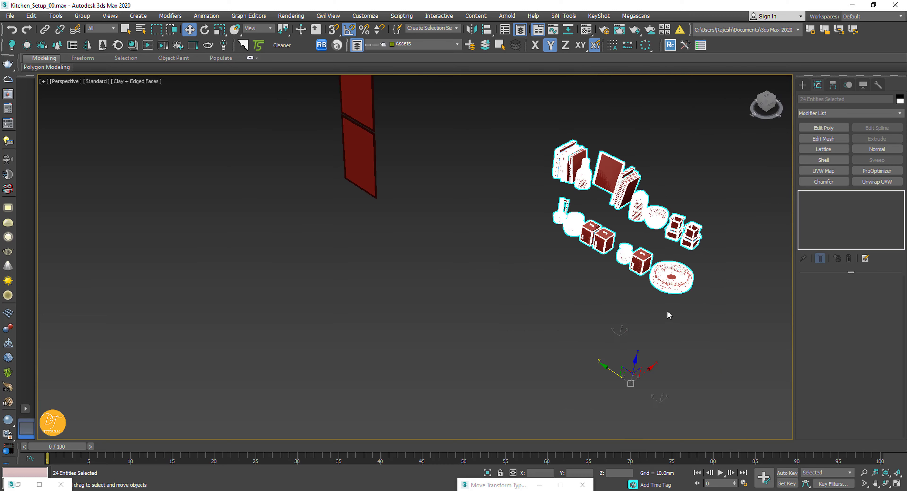
pyautogui.press('e')
pyautogui.moveTo(671, 241); pyautogui.dragTo(677, 240)
pyautogui.scroll(-5, 599, 319)
pyautogui.keyDown('alt'); pyautogui.moveTo(603, 315); pyautogui.dragTo(559, 304, button='middle'); pyautogui.keyUp('alt')
pyautogui.press('w')
pyautogui.press('f')
pyautogui.press('z')
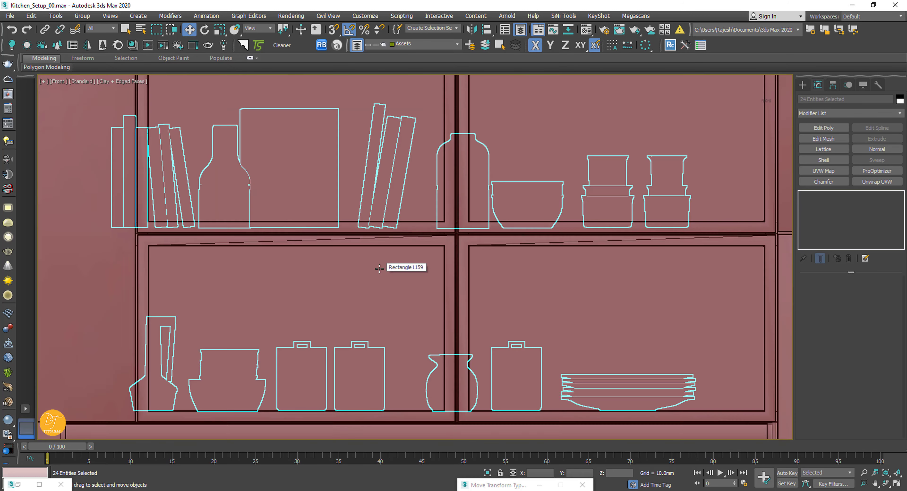
# Step: Isolate the shelf decor set together with the framed wall cabinets and show the front view in wireframe
pyautogui.scroll(-4, 438, 296)
pyautogui.press('F3')
pyautogui.keyDown('ctrl'); pyautogui.click(440, 290); pyautogui.keyUp('ctrl')
pyautogui.hotkey('alt', 'q')
pyautogui.press('F3')
pyautogui.click(423, 308)
# Step: Slide the decor rows along X so the items sit inside the cabinet compartments
pyautogui.moveTo(389, 393); pyautogui.dragTo(242, 408, button='middle')
pyautogui.moveTo(163, 265); pyautogui.dragTo(521, 404)
pyautogui.keyDown('alt'); pyautogui.moveTo(597, 251); pyautogui.dragTo(541, 354); pyautogui.keyUp('alt')
pyautogui.scroll(-3, 375, 235)
pyautogui.moveTo(449, 400); pyautogui.dragTo(460, 400)
pyautogui.scroll(3, 374, 263)
pyautogui.scroll(2, 246, 157)
# Step: Slide the books, bottle and frame along X toward the outer side of the upper-left compartment
pyautogui.click(216, 201)
pyautogui.moveTo(217, 201); pyautogui.dragTo(456, 302)
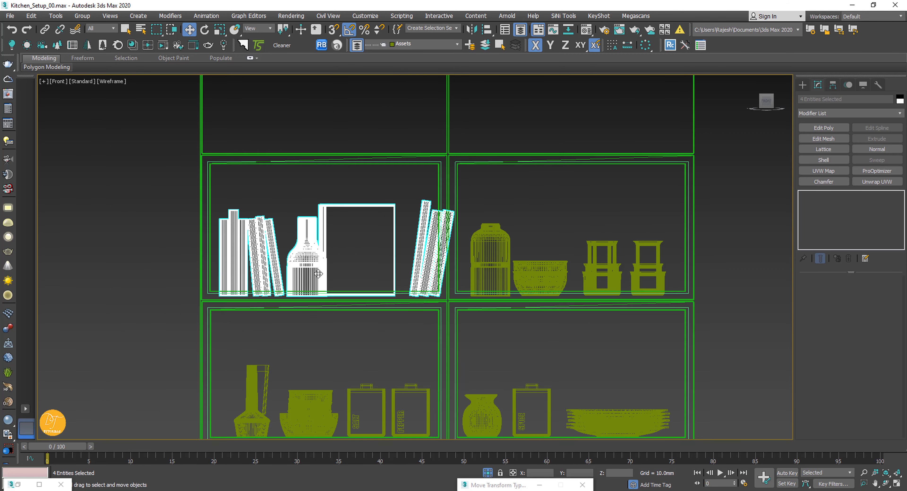
pyautogui.moveTo(380, 336); pyautogui.dragTo(389, 241, button='middle')
pyautogui.scroll(-4, 518, 335)
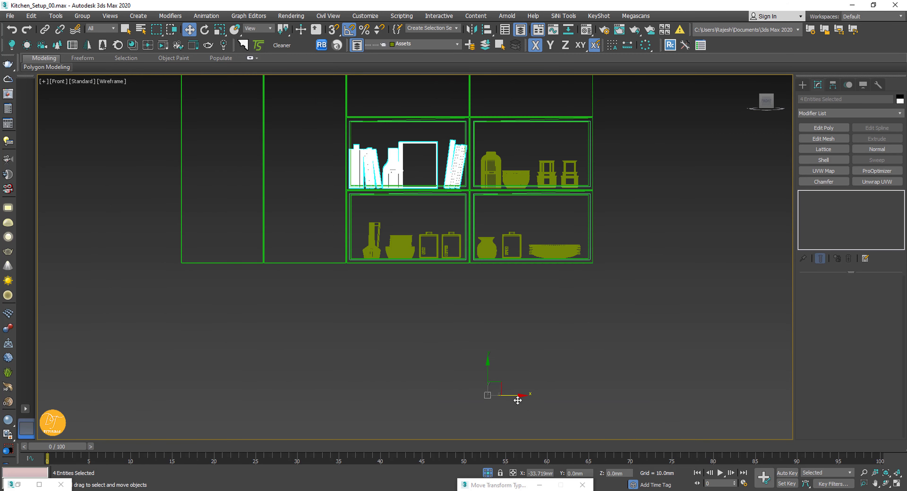
pyautogui.scroll(4, 457, 221)
pyautogui.moveTo(463, 228); pyautogui.dragTo(388, 280, button='middle')
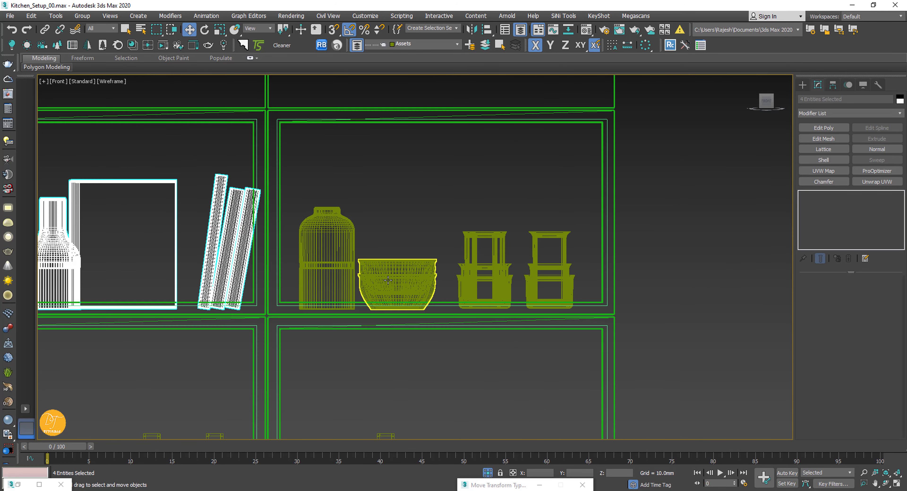
pyautogui.scroll(-3, 388, 280)
pyautogui.scroll(1, 291, 259)
# Step: Try to shift the upright books, bottle and frame separately from the leaning books, and undo the attempt
pyautogui.click(220, 253)
pyautogui.moveTo(253, 209); pyautogui.dragTo(343, 208, button='middle')
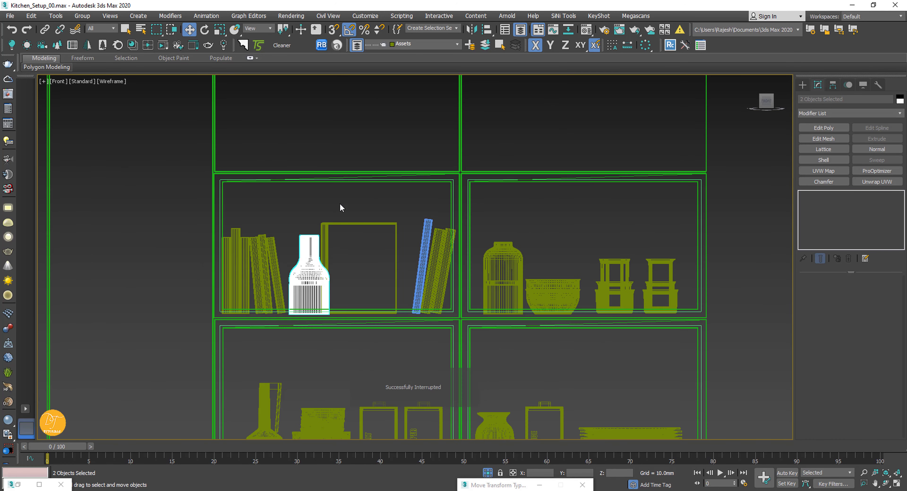
pyautogui.click(343, 223)
pyautogui.click(81, 16)
pyautogui.click(86, 41)
pyautogui.moveTo(159, 204); pyautogui.dragTo(403, 350)
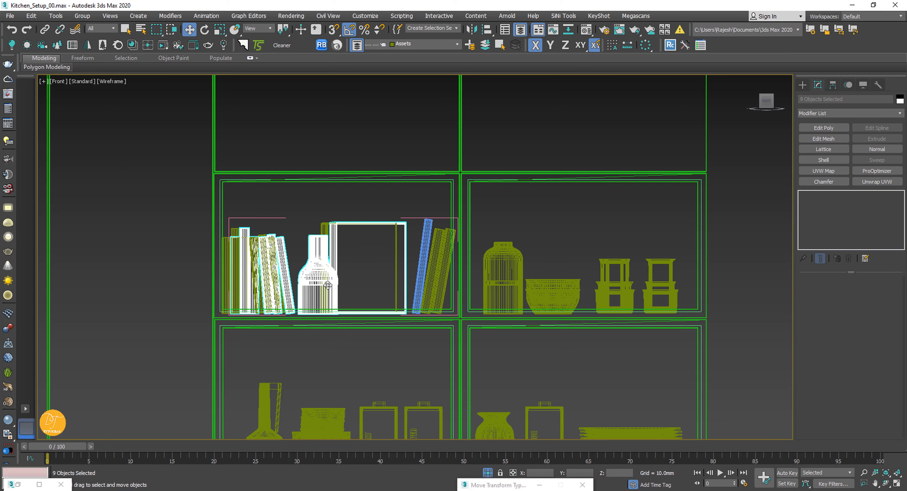
pyautogui.keyDown('alt'); pyautogui.moveTo(364, 267); pyautogui.dragTo(419, 280, button='middle'); pyautogui.keyUp('alt')
pyautogui.hotkey('ctrl', 'z')
pyautogui.click(326, 286)
pyautogui.press('Delete')
pyautogui.hotkey('ctrl', 'z')
pyautogui.hotkey('ctrl', 'z')
pyautogui.hotkey('ctrl', 'z')
pyautogui.hotkey('ctrl', 'z')
pyautogui.press('f')
pyautogui.scroll(2, 351, 284)
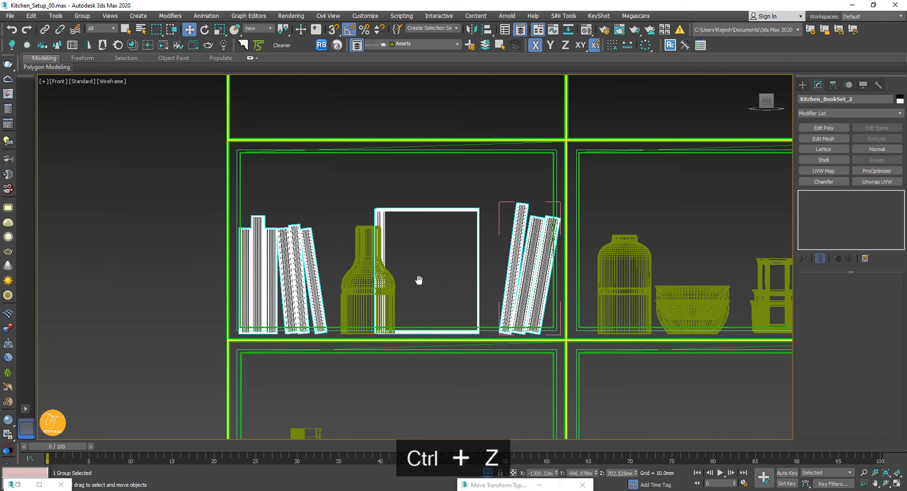
# Step: Open the Kitchen_BookSet_2 group for editing
pyautogui.click(517, 253)
pyautogui.click(427, 211)
pyautogui.scroll(-3, 418, 179)
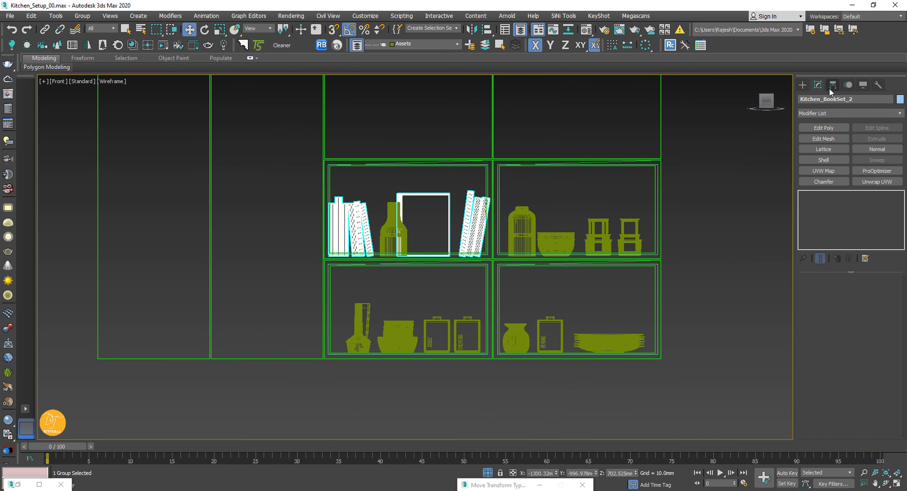
pyautogui.click(830, 87)
pyautogui.scroll(5, 440, 219)
pyautogui.click(82, 16)
pyautogui.click(85, 56)
# Step: Slide the three leaning books along X so they clear the upper-left compartment's divider
pyautogui.moveTo(81, 134); pyautogui.dragTo(162, 133, button='middle')
pyautogui.moveTo(162, 134); pyautogui.dragTo(570, 380)
pyautogui.keyDown('alt'); pyautogui.moveTo(580, 388); pyautogui.dragTo(702, 380); pyautogui.keyUp('alt')
pyautogui.scroll(-3, 347, 266)
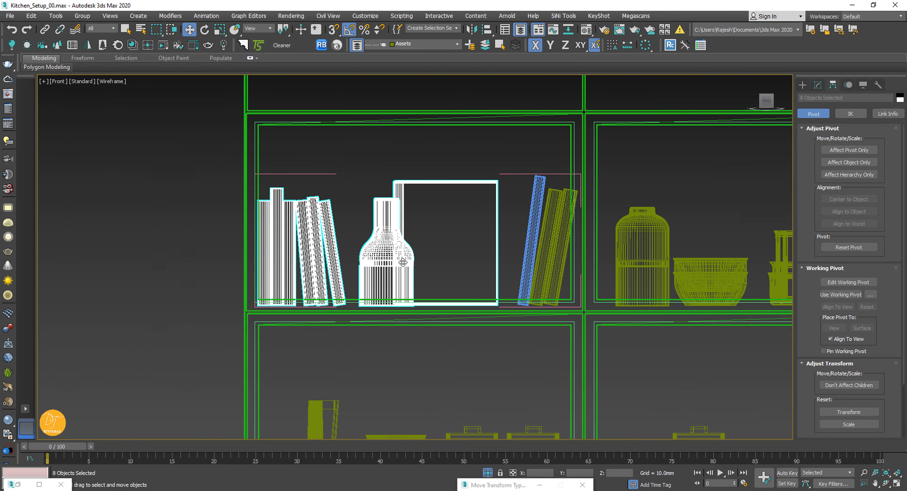
pyautogui.moveTo(403, 263); pyautogui.dragTo(314, 290, button='middle')
pyautogui.moveTo(416, 197); pyautogui.dragTo(481, 334)
pyautogui.moveTo(626, 328); pyautogui.dragTo(388, 291, button='middle')
pyautogui.scroll(2, 388, 291)
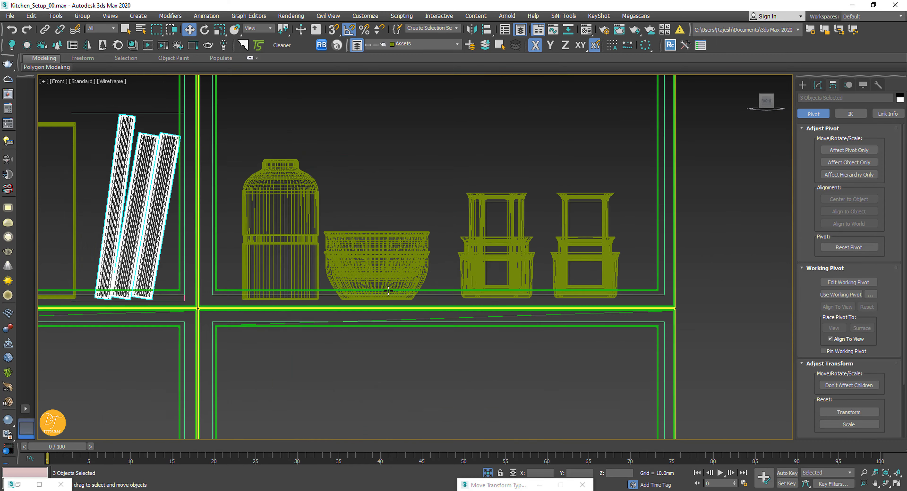
# Step: Slide the vase, spice jar and plate stack along X within the lower-right compartment
pyautogui.scroll(-5, 388, 291)
pyautogui.scroll(5, 287, 357)
pyautogui.moveTo(131, 214); pyautogui.dragTo(476, 309)
pyautogui.scroll(-2, 421, 307)
pyautogui.scroll(-2, 421, 306)
pyautogui.moveTo(649, 271); pyautogui.dragTo(467, 271, button='middle')
pyautogui.moveTo(468, 271); pyautogui.dragTo(332, 315)
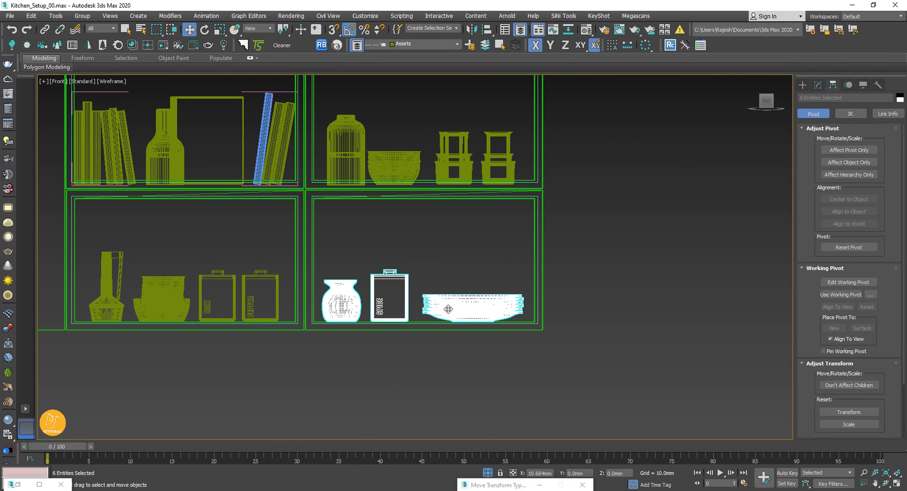
pyautogui.moveTo(448, 309); pyautogui.dragTo(493, 303, button='middle')
# Step: Adjust the height of the lower-row decor items along Y against the shelf base
pyautogui.moveTo(132, 227); pyautogui.dragTo(605, 371)
pyautogui.moveTo(513, 485); pyautogui.dragTo(633, 292)
pyautogui.scroll(5, 590, 311)
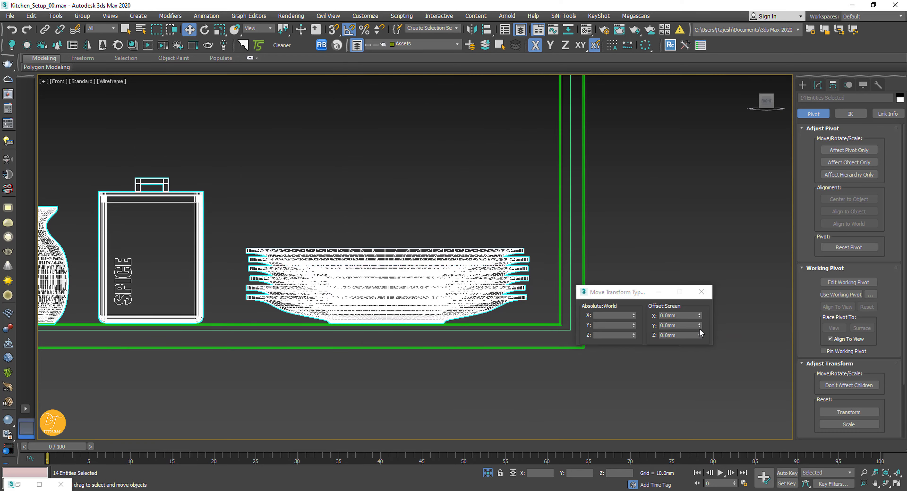
pyautogui.scroll(-8, 341, 338)
pyautogui.scroll(4, 243, 277)
pyautogui.click(337, 262)
pyautogui.moveTo(235, 247); pyautogui.dragTo(282, 201, button='middle')
pyautogui.scroll(4, 281, 201)
pyautogui.keyDown('ctrl'); pyautogui.click(282, 201); pyautogui.keyUp('ctrl')
pyautogui.scroll(-4, 282, 202)
pyautogui.keyDown('ctrl'); pyautogui.moveTo(286, 235); pyautogui.dragTo(487, 305); pyautogui.keyUp('ctrl')
pyautogui.moveTo(151, 285); pyautogui.dragTo(295, 285, button='middle')
pyautogui.scroll(4, 296, 285)
pyautogui.moveTo(295, 235); pyautogui.dragTo(295, 232)
# Step: Lower the bottle, bowls and stacked boxes in the upper-right compartment by about 3 mm along Y
pyautogui.moveTo(578, 243); pyautogui.dragTo(195, 240, button='middle')
pyautogui.click(352, 247)
pyautogui.scroll(-3, 362, 309)
pyautogui.scroll(3, 362, 309)
pyautogui.moveTo(182, 262); pyautogui.dragTo(553, 307)
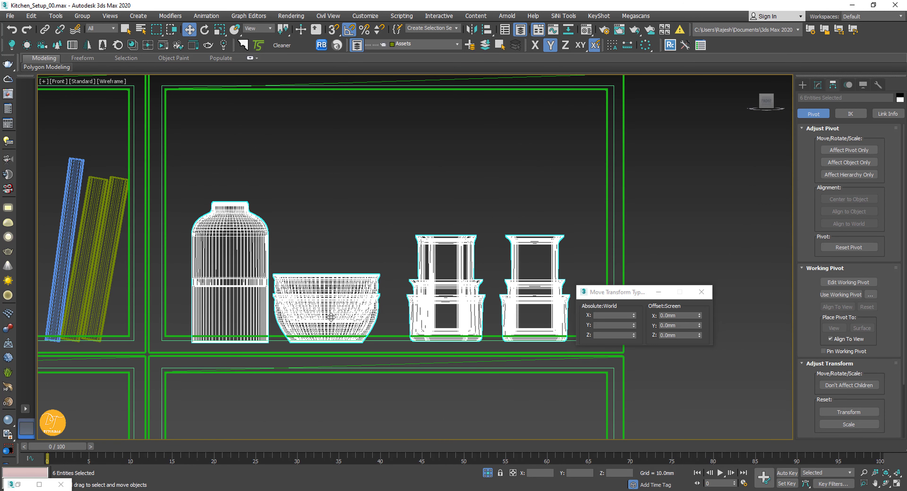
pyautogui.moveTo(330, 317); pyautogui.dragTo(331, 319)
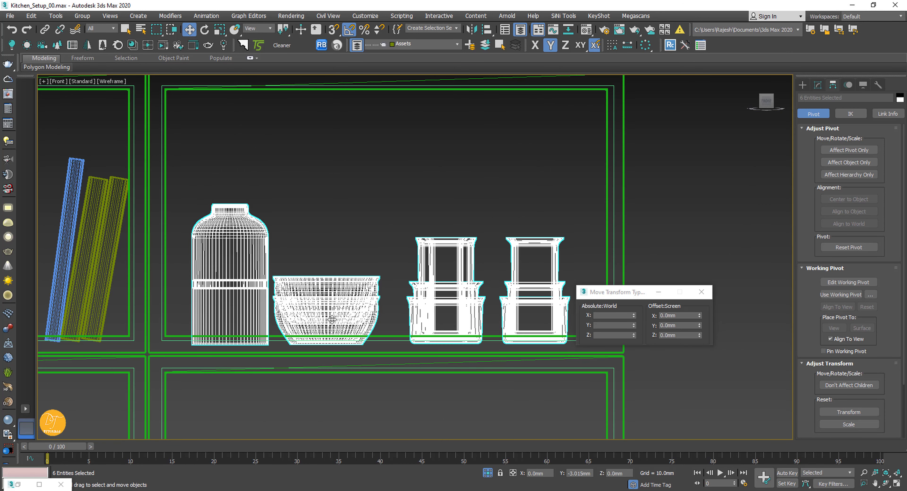
# Step: Lower the two stacked box groups by about 2 mm so they rest on the upper shelf
pyautogui.scroll(6, 265, 314)
pyautogui.scroll(-5, 303, 344)
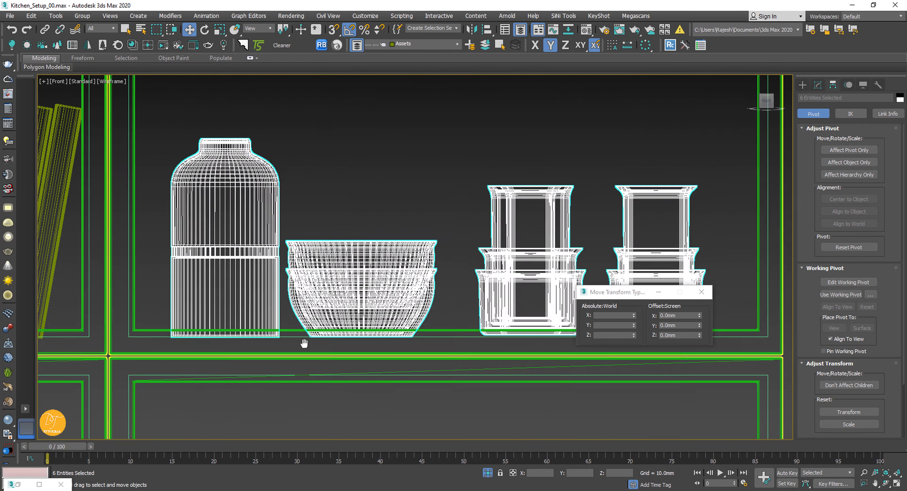
pyautogui.scroll(2, 419, 372)
pyautogui.scroll(-2, 497, 300)
pyautogui.moveTo(616, 253); pyautogui.dragTo(436, 310)
pyautogui.scroll(8, 430, 334)
pyautogui.moveTo(399, 326); pyautogui.dragTo(484, 313, button='middle')
pyautogui.moveTo(484, 313); pyautogui.dragTo(484, 324)
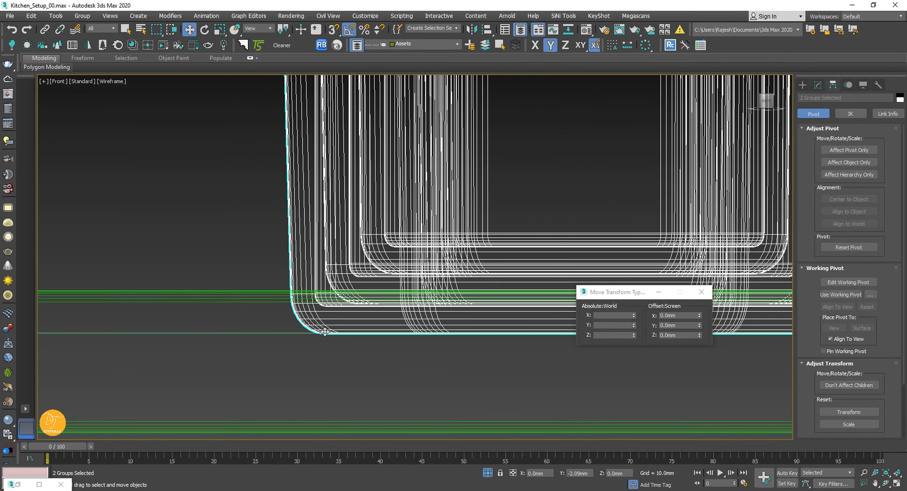
pyautogui.scroll(-8, 303, 320)
pyautogui.moveTo(304, 320); pyautogui.dragTo(315, 354, button='middle')
pyautogui.click(430, 317)
pyautogui.scroll(6, 509, 358)
pyautogui.click(364, 356)
pyautogui.scroll(-8, 364, 359)
pyautogui.click(658, 292)
# Step: Select all the shelf decor in the top view and isolate it together with the wall cabinet carcass
pyautogui.press('t')
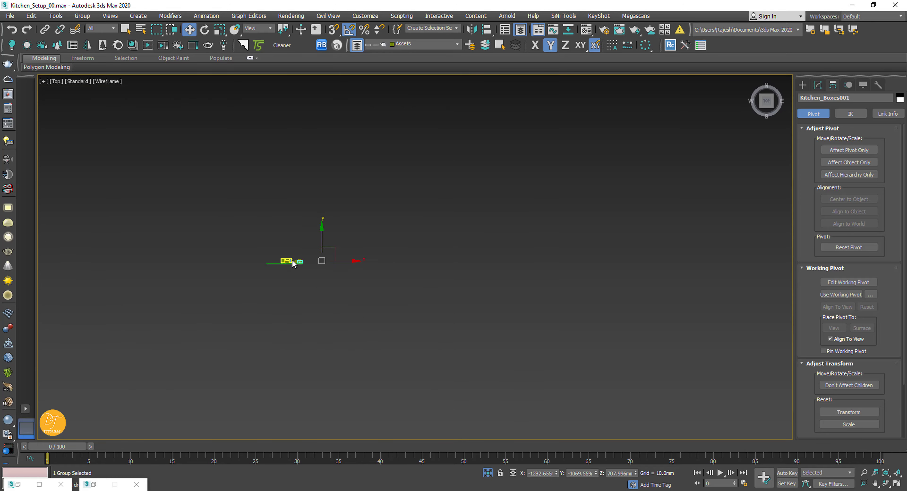
pyautogui.scroll(10, 292, 262)
pyautogui.moveTo(176, 221); pyautogui.dragTo(444, 284)
pyautogui.press('p')
pyautogui.keyDown('ctrl'); pyautogui.click(289, 192); pyautogui.keyUp('ctrl')
pyautogui.hotkey('alt', 'q')
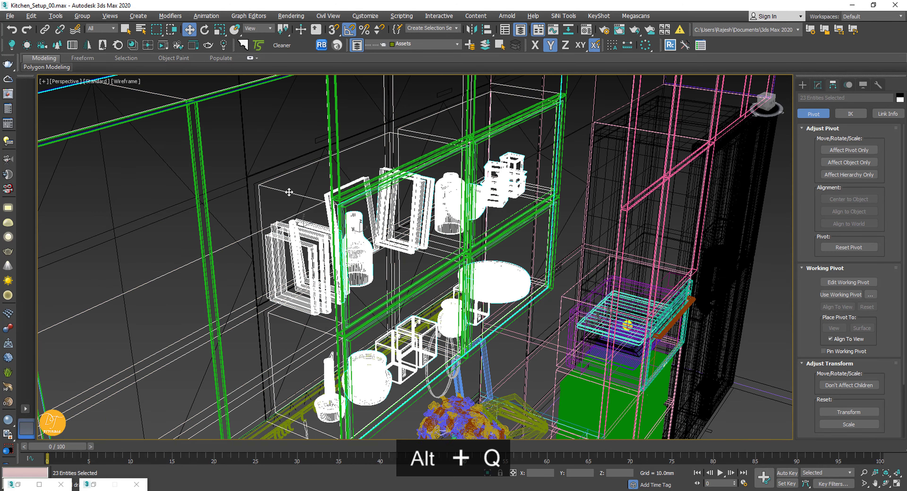
# Step: Examine the decor items' depth and base heights inside the isolated cabinet carcass from the top and front
pyautogui.press('t')
pyautogui.scroll(2, 529, 300)
pyautogui.moveTo(529, 300); pyautogui.dragTo(362, 341, button='middle')
pyautogui.click(356, 368)
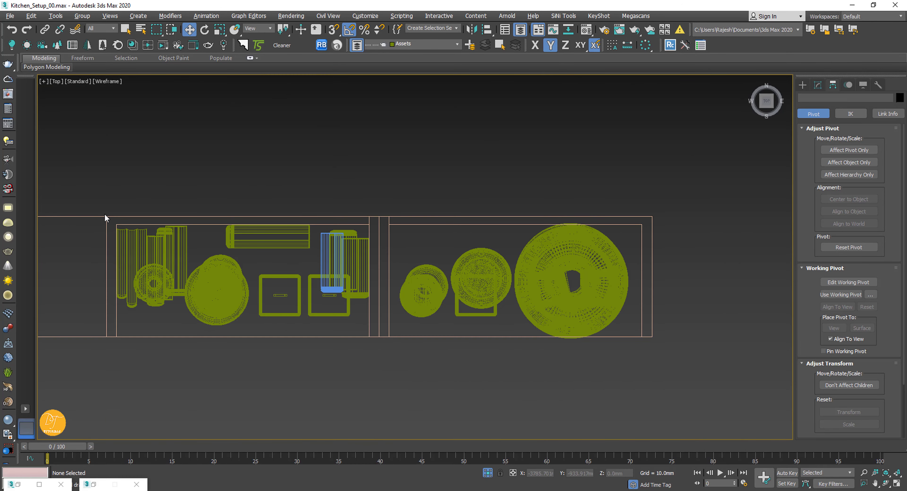
pyautogui.click(148, 246)
pyautogui.click(560, 286)
pyautogui.keyDown('alt'); pyautogui.moveTo(496, 310); pyautogui.dragTo(494, 234, button='middle'); pyautogui.keyUp('alt')
pyautogui.scroll(-3, 494, 234)
pyautogui.press('F3')
pyautogui.click(456, 297)
pyautogui.scroll(5, 503, 265)
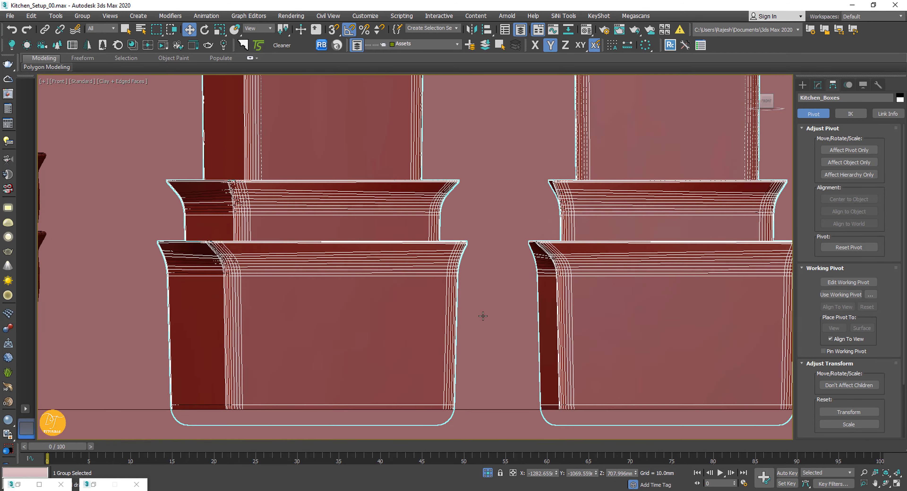
# Step: Examine the individual decor items from several angles for how they sit on the carcass shelves
pyautogui.scroll(-4, 481, 315)
pyautogui.keyDown('alt'); pyautogui.moveTo(411, 294); pyautogui.dragTo(333, 312, button='middle'); pyautogui.keyUp('alt')
pyautogui.press('F3')
pyautogui.click(333, 312)
pyautogui.click(289, 380)
pyautogui.moveTo(151, 352); pyautogui.dragTo(351, 197, button='middle')
pyautogui.scroll(-2, 350, 197)
pyautogui.click(490, 380)
pyautogui.click(457, 420)
pyautogui.moveTo(323, 417); pyautogui.dragTo(455, 337, button='middle')
pyautogui.click(330, 340)
pyautogui.moveTo(618, 139); pyautogui.dragTo(434, 298, button='middle')
pyautogui.click(483, 239)
# Step: Raise the bottle, bowls and stacked boxes onto the board of the upper-right compartment in the front view
pyautogui.press('f')
pyautogui.scroll(5, 317, 371)
pyautogui.moveTo(267, 371); pyautogui.dragTo(493, 315)
pyautogui.scroll(-6, 492, 315)
pyautogui.scroll(7, 494, 322)
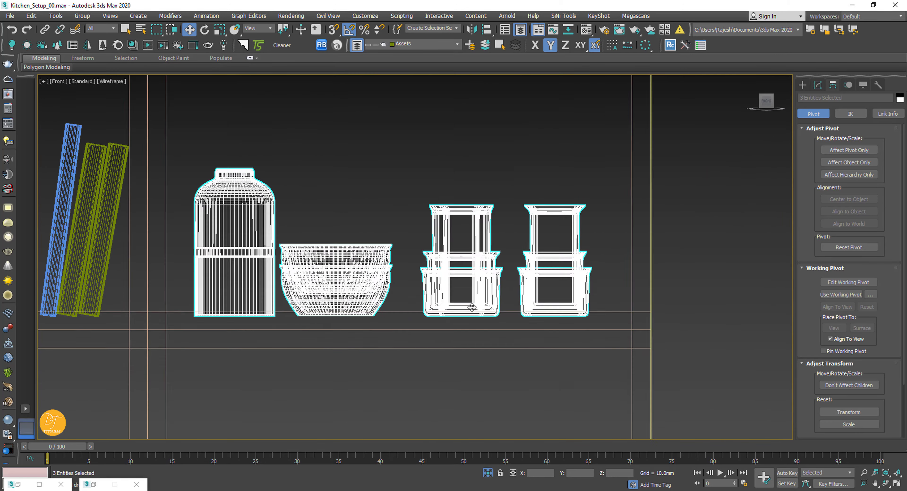
pyautogui.scroll(-8, 381, 330)
pyautogui.scroll(4, 253, 338)
# Step: Raise the book set and bottle onto the board of the upper-left compartment
pyautogui.moveTo(255, 165); pyautogui.dragTo(516, 248)
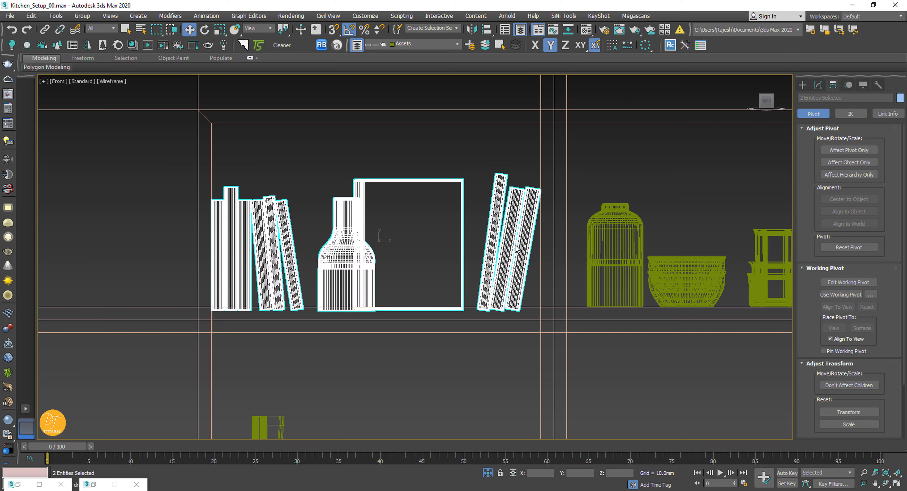
pyautogui.scroll(4, 372, 292)
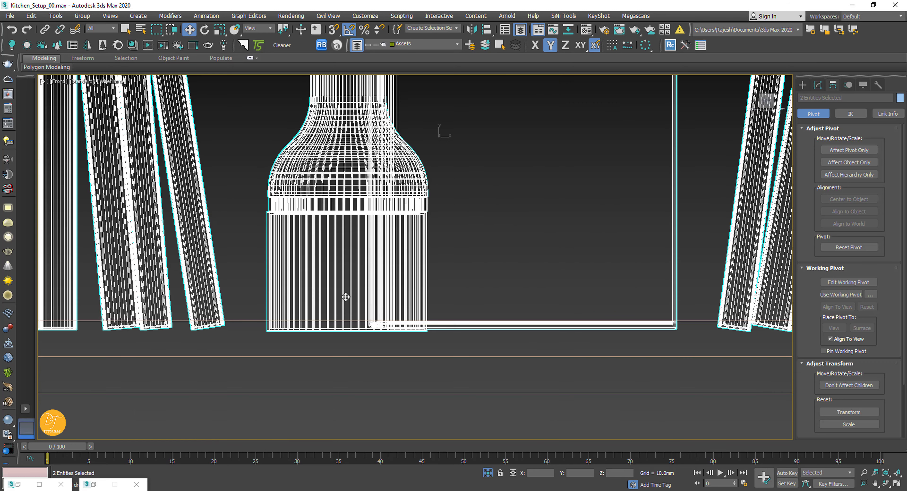
pyautogui.scroll(-7, 352, 303)
# Step: Raise the vase, bowl stack and the salt and pepper jars onto the lower-left compartment's board
pyautogui.moveTo(376, 326); pyautogui.dragTo(377, 158, button='middle')
pyautogui.scroll(4, 377, 158)
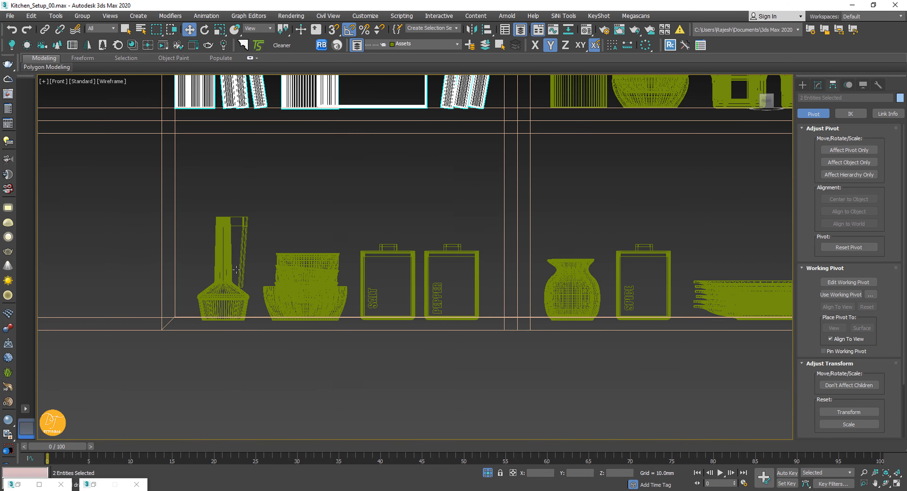
pyautogui.moveTo(480, 291); pyautogui.dragTo(229, 301)
pyautogui.scroll(3, 316, 299)
pyautogui.moveTo(329, 315); pyautogui.dragTo(380, 310)
pyautogui.scroll(5, 403, 342)
pyautogui.scroll(-5, 324, 294)
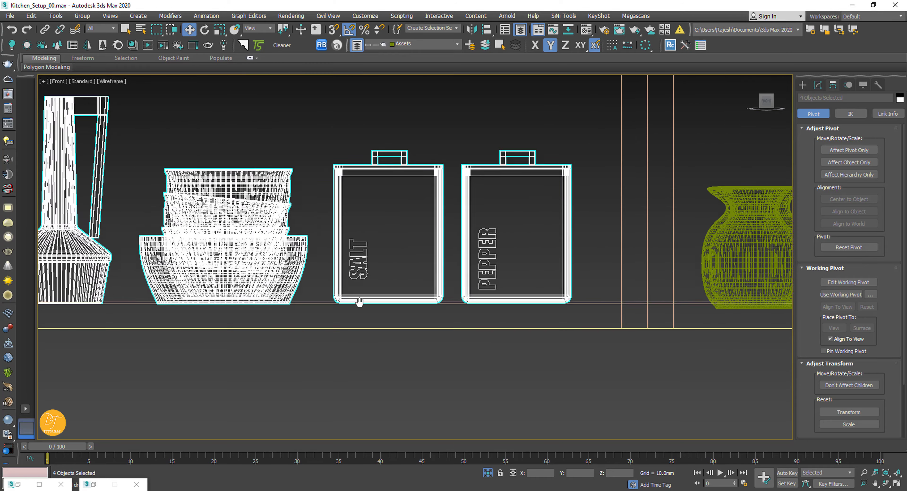
# Step: Move the vase, jar and plate stack onto the board of the lower-right compartment in the front view
pyautogui.click(618, 162)
pyautogui.scroll(-2, 618, 162)
pyautogui.moveTo(619, 162); pyautogui.dragTo(307, 227, button='middle')
pyautogui.moveTo(307, 227); pyautogui.dragTo(507, 323)
pyautogui.scroll(5, 411, 332)
pyautogui.moveTo(368, 322); pyautogui.dragTo(373, 314)
pyautogui.scroll(-5, 373, 313)
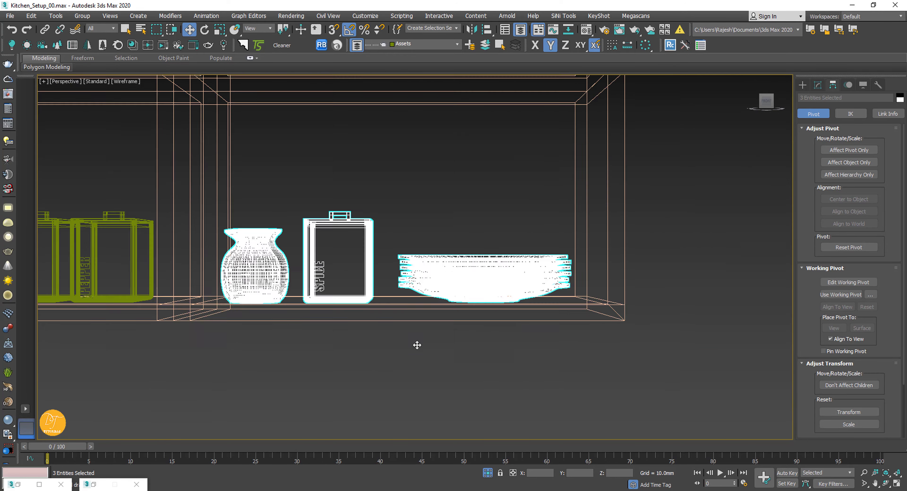
# Step: Return to the shaded perspective view of the filled wall cabinet, clear the selection and save the scene
pyautogui.press('p')
pyautogui.press('F3')
pyautogui.click(429, 314)
pyautogui.scroll(2, 462, 346)
pyautogui.moveTo(462, 346); pyautogui.dragTo(480, 352, button='middle')
pyautogui.click(10, 16)
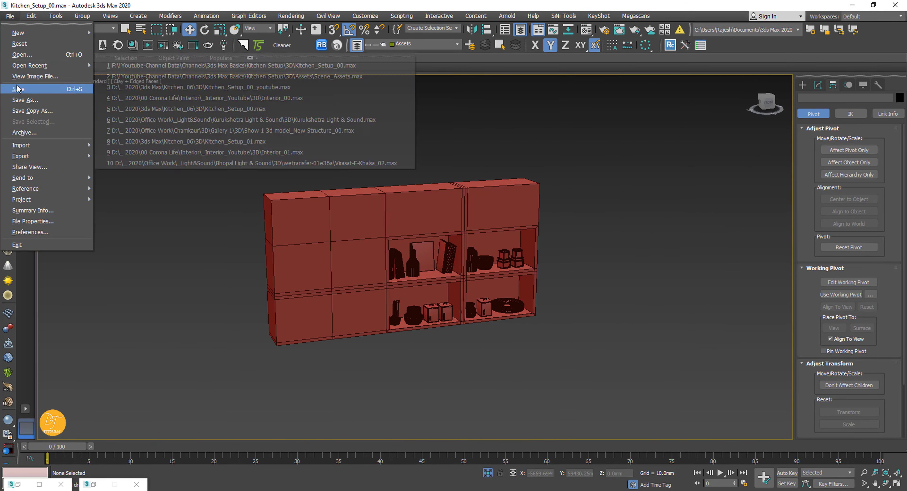
pyautogui.click(18, 89)
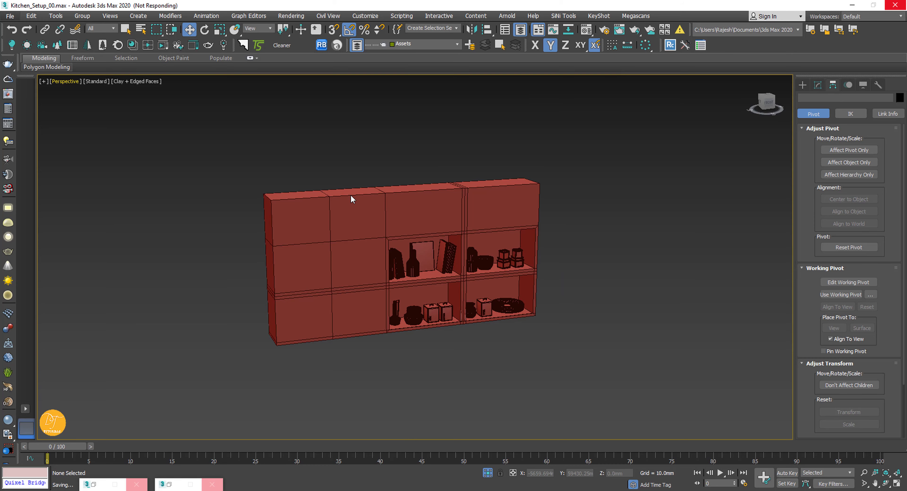
# Step: End the isolation and look over the doors, hood, hob and decor assets still standing beside the kitchen
pyautogui.click(488, 473)
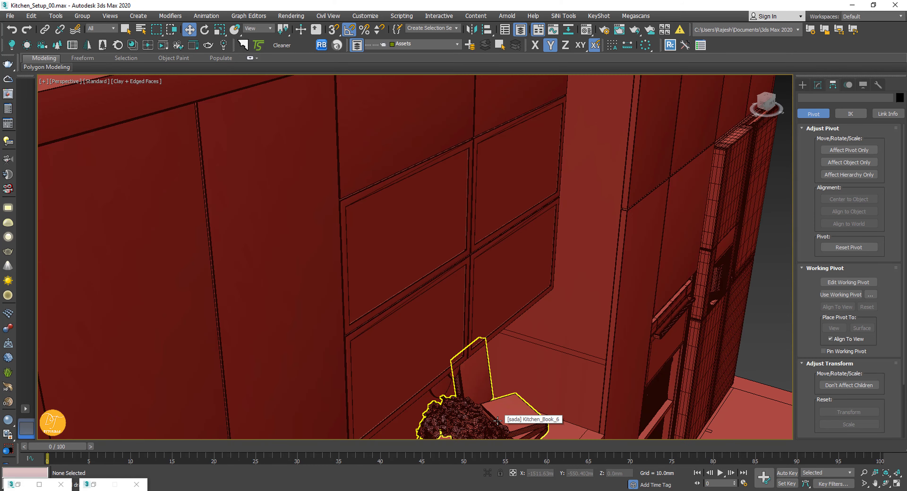
pyautogui.scroll(-6, 483, 382)
pyautogui.moveTo(500, 274); pyautogui.dragTo(324, 273, button='middle')
pyautogui.scroll(2, 324, 273)
pyautogui.scroll(3, 324, 277)
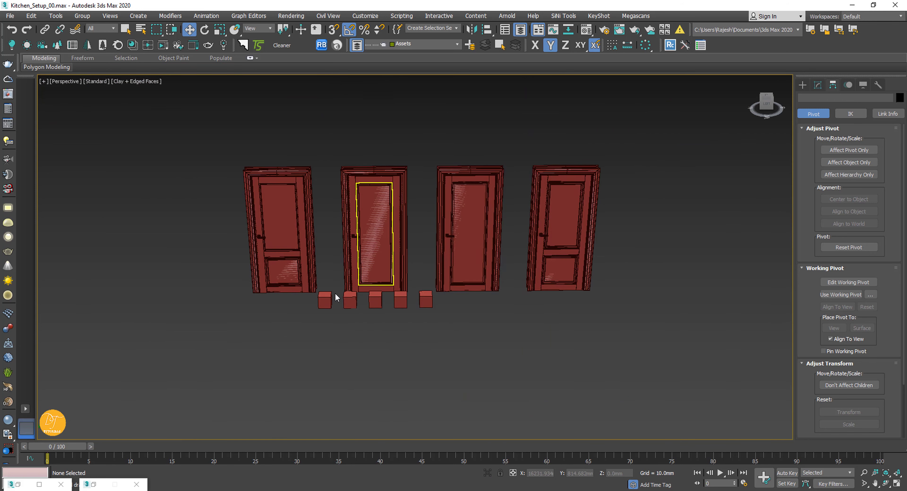
pyautogui.scroll(-6, 356, 318)
pyautogui.scroll(3, 461, 344)
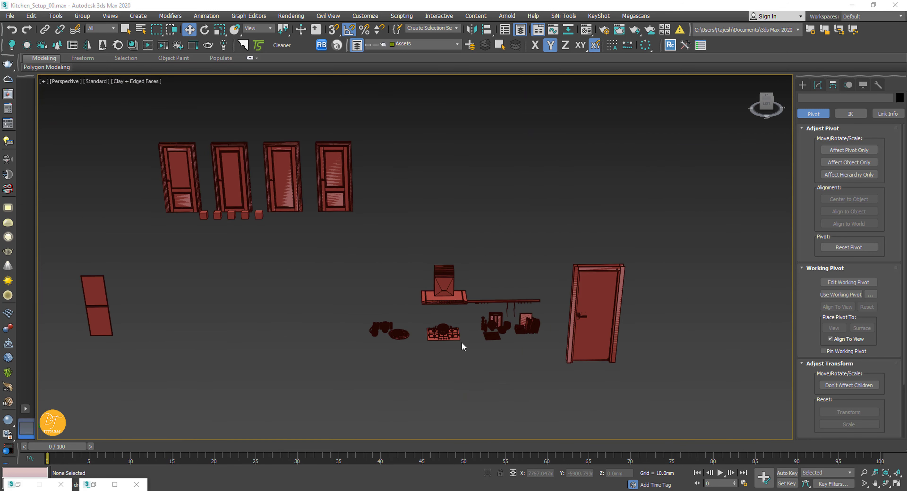
pyautogui.scroll(-2, 427, 338)
# Step: Hide the Elevation - A layer, show Elevation - B, and isolate that kitchen run together with the loose assets
pyautogui.click(520, 29)
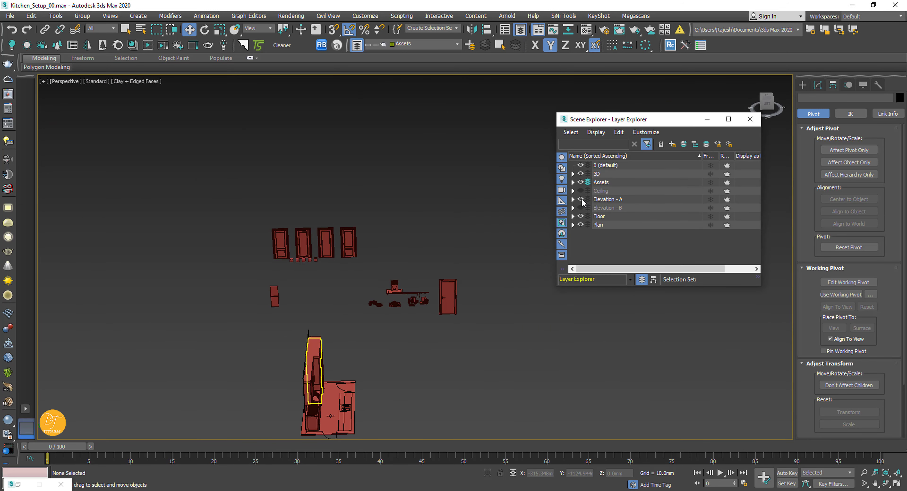
pyautogui.keyDown('alt'); pyautogui.moveTo(314, 387); pyautogui.dragTo(348, 308, button='middle'); pyautogui.keyUp('alt')
pyautogui.moveTo(348, 307); pyautogui.dragTo(499, 370)
pyautogui.keyDown('alt'); pyautogui.moveTo(338, 353); pyautogui.dragTo(173, 206, button='middle'); pyautogui.keyUp('alt')
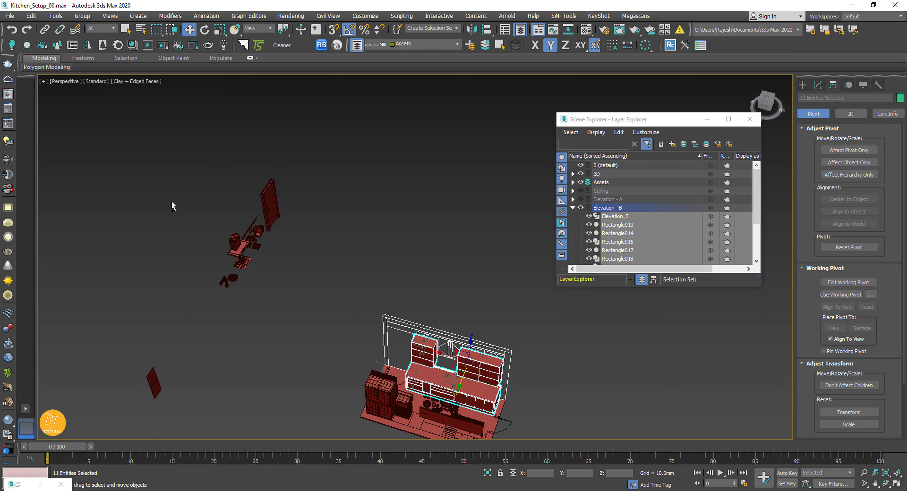
pyautogui.hotkey('alt', 'q')
pyautogui.keyDown('alt'); pyautogui.moveTo(305, 329); pyautogui.dragTo(243, 343, button='middle'); pyautogui.keyUp('alt')
# Step: Select the cooker hood and the hob group and rotate them to face the Elevation - B run
pyautogui.click(66, 81)
pyautogui.click(87, 169)
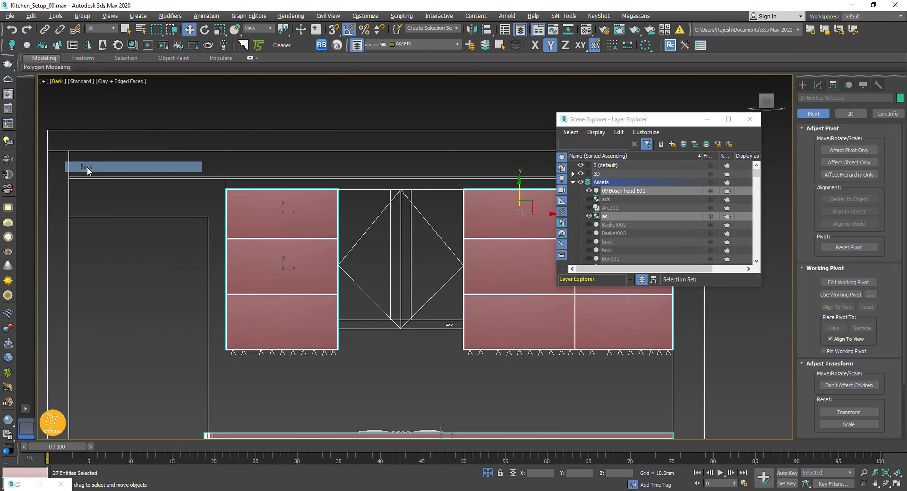
pyautogui.scroll(-7, 312, 252)
pyautogui.click(319, 246)
pyautogui.click(306, 262)
pyautogui.keyDown('alt'); pyautogui.moveTo(306, 262); pyautogui.dragTo(278, 371, button='middle'); pyautogui.keyUp('alt')
pyautogui.press('e')
pyautogui.moveTo(222, 256); pyautogui.dragTo(261, 285)
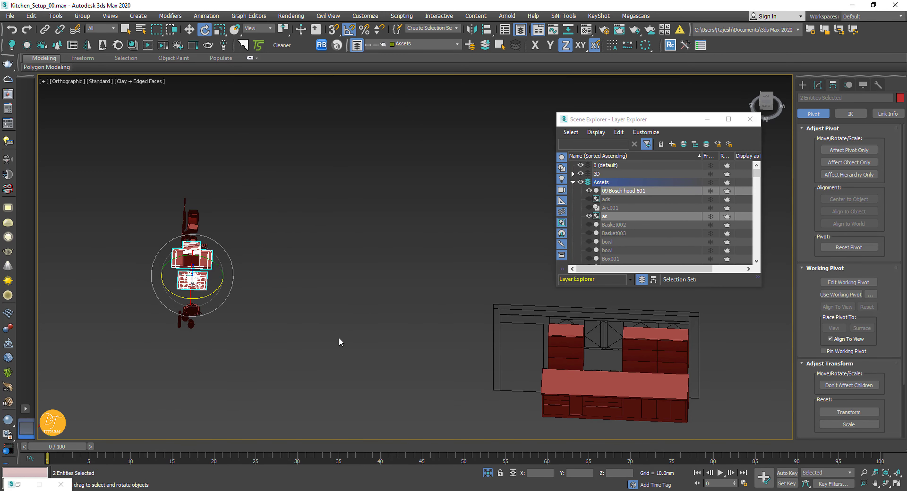
# Step: Move the hood and hob in the top view into the gap between the Elevation - B wall cabinets
pyautogui.press('t')
pyautogui.press('F3')
pyautogui.moveTo(428, 373); pyautogui.dragTo(493, 411, button='middle')
pyautogui.scroll(4, 493, 411)
pyautogui.moveTo(442, 326); pyautogui.dragTo(208, 274)
pyautogui.scroll(12, 202, 285)
pyautogui.moveTo(202, 284); pyautogui.dragTo(389, 288, button='middle')
pyautogui.moveTo(298, 248); pyautogui.dragTo(438, 185)
pyautogui.press('p')
pyautogui.press('F3')
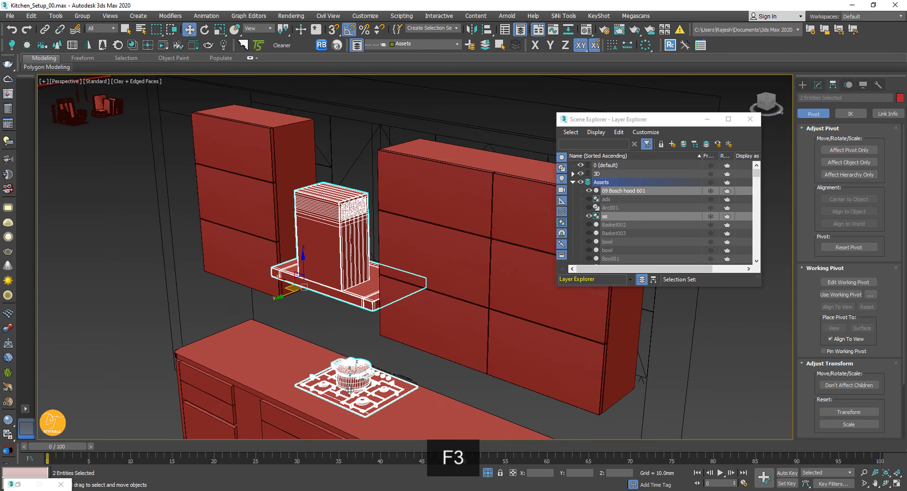
# Step: Shift the hood and hob along X in the top view to centre the hood between the neighbouring wall cabinets
pyautogui.press('e')
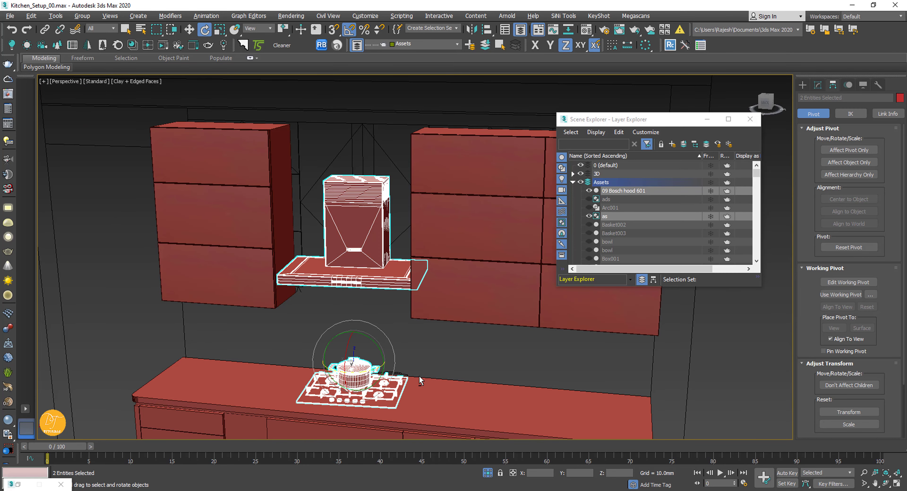
pyautogui.press('u')
pyautogui.press('t')
pyautogui.press('F3')
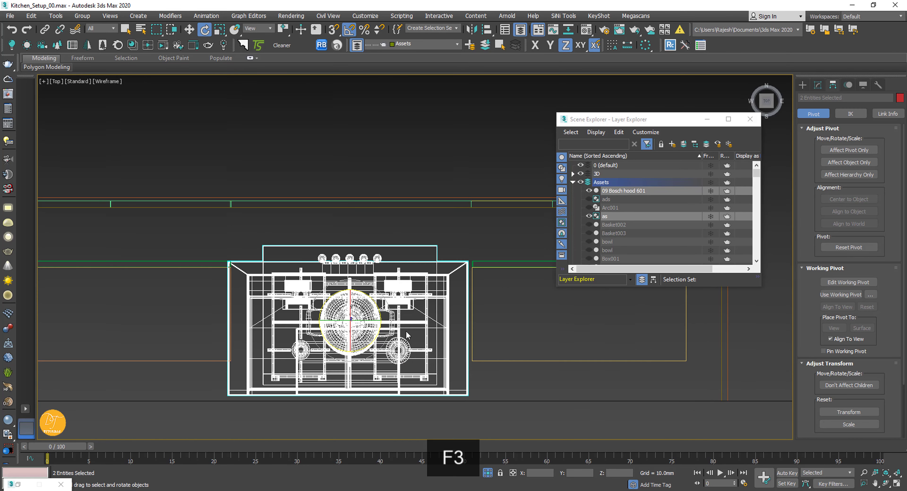
pyautogui.scroll(7, 211, 356)
pyautogui.scroll(-3, 302, 393)
pyautogui.scroll(3, 349, 391)
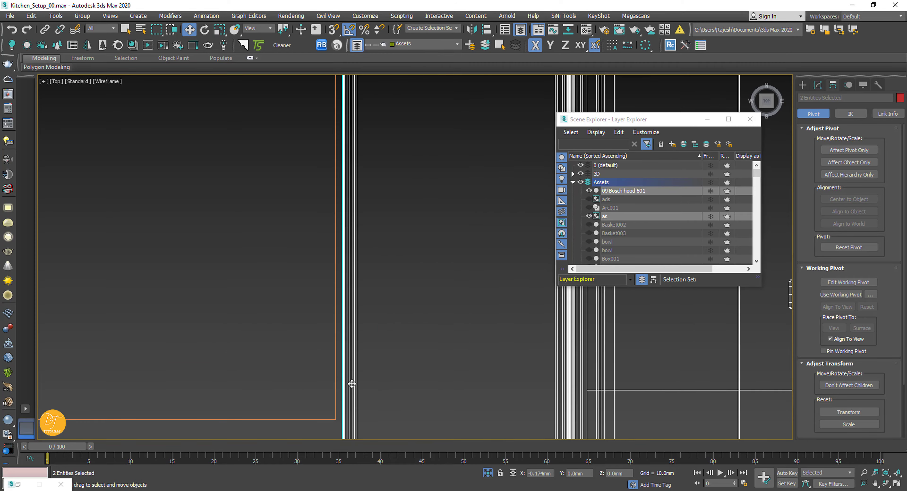
pyautogui.scroll(-9, 350, 385)
pyautogui.scroll(8, 472, 390)
pyautogui.scroll(-5, 430, 267)
# Step: Check how the hob and pot sit on the countertop in the shaded perspective view
pyautogui.press('p')
pyautogui.keyDown('alt'); pyautogui.moveTo(430, 267); pyautogui.dragTo(393, 360, button='middle'); pyautogui.keyUp('alt')
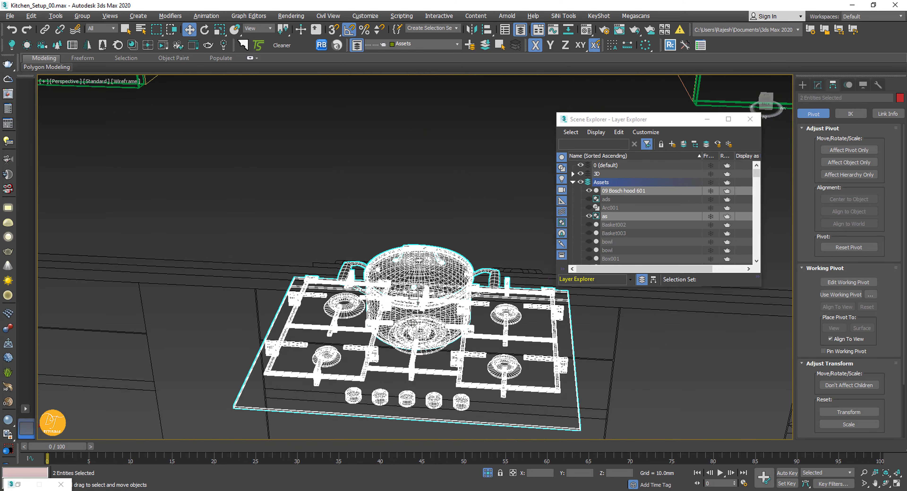
pyautogui.press('F3')
pyautogui.scroll(-5, 393, 360)
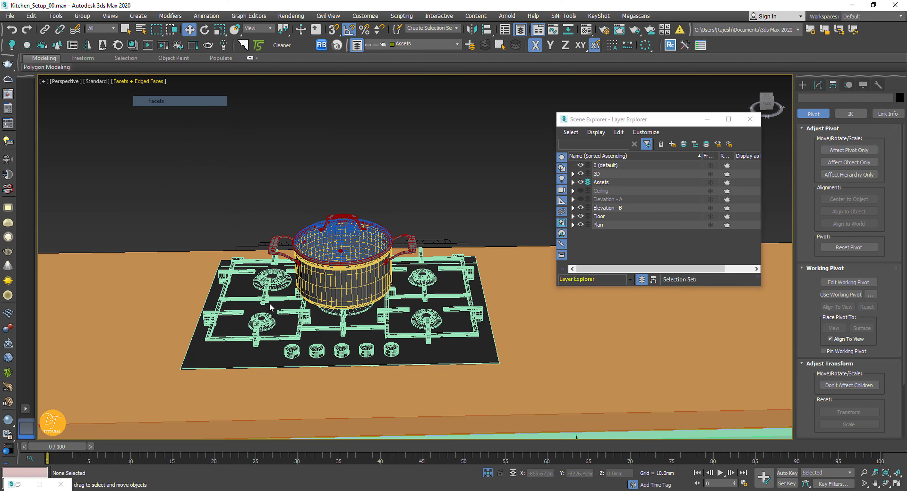
pyautogui.click(136, 81)
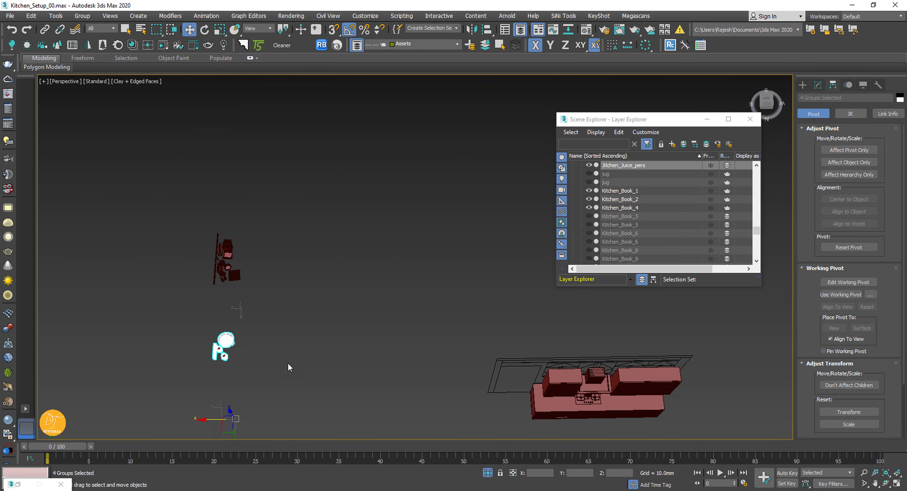
# Step: Move the mug, cup and plate groups onto the counter beside the hob, and shift the hood and hob along Y
pyautogui.moveTo(438, 313); pyautogui.dragTo(393, 323)
pyautogui.press('w')
pyautogui.keyDown('alt'); pyautogui.moveTo(392, 323); pyautogui.dragTo(426, 338, button='middle'); pyautogui.keyUp('alt')
pyautogui.press('t')
pyautogui.scroll(-5, 370, 334)
pyautogui.moveTo(476, 384); pyautogui.dragTo(373, 263)
pyautogui.scroll(8, 370, 279)
pyautogui.moveTo(374, 264); pyautogui.dragTo(525, 247, button='middle')
pyautogui.moveTo(173, 207); pyautogui.dragTo(330, 259)
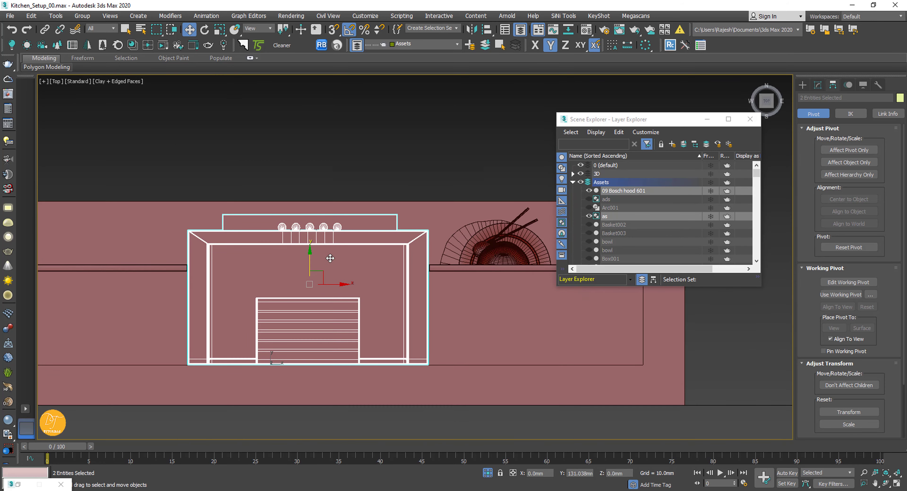
# Step: Move the books, kitchenware and utensil rail to the run in the top view, aligning the rail with the wall cabinet's ends
pyautogui.scroll(-3, 354, 216)
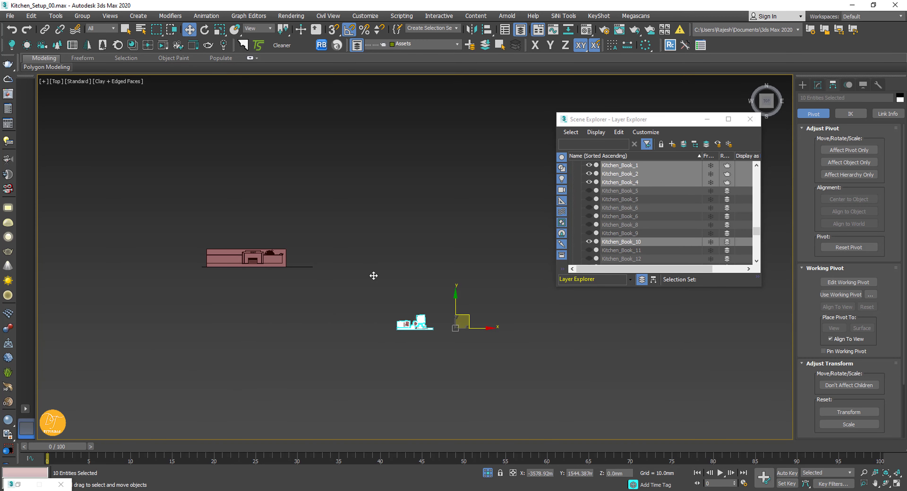
pyautogui.scroll(5, 441, 327)
pyautogui.press('F3')
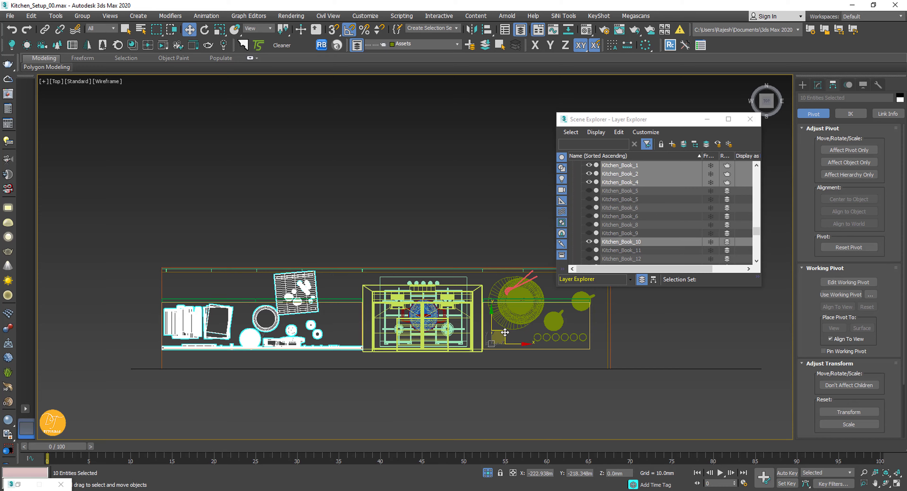
pyautogui.press('z')
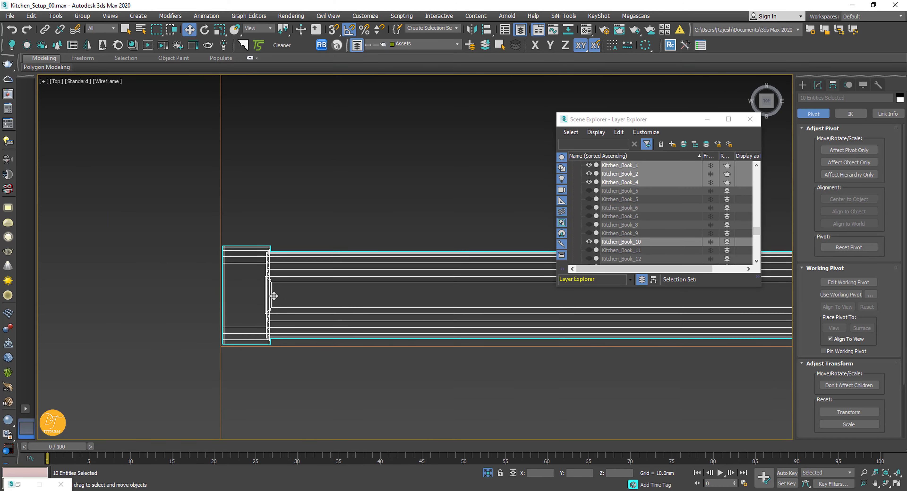
pyautogui.scroll(-6, 274, 295)
pyautogui.scroll(5, 472, 295)
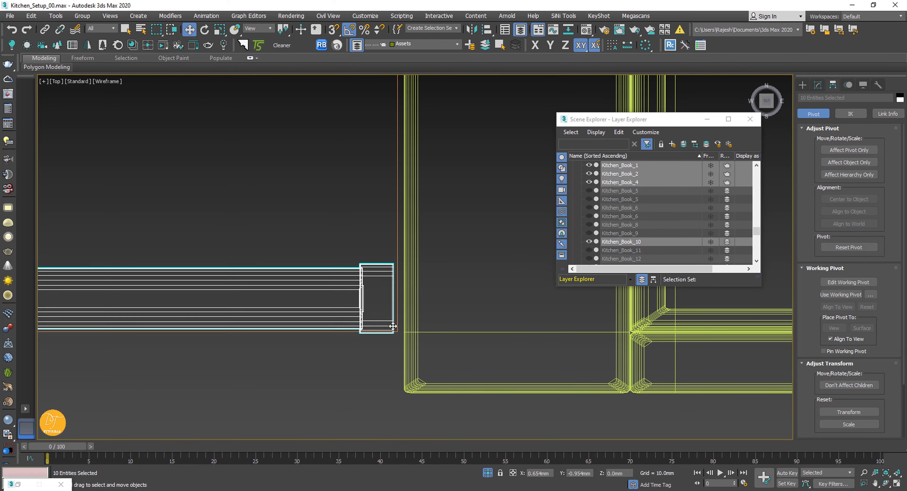
pyautogui.scroll(-6, 319, 334)
pyautogui.press('p')
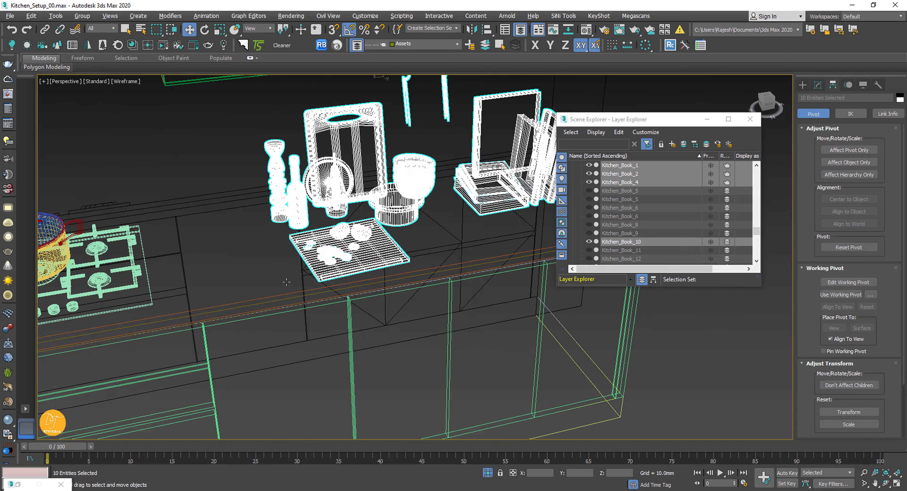
# Step: Review the placed assets in shaded perspective, clear the selection and minimize the Layer Explorer
pyautogui.press('F3')
pyautogui.scroll(-3, 319, 334)
pyautogui.moveTo(319, 334)
pyautogui.keyDown('alt'); pyautogui.mouseDown(button='middle')
pyautogui.moveTo(564, 332)
pyautogui.moveTo(405, 305)
pyautogui.moveTo(418, 317)
pyautogui.moveTo(468, 292)
pyautogui.mouseUp(button='middle'); pyautogui.keyUp('alt')
pyautogui.click(565, 332)
pyautogui.scroll(-4, 418, 317)
pyautogui.click(707, 119)
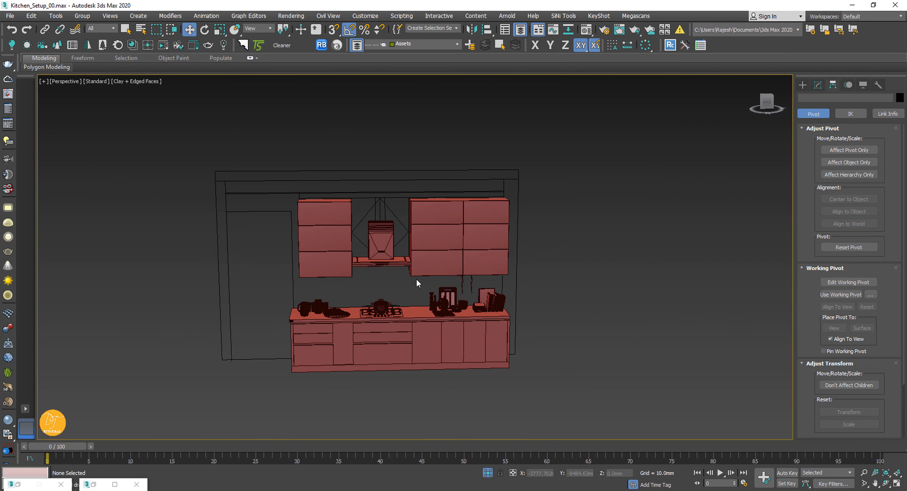
# Step: Show the wall cabinets and hood in the Back view as wireframe
pyautogui.press('f')
pyautogui.click(58, 81)
pyautogui.click(88, 165)
pyautogui.scroll(8, 369, 267)
pyautogui.press('F3')
# Step: Try to draw a plane across the opening between the wall cabinets around the hood
pyautogui.click(817, 85)
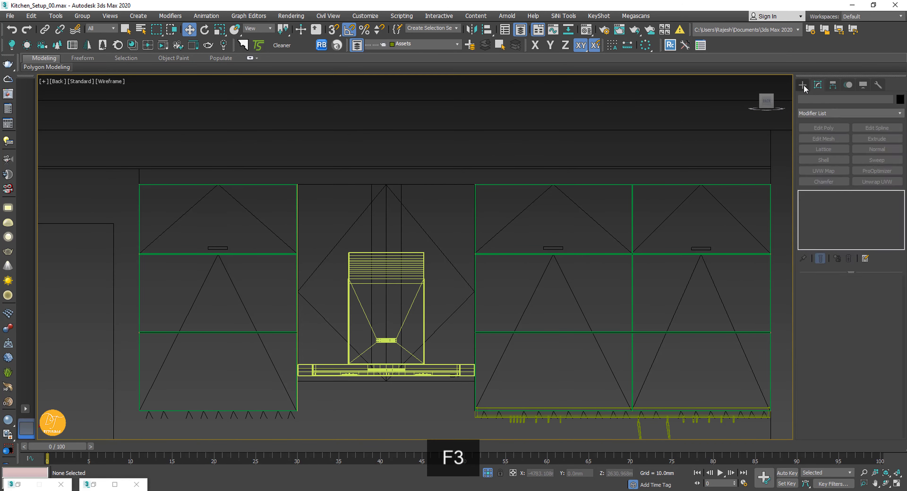
pyautogui.click(802, 85)
pyautogui.click(866, 150)
pyautogui.scroll(2, 454, 226)
pyautogui.moveTo(454, 227); pyautogui.dragTo(500, 178, button='middle')
pyautogui.scroll(-1, 507, 171)
pyautogui.click(802, 98)
pyautogui.click(866, 181)
pyautogui.moveTo(371, 214); pyautogui.dragTo(374, 213, button='middle')
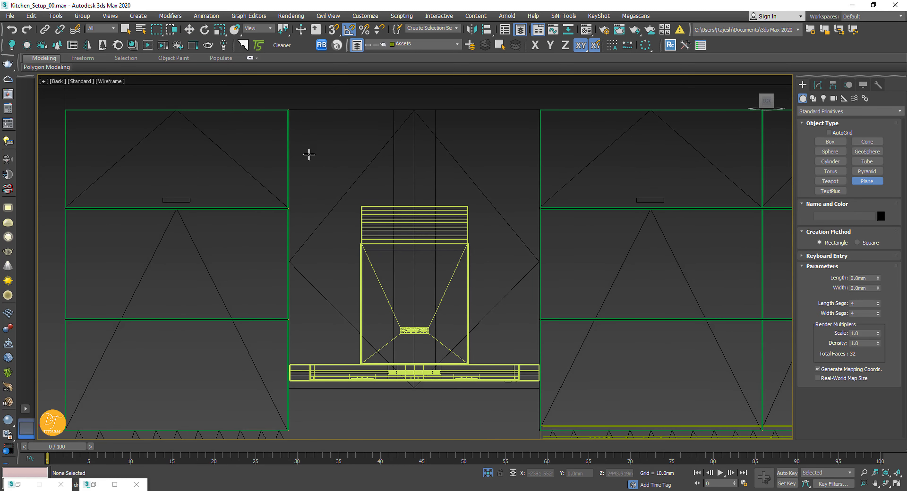
pyautogui.scroll(3, 289, 335)
pyautogui.scroll(-3, 319, 332)
pyautogui.scroll(7, 573, 349)
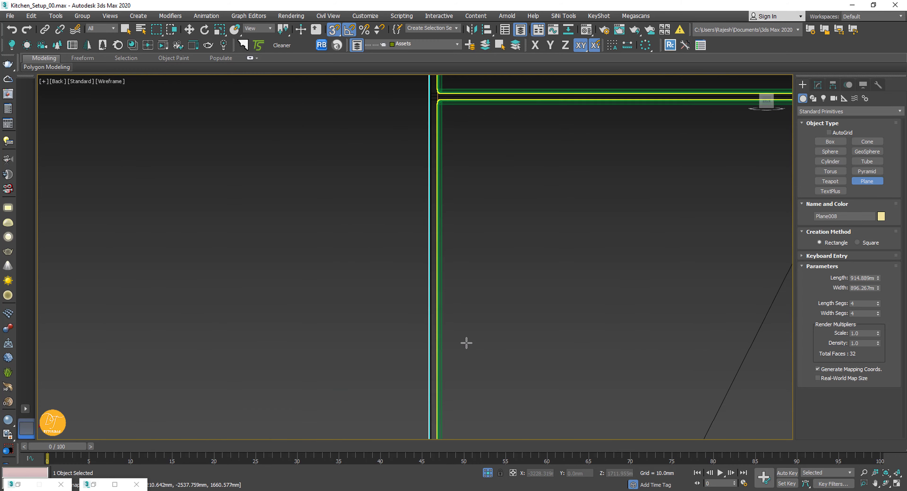
pyautogui.moveTo(466, 344); pyautogui.dragTo(509, 220, button='middle')
pyautogui.scroll(5, 456, 334)
pyautogui.scroll(3, 444, 354)
pyautogui.rightClick(444, 355)
pyautogui.press('Delete')
pyautogui.scroll(-15, 411, 326)
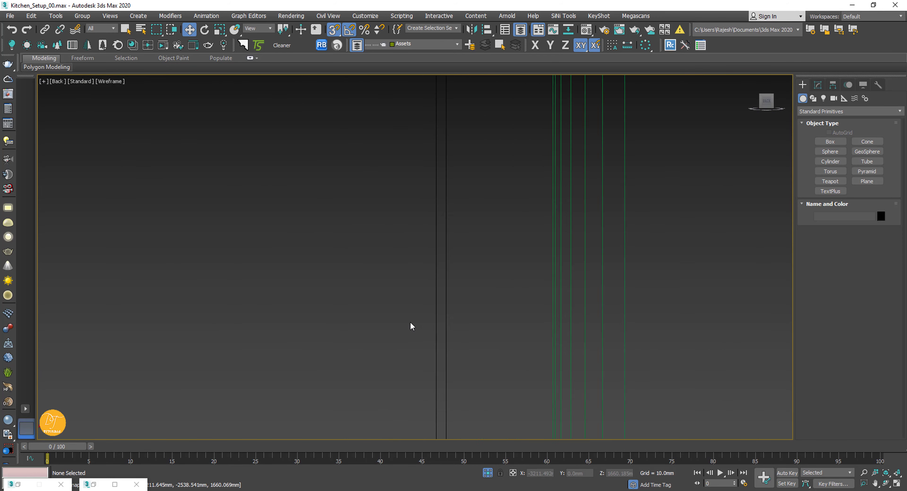
# Step: With the hood hidden, draw a snapped plane about 938 by 897 mm over the opening between the wall cabinets
pyautogui.moveTo(457, 332); pyautogui.dragTo(515, 371, button='middle')
pyautogui.click(803, 101)
pyautogui.click(866, 182)
pyautogui.moveTo(477, 256); pyautogui.dragTo(476, 216, button='middle')
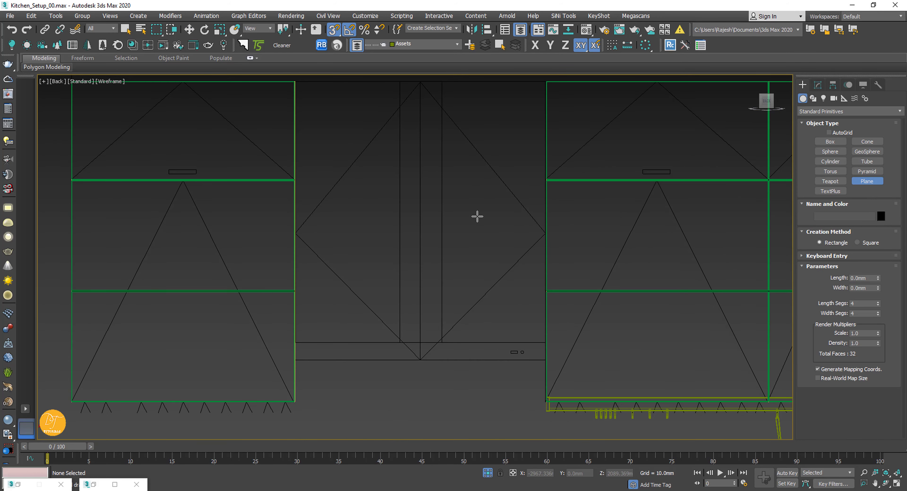
pyautogui.scroll(5, 296, 83)
pyautogui.scroll(-4, 424, 274)
pyautogui.moveTo(288, 115)
pyautogui.mouseDown()
pyautogui.moveTo(634, 387)
pyautogui.moveTo(494, 326)
pyautogui.moveTo(593, 285)
pyautogui.mouseUp()
pyautogui.scroll(3, 633, 386)
pyautogui.scroll(10, 503, 321)
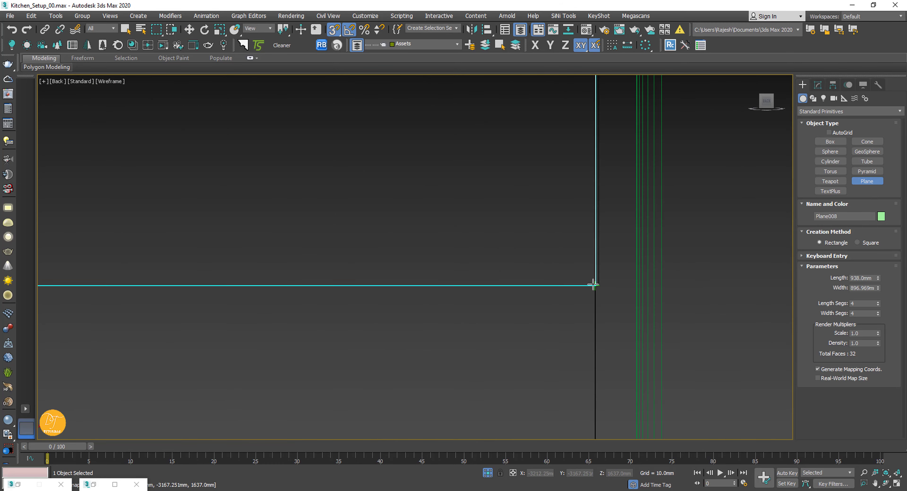
# Step: Set the plane to 1 length segment and 2 width segments, and convert it to an Editable Poly
pyautogui.scroll(-14, 593, 285)
pyautogui.moveTo(537, 271); pyautogui.dragTo(497, 347, button='middle')
pyautogui.click(818, 84)
pyautogui.click(877, 326)
pyautogui.scroll(-6, 410, 319)
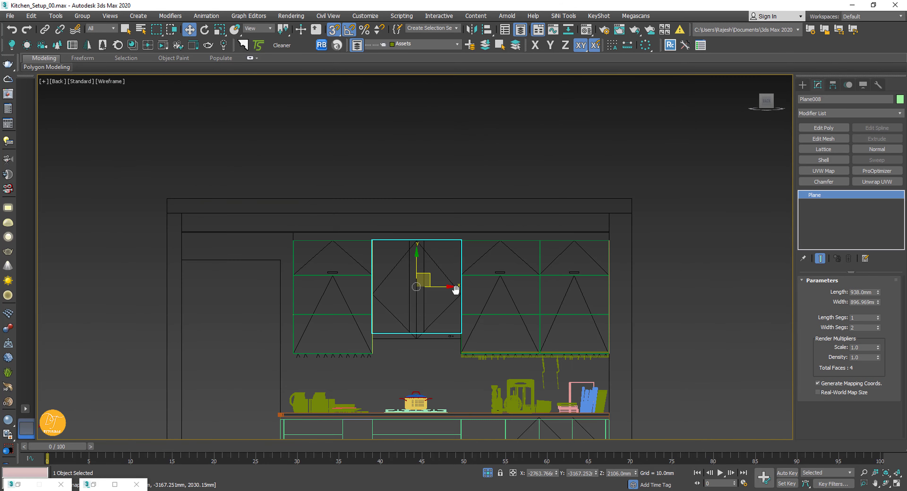
pyautogui.press('p')
pyautogui.keyDown('alt'); pyautogui.moveTo(709, 270); pyautogui.dragTo(708, 299, button='middle'); pyautogui.keyUp('alt')
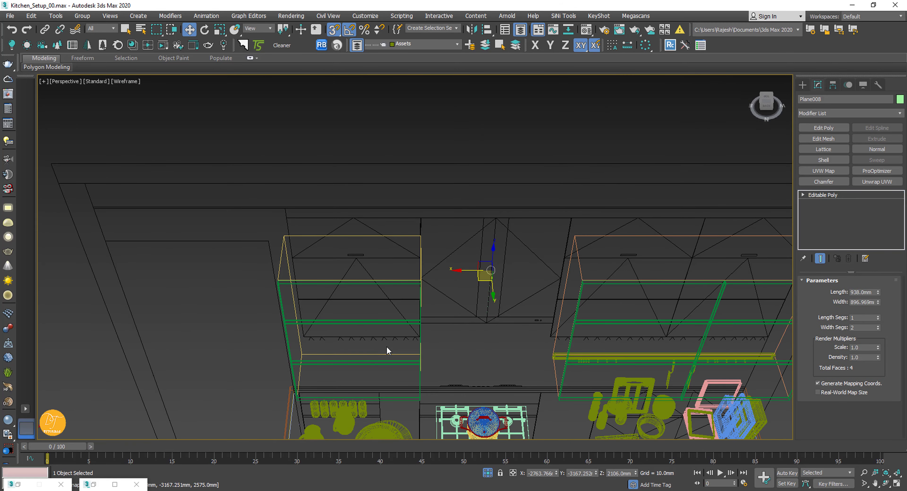
# Step: Move the plane forward along Y from the wall so that it sits between the two wall cabinets
pyautogui.moveTo(499, 335); pyautogui.dragTo(494, 324, button='middle')
pyautogui.click(394, 217)
pyautogui.click(452, 250)
pyautogui.press('F3')
pyautogui.scroll(-3, 451, 251)
pyautogui.keyDown('alt'); pyautogui.moveTo(451, 251); pyautogui.dragTo(496, 262, button='middle'); pyautogui.keyUp('alt')
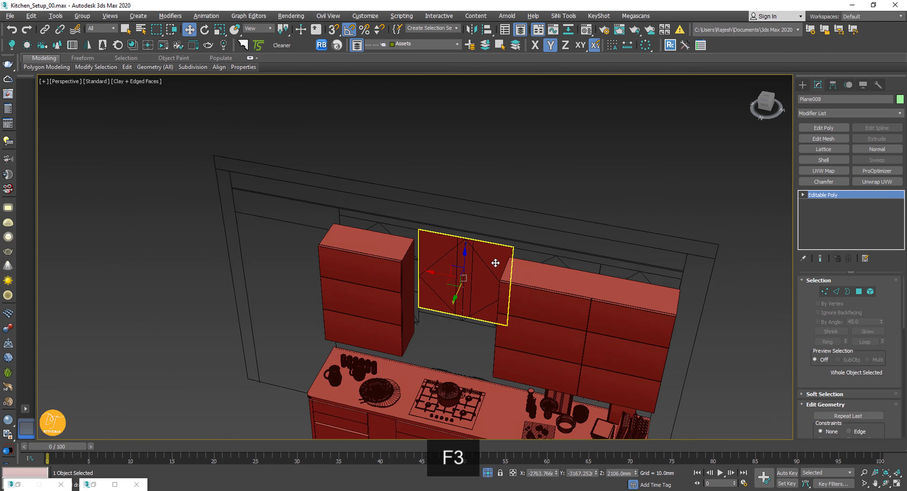
pyautogui.scroll(3, 496, 263)
pyautogui.press('s')
pyautogui.moveTo(462, 277); pyautogui.dragTo(404, 328)
# Step: Chamfer the plane's middle vertical edge by 2 mm to split the panel into two doors
pyautogui.click(836, 292)
pyautogui.scroll(-3, 826, 370)
pyautogui.click(843, 350)
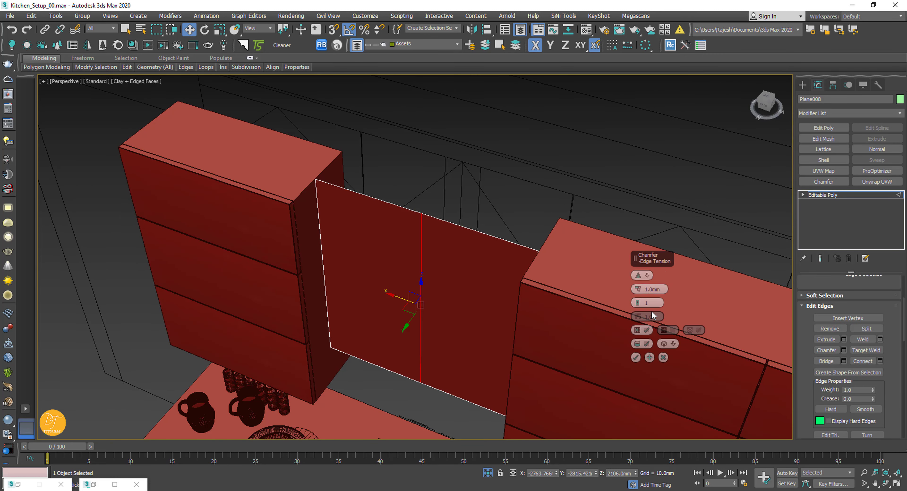
pyautogui.click(651, 289)
pyautogui.write('2')
pyautogui.press('Return')
pyautogui.click(635, 358)
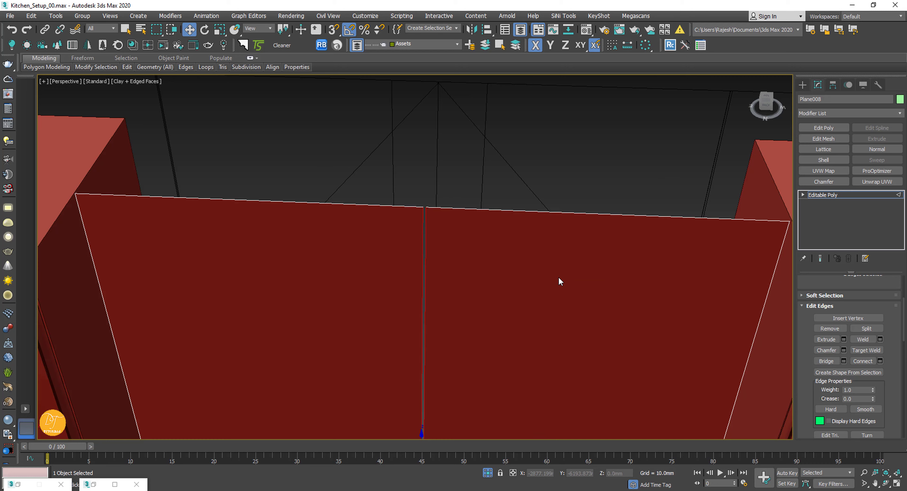
# Step: Add a Shell modifier to the split door panel and set its outer amount to 25 mm
pyautogui.click(823, 160)
pyautogui.doubleClick(866, 302)
pyautogui.write('18')
pyautogui.press('Return')
pyautogui.moveTo(338, 386); pyautogui.dragTo(421, 380, button='middle')
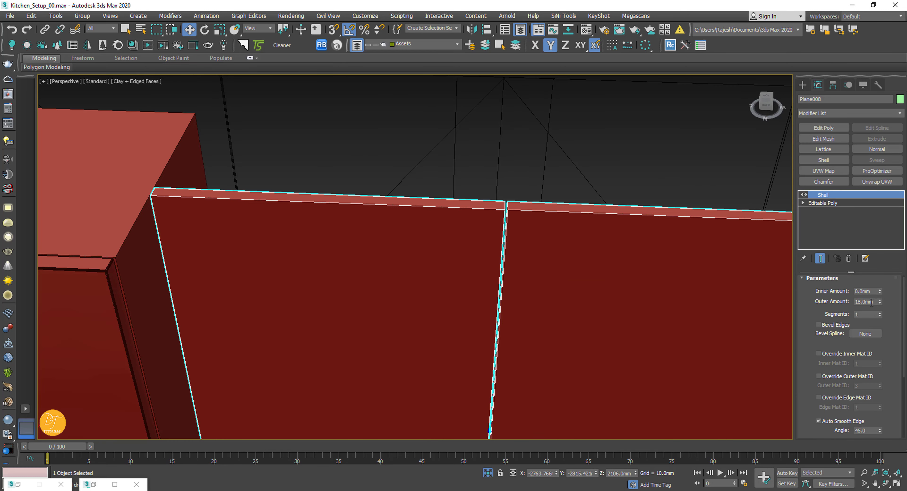
pyautogui.doubleClick(866, 301)
pyautogui.write('25')
pyautogui.press('Return')
# Step: Align the door panel's center to the center of the neighbouring wall cabinet's shutters in Y only
pyautogui.scroll(-3, 421, 275)
pyautogui.keyDown('alt'); pyautogui.moveTo(465, 261); pyautogui.dragTo(394, 275, button='middle'); pyautogui.keyUp('alt')
pyautogui.hotkey('alt', 'a')
pyautogui.click(394, 266)
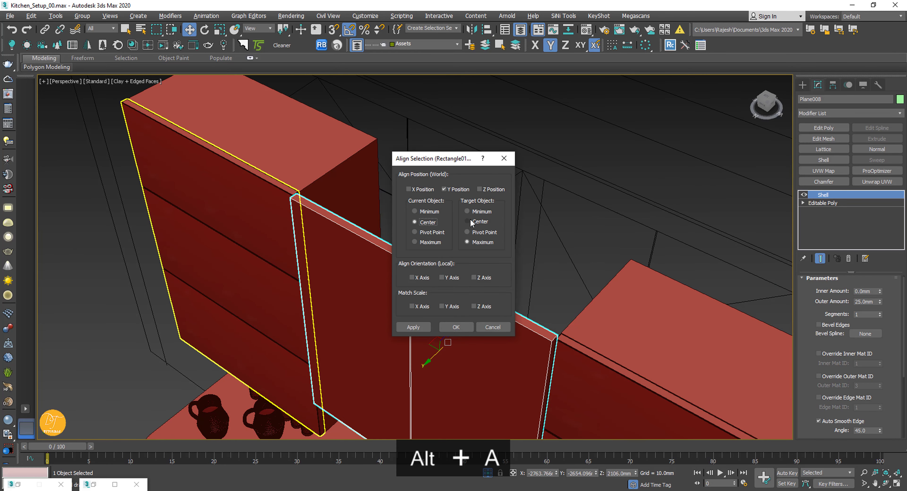
pyautogui.click(467, 222)
pyautogui.click(456, 327)
# Step: Add a Chamfer modifier to the door panel with a 2 mm amount and 3 segments, and deselect it
pyautogui.click(822, 181)
pyautogui.doubleClick(866, 368)
pyautogui.write('3')
pyautogui.press('Return')
pyautogui.click(563, 246)
# Step: In the front wireframe view, draw a snapped box about 938 by 897 mm over the opening between the wall cabinets
pyautogui.moveTo(564, 246)
pyautogui.keyDown('alt'); pyautogui.mouseDown(button='middle')
pyautogui.moveTo(453, 279)
pyautogui.moveTo(585, 222)
pyautogui.moveTo(573, 251)
pyautogui.mouseUp(button='middle'); pyautogui.keyUp('alt')
pyautogui.click(572, 250)
pyautogui.press('f')
pyautogui.press('z')
pyautogui.scroll(-3, 495, 256)
pyautogui.click(481, 135)
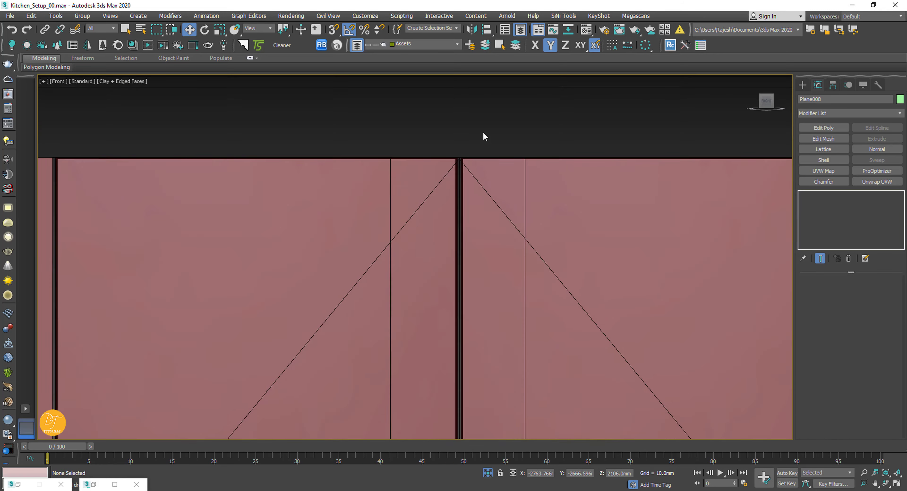
pyautogui.press('F3')
pyautogui.hotkey('shift', 'b')
pyautogui.rightClick(481, 286)
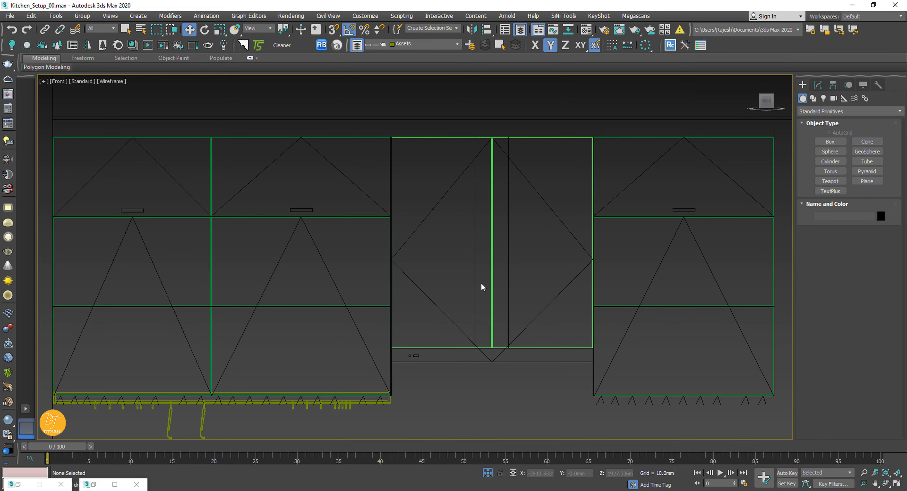
pyautogui.click(492, 281)
pyautogui.press('w')
pyautogui.click(643, 151)
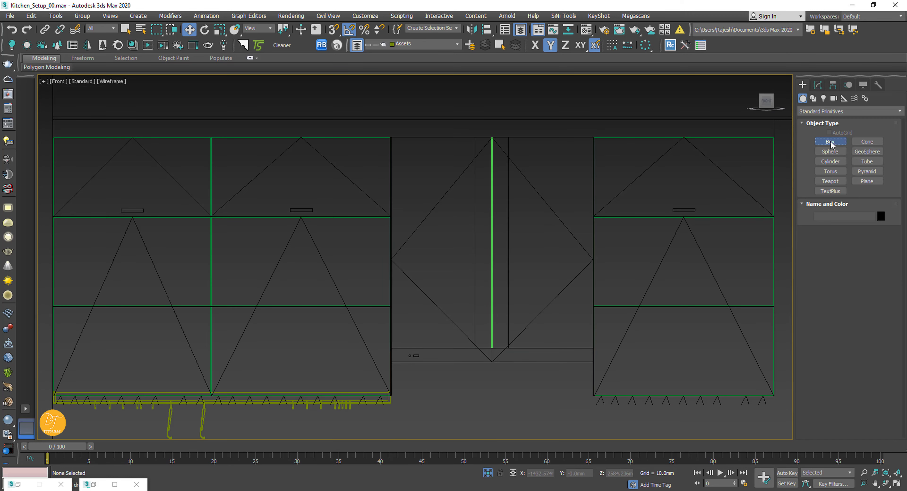
pyautogui.click(830, 142)
pyautogui.scroll(8, 356, 334)
pyautogui.scroll(-7, 528, 282)
pyautogui.moveTo(360, 320); pyautogui.dragTo(530, 227)
pyautogui.scroll(4, 530, 227)
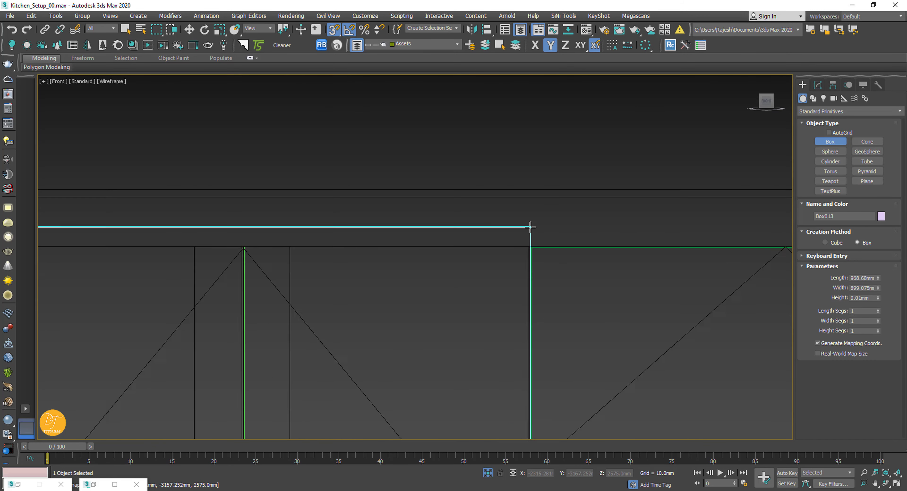
pyautogui.moveTo(512, 304); pyautogui.dragTo(528, 269)
pyautogui.click(528, 270)
pyautogui.rightClick(534, 236)
# Step: Move the box along Y from the wall to sit between the cabinets and set its height to 300 mm
pyautogui.press('p')
pyautogui.scroll(-5, 535, 236)
pyautogui.press('F3')
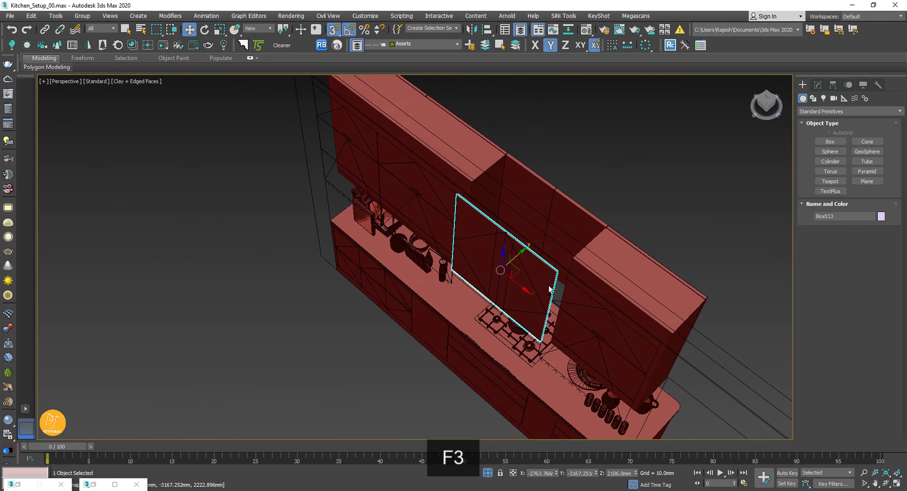
pyautogui.scroll(-4, 523, 270)
pyautogui.moveTo(546, 282)
pyautogui.keyDown('alt'); pyautogui.mouseDown(button='middle')
pyautogui.moveTo(523, 269)
pyautogui.moveTo(538, 255)
pyautogui.moveTo(613, 272)
pyautogui.moveTo(388, 307)
pyautogui.mouseUp(button='middle'); pyautogui.keyUp('alt')
pyautogui.scroll(5, 523, 270)
pyautogui.moveTo(407, 300); pyautogui.dragTo(292, 175)
pyautogui.click(256, 191)
pyautogui.click(817, 85)
pyautogui.click(828, 202)
pyautogui.click(422, 274)
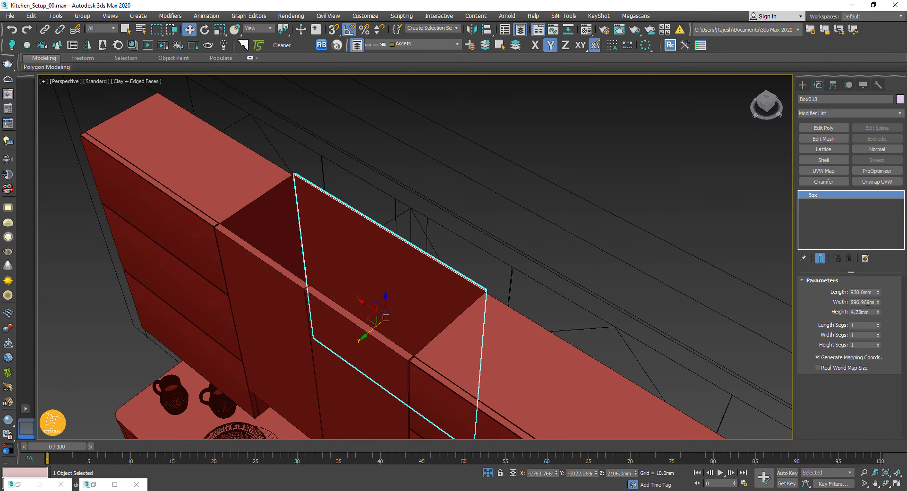
pyautogui.moveTo(872, 312); pyautogui.dragTo(744, 306)
pyautogui.write('300')
pyautogui.press('Return')
# Step: Align the box to the neighbouring wall cabinet in Y, minimum to minimum
pyautogui.hotkey('alt', 'a')
pyautogui.click(264, 183)
pyautogui.click(437, 211)
pyautogui.click(482, 211)
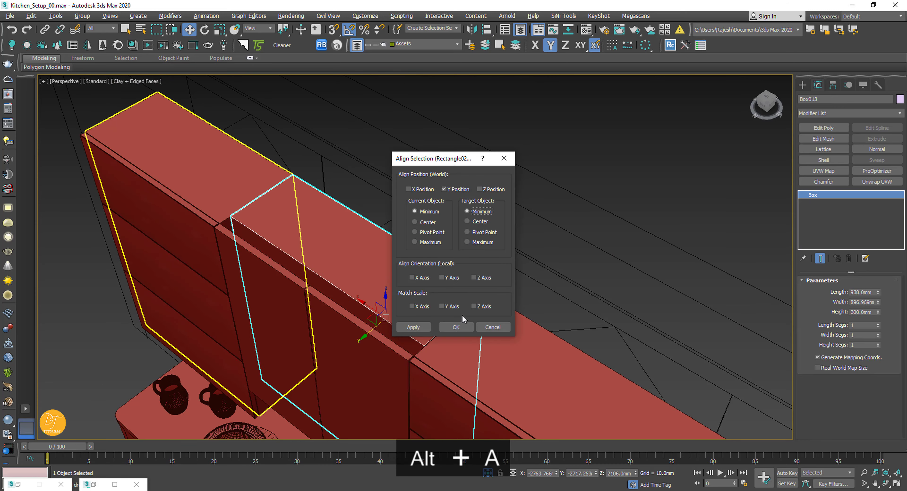
pyautogui.click(456, 326)
pyautogui.keyDown('alt'); pyautogui.moveTo(492, 303); pyautogui.dragTo(443, 299, button='middle'); pyautogui.keyUp('alt')
# Step: Convert the box to an Editable Poly and, from the top, snap its front vertices forward to the neighbouring cabinet's front edge
pyautogui.rightClick(810, 195)
pyautogui.click(831, 271)
pyautogui.press('1')
pyautogui.press('t')
pyautogui.moveTo(251, 188); pyautogui.dragTo(581, 234)
pyautogui.press('F3')
pyautogui.scroll(2, 576, 226)
pyautogui.moveTo(572, 236); pyautogui.dragTo(563, 265, button='middle')
pyautogui.press('s')
pyautogui.scroll(5, 548, 219)
pyautogui.moveTo(533, 223); pyautogui.dragTo(592, 177)
pyautogui.click(802, 195)
# Step: Select the door panel to check its joint with the cabinets, deselect it and save the scene
pyautogui.press('p')
pyautogui.hotkey('shift', 'z')
pyautogui.press('F3')
pyautogui.keyDown('alt'); pyautogui.moveTo(505, 275); pyautogui.dragTo(443, 310, button='middle'); pyautogui.keyUp('alt')
pyautogui.scroll(3, 469, 267)
pyautogui.click(510, 246)
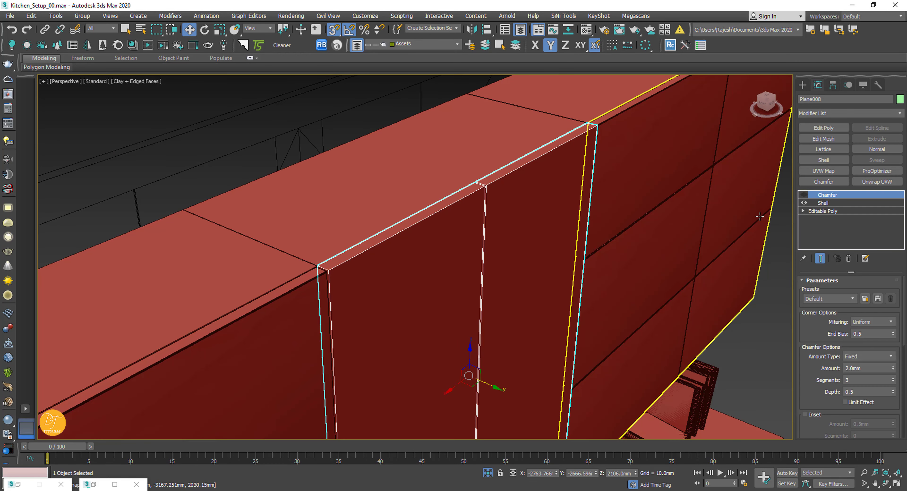
pyautogui.click(148, 116)
pyautogui.click(10, 16)
pyautogui.click(30, 78)
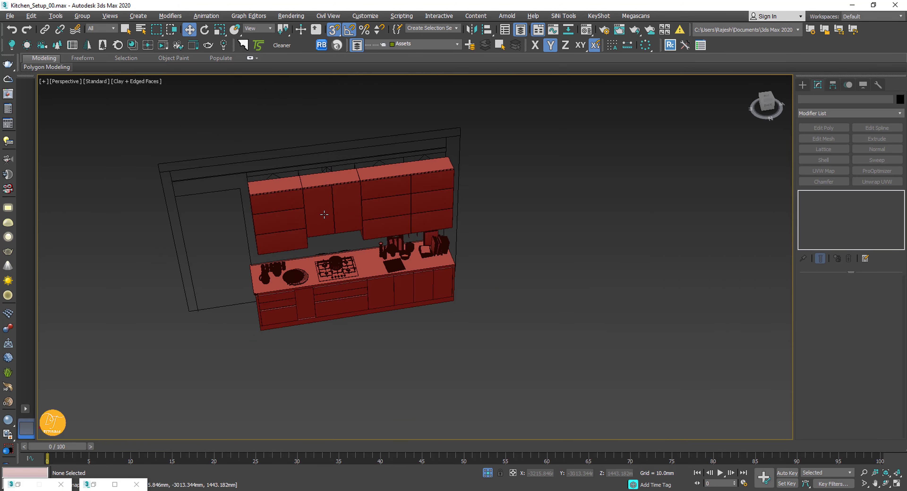
# Step: Isolate the hood together with the door panel and cabinet box above it to inspect them from below
pyautogui.scroll(8, 395, 225)
pyautogui.keyDown('alt'); pyautogui.moveTo(409, 247); pyautogui.dragTo(369, 251, button='middle'); pyautogui.keyUp('alt')
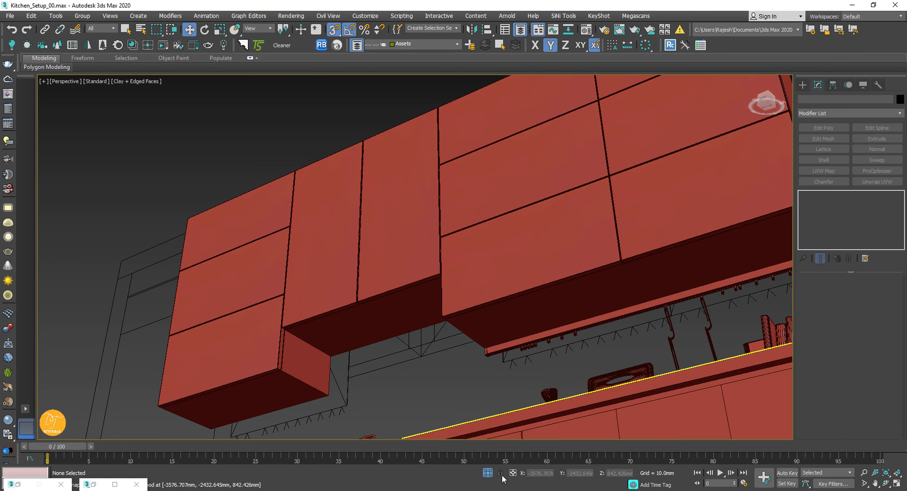
pyautogui.click(488, 474)
pyautogui.keyDown('ctrl'); pyautogui.click(486, 292); pyautogui.keyUp('ctrl')
pyautogui.hotkey('alt', 'q')
pyautogui.click(527, 329)
pyautogui.press('s')
pyautogui.keyDown('alt'); pyautogui.moveTo(526, 329); pyautogui.dragTo(567, 298, button='middle'); pyautogui.keyUp('alt')
pyautogui.click(338, 283)
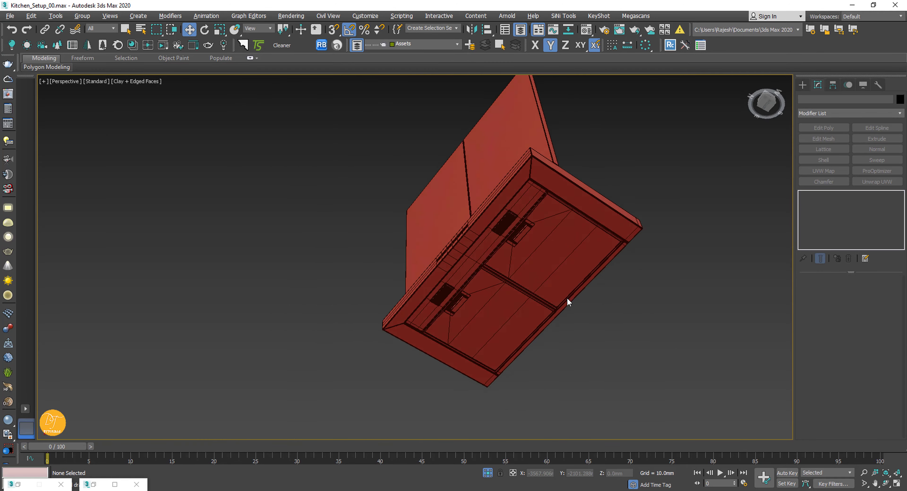
# Step: Exit isolation and select the hood to check its fit beneath the door panel
pyautogui.click(488, 473)
pyautogui.scroll(5, 440, 334)
pyautogui.click(435, 374)
pyautogui.scroll(5, 492, 351)
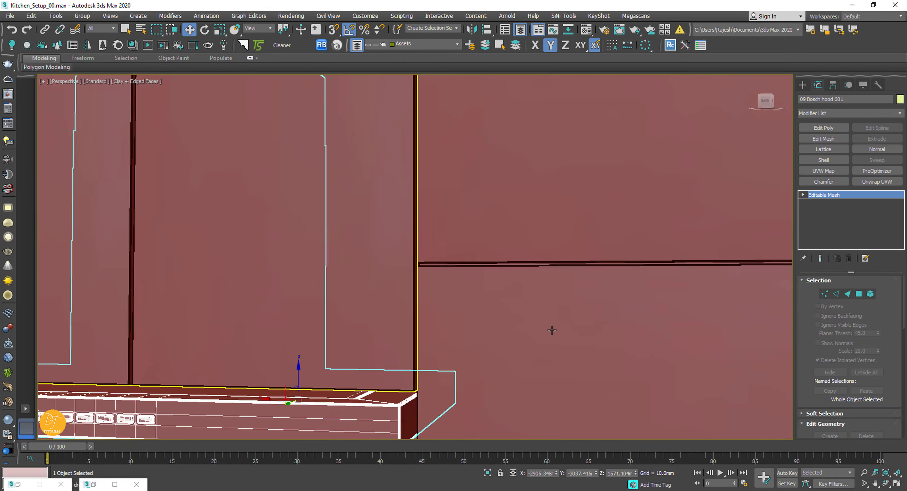
pyautogui.scroll(-5, 551, 330)
pyautogui.keyDown('alt'); pyautogui.moveTo(552, 330); pyautogui.dragTo(384, 295, button='middle'); pyautogui.keyUp('alt')
pyautogui.scroll(3, 426, 293)
# Step: Make the 3D and Ceiling layers visible in the Layer Explorer and close it
pyautogui.click(520, 30)
pyautogui.click(572, 183)
pyautogui.click(580, 174)
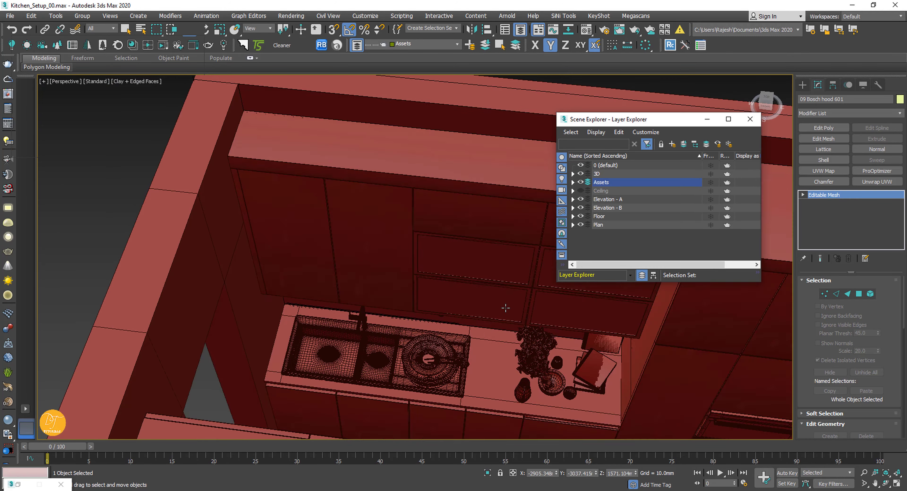
pyautogui.scroll(-5, 504, 307)
pyautogui.keyDown('alt'); pyautogui.moveTo(504, 307); pyautogui.dragTo(357, 323, button='middle'); pyautogui.keyUp('alt')
pyautogui.press('t')
pyautogui.press('F3')
pyautogui.scroll(-2, 464, 334)
pyautogui.moveTo(526, 257); pyautogui.dragTo(546, 183, button='middle')
pyautogui.press('p')
pyautogui.click(580, 190)
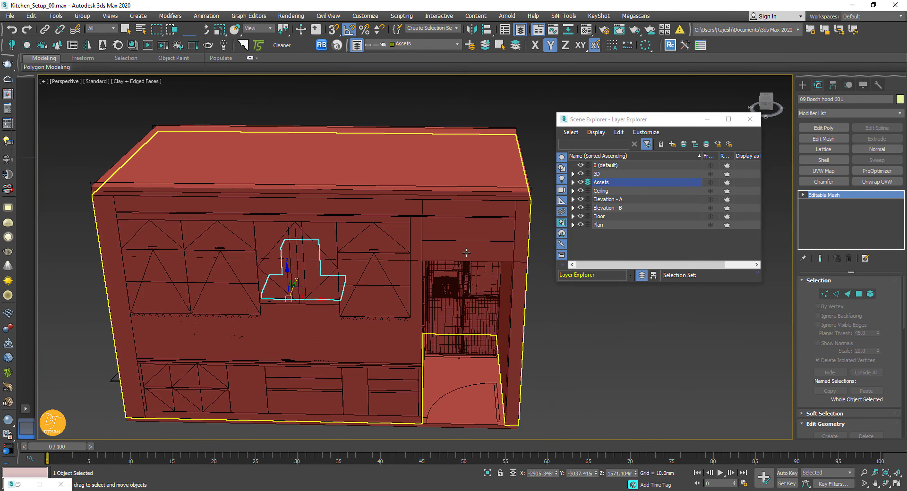
pyautogui.click(749, 119)
# Step: Select all parts of the dark glazed door in the merged door set and isolate them
pyautogui.scroll(-3, 423, 282)
pyautogui.keyDown('alt'); pyautogui.moveTo(423, 281); pyautogui.dragTo(608, 187, button='middle'); pyautogui.keyUp('alt')
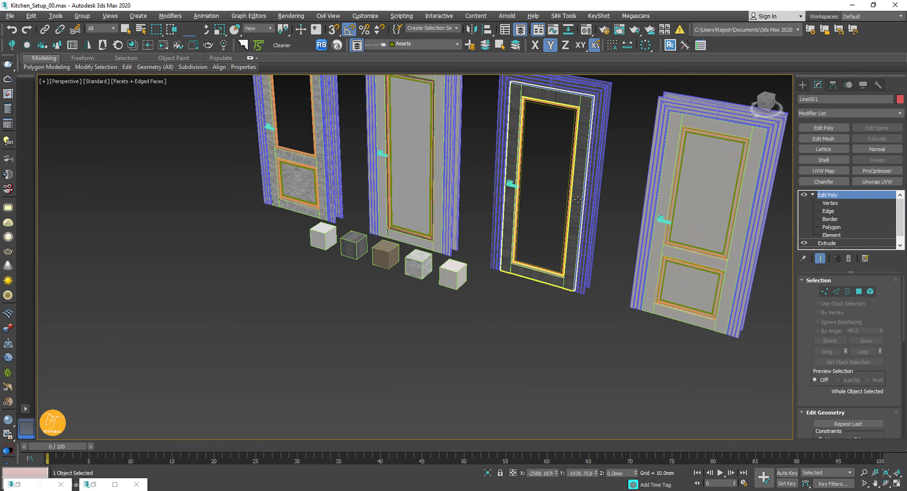
pyautogui.scroll(6, 456, 252)
pyautogui.scroll(-5, 455, 253)
pyautogui.keyDown('ctrl'); pyautogui.moveTo(680, 115); pyautogui.dragTo(549, 317); pyautogui.keyUp('ctrl')
pyautogui.scroll(-5, 542, 325)
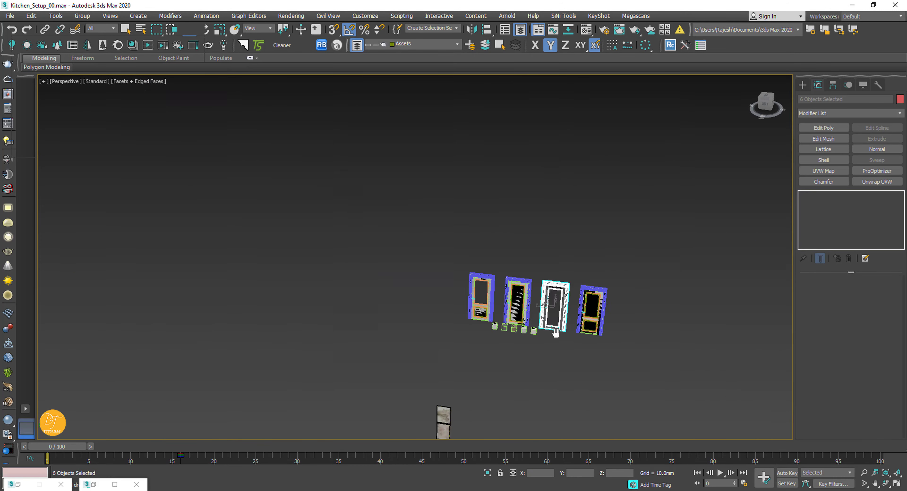
pyautogui.hotkey('alt', 'q')
# Step: Group the selected door parts under the name Door
pyautogui.press('t')
pyautogui.click(91, 33)
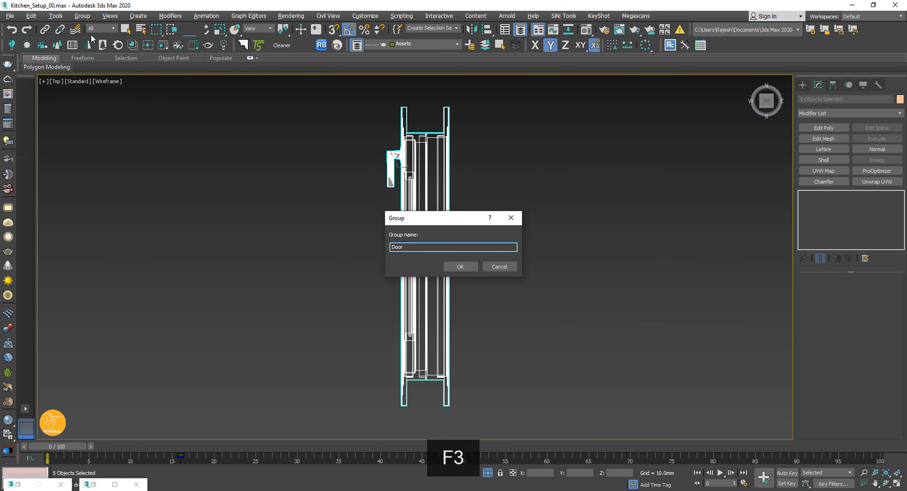
pyautogui.write('Door')
pyautogui.press('Return')
# Step: From the top, rotate the Door group a quarter turn about Z and move it into the wall opening
pyautogui.moveTo(524, 193); pyautogui.dragTo(323, 253, button='middle')
pyautogui.scroll(5, 324, 253)
pyautogui.scroll(-3, 313, 185)
pyautogui.press('e')
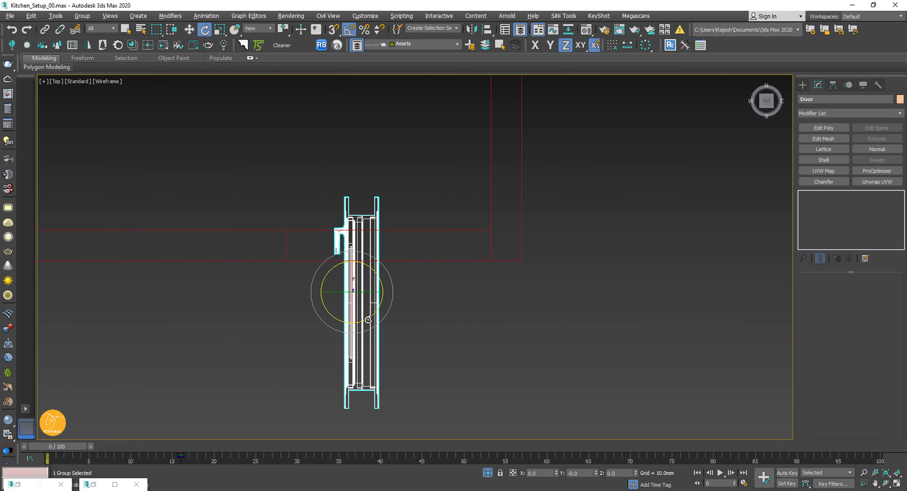
pyautogui.moveTo(354, 246); pyautogui.dragTo(407, 237)
pyautogui.press('w')
pyautogui.scroll(5, 345, 266)
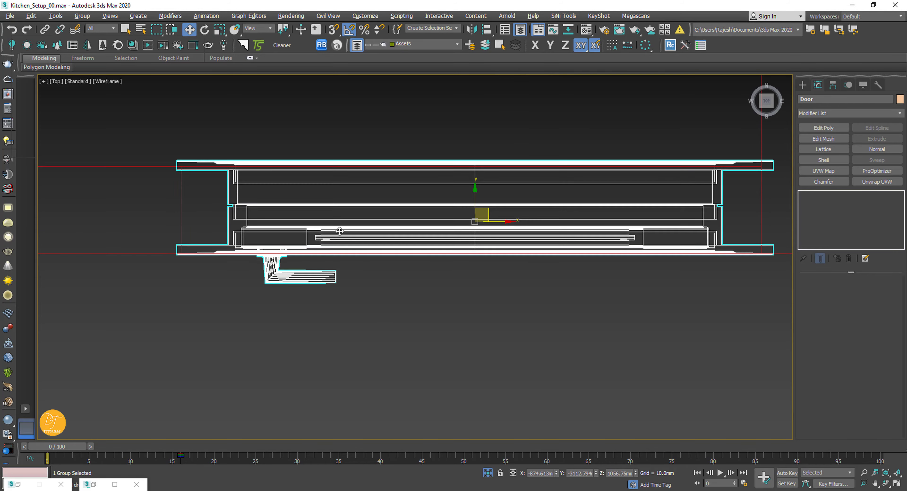
pyautogui.moveTo(340, 230); pyautogui.dragTo(342, 265, button='middle')
pyautogui.moveTo(474, 223); pyautogui.dragTo(475, 218)
# Step: Open the Door group, select a part of its frame and close the group again
pyautogui.press('p')
pyautogui.hotkey('shift', 'z')
pyautogui.press('F3')
pyautogui.keyDown('alt'); pyautogui.moveTo(453, 269); pyautogui.dragTo(483, 170, button='middle'); pyautogui.keyUp('alt')
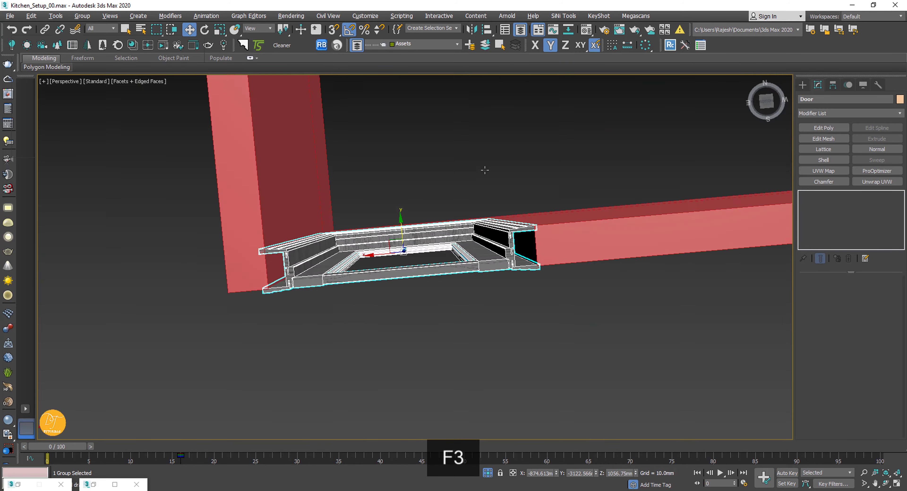
pyautogui.scroll(4, 291, 242)
pyautogui.moveTo(291, 243); pyautogui.dragTo(348, 214, button='middle')
pyautogui.scroll(-3, 348, 214)
pyautogui.moveTo(486, 207); pyautogui.dragTo(502, 282, button='middle')
pyautogui.keyDown('alt'); pyautogui.moveTo(503, 282); pyautogui.dragTo(398, 299, button='middle'); pyautogui.keyUp('alt')
pyautogui.click(82, 16)
pyautogui.click(79, 50)
pyautogui.click(360, 245)
pyautogui.click(81, 16)
pyautogui.click(79, 72)
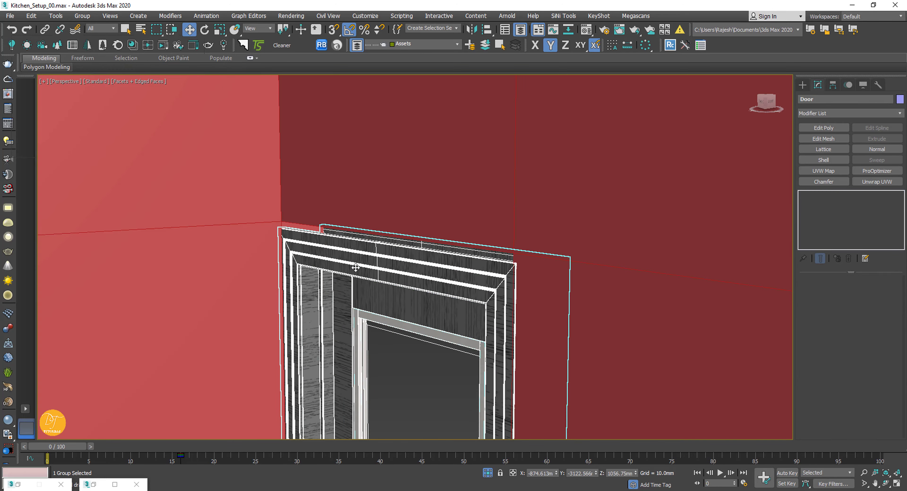
# Step: Shift the Door group to fit the wall opening and undo the last snapped move
pyautogui.keyDown('alt'); pyautogui.moveTo(354, 268); pyautogui.dragTo(348, 316, button='middle'); pyautogui.keyUp('alt')
pyautogui.scroll(4, 408, 339)
pyautogui.scroll(-4, 408, 339)
pyautogui.scroll(4, 407, 340)
pyautogui.press('w')
pyautogui.moveTo(348, 315); pyautogui.dragTo(451, 332)
pyautogui.scroll(3, 451, 332)
pyautogui.press('s')
pyautogui.moveTo(492, 301); pyautogui.dragTo(340, 334)
pyautogui.hotkey('ctrl', 'z')
# Step: Select the door in the wall opening and examine its fit against the wall from both sides
pyautogui.scroll(-5, 445, 322)
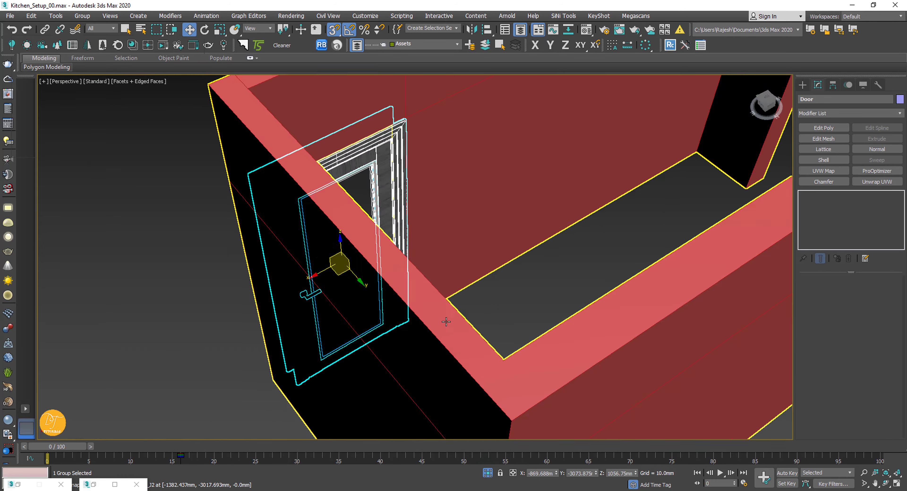
pyautogui.keyDown('alt'); pyautogui.moveTo(446, 322); pyautogui.dragTo(407, 378, button='middle'); pyautogui.keyUp('alt')
pyautogui.click(407, 378)
pyautogui.scroll(3, 340, 311)
pyautogui.scroll(-3, 340, 312)
pyautogui.click(317, 170)
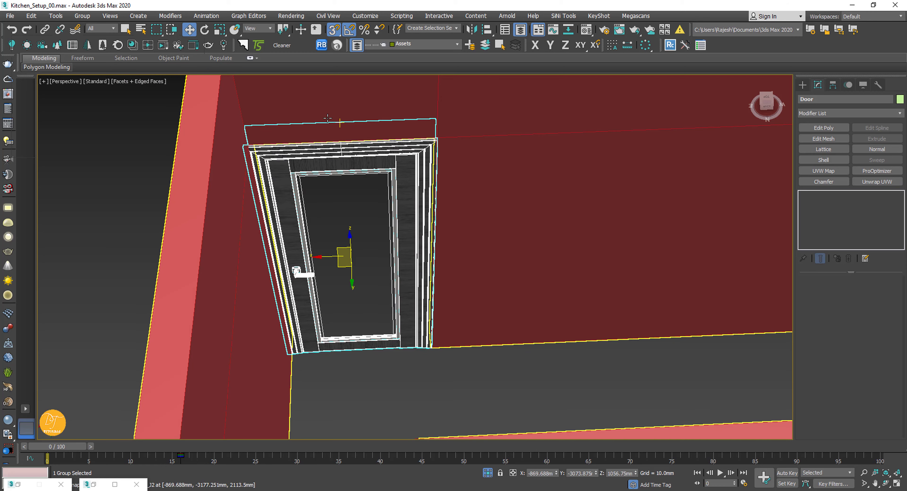
# Step: Apply an FFD 2x2x2 modifier to the door and open its control points in the wireframe front view
pyautogui.keyDown('alt'); pyautogui.moveTo(472, 206); pyautogui.dragTo(457, 206, button='middle'); pyautogui.keyUp('alt')
pyautogui.click(826, 114)
pyautogui.write('ff')
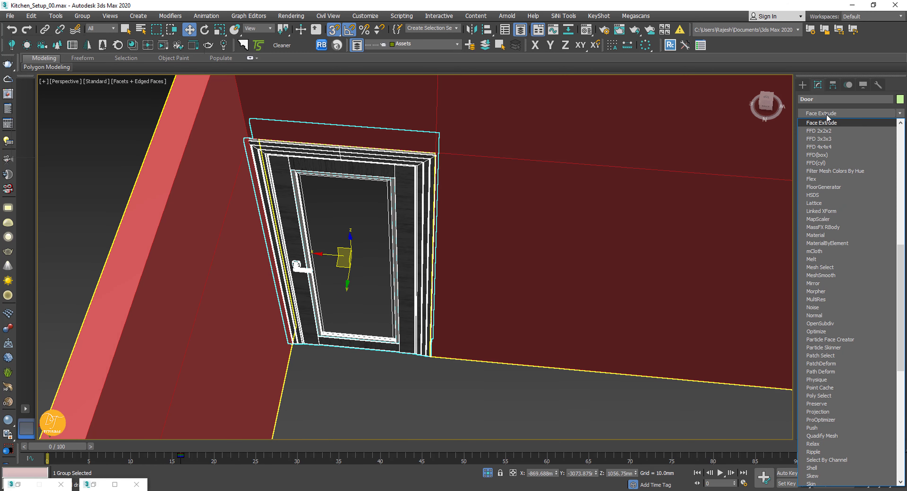
pyautogui.press('Return')
pyautogui.press('1')
pyautogui.press('f')
pyautogui.press('F3')
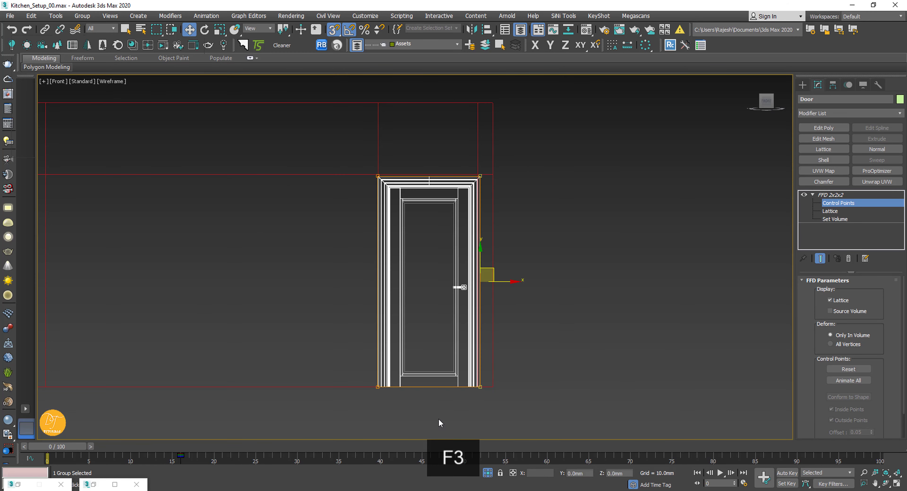
# Step: Raise the door's upper control points to the head of the wall opening, then finish control-point editing and deselect the door
pyautogui.scroll(10, 472, 269)
pyautogui.moveTo(462, 279); pyautogui.dragTo(492, 267, button='middle')
pyautogui.scroll(-12, 616, 276)
pyautogui.scroll(5, 601, 141)
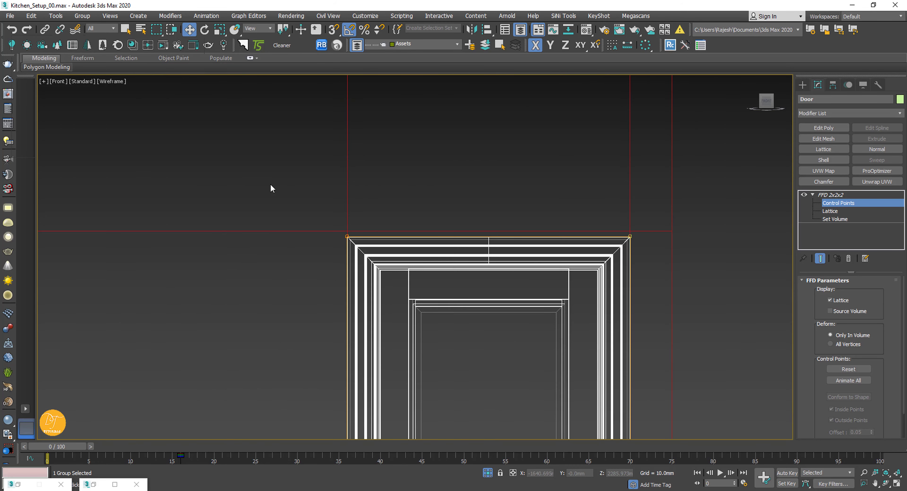
pyautogui.moveTo(271, 186); pyautogui.dragTo(669, 285)
pyautogui.scroll(6, 489, 239)
pyautogui.moveTo(551, 265); pyautogui.dragTo(721, 285, button='middle')
pyautogui.moveTo(671, 254); pyautogui.dragTo(677, 229)
pyautogui.press('p')
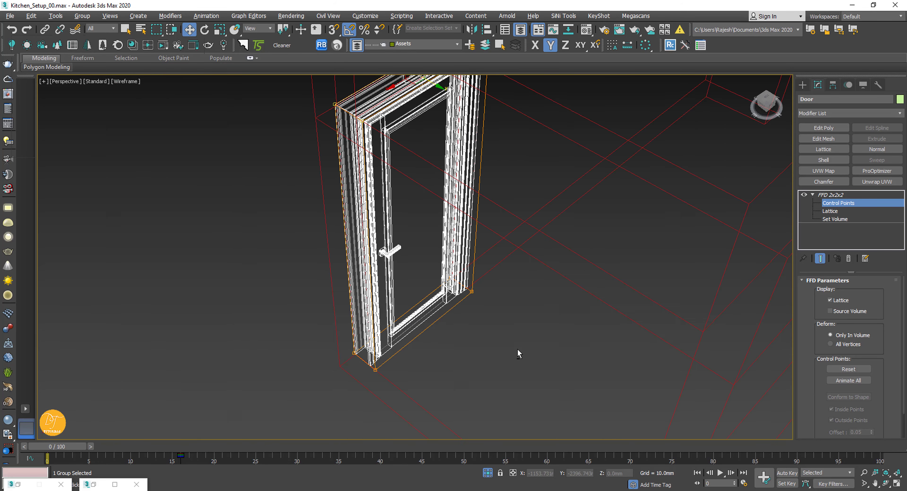
pyautogui.press('F3')
pyautogui.moveTo(518, 352)
pyautogui.keyDown('alt'); pyautogui.mouseDown(button='middle')
pyautogui.moveTo(537, 374)
pyautogui.moveTo(700, 123)
pyautogui.moveTo(757, 109)
pyautogui.mouseUp(button='middle'); pyautogui.keyUp('alt')
pyautogui.press('1')
pyautogui.click(701, 116)
pyautogui.press('F4')
pyautogui.scroll(-3, 310, 212)
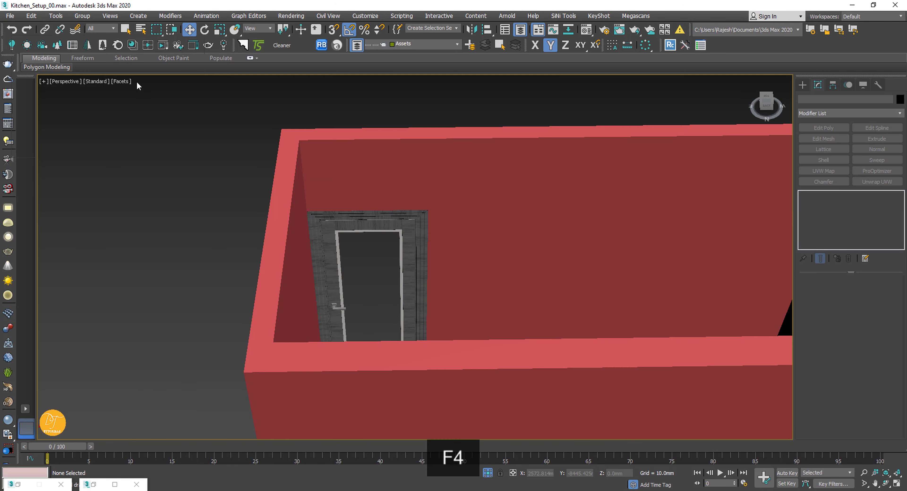
# Step: Set the viewport shading to Clay and make a copy of the door rotated a quarter turn about Z
pyautogui.click(127, 82)
pyautogui.click(144, 132)
pyautogui.click(405, 285)
pyautogui.keyDown('alt'); pyautogui.moveTo(404, 285); pyautogui.dragTo(437, 305, button='middle'); pyautogui.keyUp('alt')
pyautogui.press('e')
pyautogui.scroll(-5, 439, 309)
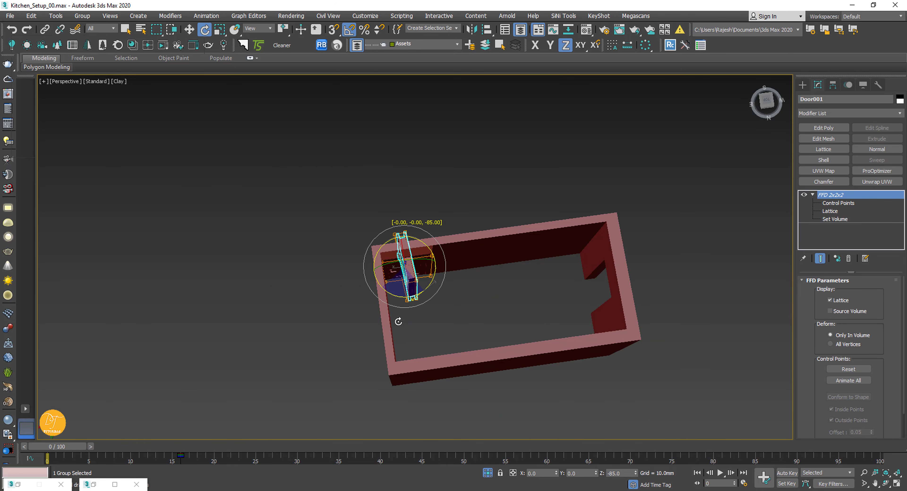
pyautogui.press('F3')
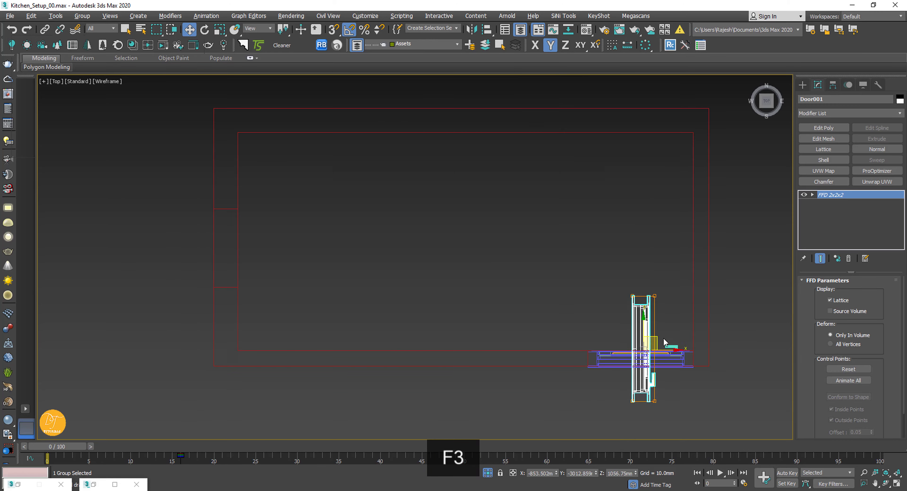
# Step: Move the door copy with snapping from the top view into the opening in the room's west end wall
pyautogui.press('z')
pyautogui.press('w')
pyautogui.click(333, 29)
pyautogui.scroll(5, 560, 361)
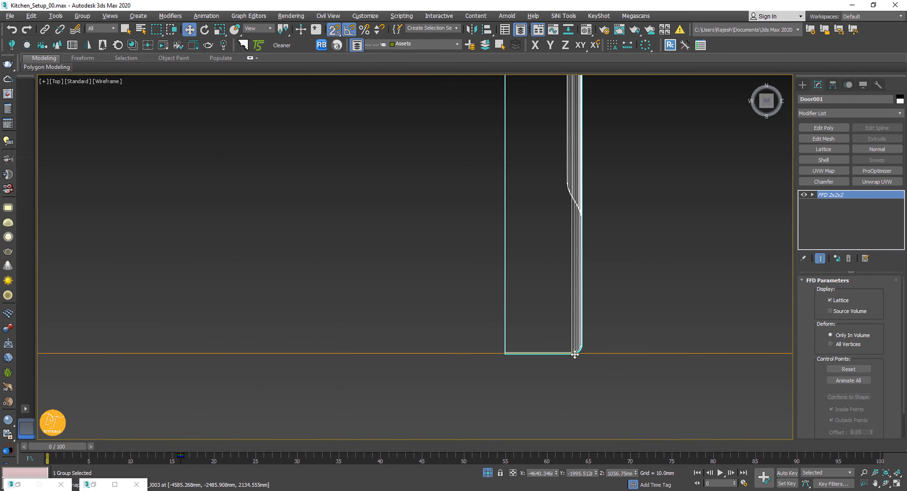
pyautogui.moveTo(575, 354); pyautogui.dragTo(328, 275, button='middle')
pyautogui.scroll(-10, 328, 276)
pyautogui.moveTo(360, 81); pyautogui.dragTo(398, 214, button='middle')
pyautogui.press('p')
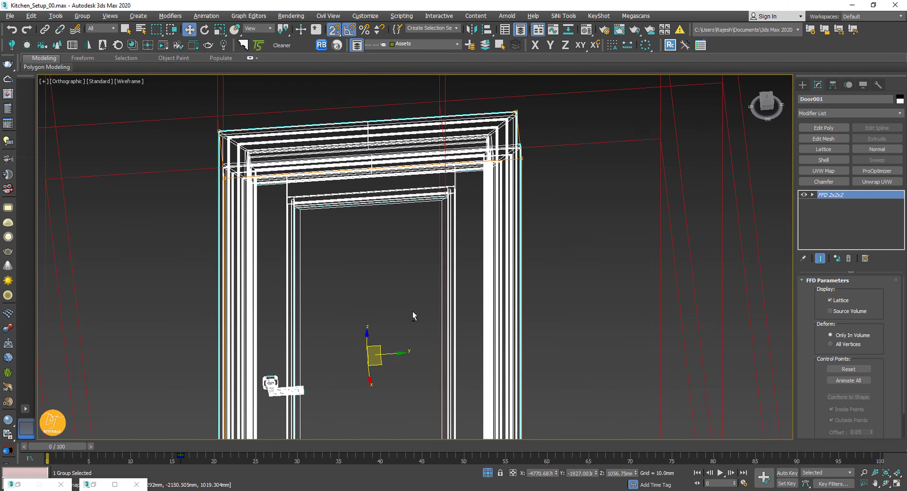
pyautogui.scroll(-5, 439, 337)
pyautogui.press('F3')
pyautogui.scroll(5, 426, 370)
pyautogui.scroll(-3, 415, 344)
pyautogui.press('F3')
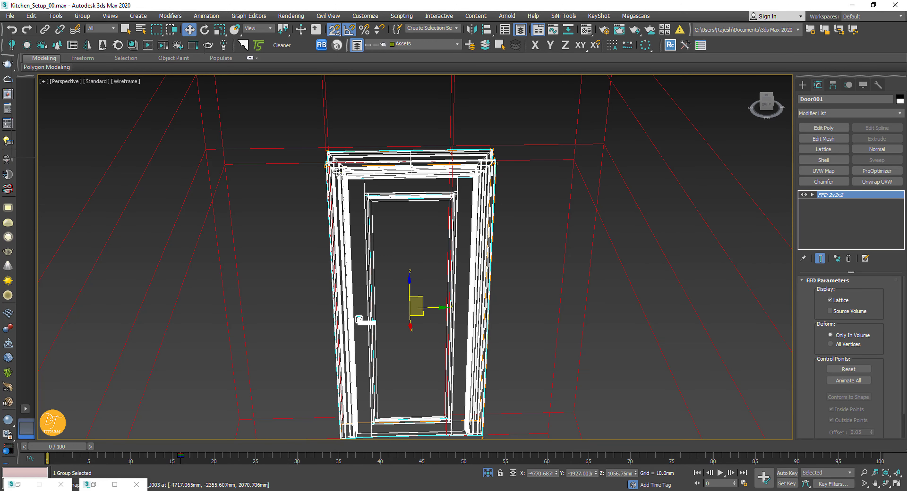
# Step: Collapse the FFD modifier on the copied door and ungroup the door
pyautogui.rightClick(830, 195)
pyautogui.click(811, 281)
pyautogui.click(82, 16)
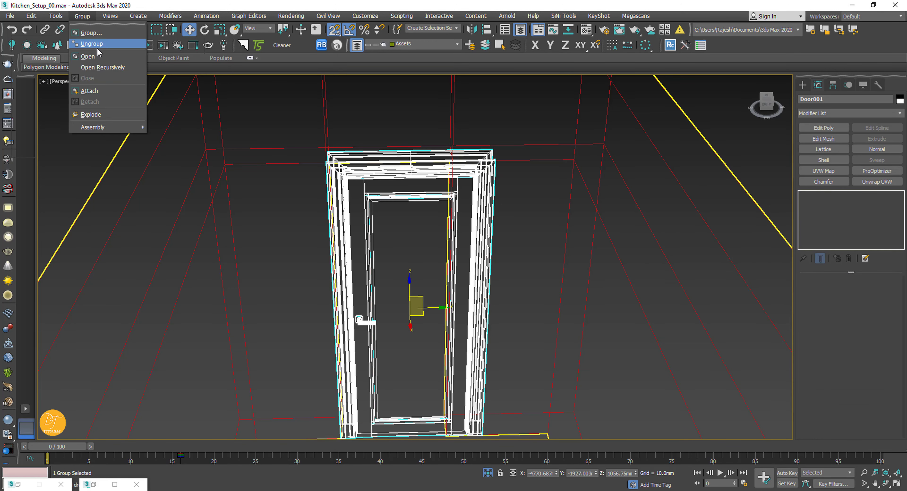
pyautogui.click(95, 43)
# Step: Select the copied door's four frame and leaf parts without the handle and apply an Edit Poly modifier to them
pyautogui.click(418, 172)
pyautogui.moveTo(418, 171); pyautogui.dragTo(412, 133, button='middle')
pyautogui.moveTo(518, 91); pyautogui.dragTo(380, 408)
pyautogui.keyDown('alt'); pyautogui.click(237, 274); pyautogui.keyUp('alt')
pyautogui.click(824, 128)
# Step: Move the vertices along one side of the door parts inward to narrow the door to the wall opening
pyautogui.press('1')
pyautogui.press('s')
pyautogui.moveTo(501, 249); pyautogui.dragTo(457, 247)
pyautogui.moveTo(457, 313)
pyautogui.keyDown('alt'); pyautogui.mouseDown(button='middle')
pyautogui.moveTo(456, 291)
pyautogui.moveTo(449, 348)
pyautogui.moveTo(491, 370)
pyautogui.moveTo(516, 408)
pyautogui.moveTo(415, 419)
pyautogui.mouseUp(button='middle'); pyautogui.keyUp('alt')
pyautogui.press('F3')
pyautogui.press('F3')
pyautogui.scroll(-3, 475, 296)
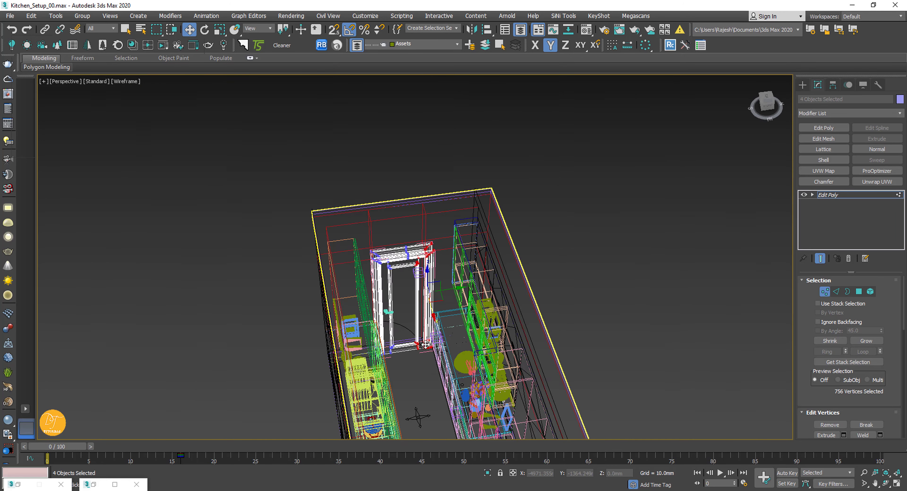
pyautogui.scroll(5, 452, 312)
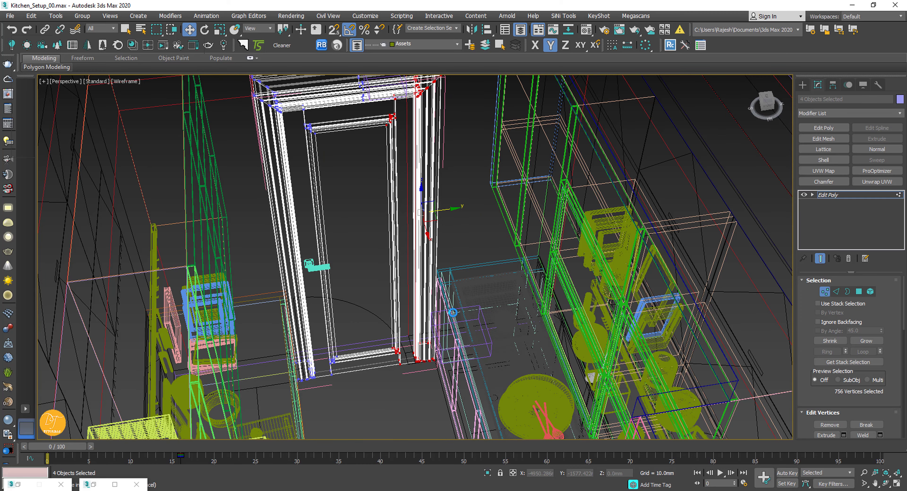
pyautogui.press('F3')
pyautogui.scroll(-5, 472, 267)
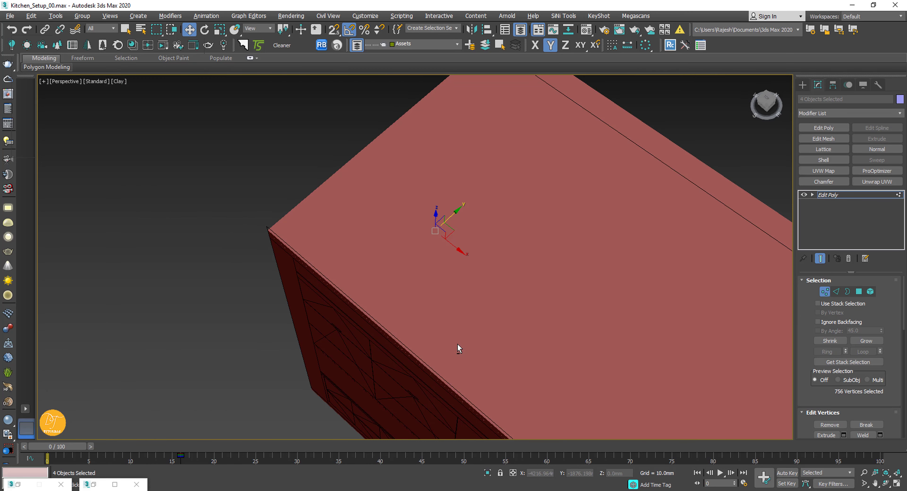
# Step: Hide the Ceiling and Floor layers
pyautogui.click(572, 182)
pyautogui.click(580, 190)
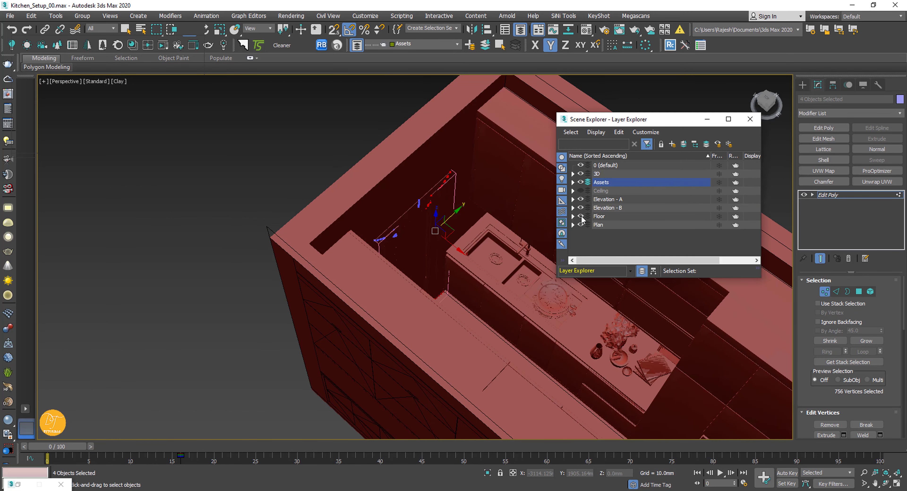
pyautogui.click(750, 119)
# Step: Show edged faces, finish vertex editing on the door parts and deselect them in the top view
pyautogui.press('F4')
pyautogui.keyDown('alt'); pyautogui.moveTo(477, 298); pyautogui.dragTo(418, 303, button='middle'); pyautogui.keyUp('alt')
pyautogui.scroll(2, 392, 305)
pyautogui.click(418, 303)
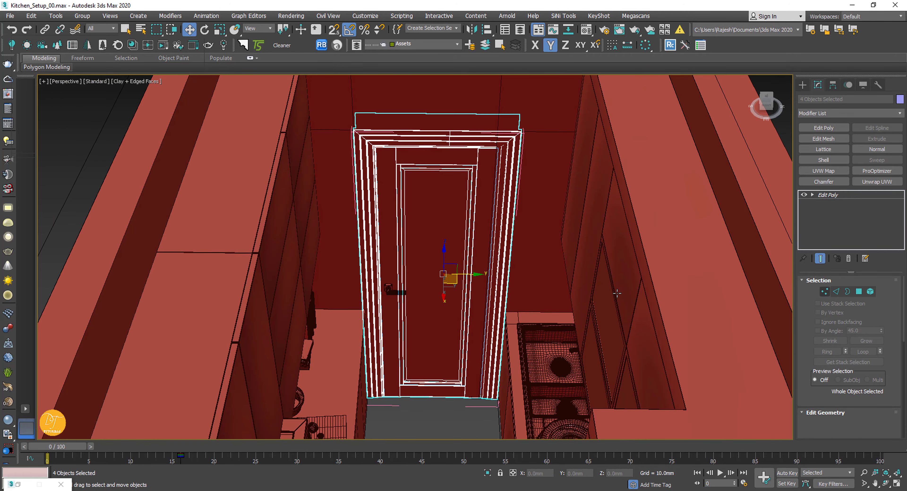
pyautogui.press('w')
pyautogui.scroll(4, 409, 298)
pyautogui.press('t')
pyautogui.scroll(-8, 528, 240)
pyautogui.moveTo(533, 274); pyautogui.dragTo(437, 274, button='middle')
pyautogui.press('1')
pyautogui.click(489, 262)
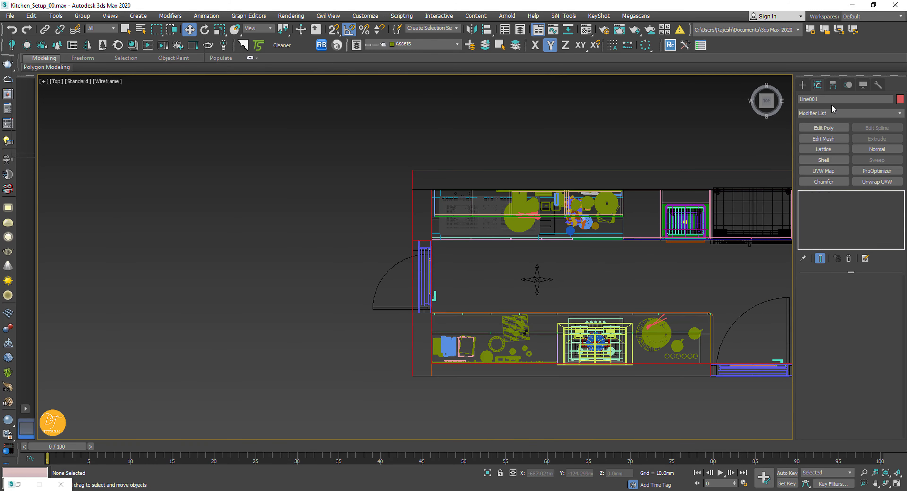
pyautogui.click(802, 84)
pyautogui.click(812, 98)
pyautogui.click(863, 147)
pyautogui.scroll(5, 413, 285)
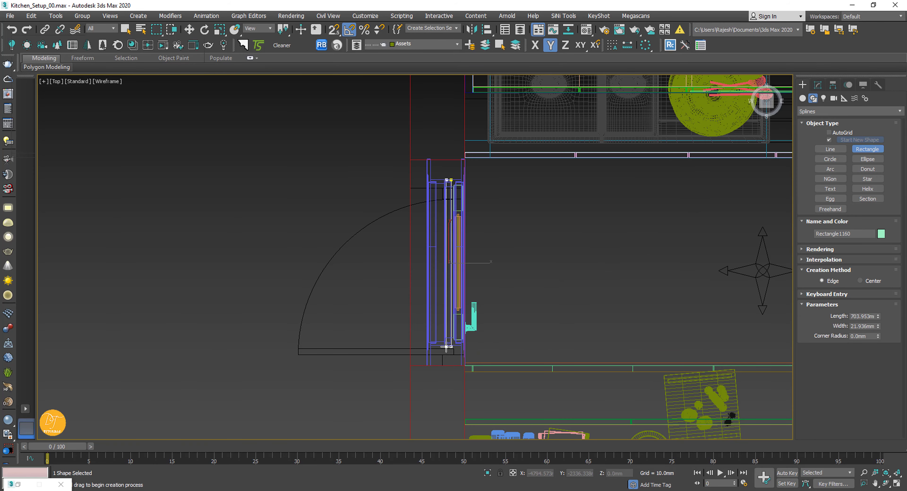
pyautogui.rightClick(426, 346)
pyautogui.rightClick(547, 325)
# Step: Select the two groups standing outside the room, shift them along X in the top view and deselect them
pyautogui.press('p')
pyautogui.moveTo(546, 325)
pyautogui.keyDown('alt'); pyautogui.mouseDown(button='middle')
pyautogui.moveTo(474, 342)
pyautogui.moveTo(481, 268)
pyautogui.moveTo(490, 288)
pyautogui.mouseUp(button='middle'); pyautogui.keyUp('alt')
pyautogui.press('F3')
pyautogui.scroll(5, 473, 342)
pyautogui.scroll(-6, 491, 288)
pyautogui.keyDown('alt'); pyautogui.moveTo(530, 317); pyautogui.dragTo(554, 330, button='middle'); pyautogui.keyUp('alt')
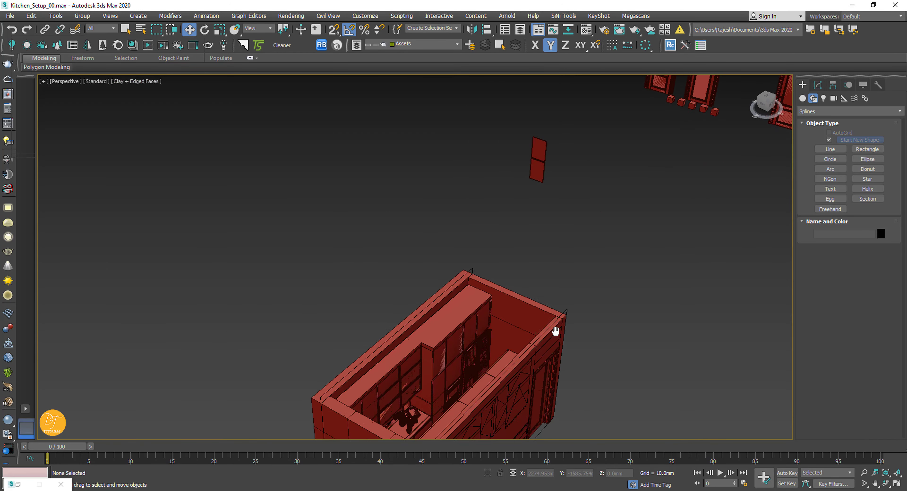
pyautogui.moveTo(505, 128); pyautogui.dragTo(577, 199)
pyautogui.keyDown('alt'); pyautogui.moveTo(577, 275); pyautogui.dragTo(613, 274, button='middle'); pyautogui.keyUp('alt')
pyautogui.press('t')
pyautogui.scroll(-5, 415, 344)
pyautogui.scroll(8, 366, 279)
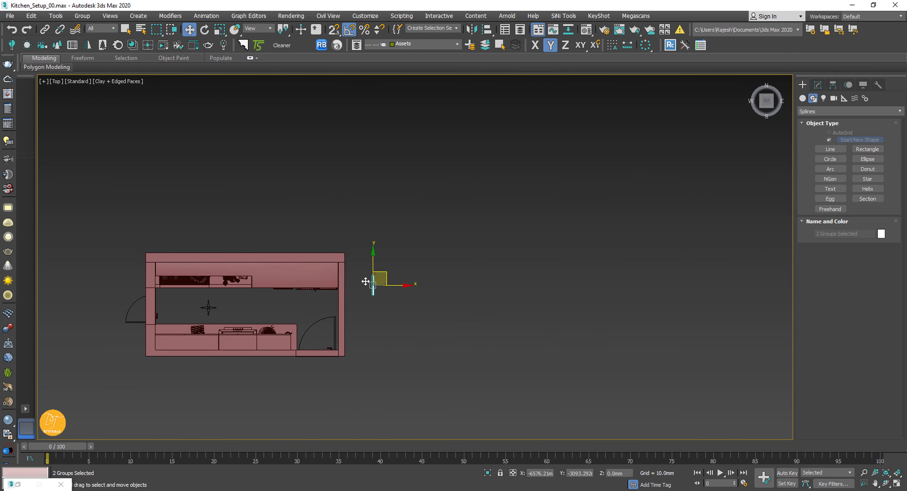
pyautogui.scroll(2, 287, 337)
pyautogui.press('F3')
pyautogui.scroll(8, 626, 240)
pyautogui.moveTo(437, 265); pyautogui.dragTo(490, 271)
pyautogui.scroll(-10, 468, 286)
pyautogui.moveTo(468, 286); pyautogui.dragTo(699, 282, button='middle')
pyautogui.click(566, 250)
# Step: Delete the leftover door frame lying far away from the kitchen
pyautogui.scroll(-4, 567, 249)
pyautogui.press('p')
pyautogui.scroll(-8, 508, 244)
pyautogui.click(492, 245)
pyautogui.scroll(4, 492, 245)
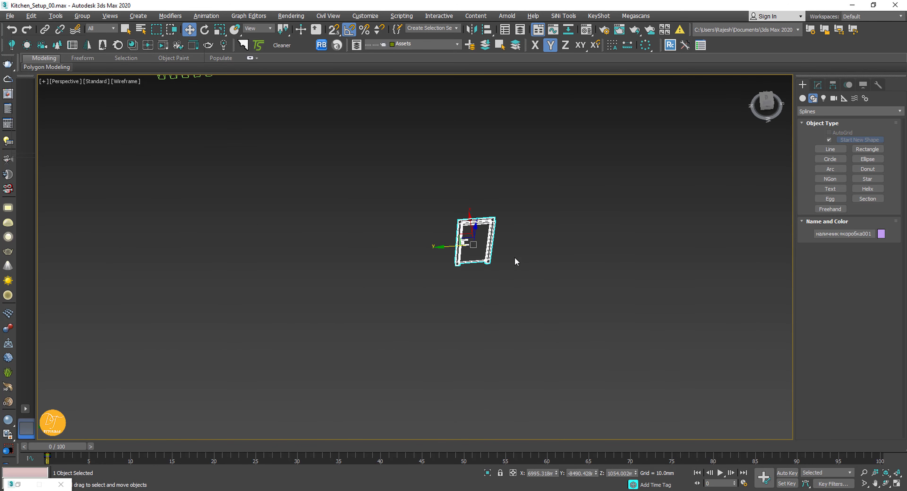
pyautogui.press('Delete')
# Step: Select all remaining unused door assets beside the kitchen and delete them
pyautogui.scroll(-5, 451, 289)
pyautogui.scroll(8, 451, 289)
pyautogui.keyDown('alt'); pyautogui.moveTo(451, 289); pyautogui.dragTo(574, 245, button='middle'); pyautogui.keyUp('alt')
pyautogui.press('F3')
pyautogui.scroll(-3, 561, 283)
pyautogui.scroll(-5, 437, 281)
pyautogui.scroll(4, 574, 245)
pyautogui.scroll(-2, 466, 259)
pyautogui.moveTo(351, 115); pyautogui.dragTo(88, 381)
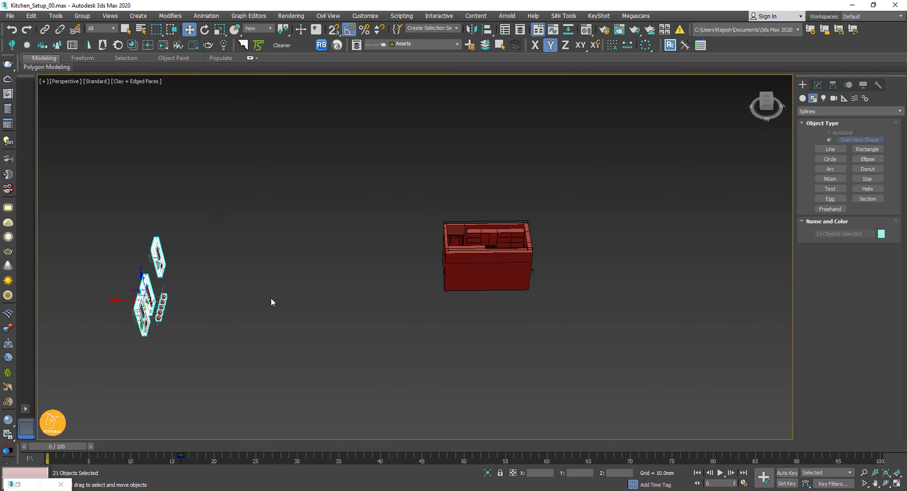
pyautogui.press('Delete')
pyautogui.keyDown('alt'); pyautogui.moveTo(500, 123); pyautogui.dragTo(502, 176, button='middle'); pyautogui.keyUp('alt')
pyautogui.scroll(3, 503, 175)
# Step: Show the Ceiling and Floor layers
pyautogui.click(518, 31)
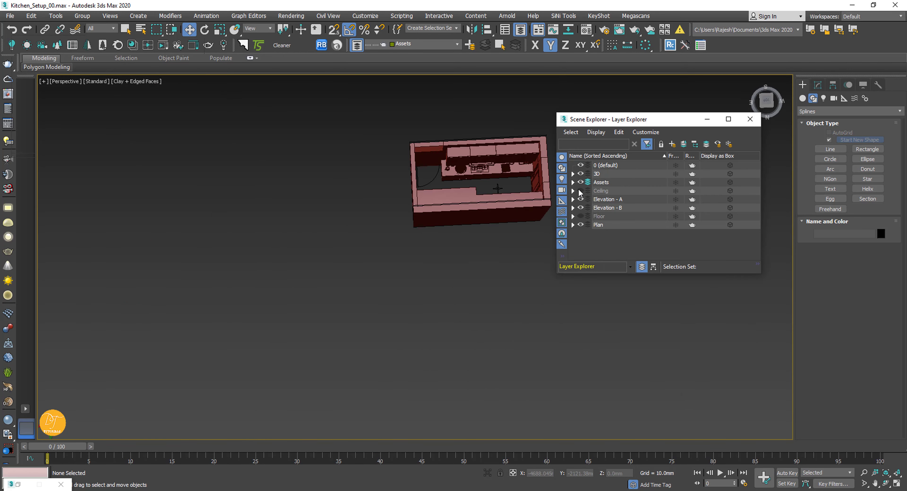
pyautogui.click(579, 190)
pyautogui.click(579, 214)
pyautogui.click(750, 119)
# Step: Select the ceiling light in the wireframe top view and move it onto a square light cutout in the ceiling
pyautogui.press('t')
pyautogui.press('q')
pyautogui.press('F3')
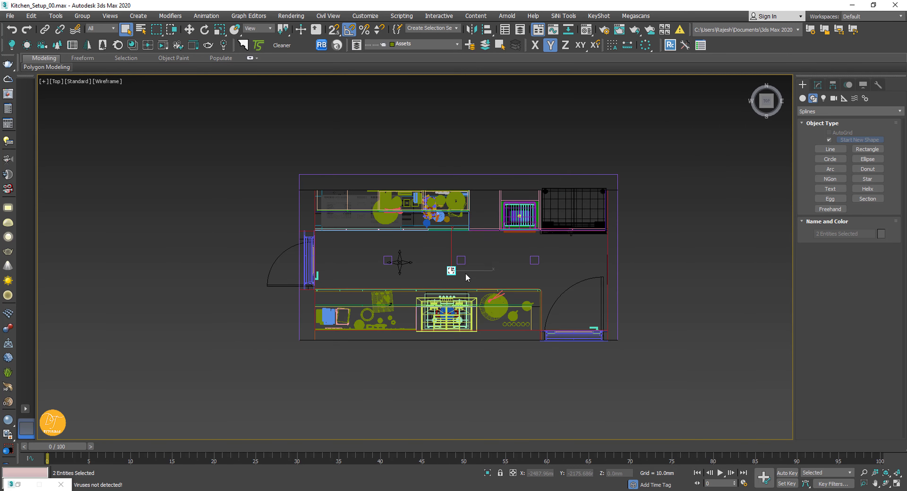
pyautogui.scroll(4, 457, 269)
pyautogui.press('w')
pyautogui.moveTo(449, 257); pyautogui.dragTo(472, 242)
pyautogui.scroll(12, 464, 248)
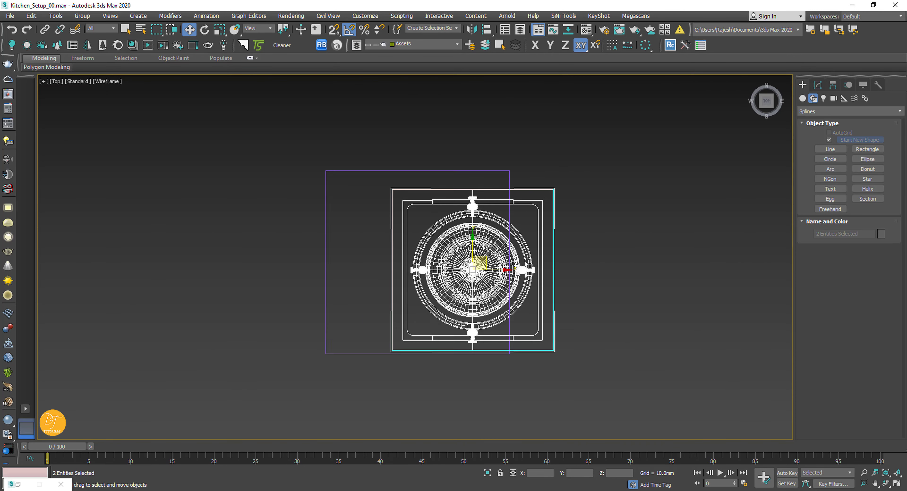
pyautogui.moveTo(480, 265); pyautogui.dragTo(491, 253, button='middle')
pyautogui.moveTo(509, 254); pyautogui.dragTo(440, 232)
# Step: Enlarge the ceiling light and snap its lower-left corner to the matching corner of the square cutout
pyautogui.press('r')
pyautogui.scroll(12, 338, 341)
pyautogui.press('w')
pyautogui.press('s')
pyautogui.moveTo(359, 267); pyautogui.dragTo(321, 323)
pyautogui.scroll(-13, 429, 303)
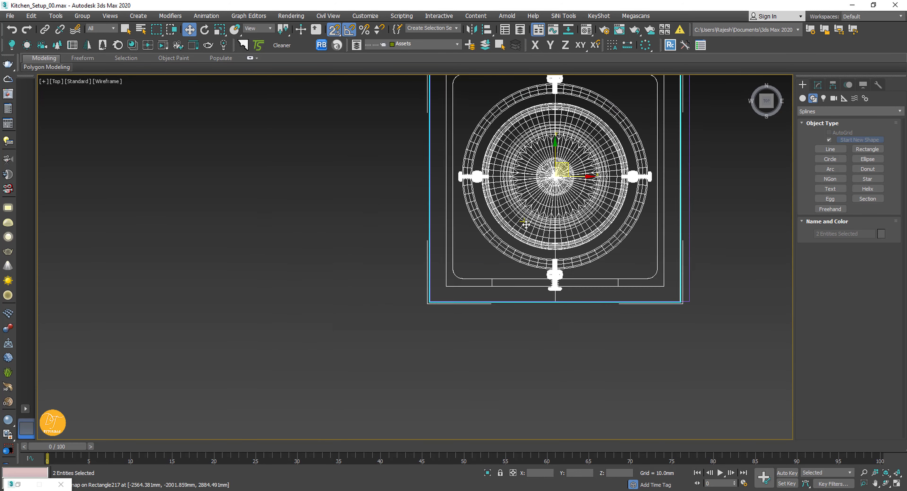
# Step: Snap the ceiling light's pivot to its lower-left corner
pyautogui.click(833, 85)
pyautogui.click(848, 150)
pyautogui.scroll(10, 384, 334)
pyautogui.moveTo(541, 173); pyautogui.dragTo(416, 318)
pyautogui.scroll(-10, 431, 264)
pyautogui.click(827, 150)
# Step: Close the open light group and activate uniform scaling for the Ceiling_With_Lights group
pyautogui.click(82, 16)
pyautogui.click(86, 78)
pyautogui.press('r')
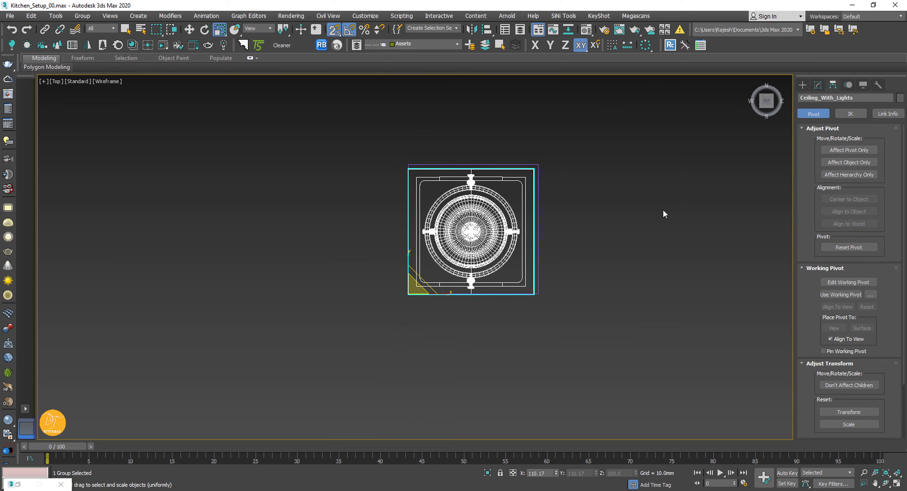
# Step: Ungroup Ceiling_With_Lights and select the light's outer square, Rectangle217
pyautogui.click(82, 16)
pyautogui.click(91, 44)
pyautogui.click(387, 305)
pyautogui.click(418, 294)
pyautogui.scroll(4, 417, 303)
pyautogui.moveTo(417, 303); pyautogui.dragTo(361, 378, button='middle')
pyautogui.moveTo(333, 390); pyautogui.dragTo(536, 353)
pyautogui.hotkey('ctrl', 'z')
pyautogui.hotkey('ctrl', 'z')
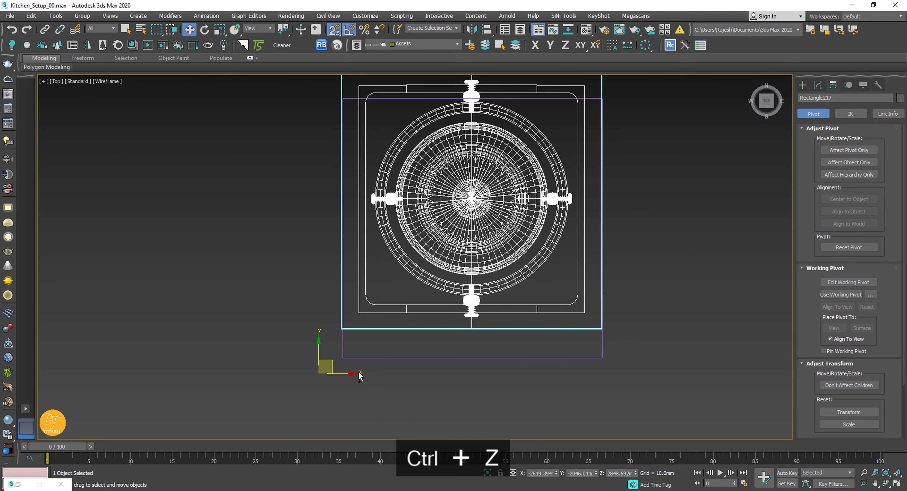
# Step: Snap the pivot of the ceiling light's outer square, Rectangle217, to its lower-left corner
pyautogui.scroll(3, 372, 342)
pyautogui.moveTo(373, 342); pyautogui.dragTo(430, 336, button='middle')
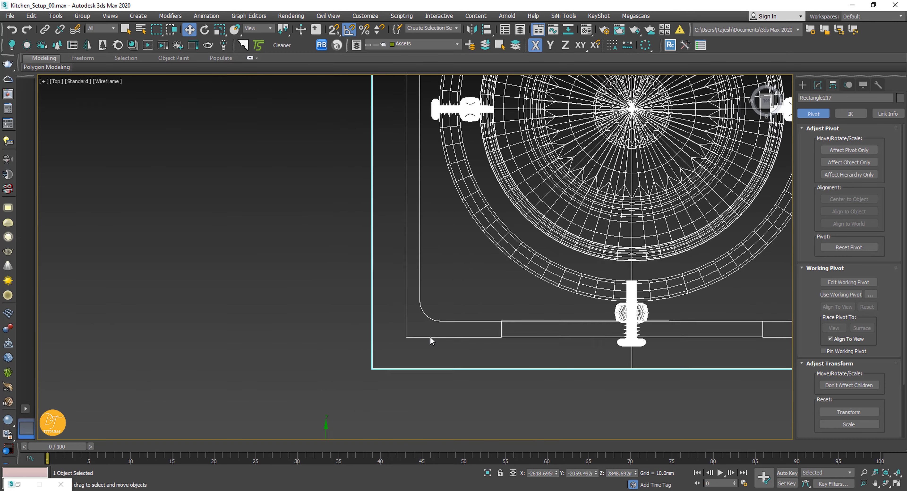
pyautogui.moveTo(355, 421); pyautogui.dragTo(409, 243, button='middle')
pyautogui.scroll(2, 407, 250)
pyautogui.press('Insert')
pyautogui.moveTo(374, 289); pyautogui.dragTo(425, 185)
pyautogui.scroll(5, 438, 155)
pyautogui.scroll(2, 406, 268)
pyautogui.press('s')
pyautogui.moveTo(333, 371); pyautogui.dragTo(368, 336)
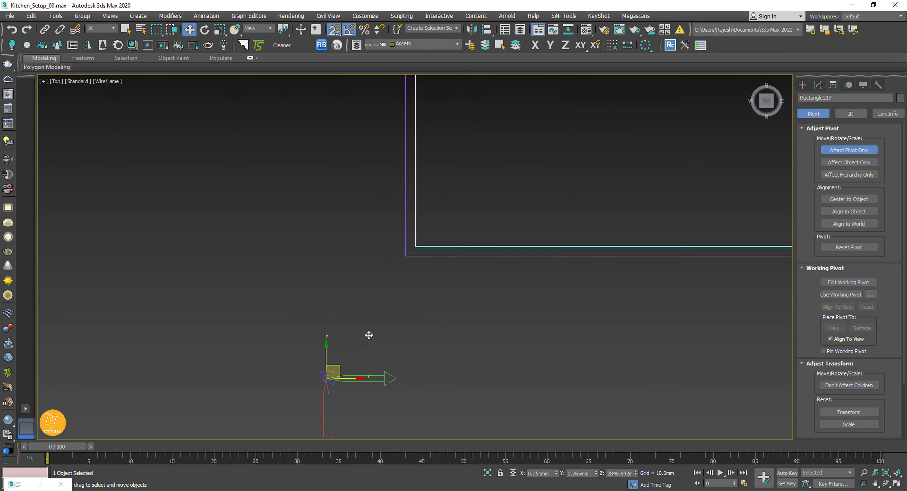
pyautogui.press('r')
pyautogui.press('Insert')
# Step: Move the light by its lower-left corner and snap it onto the matching corner of the square ceiling cutout
pyautogui.press('w')
pyautogui.moveTo(415, 246); pyautogui.dragTo(406, 256)
pyautogui.scroll(-5, 407, 257)
pyautogui.moveTo(521, 181); pyautogui.dragTo(522, 246, button='middle')
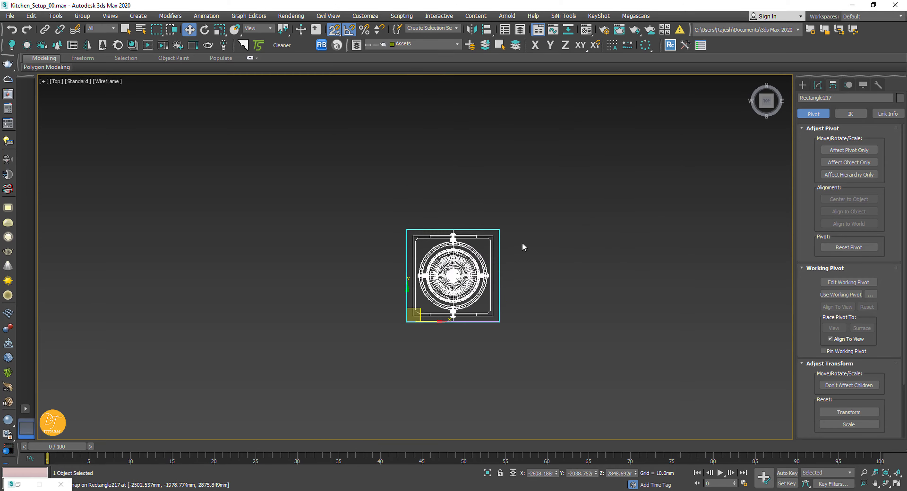
pyautogui.scroll(4, 522, 247)
pyautogui.moveTo(473, 199); pyautogui.dragTo(461, 229, button='middle')
pyautogui.scroll(-5, 461, 229)
pyautogui.moveTo(503, 273)
pyautogui.mouseDown(button='middle')
pyautogui.moveTo(508, 294)
pyautogui.moveTo(515, 225)
pyautogui.moveTo(424, 194)
pyautogui.mouseUp(button='middle')
# Step: Isolate the ceiling and its light, and show them in a wireframe Front view
pyautogui.press('p')
pyautogui.press('F3')
pyautogui.scroll(-6, 500, 251)
pyautogui.press('f')
pyautogui.hotkey('alt', 'q')
pyautogui.press('F3')
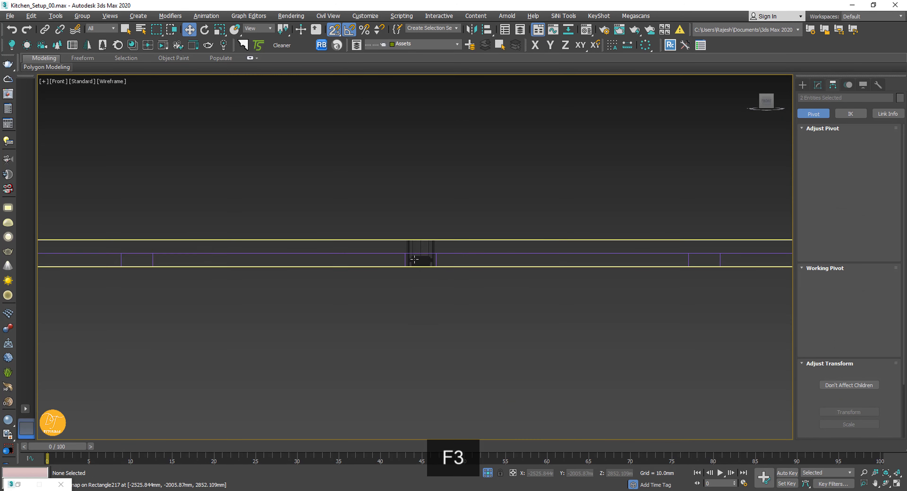
# Step: Make one instanced copy of the ceiling light towards the right-hand cutout
pyautogui.scroll(5, 413, 259)
pyautogui.scroll(-8, 416, 265)
pyautogui.press('s')
pyautogui.keyDown('shift'); pyautogui.moveTo(459, 280); pyautogui.dragTo(597, 280); pyautogui.keyUp('shift')
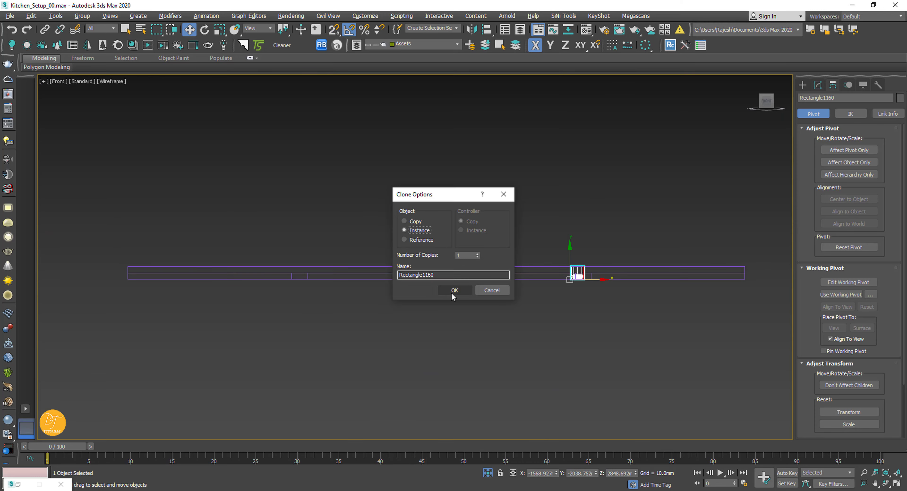
pyautogui.click(454, 293)
# Step: Turn on axis constraints for snapping and snap the copied light horizontally onto the corner of the right-hand cutout
pyautogui.scroll(4, 574, 280)
pyautogui.moveTo(574, 280); pyautogui.dragTo(508, 297, button='middle')
pyautogui.scroll(8, 508, 297)
pyautogui.press('s')
pyautogui.moveTo(470, 308)
pyautogui.mouseDown()
pyautogui.moveTo(539, 300)
pyautogui.moveTo(245, 273)
pyautogui.mouseUp()
pyautogui.hotkey('ctrl', 'z')
pyautogui.click(596, 47)
pyautogui.scroll(-14, 245, 272)
pyautogui.moveTo(367, 243)
pyautogui.mouseDown(button='middle')
pyautogui.moveTo(483, 291)
pyautogui.moveTo(656, 262)
pyautogui.mouseUp(button='middle')
# Step: Create another instance of the light for the left-hand cutout and snap its corner to the cutout's vertical edge
pyautogui.press('s')
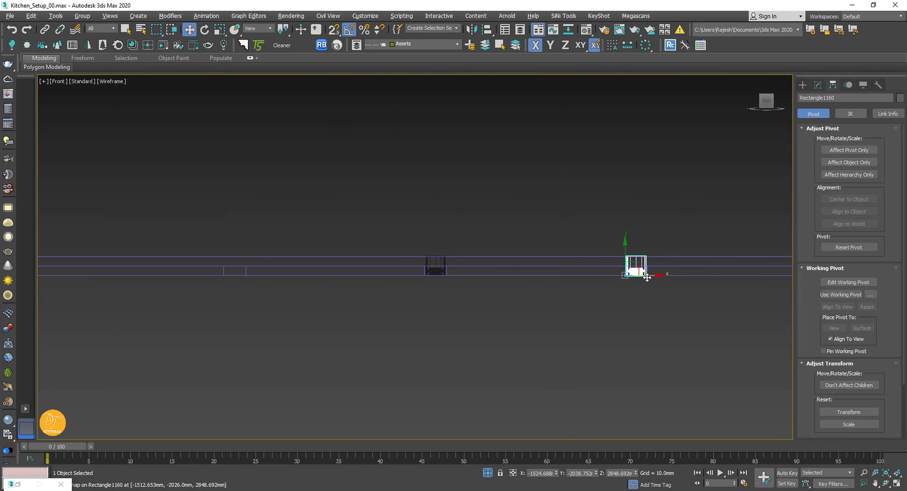
pyautogui.keyDown('shift'); pyautogui.moveTo(647, 276); pyautogui.dragTo(283, 276); pyautogui.keyUp('shift')
pyautogui.click(444, 296)
pyautogui.scroll(8, 259, 267)
pyautogui.moveTo(260, 267); pyautogui.dragTo(589, 155, button='middle')
pyautogui.press('s')
pyautogui.moveTo(611, 312); pyautogui.dragTo(362, 306)
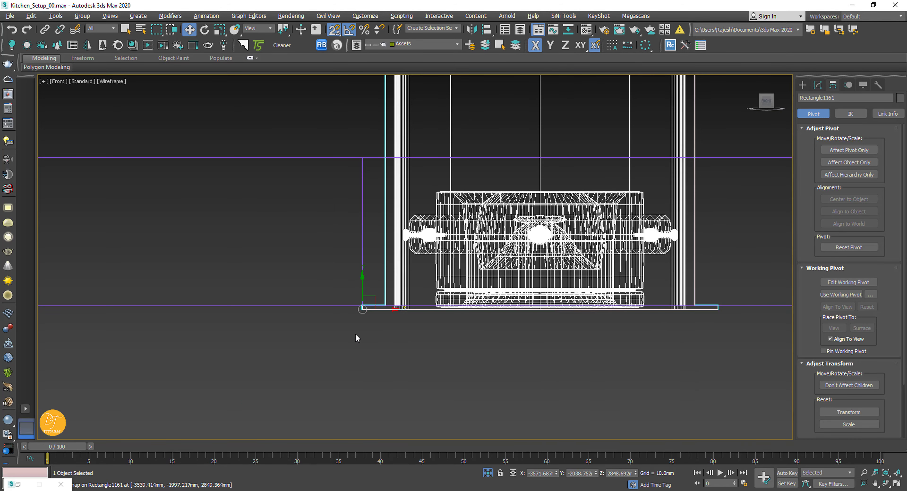
# Step: Open the ceiling group and set the Extrude amount of its upper slab, Floor002, to 75 mm
pyautogui.scroll(-8, 460, 333)
pyautogui.moveTo(460, 333); pyautogui.dragTo(225, 321, button='middle')
pyautogui.press('p')
pyautogui.press('F3')
pyautogui.scroll(-8, 600, 362)
pyautogui.keyDown('alt'); pyautogui.moveTo(563, 334); pyautogui.dragTo(533, 315, button='middle'); pyautogui.keyUp('alt')
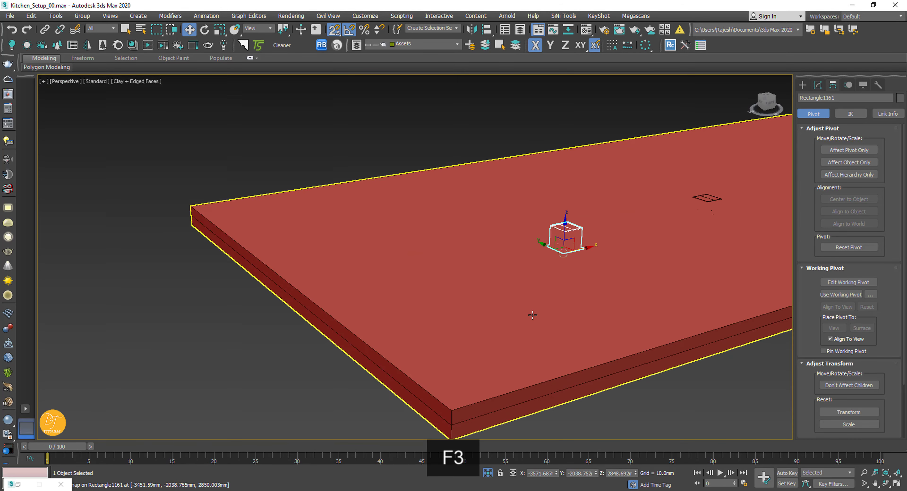
pyautogui.click(532, 316)
pyautogui.click(82, 16)
pyautogui.click(88, 57)
pyautogui.click(818, 84)
pyautogui.scroll(-5, 421, 257)
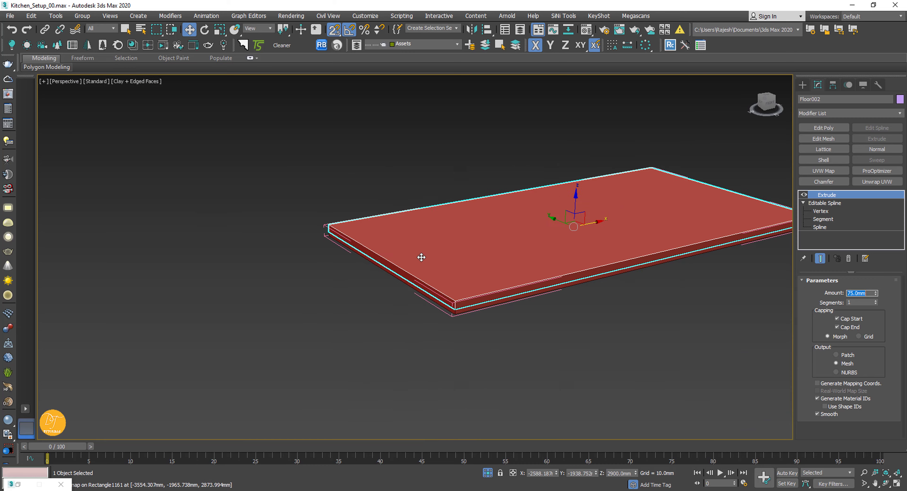
# Step: Close the Ceiling group and snap the left light to the cutout's left corner in the Front view, moving it -120 mm in X
pyautogui.keyDown('alt'); pyautogui.moveTo(265, 130); pyautogui.dragTo(472, 218, button='middle'); pyautogui.keyUp('alt')
pyautogui.scroll(3, 479, 204)
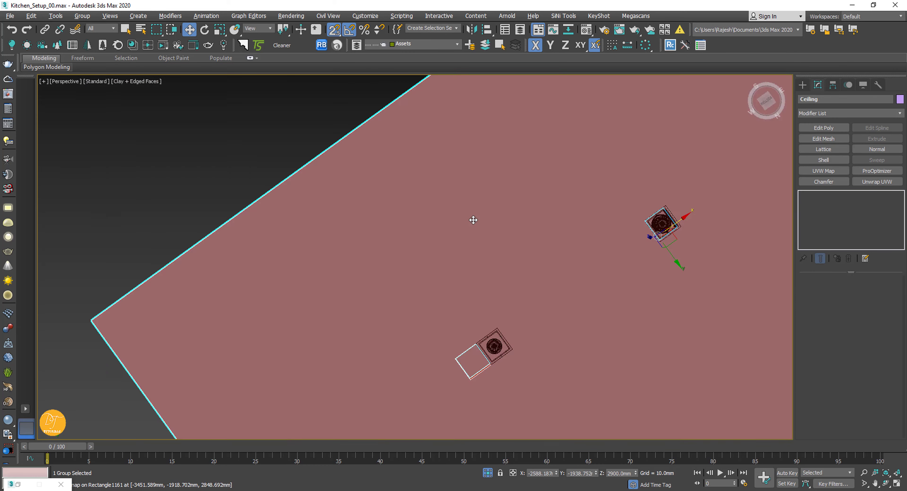
pyautogui.press('F3')
pyautogui.click(463, 232)
pyautogui.press('f')
pyautogui.scroll(5, 222, 310)
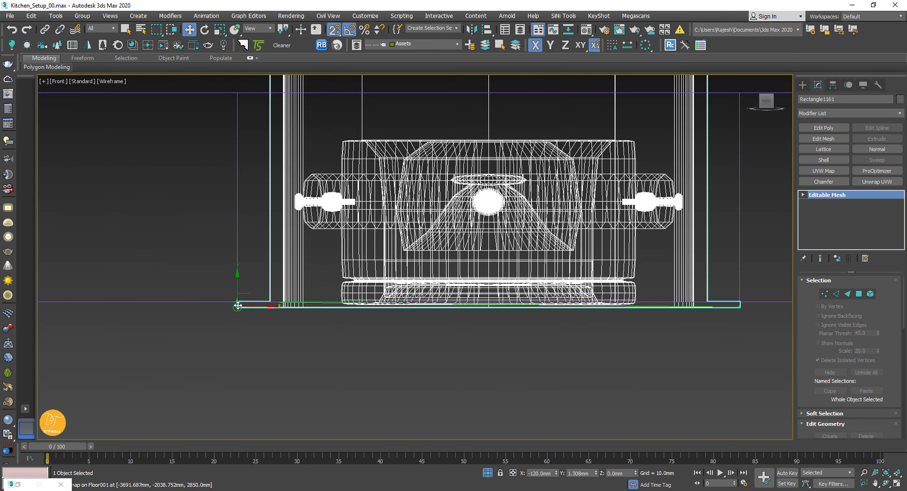
pyautogui.scroll(-4, 269, 317)
pyautogui.scroll(-3, 281, 317)
# Step: Select all three ceiling lights, attach them to the Ceiling group and switch to the Top view
pyautogui.press('s')
pyautogui.keyDown('ctrl'); pyautogui.click(432, 295); pyautogui.keyUp('ctrl')
pyautogui.keyDown('ctrl'); pyautogui.click(632, 296); pyautogui.keyUp('ctrl')
pyautogui.click(82, 16)
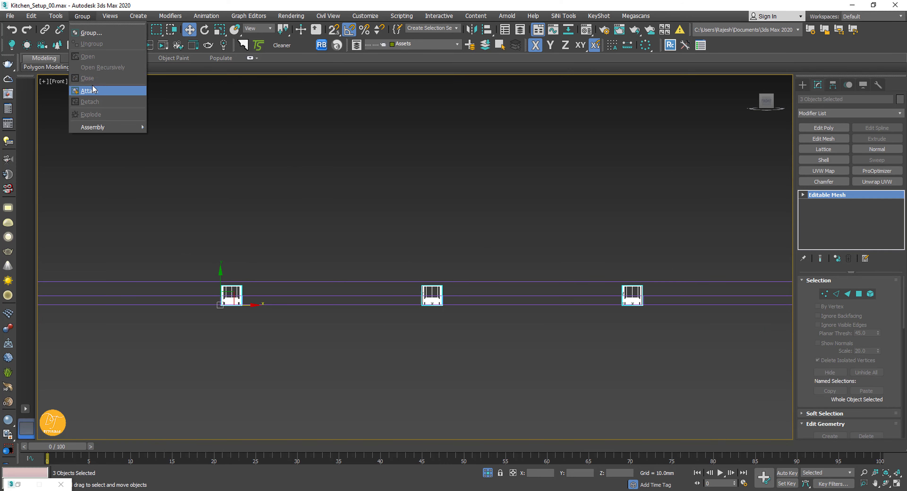
pyautogui.click(88, 91)
pyautogui.press('t')
# Step: Move the three light objects into the Ceiling layer, exit isolation and clear the selection
pyautogui.click(521, 30)
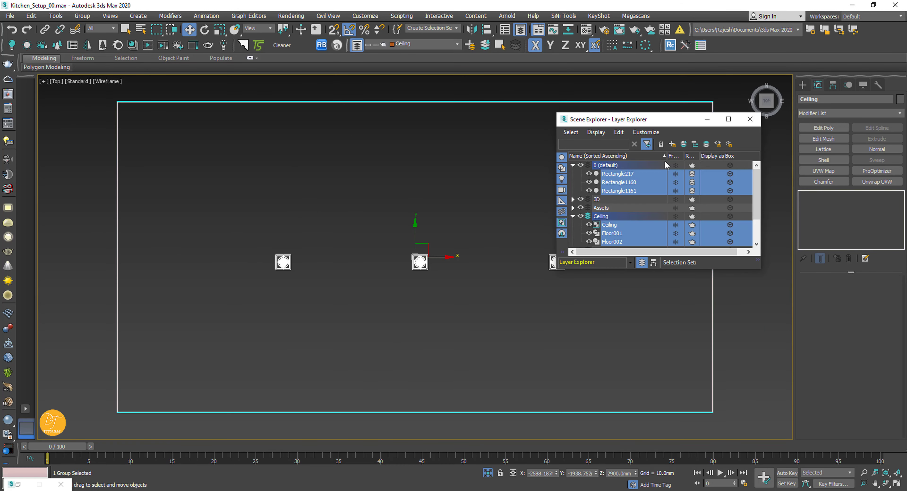
pyautogui.click(750, 119)
pyautogui.click(488, 472)
pyautogui.click(753, 289)
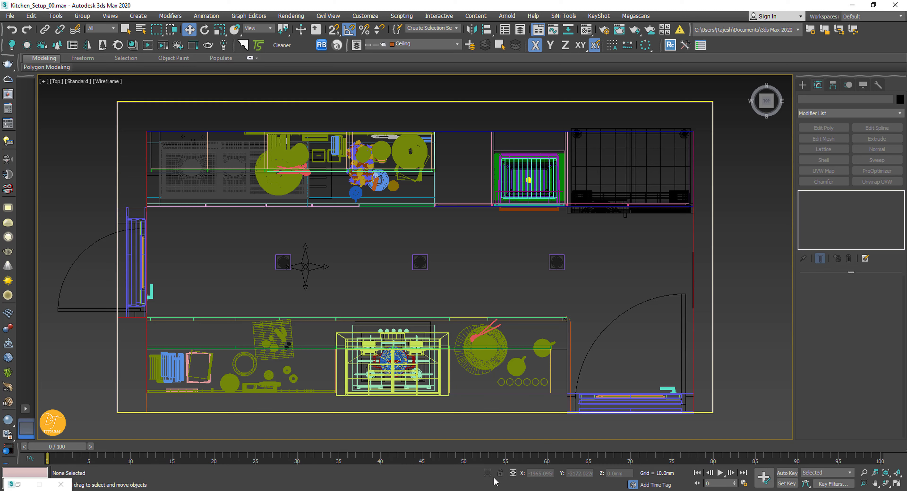
# Step: Create a new layer named Camera
pyautogui.moveTo(480, 269); pyautogui.dragTo(497, 278, button='middle')
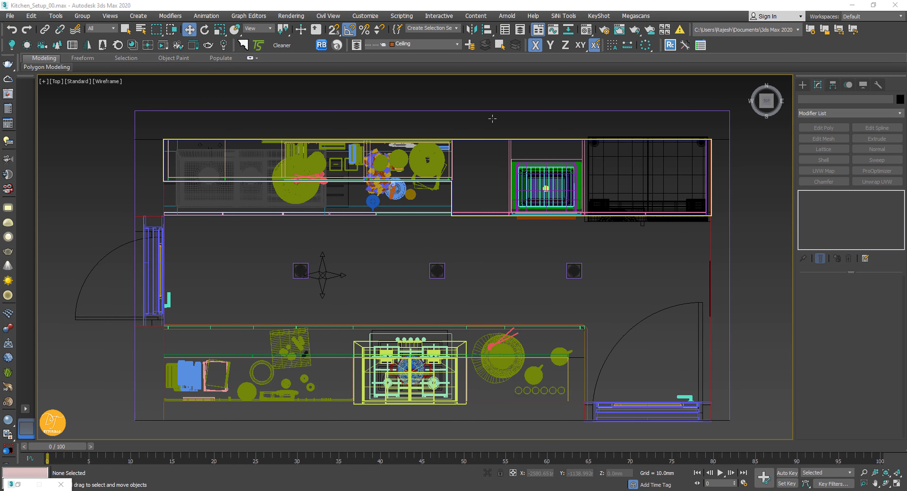
pyautogui.click(521, 32)
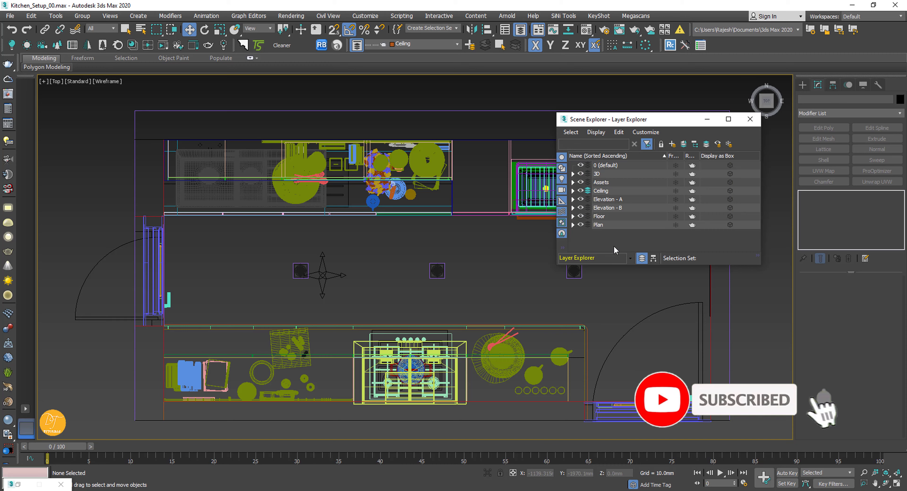
pyautogui.click(670, 145)
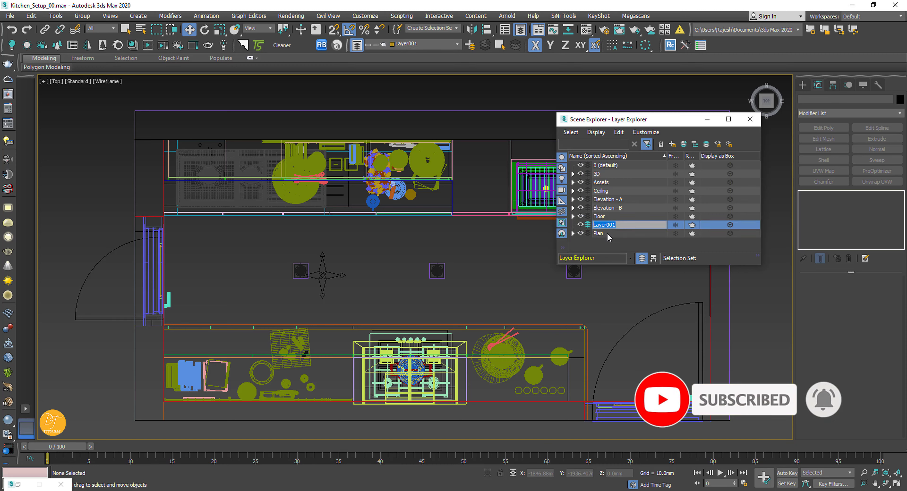
pyautogui.write('Camera')
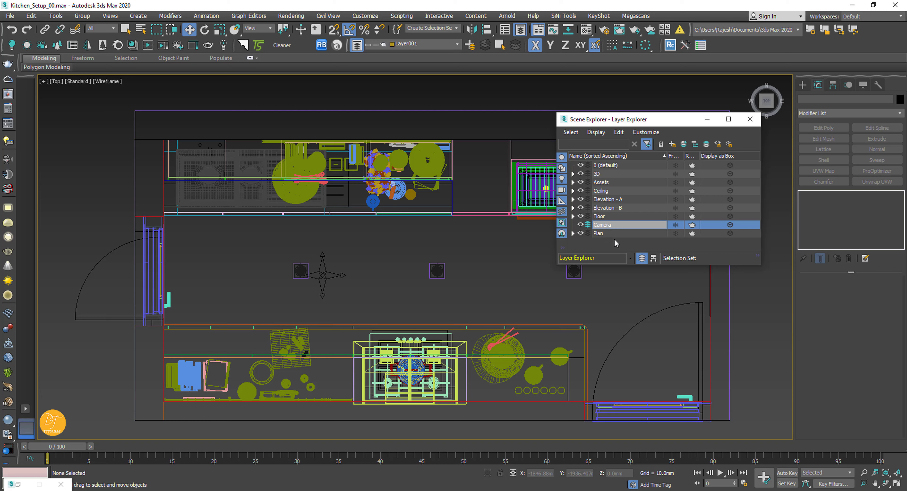
pyautogui.click(750, 119)
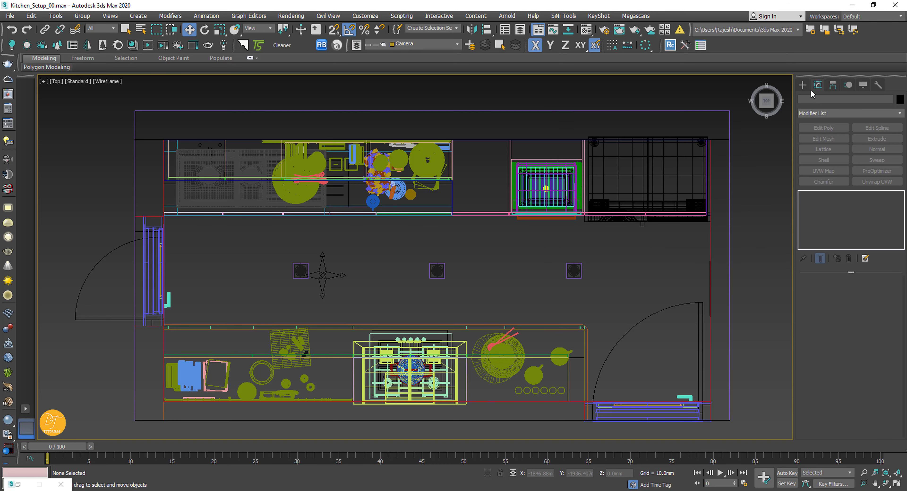
# Step: Place a VRayPhysicalCamera in the Top view, from outside the stove-side wall towards the opposite run of cabinets
pyautogui.click(802, 85)
pyautogui.click(832, 98)
pyautogui.click(823, 111)
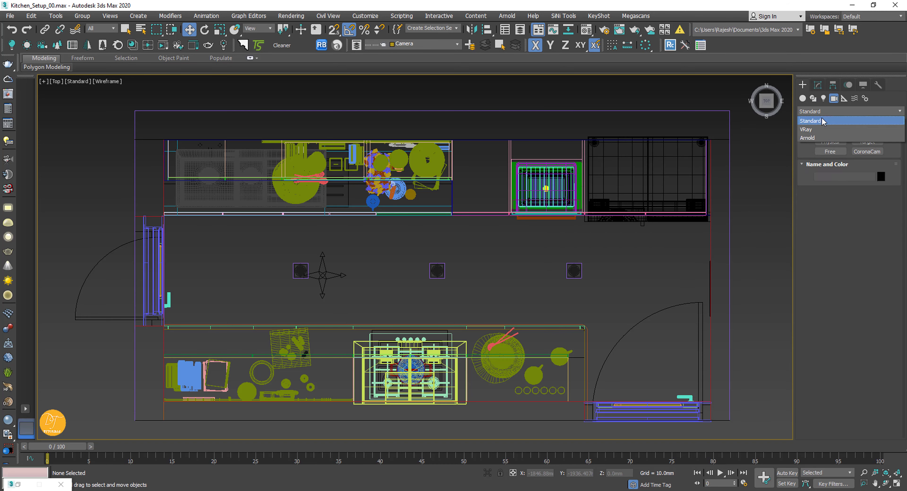
pyautogui.click(808, 130)
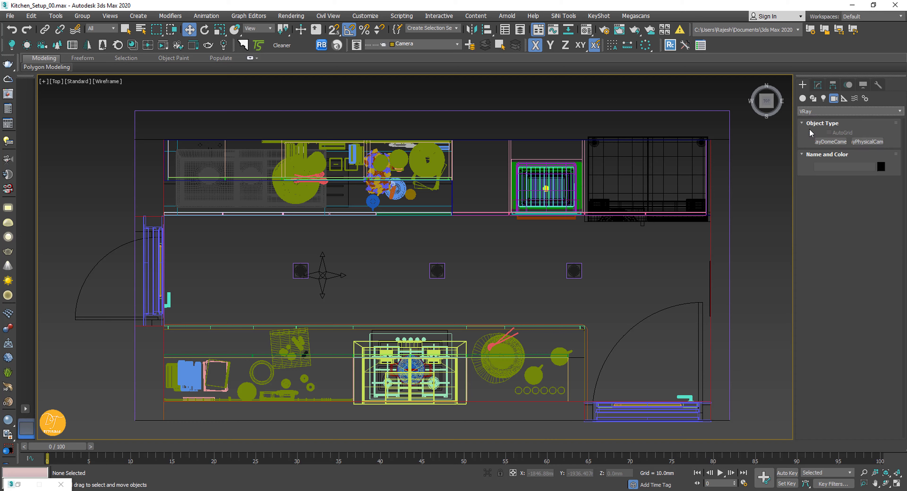
pyautogui.click(867, 142)
pyautogui.scroll(-6, 449, 303)
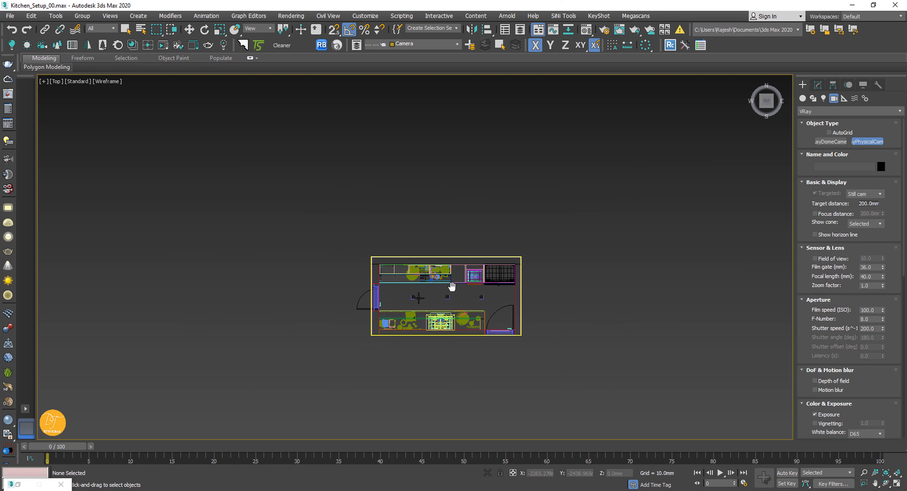
pyautogui.moveTo(451, 359); pyautogui.dragTo(447, 327, button='middle')
pyautogui.scroll(4, 446, 327)
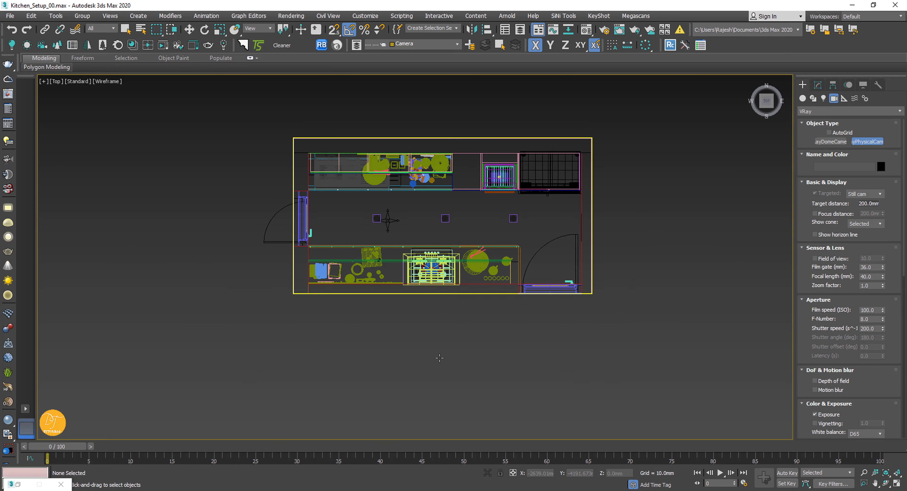
pyautogui.moveTo(439, 362); pyautogui.dragTo(438, 194)
pyautogui.press('w')
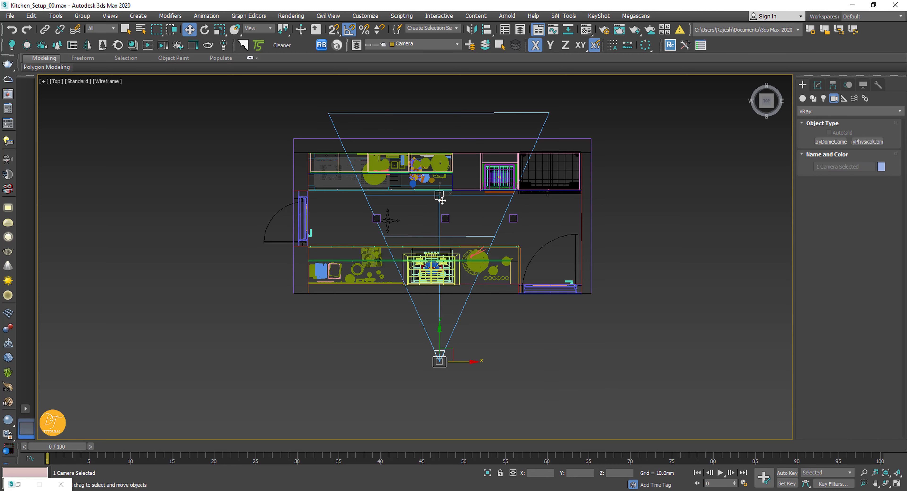
# Step: Raise the camera and its target together to a height of about 1324 mm in the Front view
pyautogui.press('f')
pyautogui.scroll(-8, 494, 331)
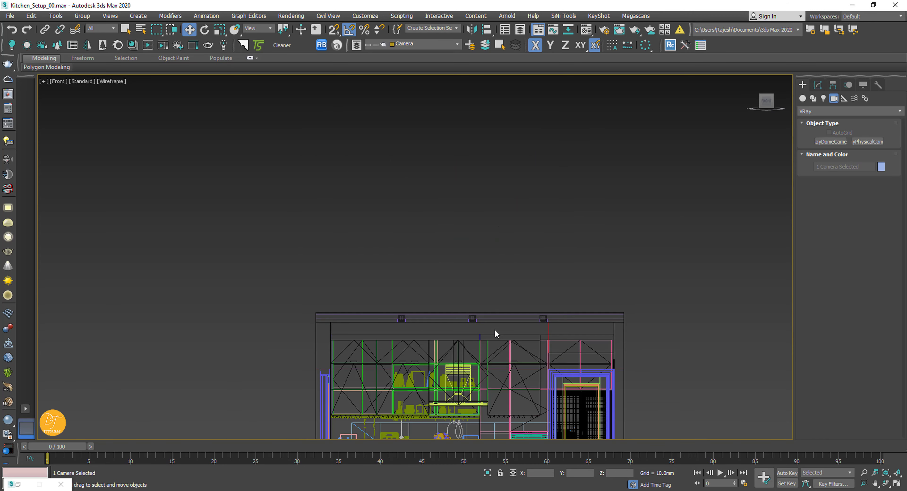
pyautogui.scroll(3, 478, 323)
pyautogui.scroll(2, 478, 322)
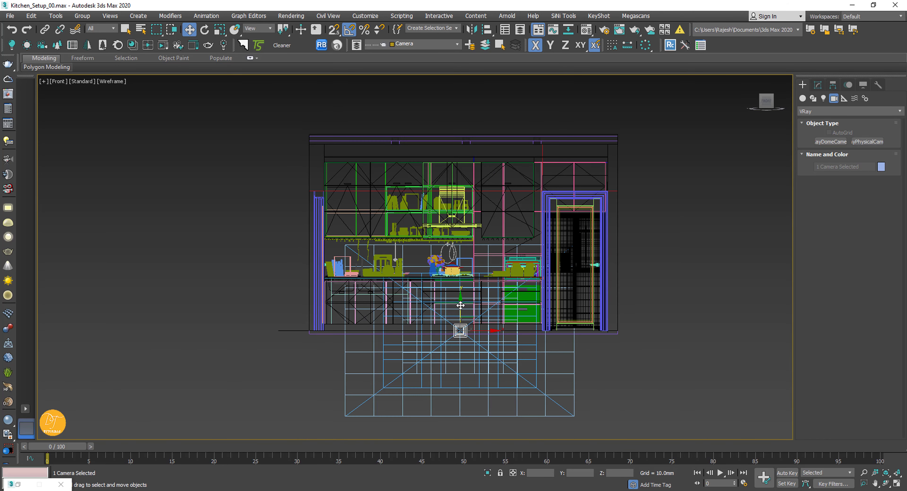
pyautogui.moveTo(464, 304); pyautogui.dragTo(465, 218)
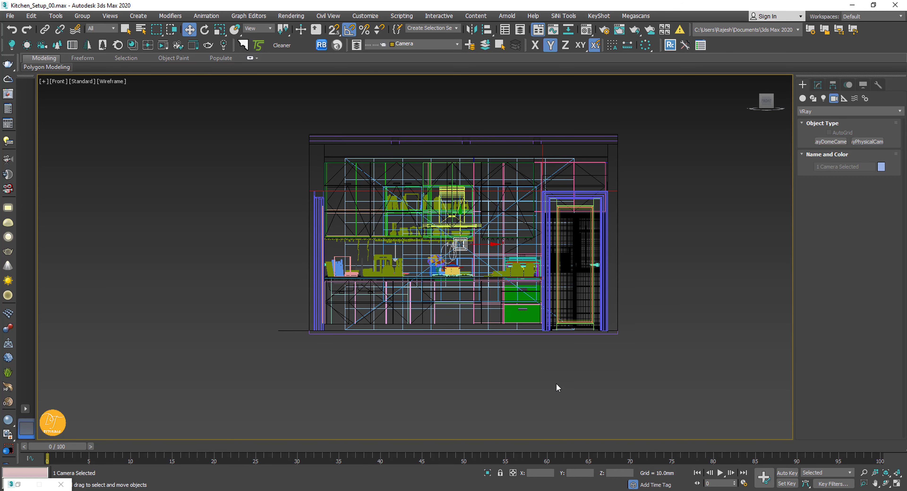
# Step: Switch the viewport to the shaded view through VRayCam001 and turn on safe frames
pyautogui.press('c')
pyautogui.press('F3')
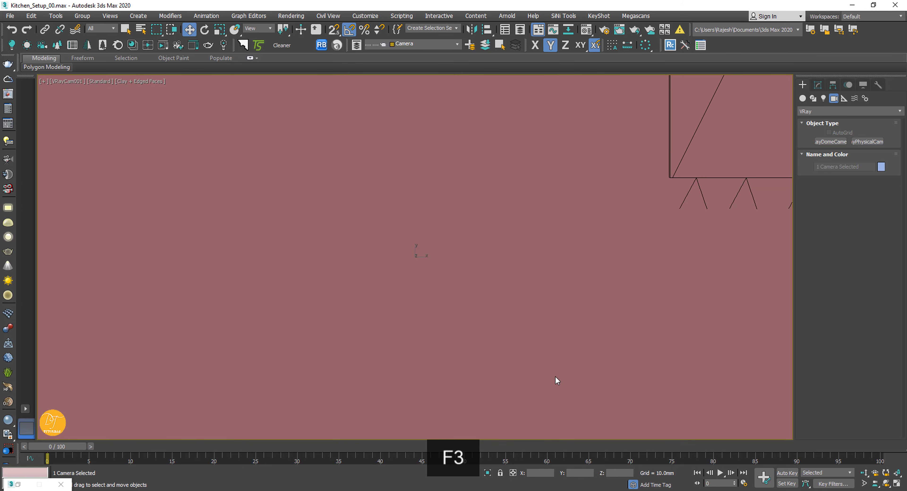
pyautogui.hotkey('shift', 'f')
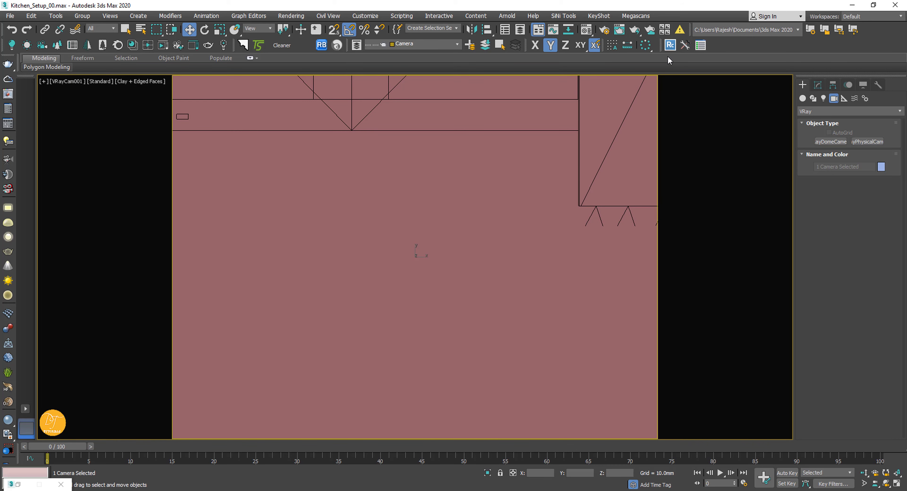
# Step: Select VRayCam001, enable its clipping and set the far clipping plane to 8000 mm
pyautogui.click(69, 82)
pyautogui.click(146, 261)
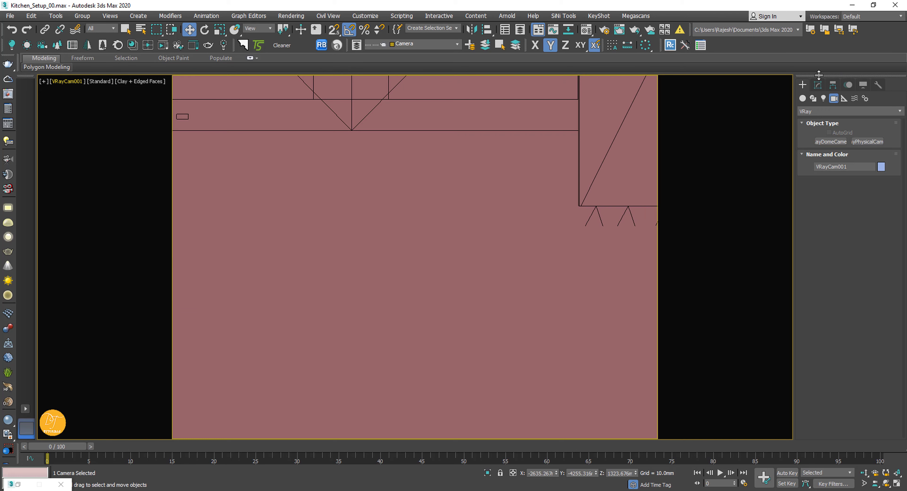
pyautogui.click(818, 84)
pyautogui.scroll(-10, 876, 330)
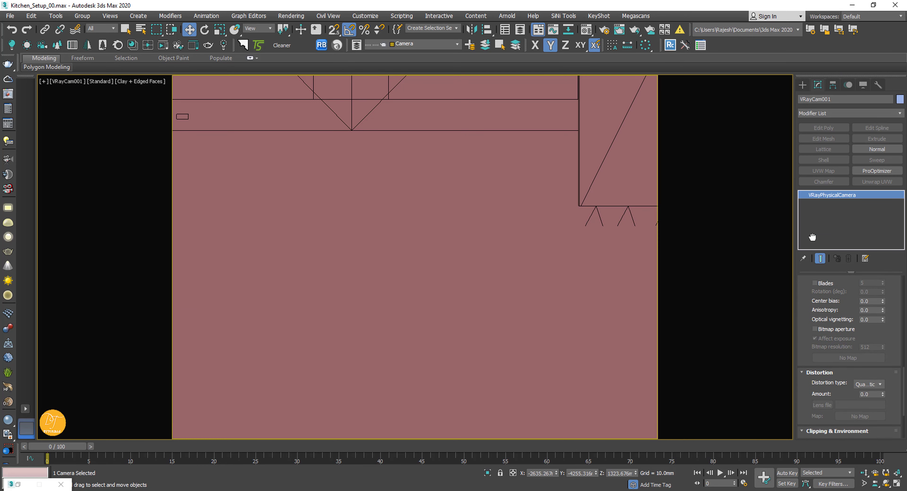
pyautogui.scroll(-5, 876, 350)
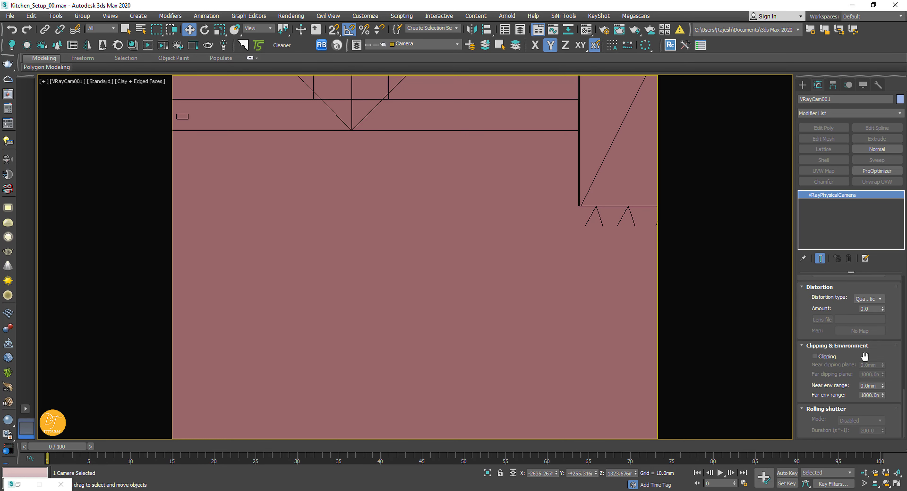
pyautogui.click(815, 356)
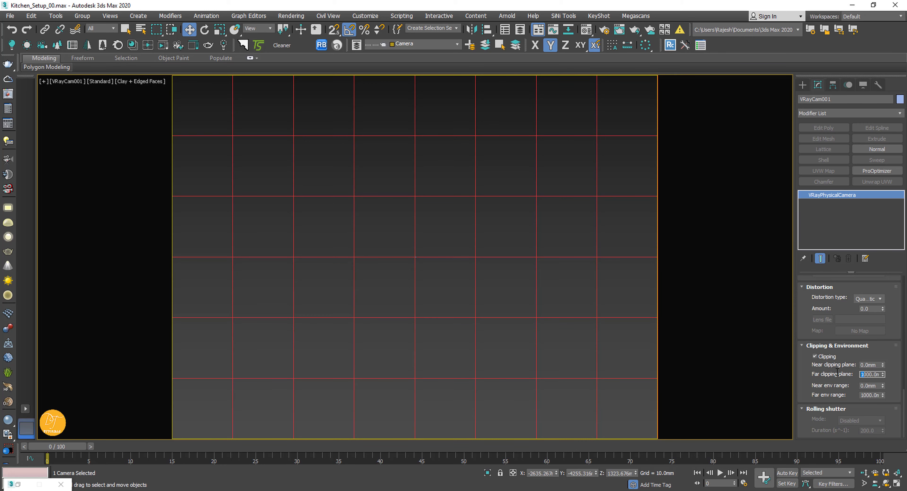
pyautogui.press('Return')
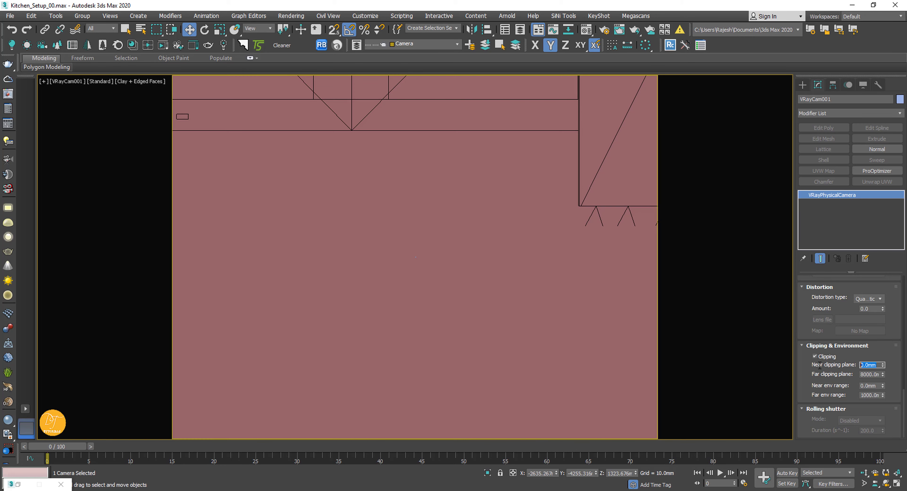
# Step: Set VRayCam001's near clipping plane to 2000 mm
pyautogui.write('2000')
pyautogui.press('Return')
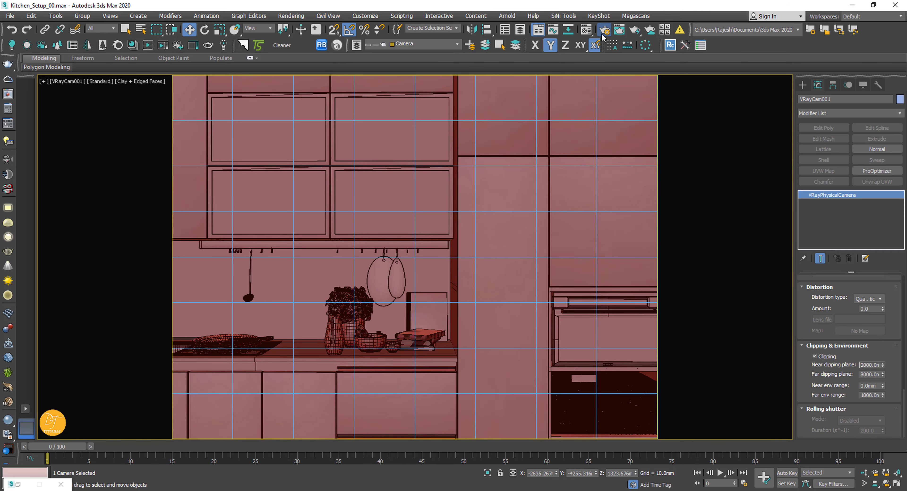
# Step: Open the Render Setup and set the output size to 1500 wide by 1100 high
pyautogui.press('F10')
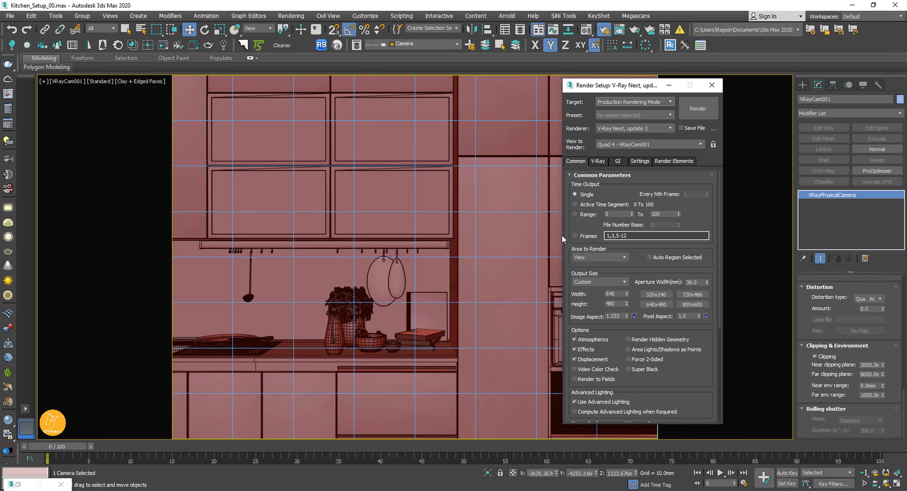
pyautogui.moveTo(627, 317); pyautogui.dragTo(640, 282)
pyautogui.moveTo(641, 279); pyautogui.dragTo(642, 283)
pyautogui.doubleClick(620, 315)
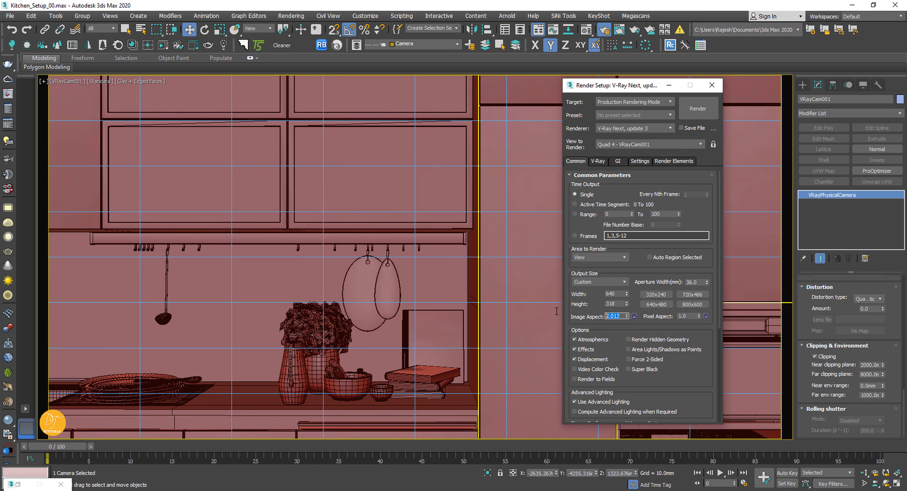
pyautogui.doubleClick(621, 294)
pyautogui.write('1')
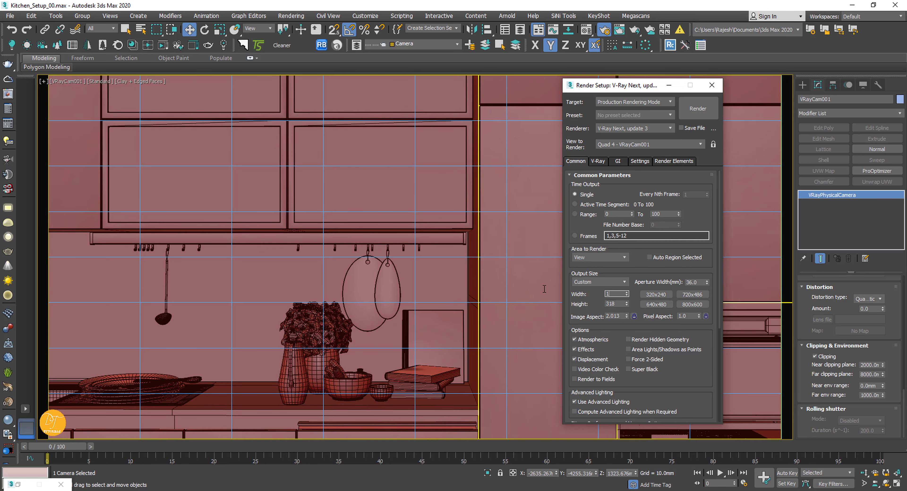
pyautogui.write('500')
pyautogui.press('Tab')
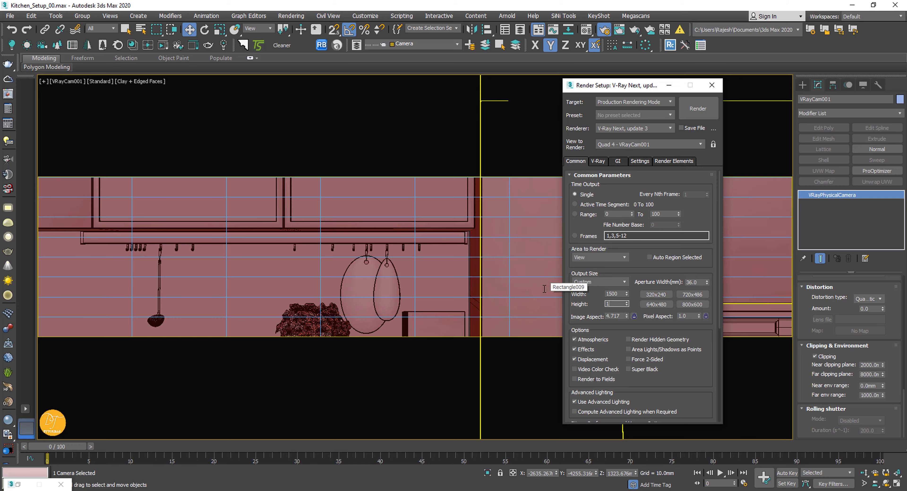
pyautogui.press('Tab')
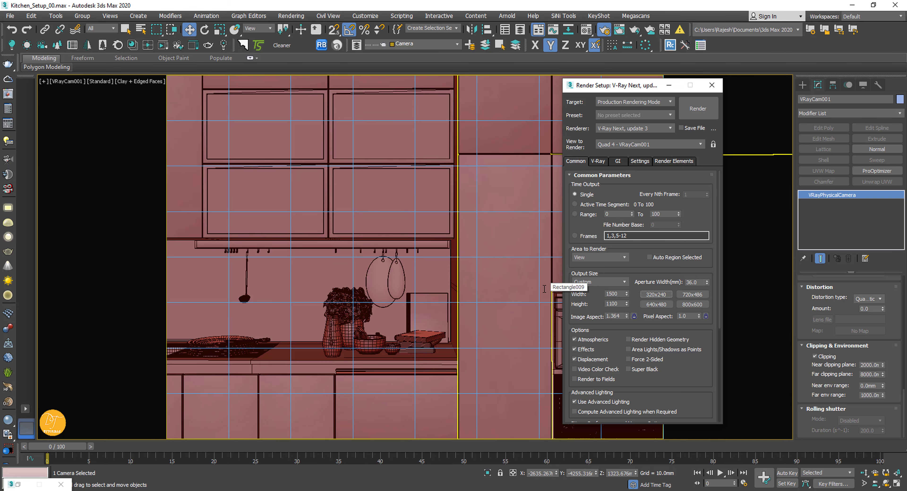
# Step: Try an output height of 1050, return it to 1100, lock the image aspect and minimize the Render Setup
pyautogui.doubleClick(621, 303)
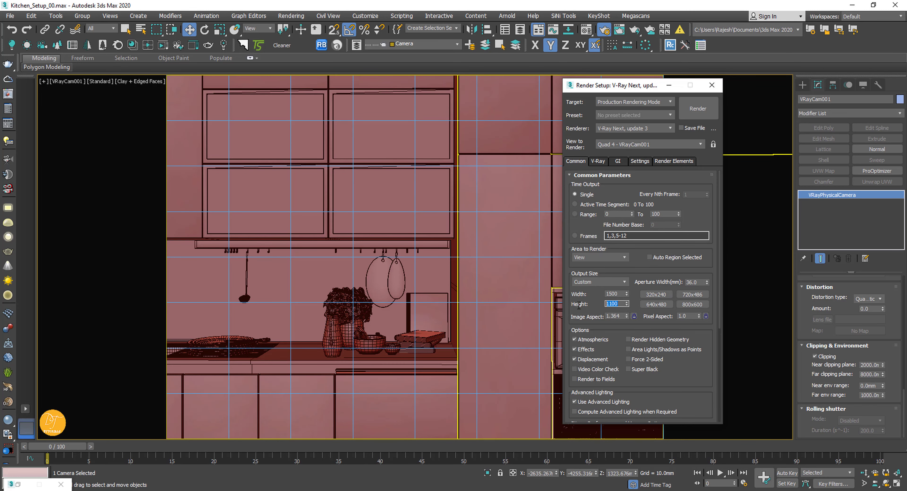
pyautogui.press('Return')
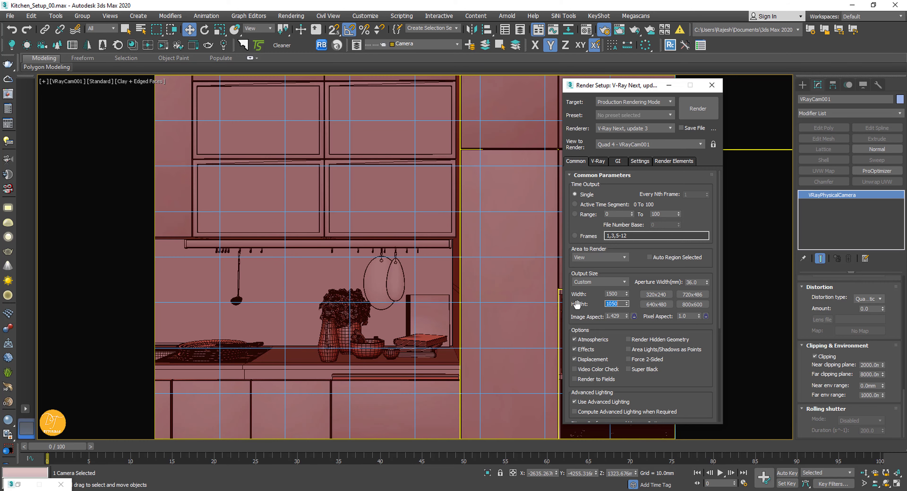
pyautogui.write('1100')
pyautogui.press('Return')
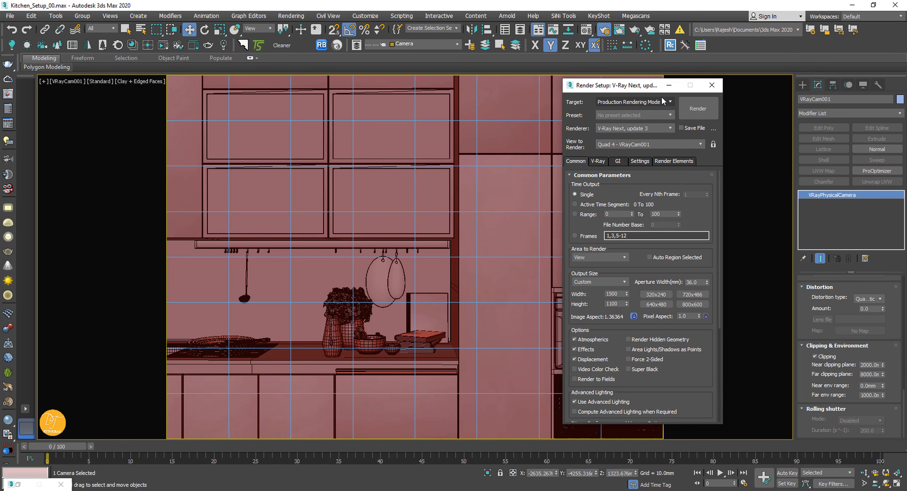
pyautogui.click(668, 84)
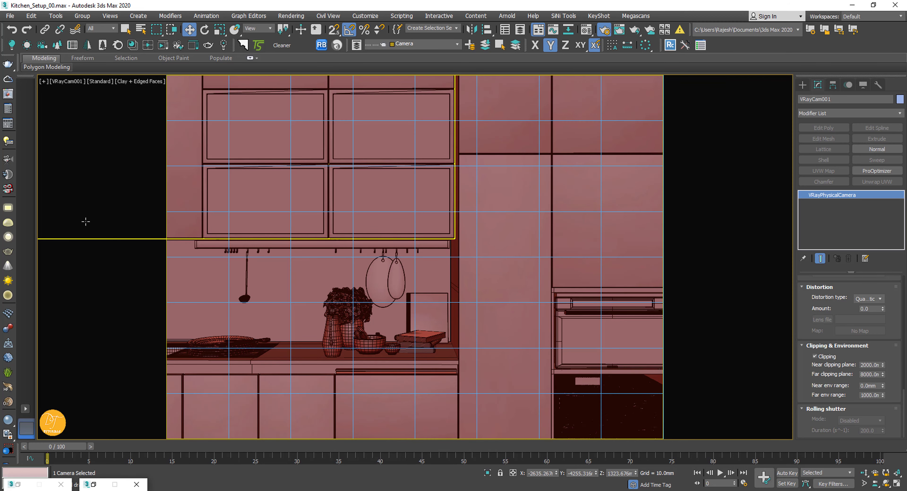
# Step: Select the active view's camera, VRayCam001, and go back up through its parameters
pyautogui.click(70, 83)
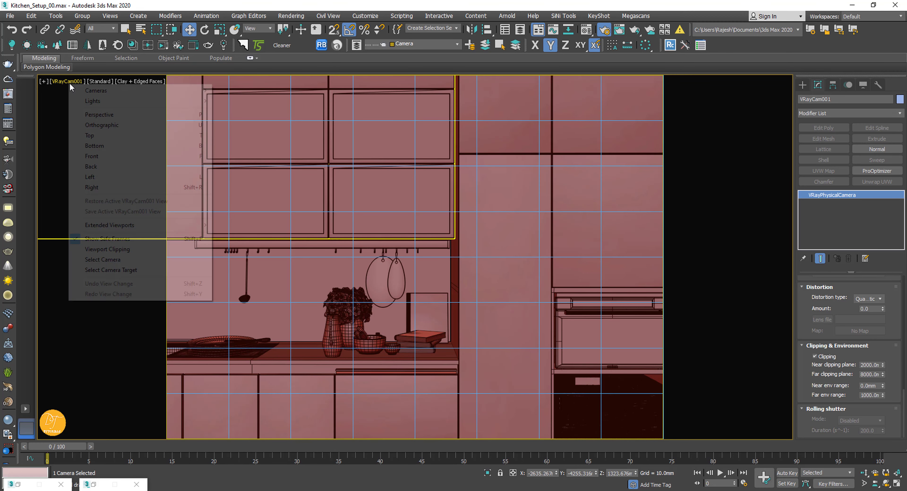
pyautogui.click(106, 260)
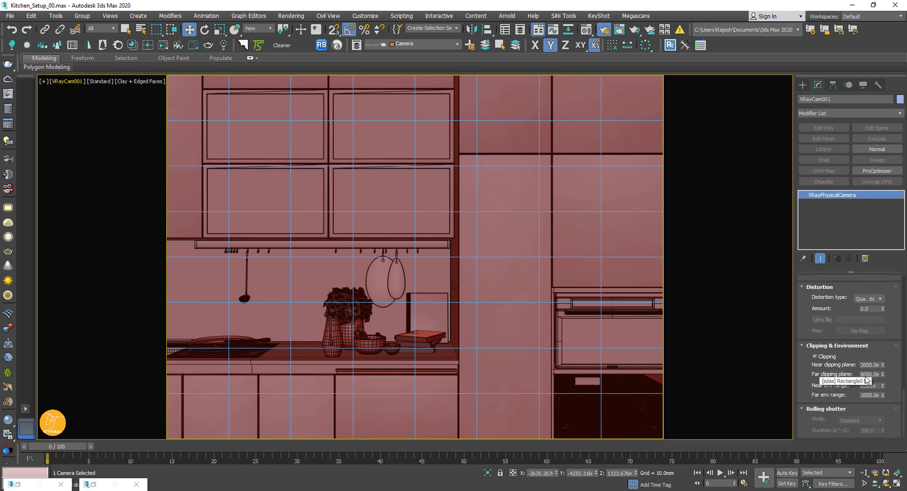
pyautogui.scroll(5, 889, 329)
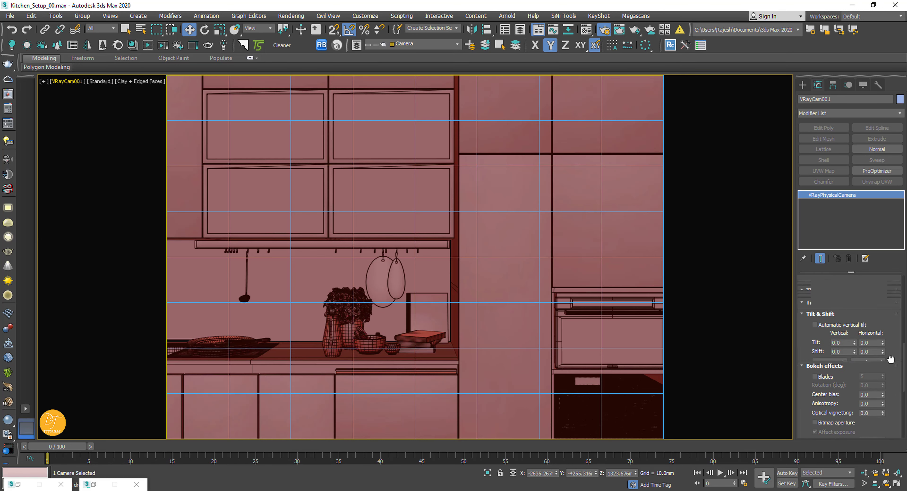